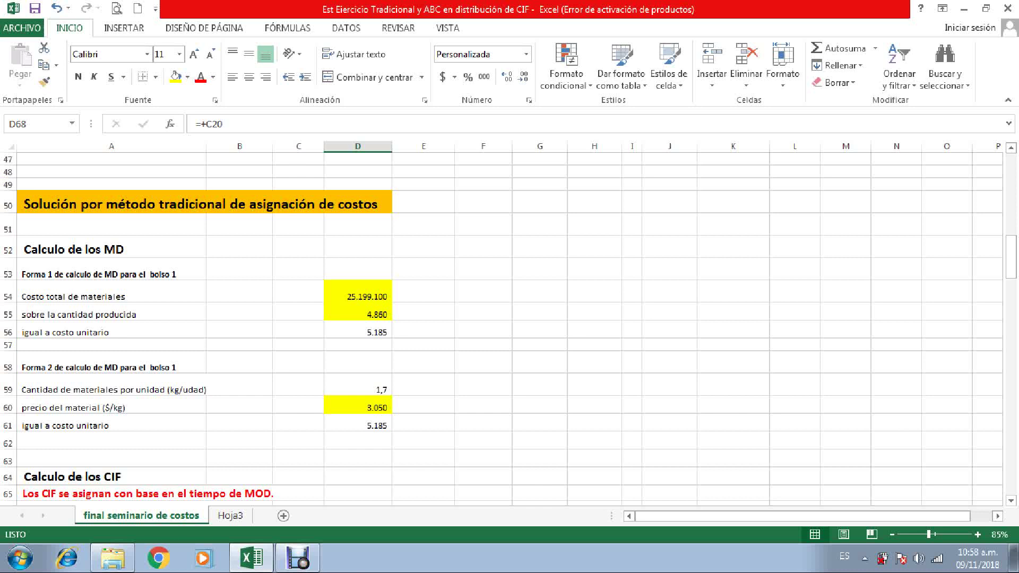
# Fill the heading "Forma 1 de calculo de MD para el bolso 1" in A53 with yellow.
pyautogui.click(111, 203)
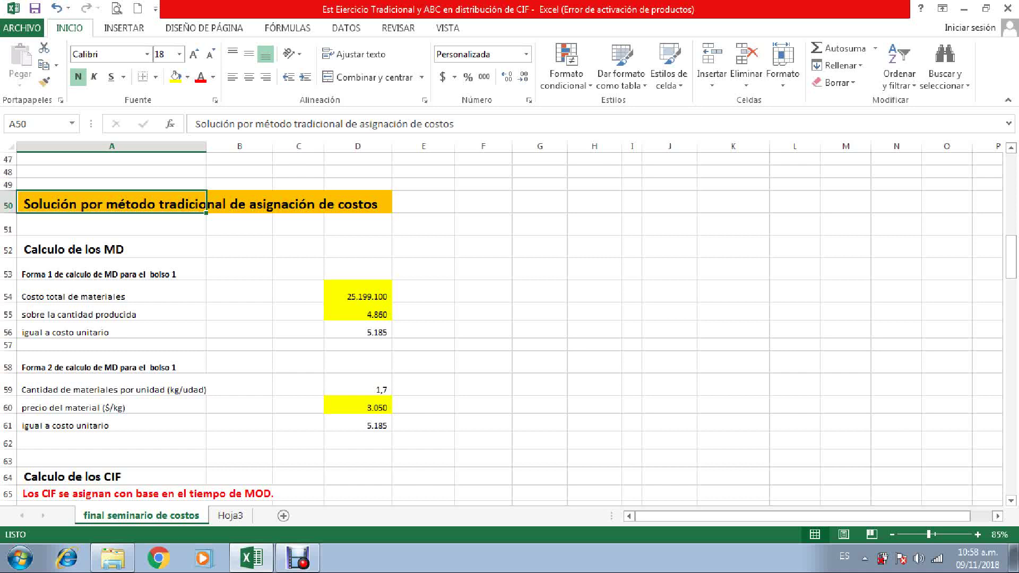
pyautogui.click(111, 247)
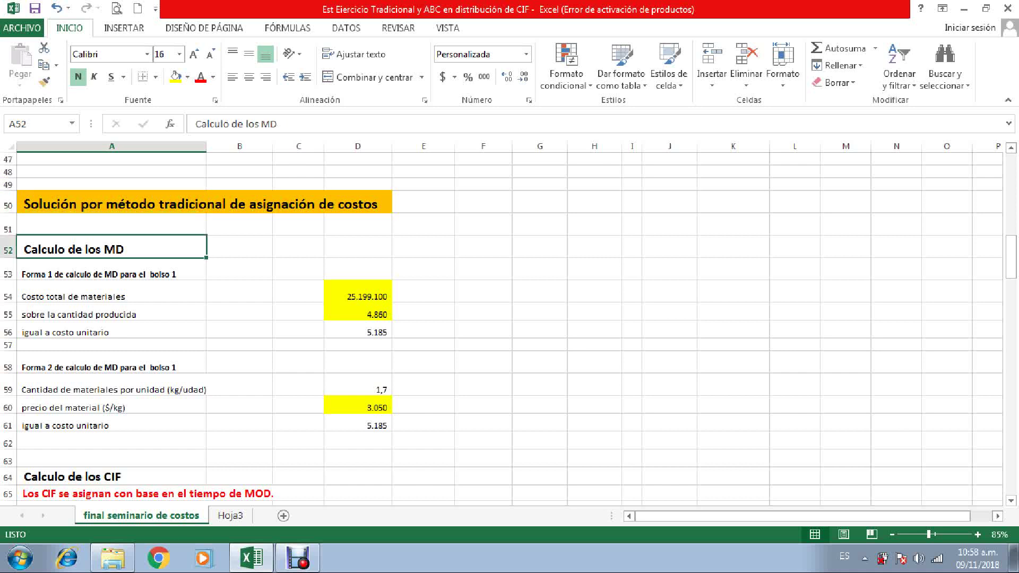
pyautogui.click(111, 270)
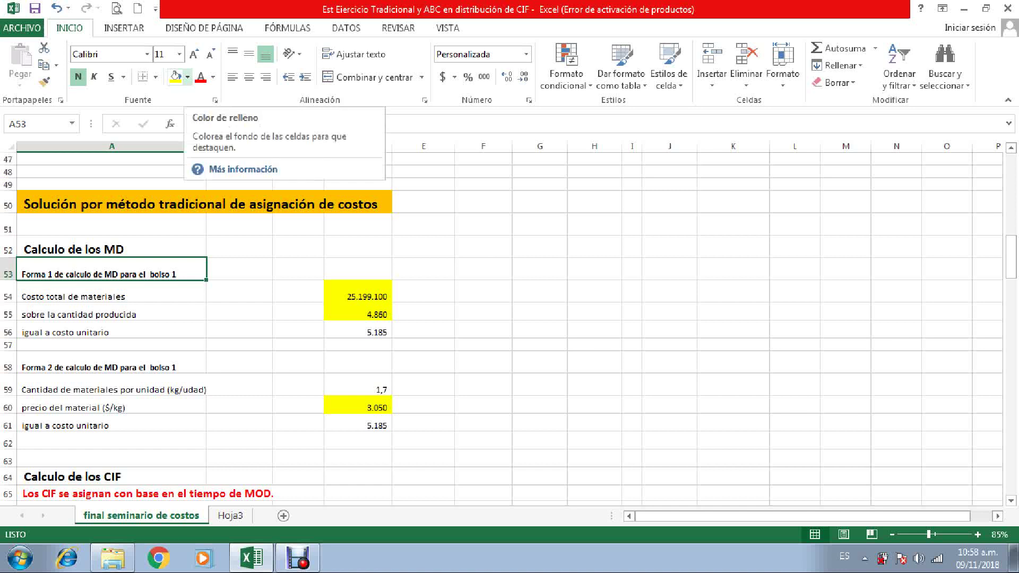
pyautogui.click(187, 77)
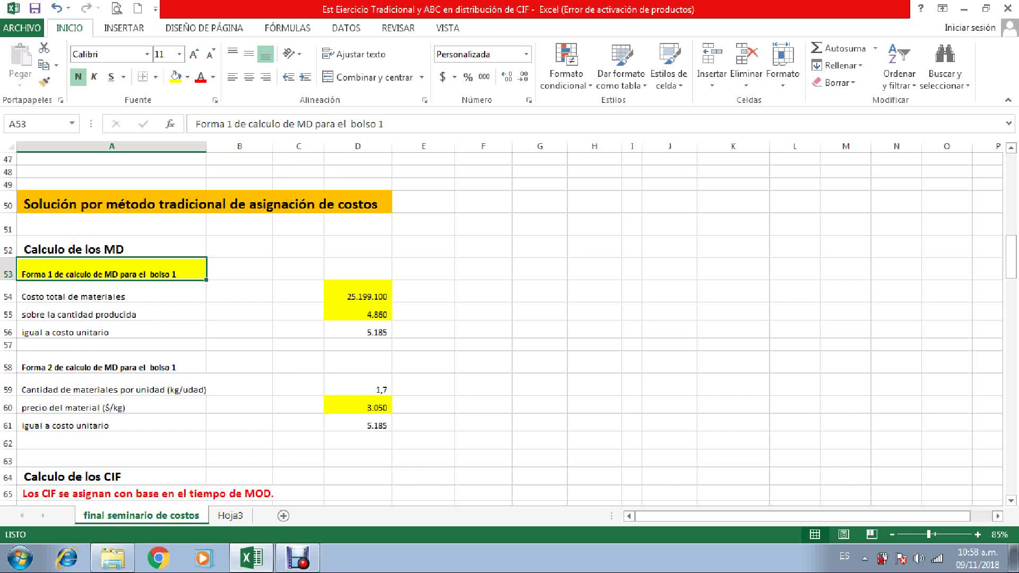
# Fill the Forma 1 total material cost, quantity produced and unit cost values in D54, D55 and D56 with green.
pyautogui.click(357, 291)
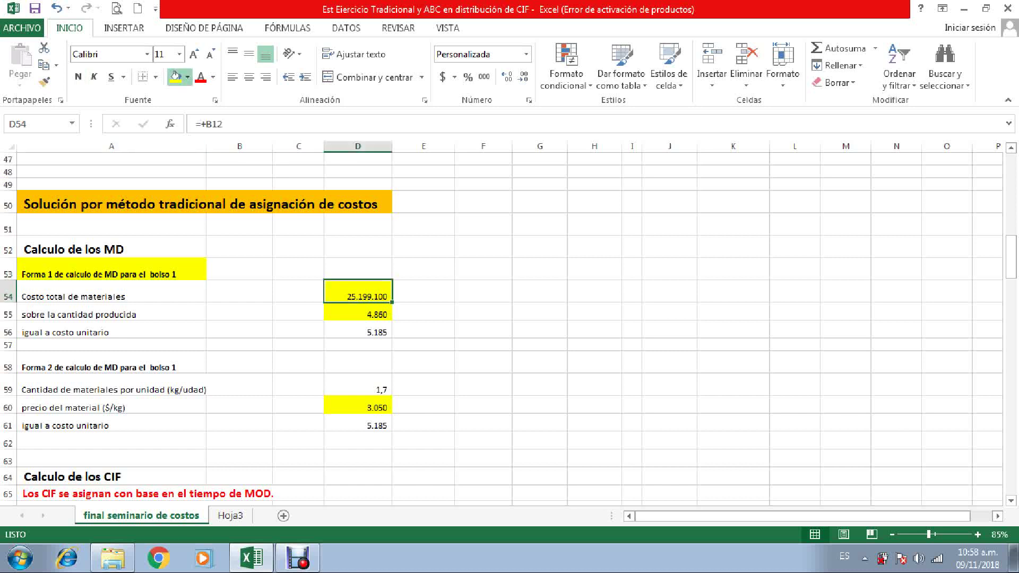
pyautogui.click(177, 77)
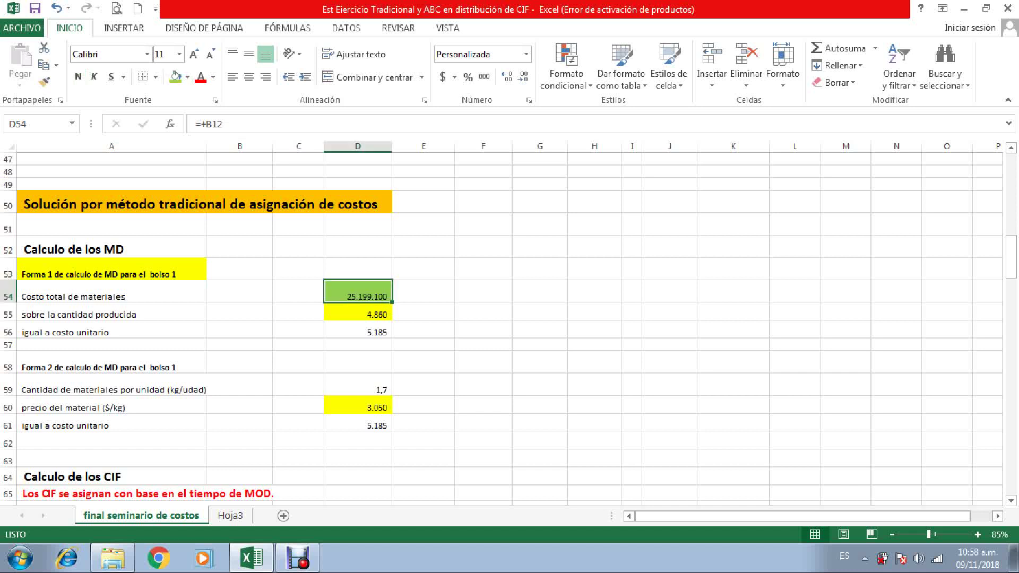
pyautogui.click(111, 312)
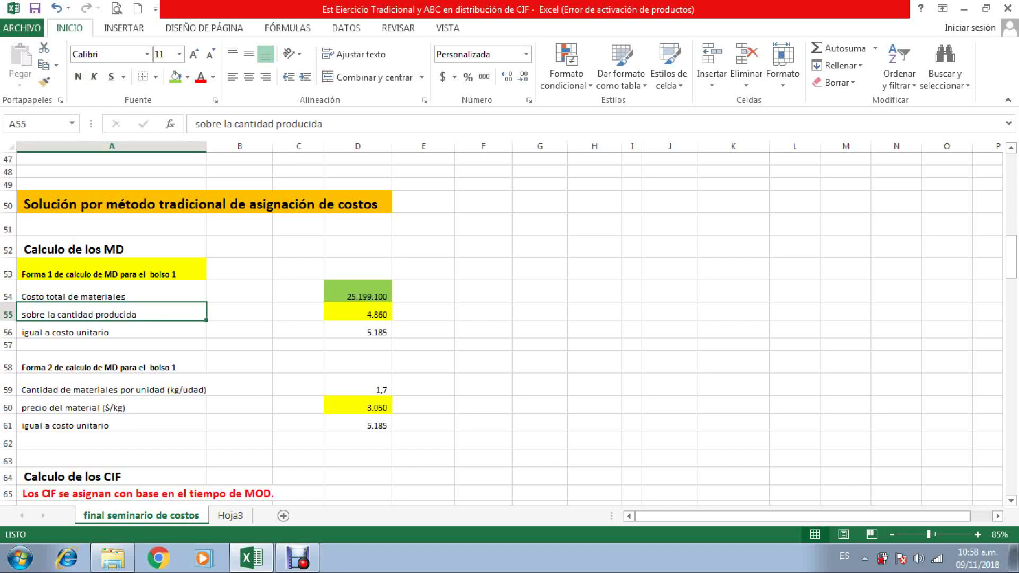
pyautogui.click(357, 312)
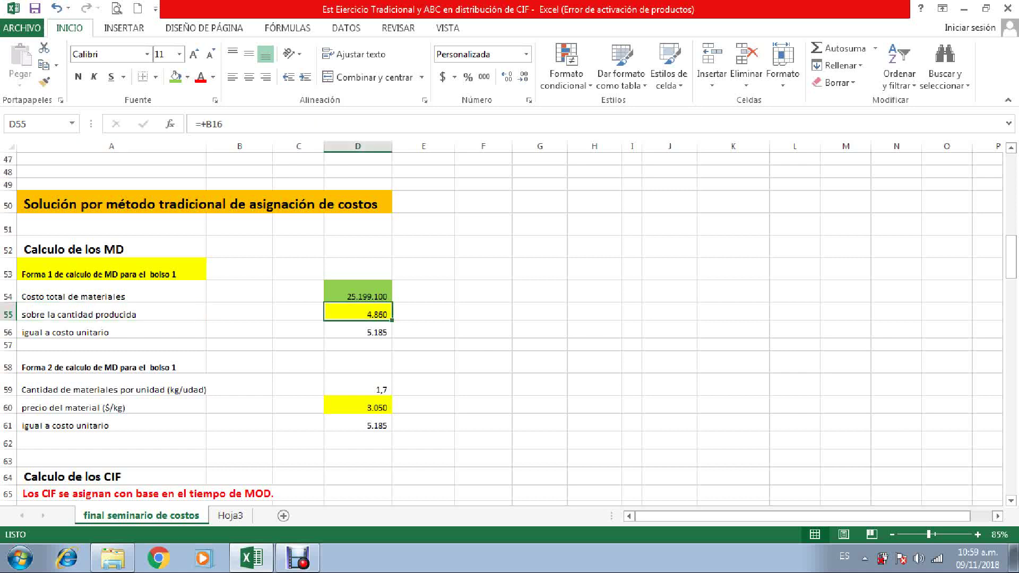
pyautogui.click(176, 77)
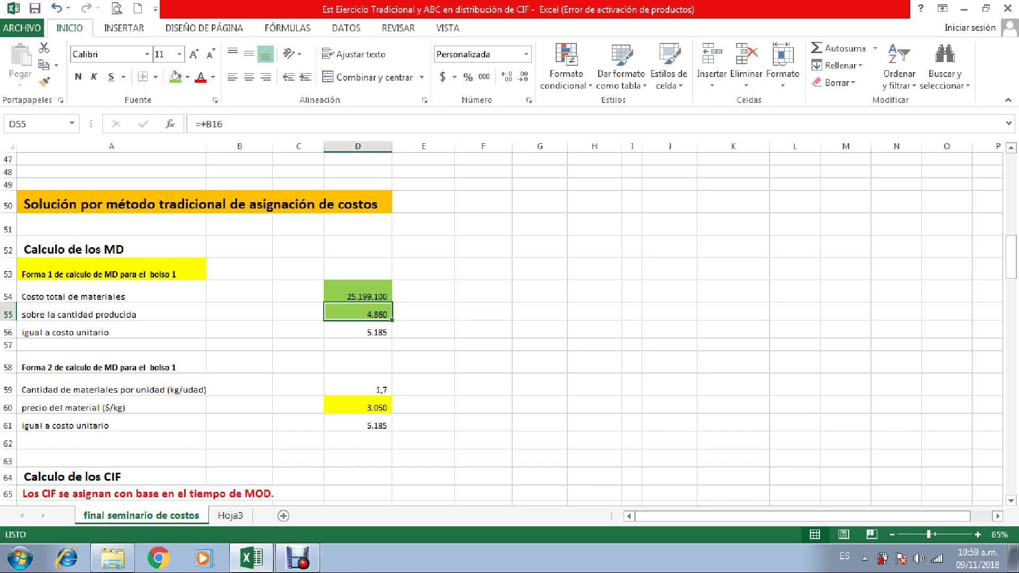
pyautogui.click(111, 329)
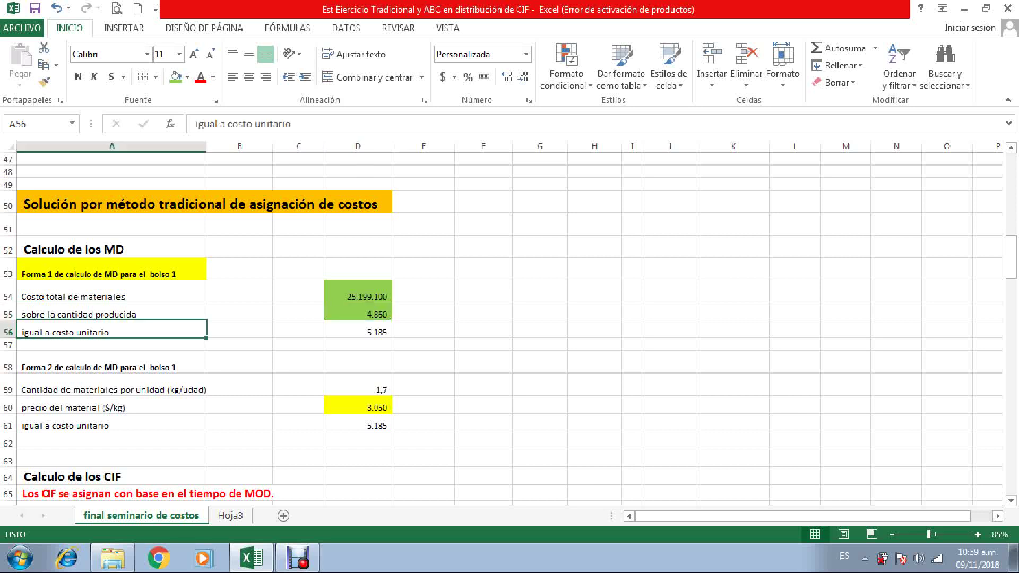
pyautogui.click(358, 329)
pyautogui.click(175, 77)
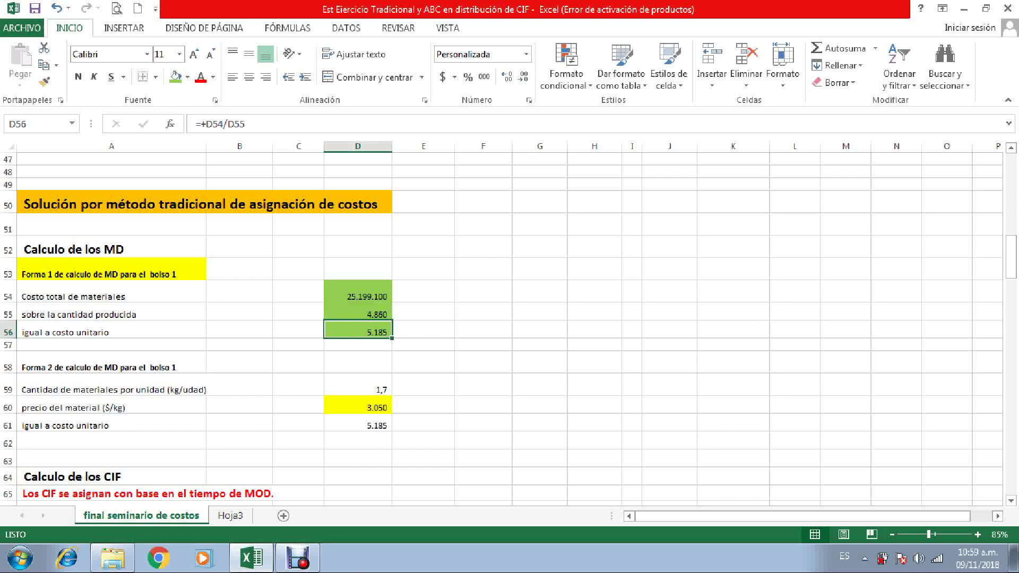
# Fill the Forma 2 material quantity per unit value in D59 with green.
pyautogui.click(111, 362)
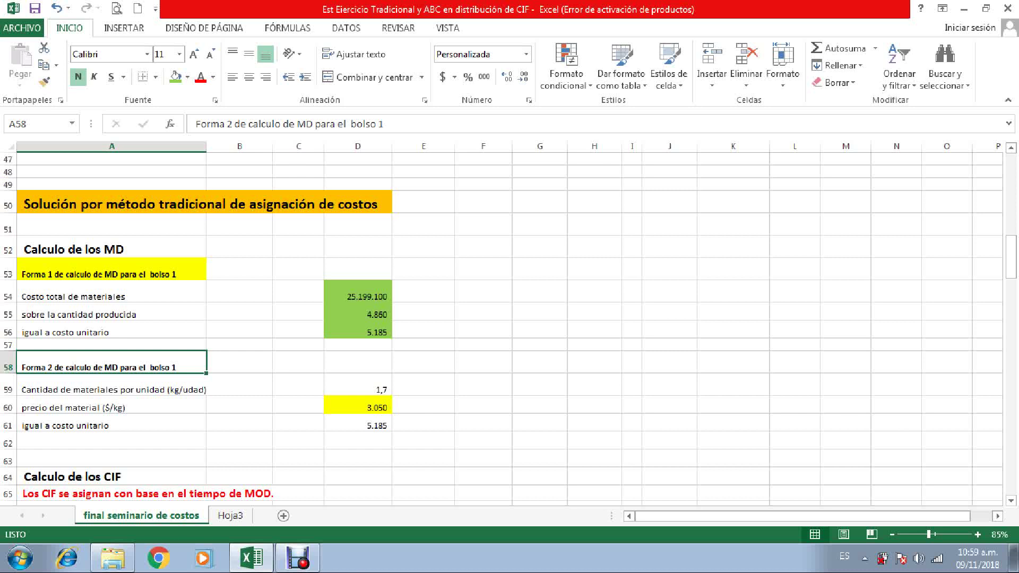
pyautogui.click(111, 385)
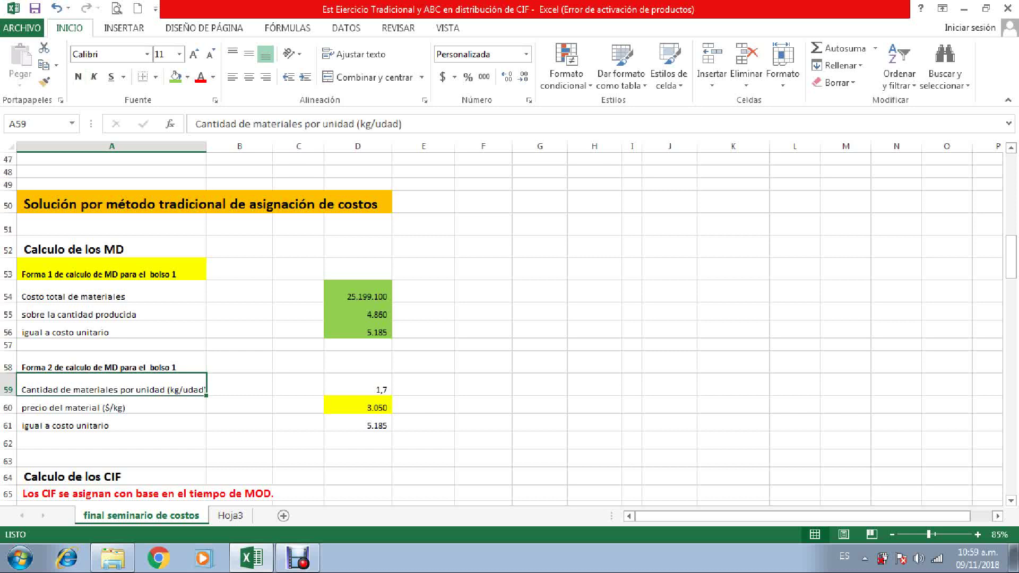
pyautogui.click(357, 385)
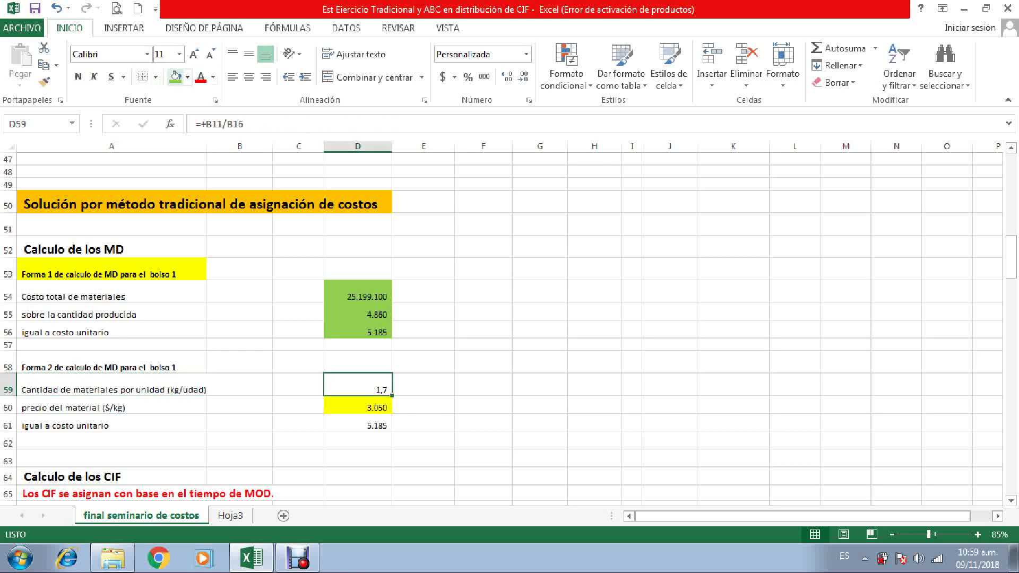
pyautogui.click(175, 77)
# Examine the Bolso 1 source data behind D59: total leather consumed in B11 and units produced in B16.
pyautogui.scroll(2, 510, 329)
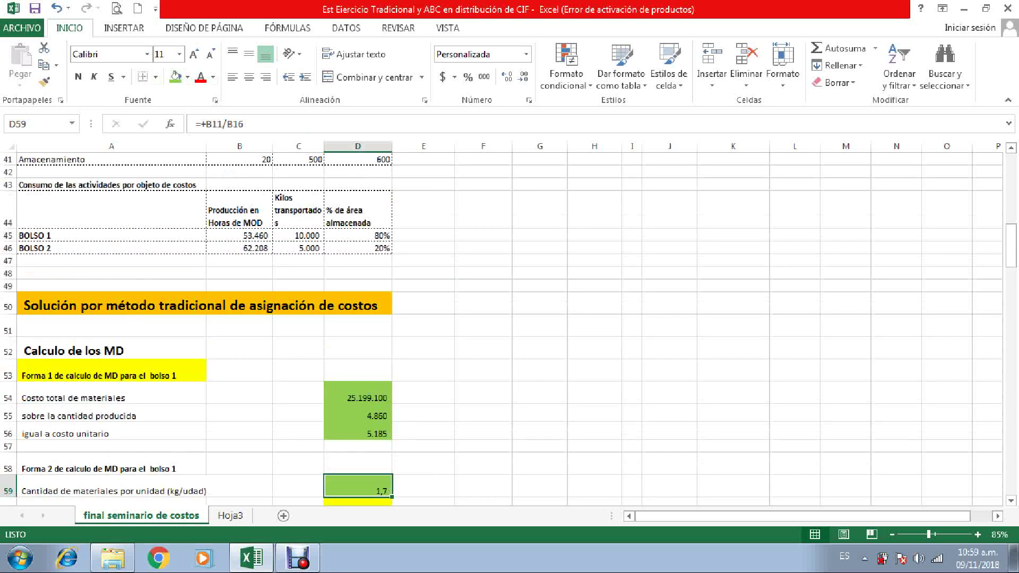
pyautogui.scroll(2, 509, 329)
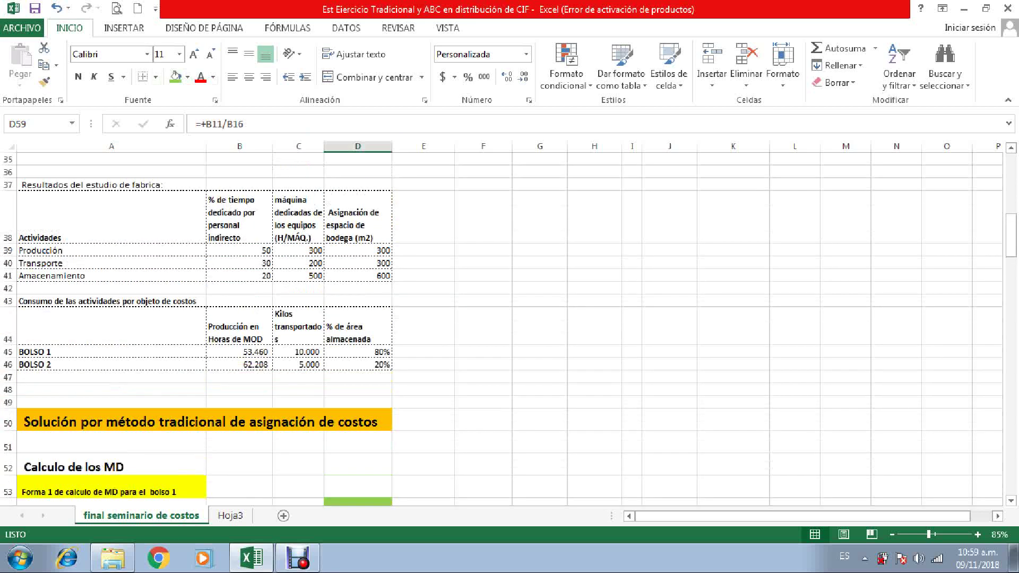
pyautogui.scroll(11, 510, 329)
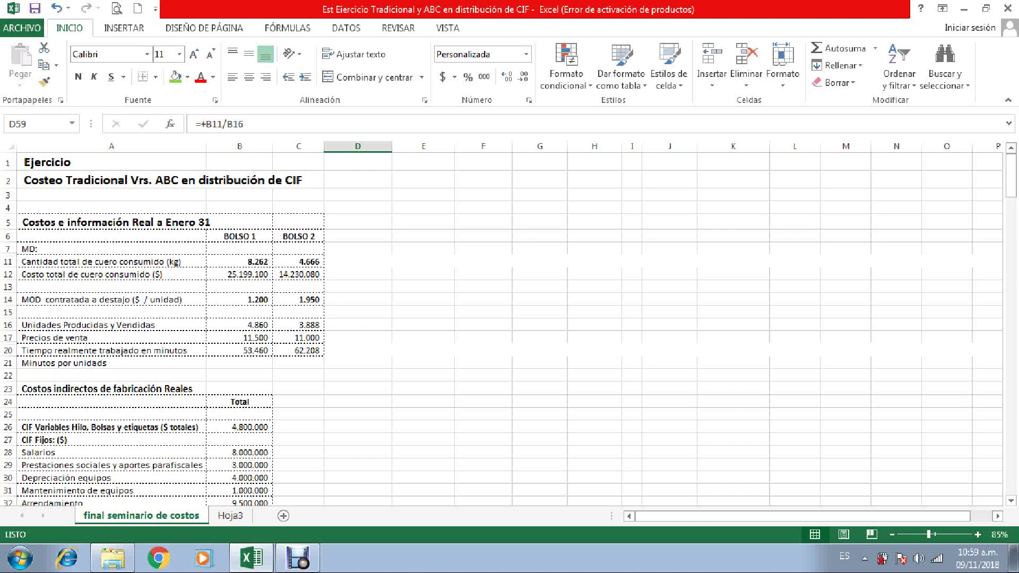
pyautogui.click(111, 261)
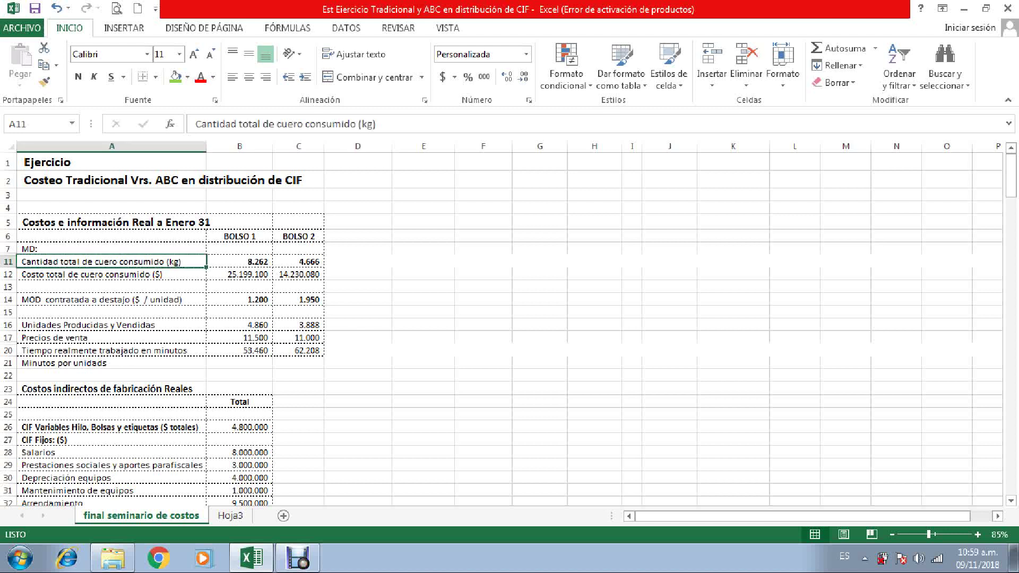
pyautogui.click(240, 262)
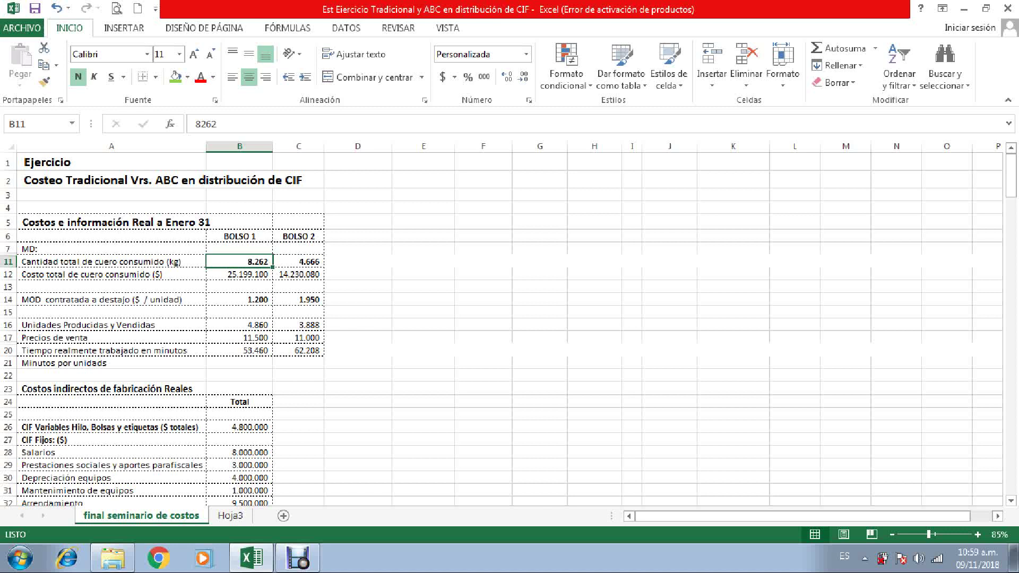
pyautogui.click(111, 325)
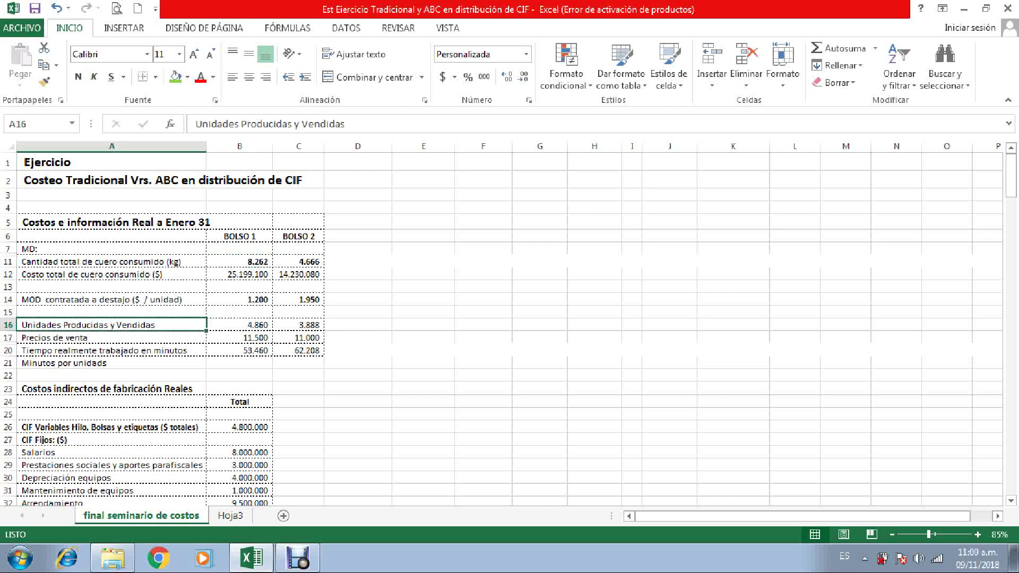
pyautogui.click(239, 325)
pyautogui.scroll(-15, 509, 323)
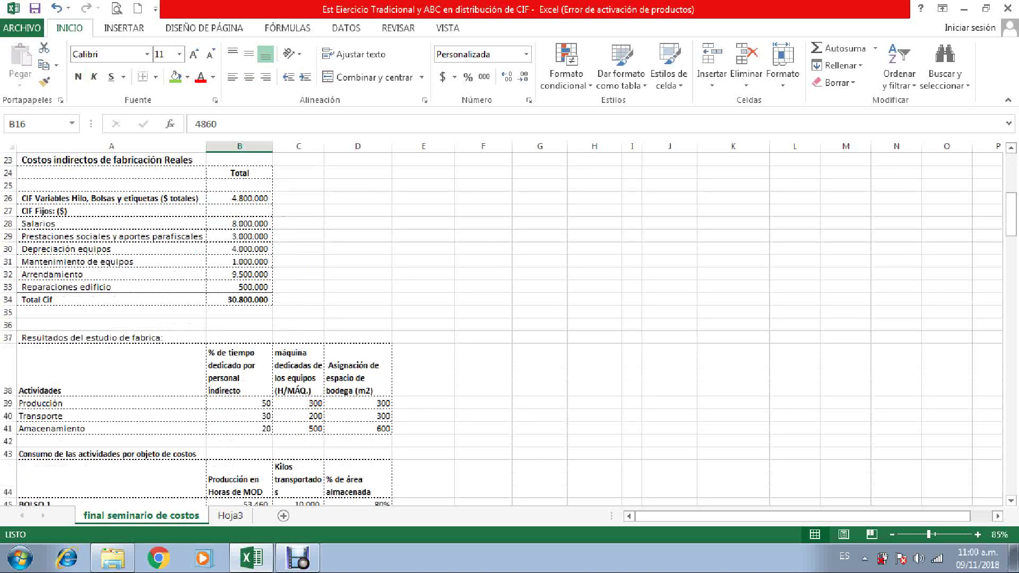
pyautogui.click(357, 347)
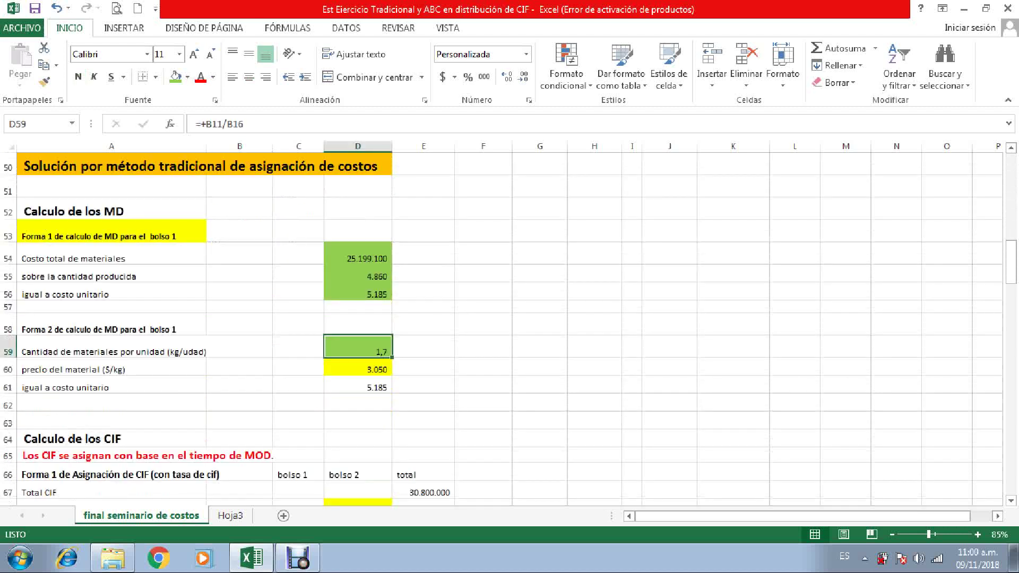
# Check the leather cost data for the Forma 2 material price, and fill its value in D60 with green.
pyautogui.click(111, 370)
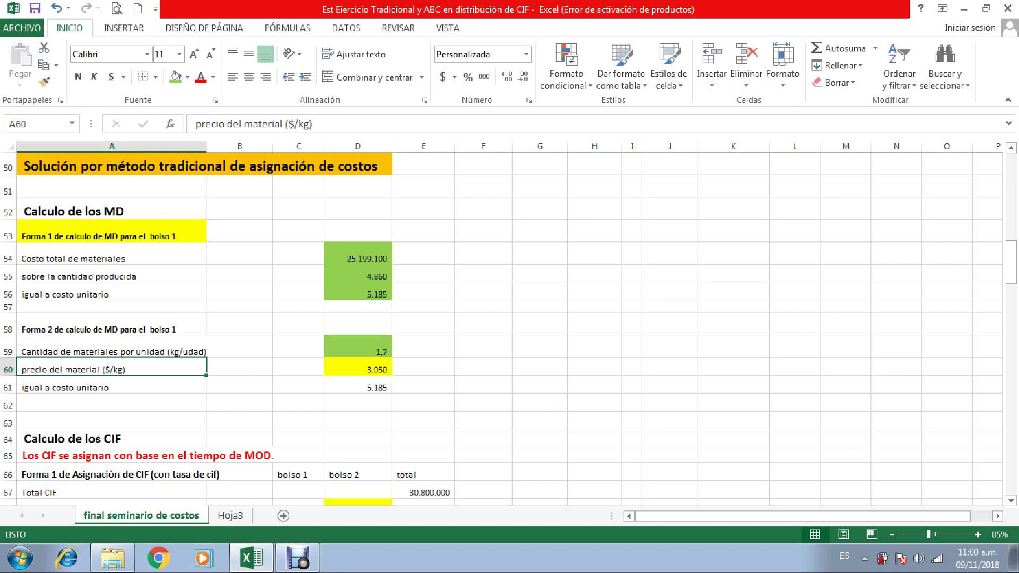
pyautogui.scroll(16, 510, 329)
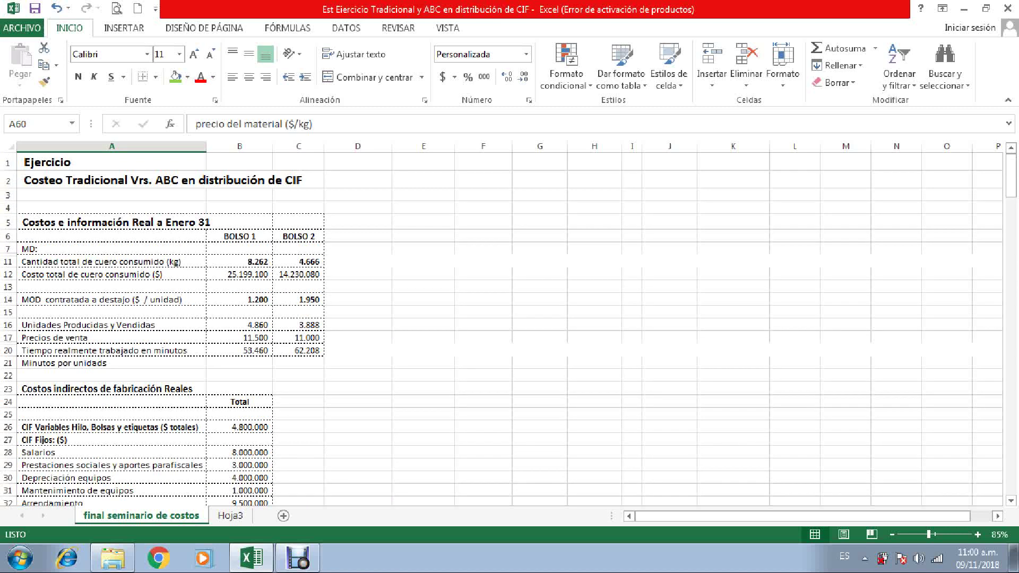
pyautogui.scroll(-15, 509, 323)
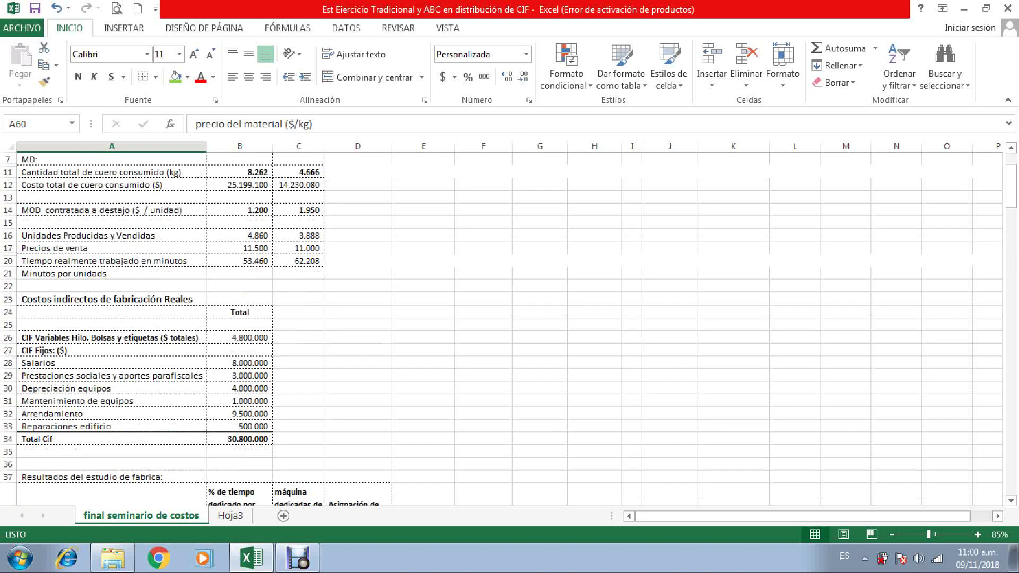
pyautogui.scroll(-2, 510, 324)
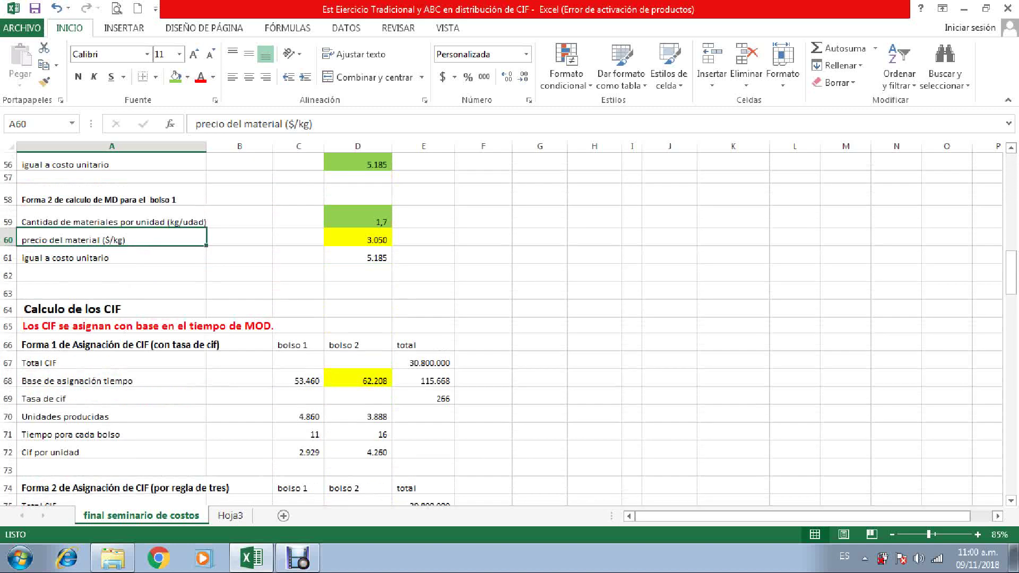
pyautogui.click(357, 237)
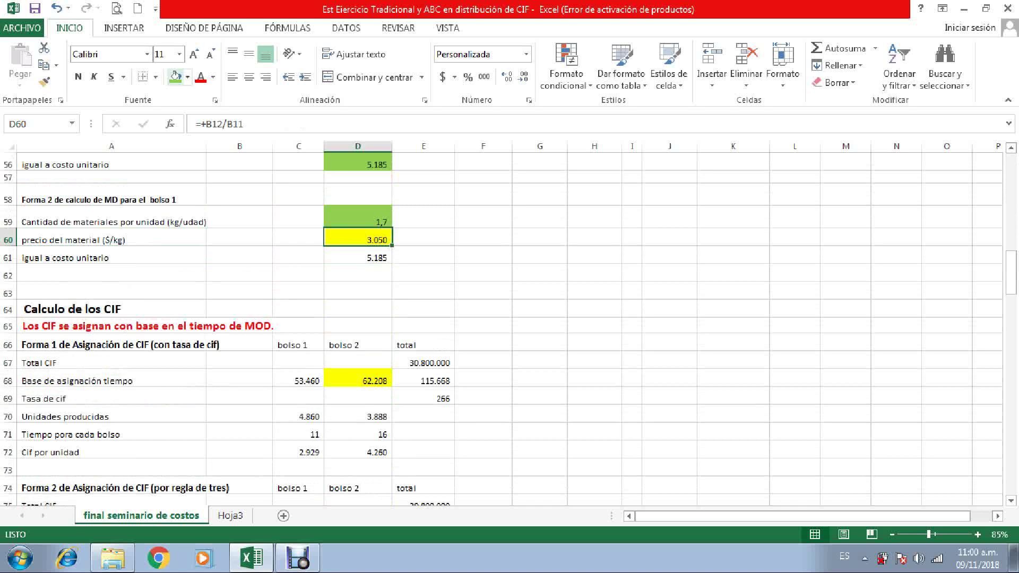
pyautogui.click(176, 77)
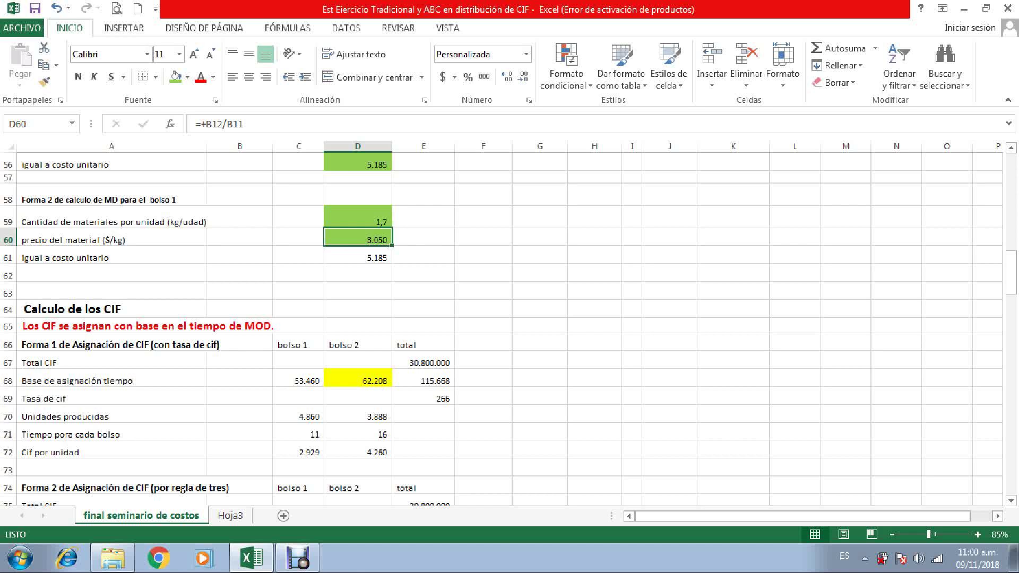
# Fill the Forma 2 unit cost result in D61 with green.
pyautogui.click(357, 255)
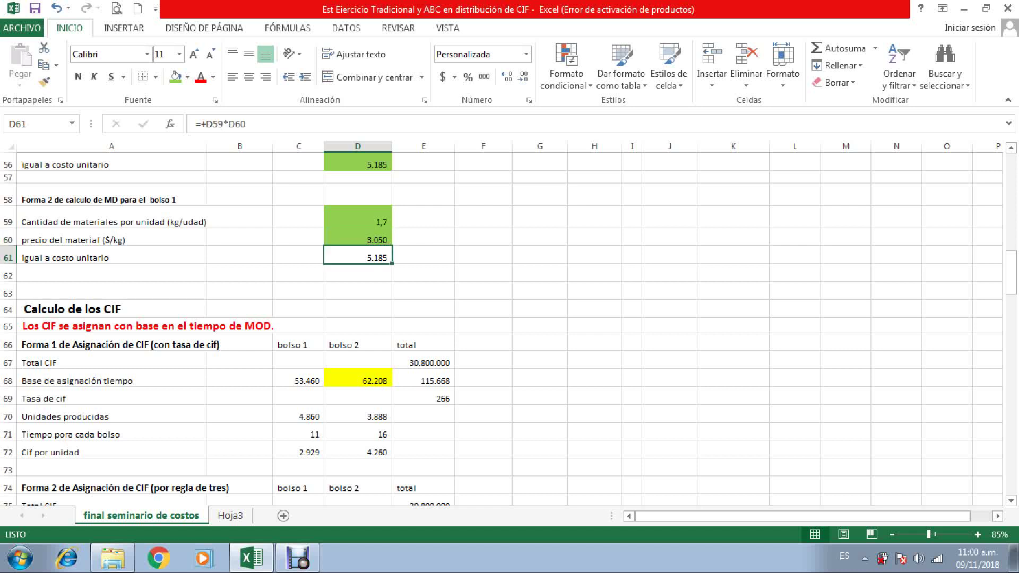
pyautogui.scroll(1, 478, 319)
pyautogui.click(176, 77)
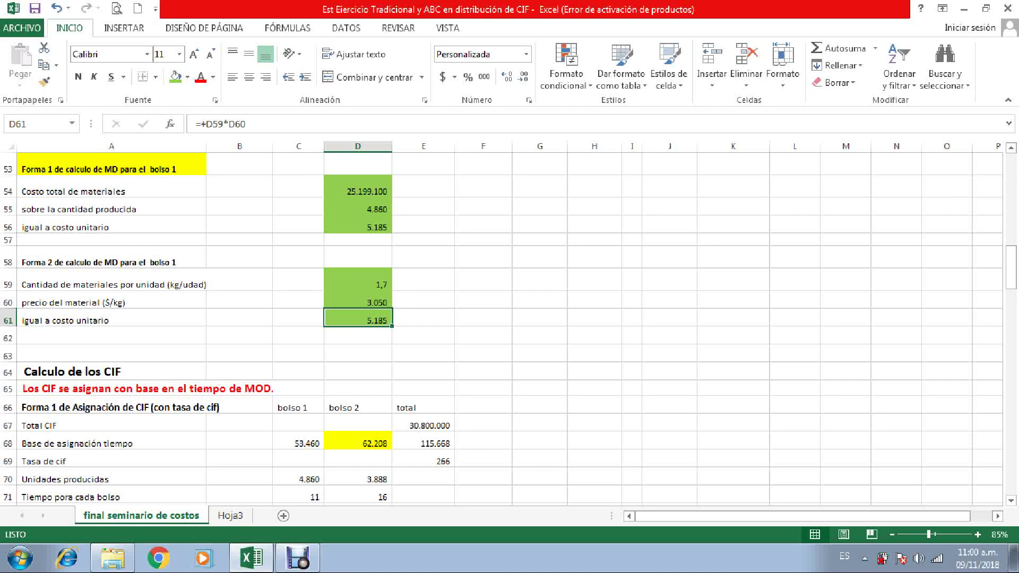
# Fill the MD values for Bolso 1 and Bolso 2 in the HOJA DE COSTOS table (B84:C84) with green.
pyautogui.scroll(2, 509, 324)
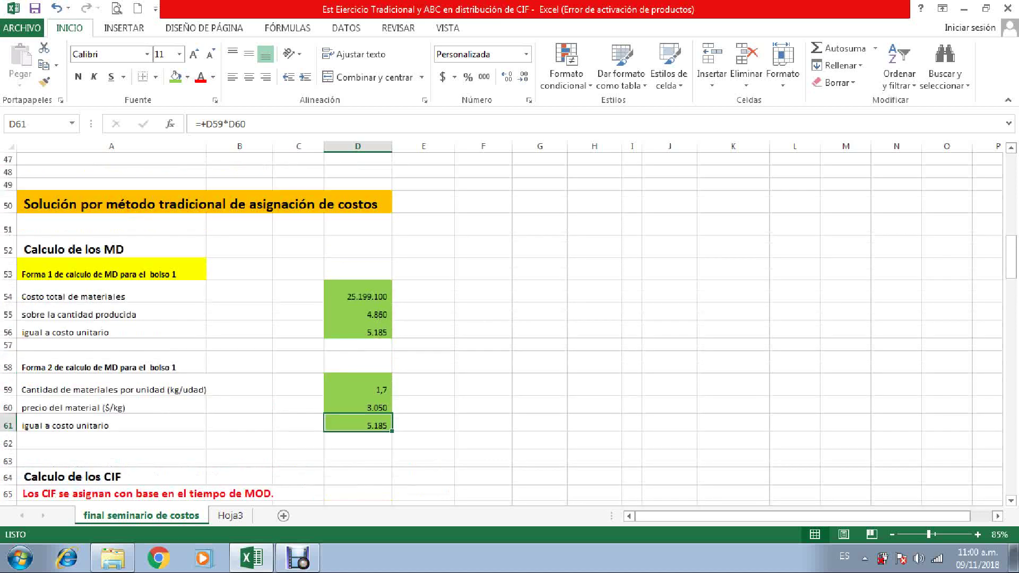
pyautogui.scroll(-4, 505, 323)
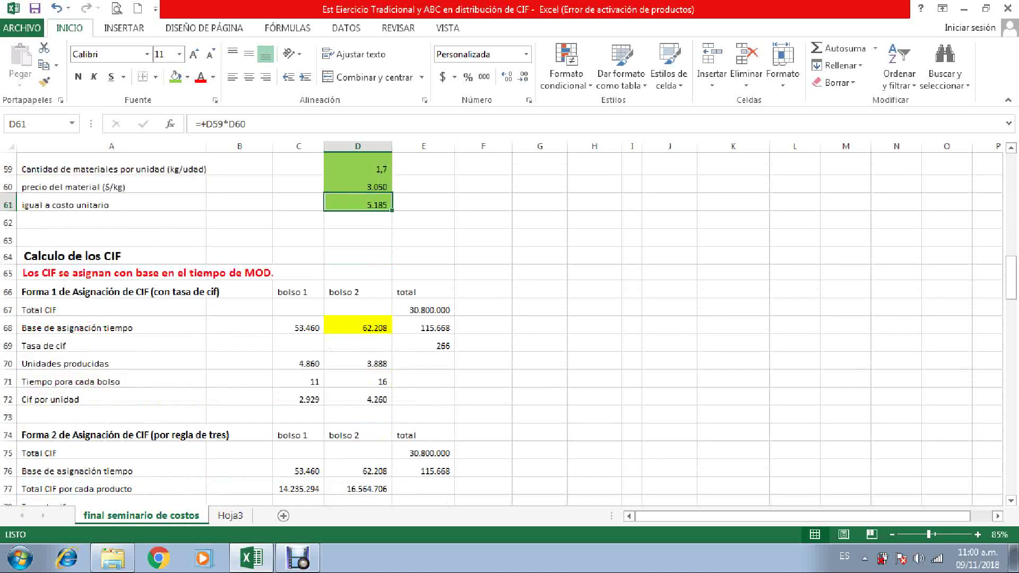
pyautogui.scroll(-3, 505, 324)
pyautogui.scroll(-3, 504, 324)
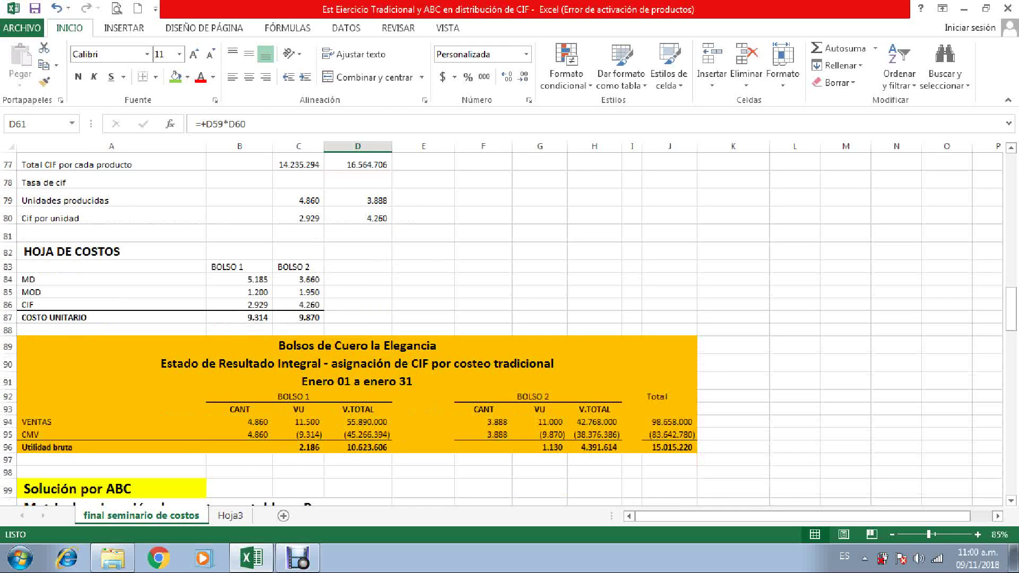
pyautogui.moveTo(240, 279); pyautogui.dragTo(299, 280)
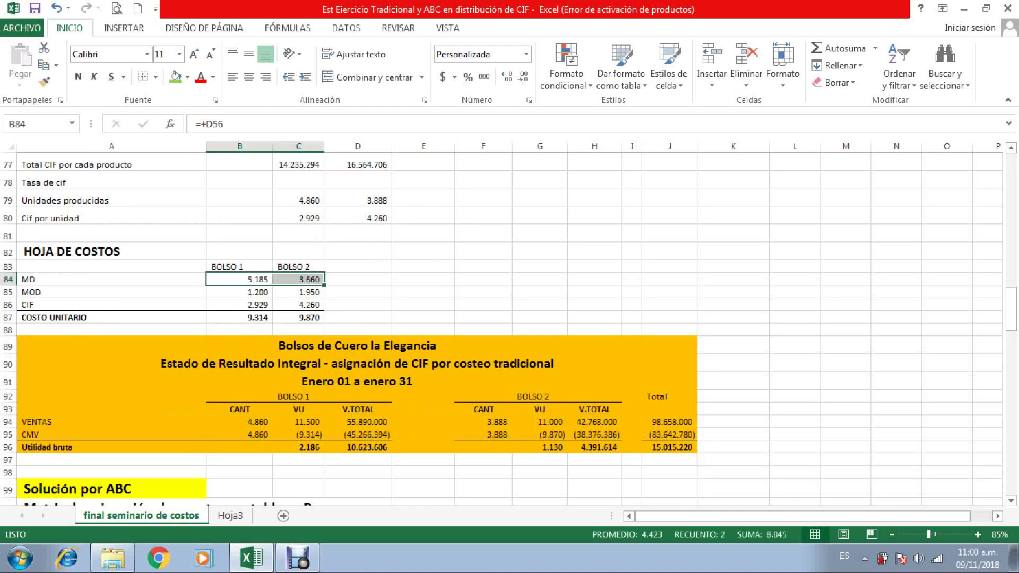
pyautogui.click(175, 77)
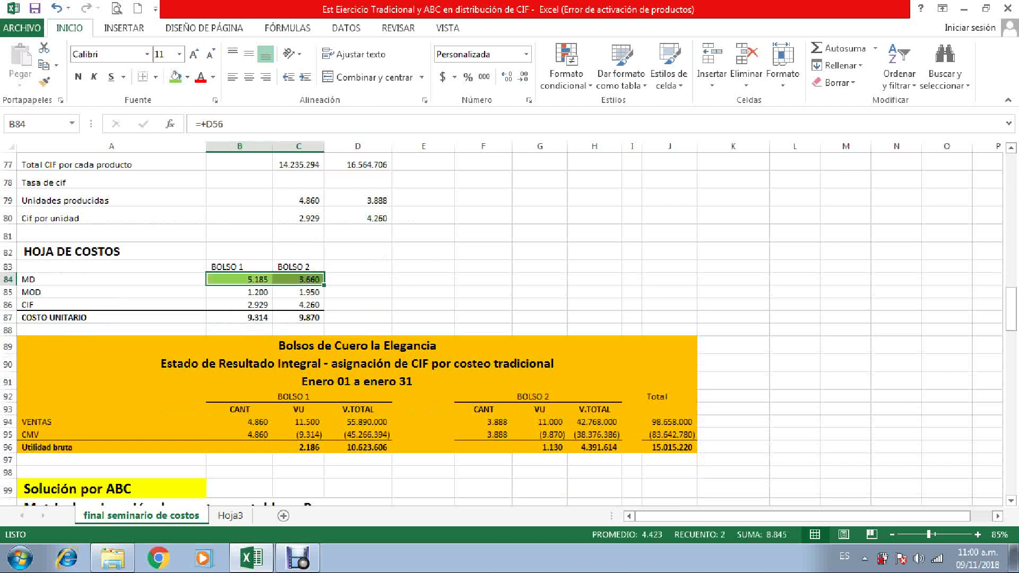
# Check the contracted MOD rates per unit in B14 and C14, and fill the HOJA DE COSTOS MOD values (B85:C85) with green.
pyautogui.click(239, 292)
pyautogui.scroll(11, 510, 324)
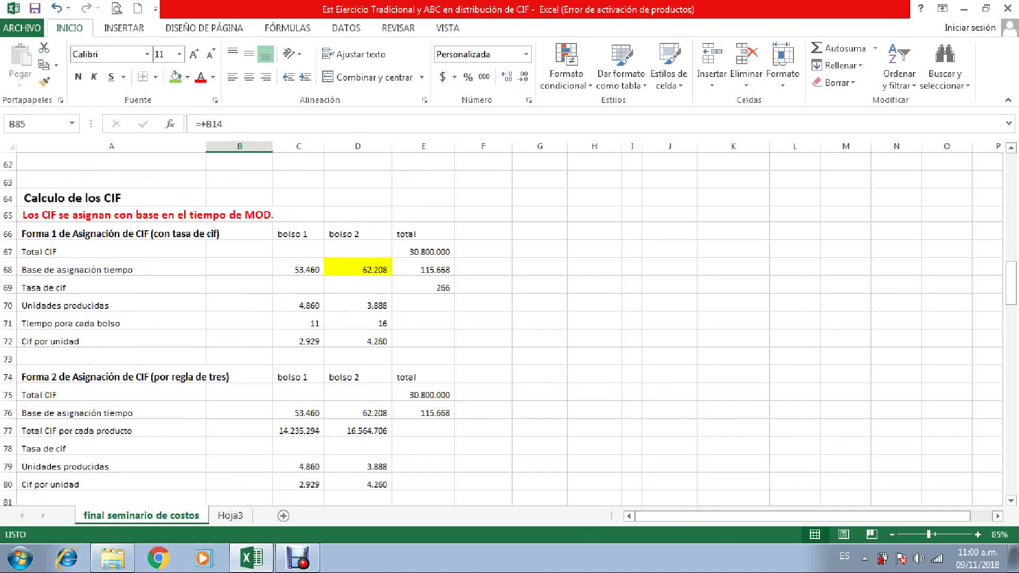
pyautogui.scroll(6, 510, 324)
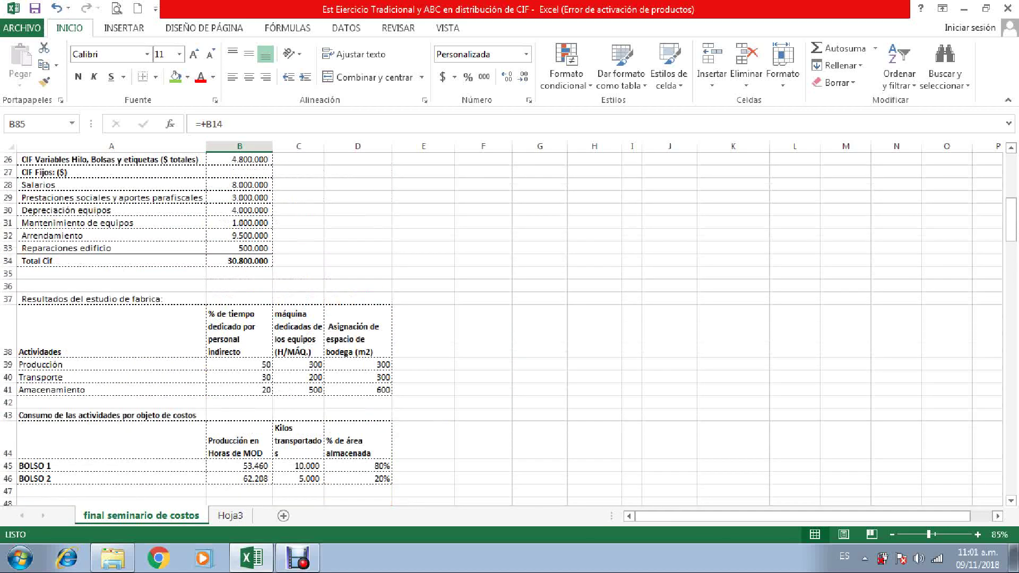
pyautogui.scroll(8, 509, 324)
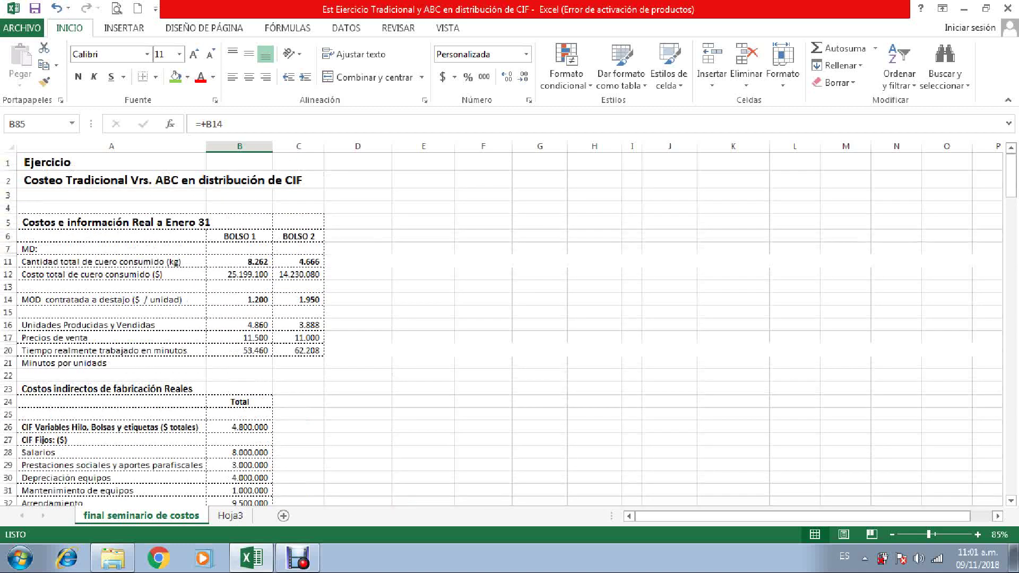
pyautogui.click(239, 299)
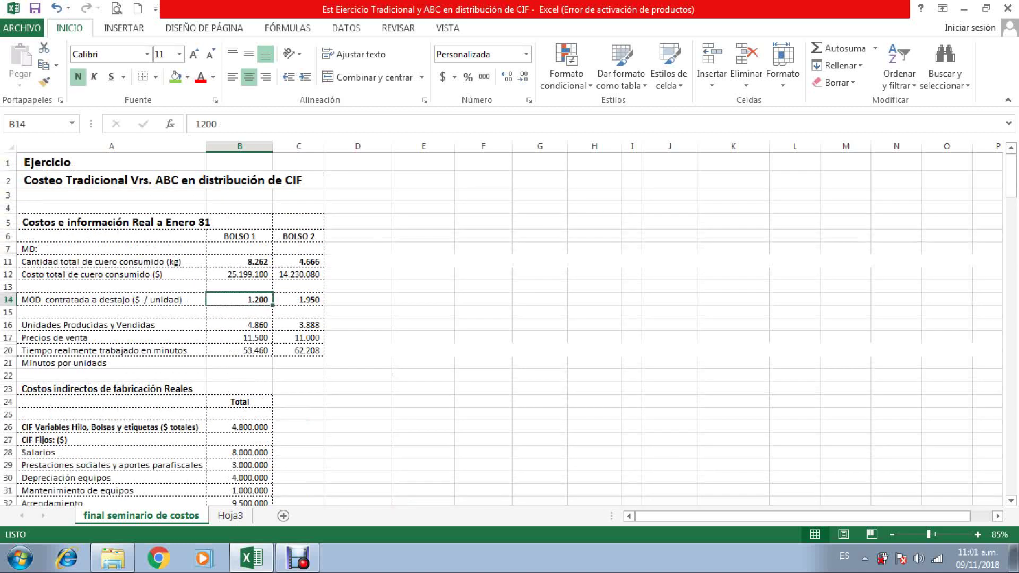
pyautogui.click(298, 299)
pyautogui.scroll(-20, 510, 324)
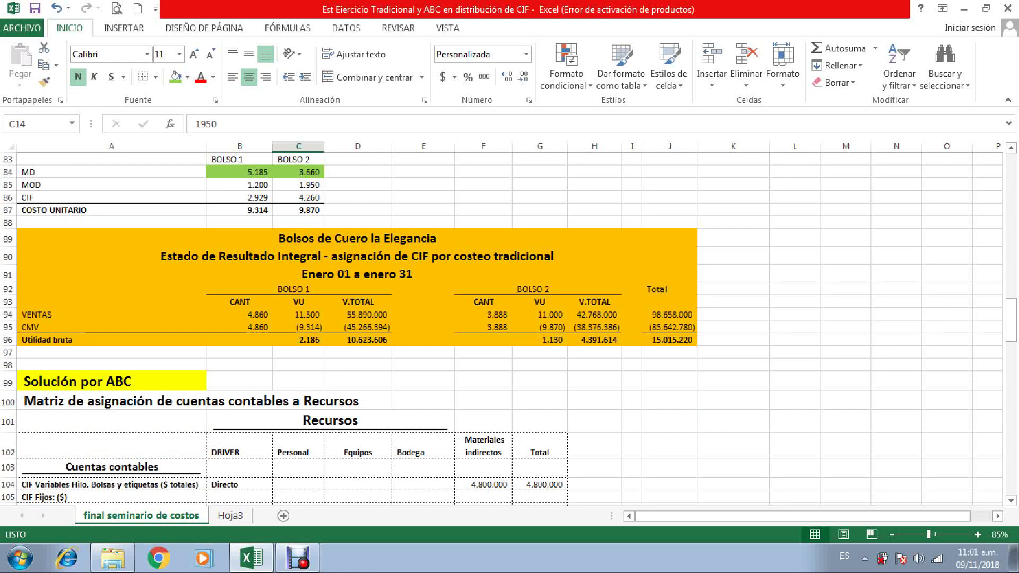
pyautogui.moveTo(239, 185); pyautogui.dragTo(298, 185)
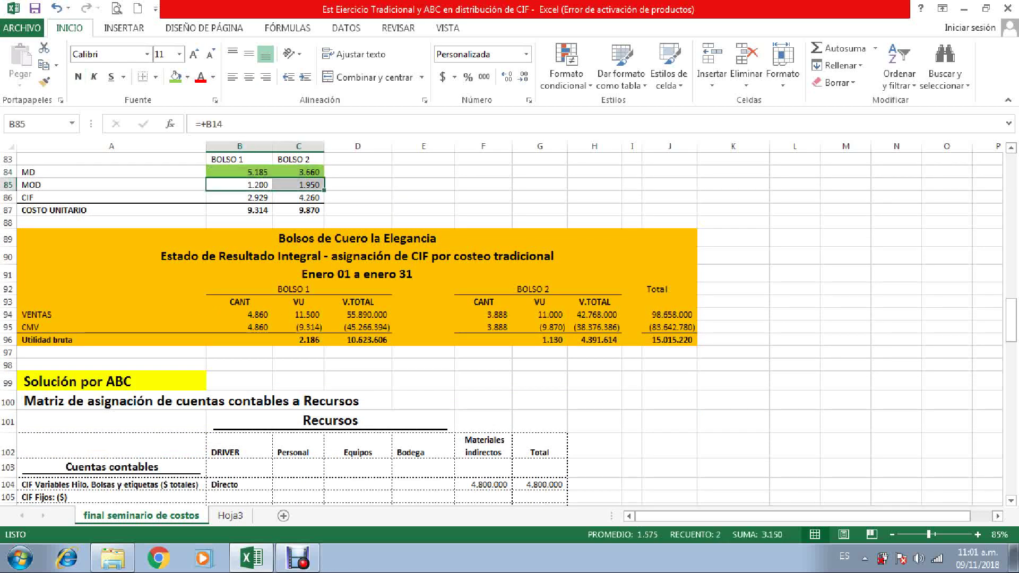
pyautogui.click(175, 77)
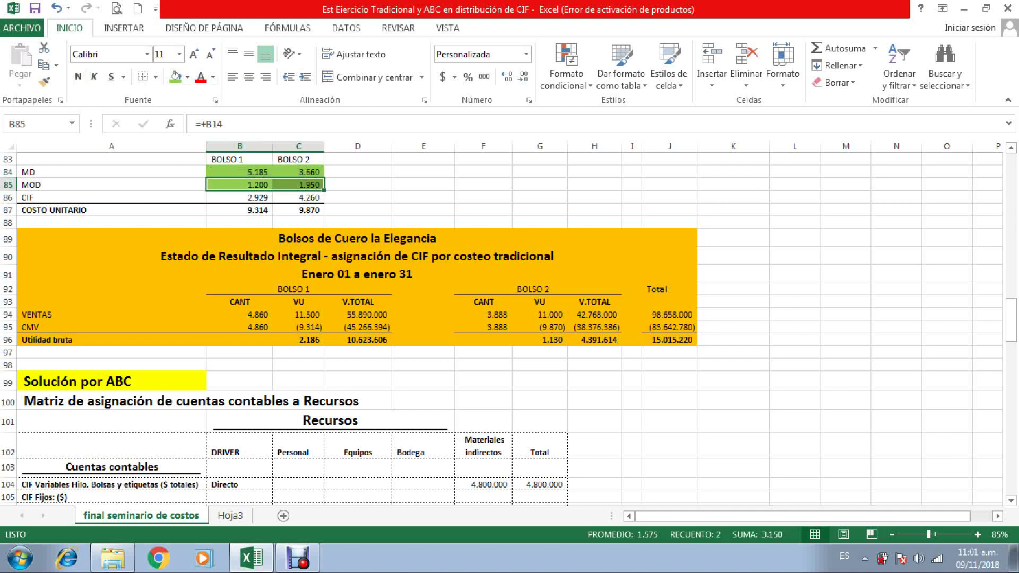
# Examine the cost sheet's Bolso 1 CIF formula in B86 and the Total Cif source data in B34.
pyautogui.click(239, 197)
pyautogui.scroll(4, 509, 329)
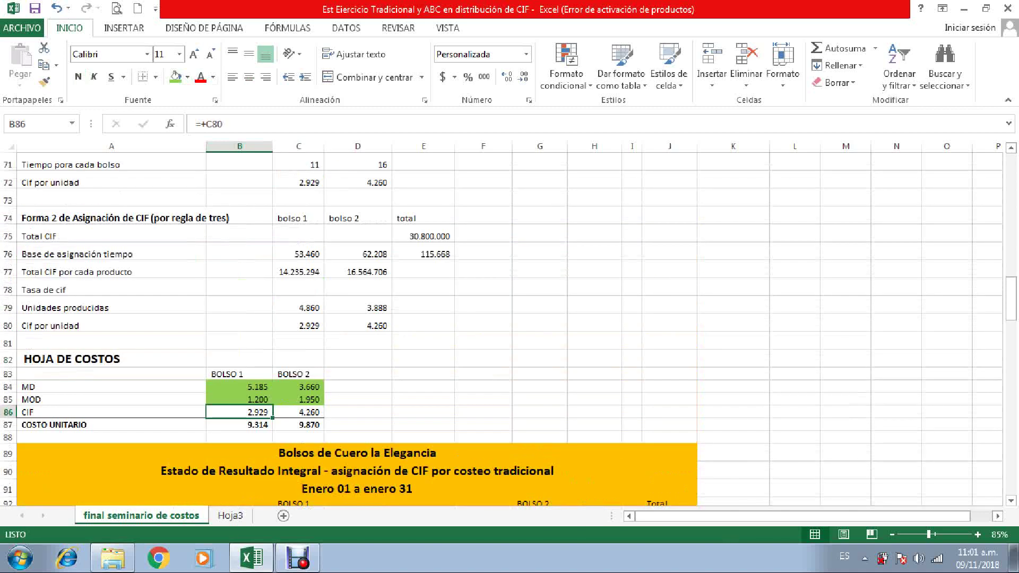
pyautogui.scroll(17, 504, 324)
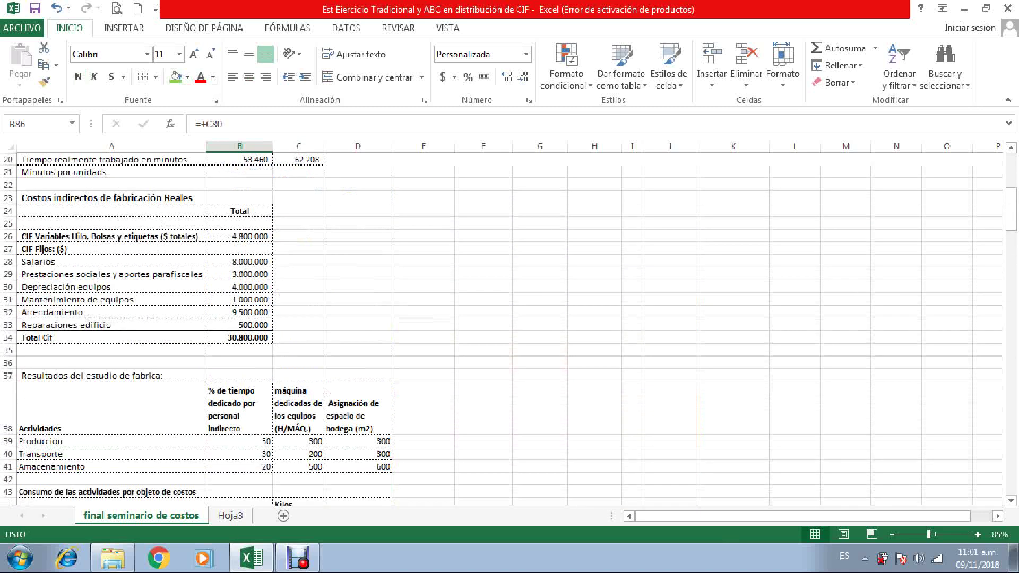
pyautogui.scroll(5, 505, 323)
pyautogui.scroll(-2, 505, 324)
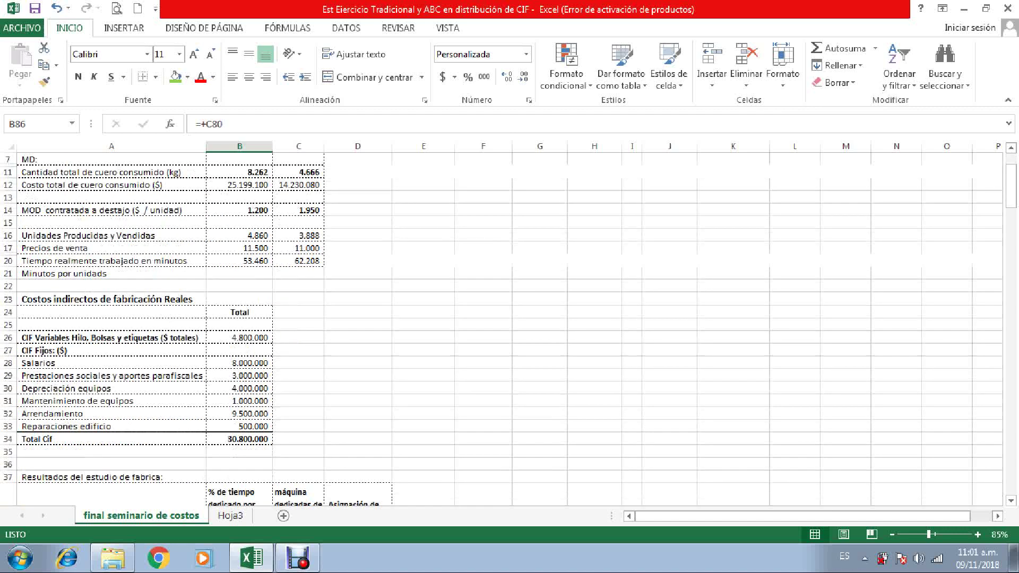
pyautogui.scroll(-3, 505, 324)
pyautogui.click(239, 350)
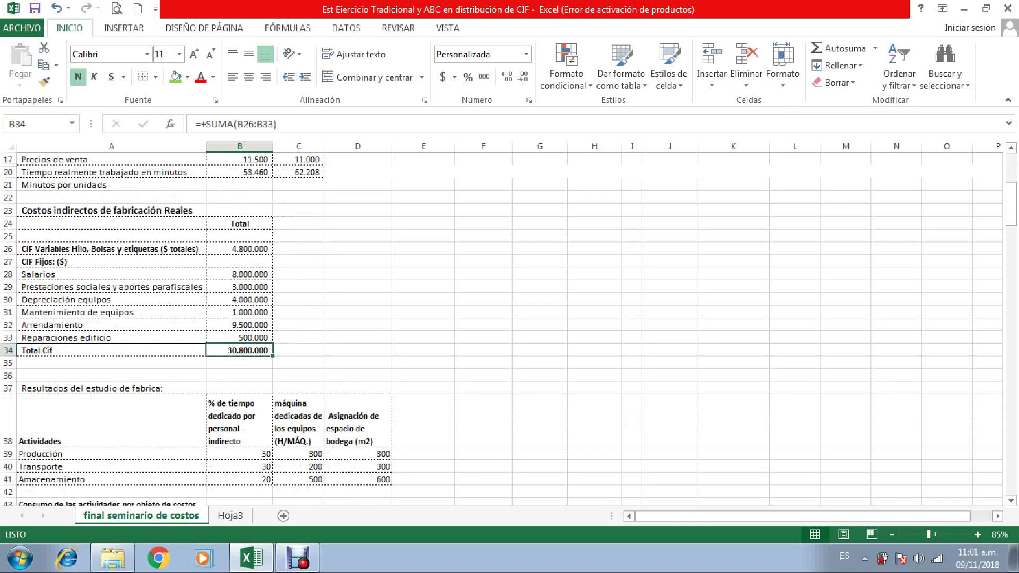
# Review the Calculo de los CIF section: the MOD time assignment rule, the Forma 1 heading and the Bolso 1 time base in C68.
pyautogui.scroll(-12, 505, 324)
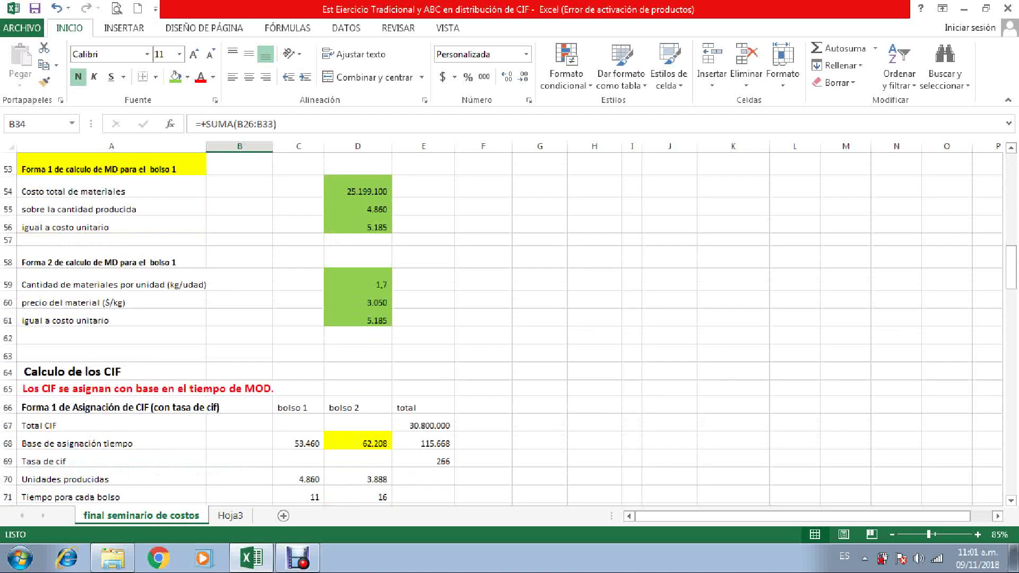
pyautogui.scroll(-3, 504, 324)
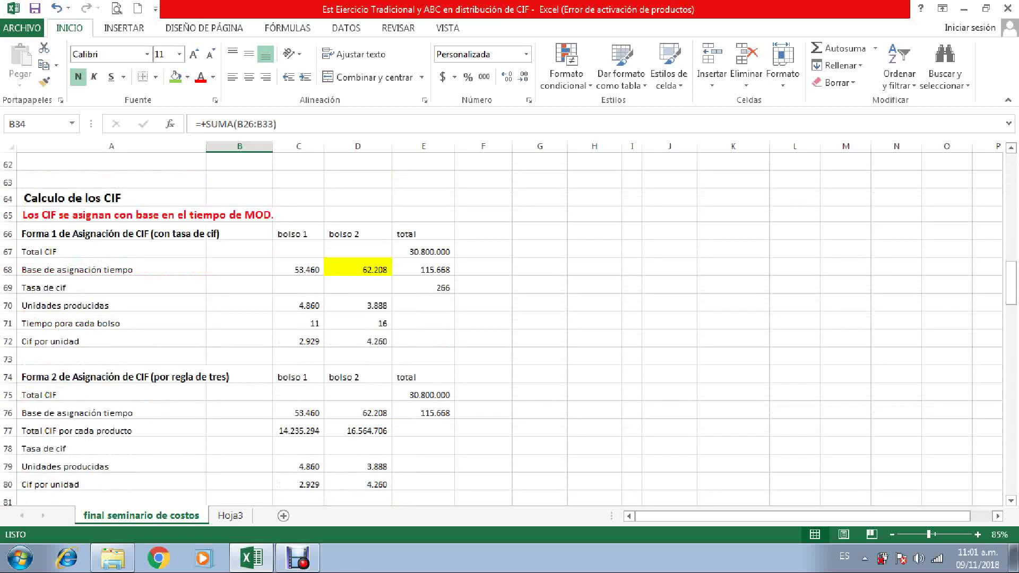
pyautogui.click(111, 214)
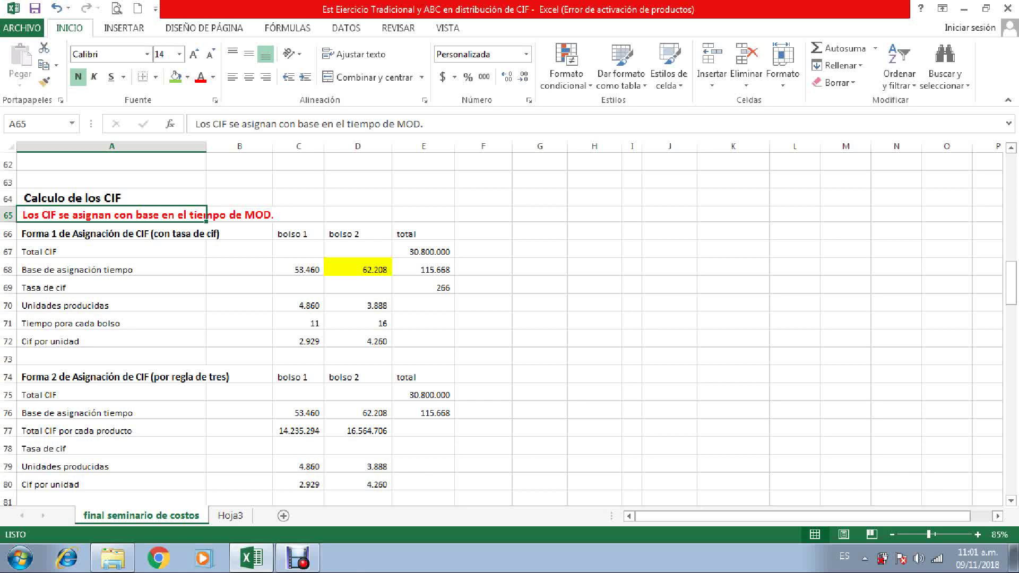
pyautogui.click(111, 234)
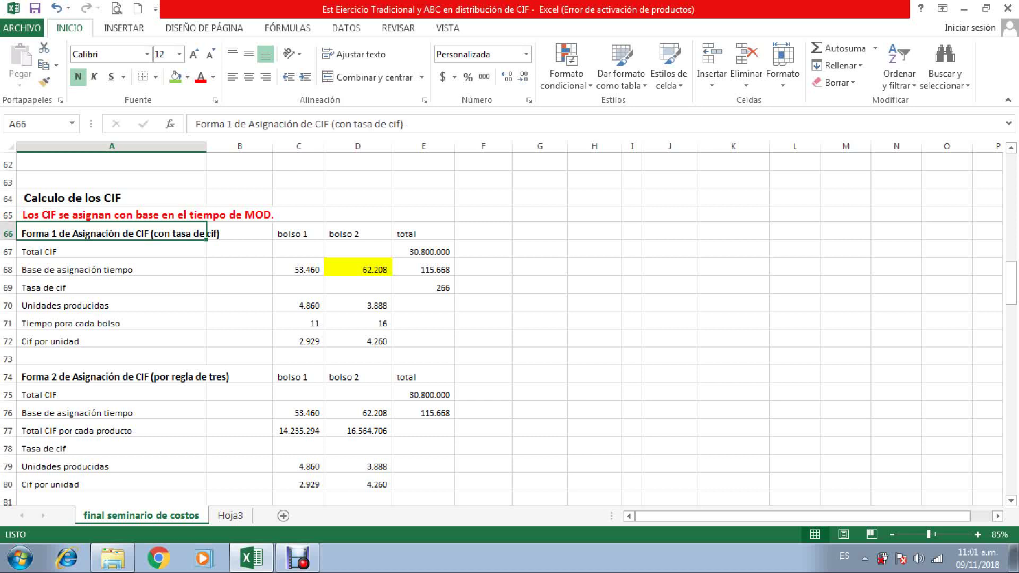
pyautogui.click(298, 233)
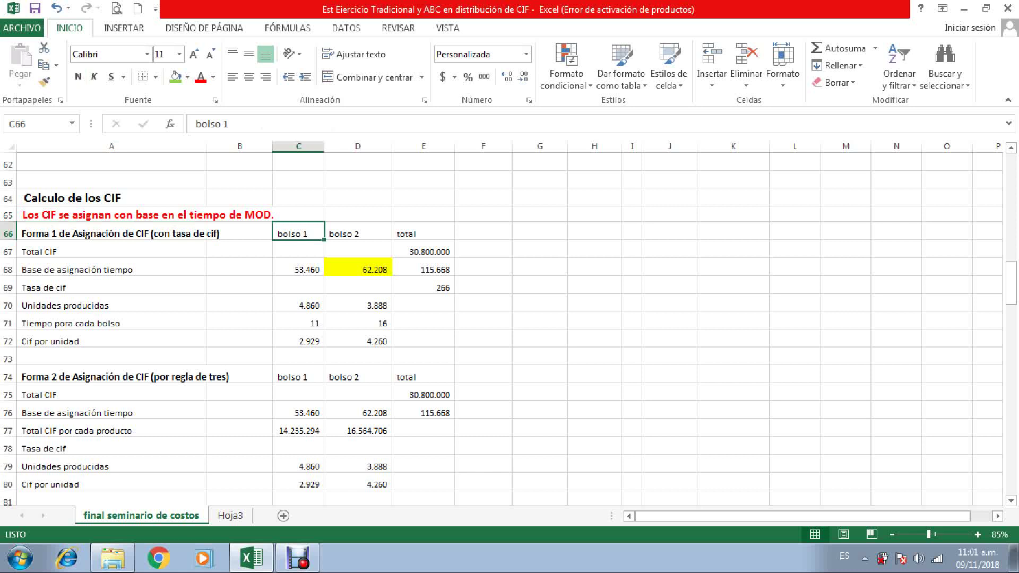
pyautogui.click(111, 268)
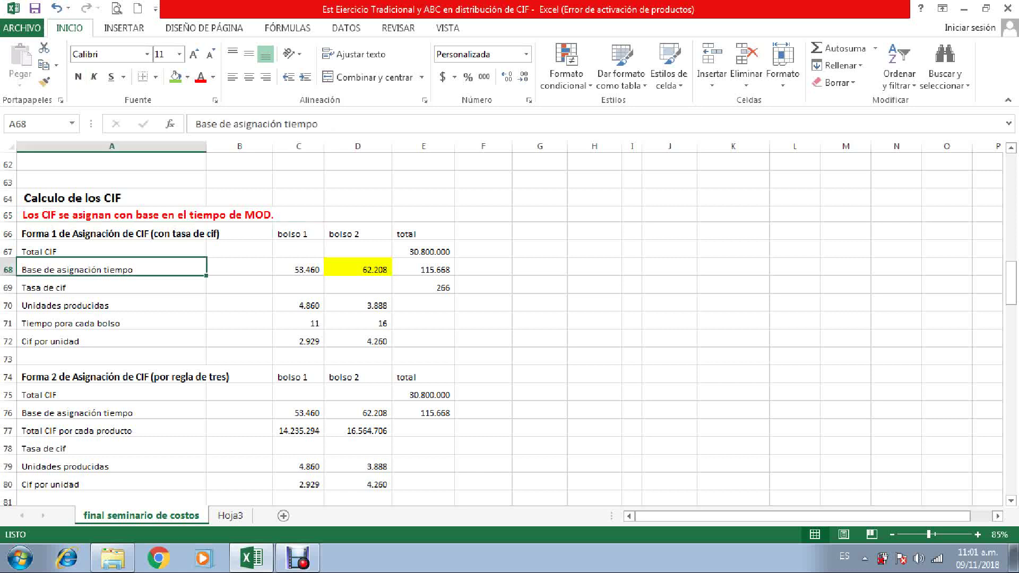
pyautogui.click(298, 269)
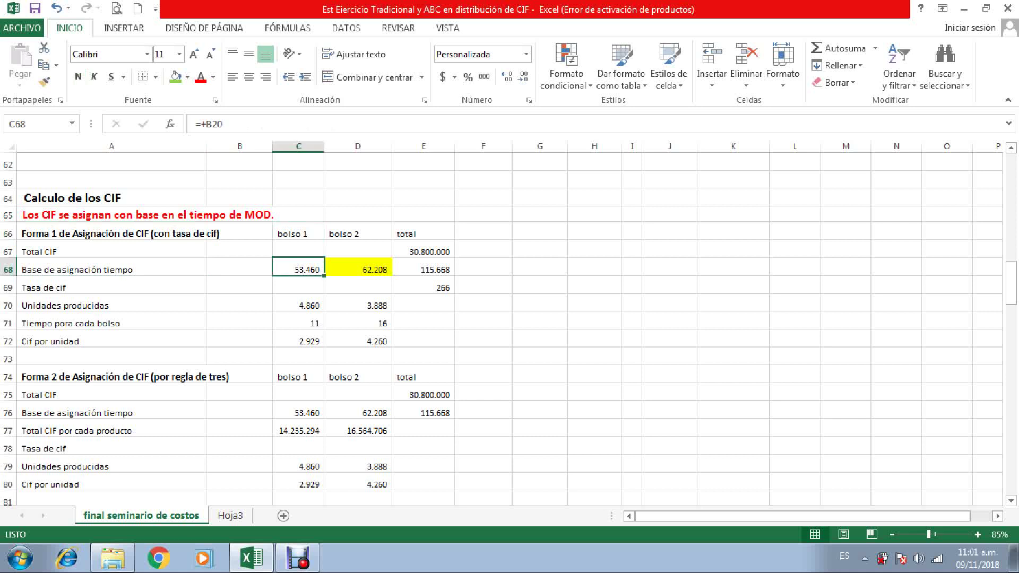
# Fill the Forma 1 Total CIF value in E67 with green.
pyautogui.click(111, 251)
pyautogui.click(423, 250)
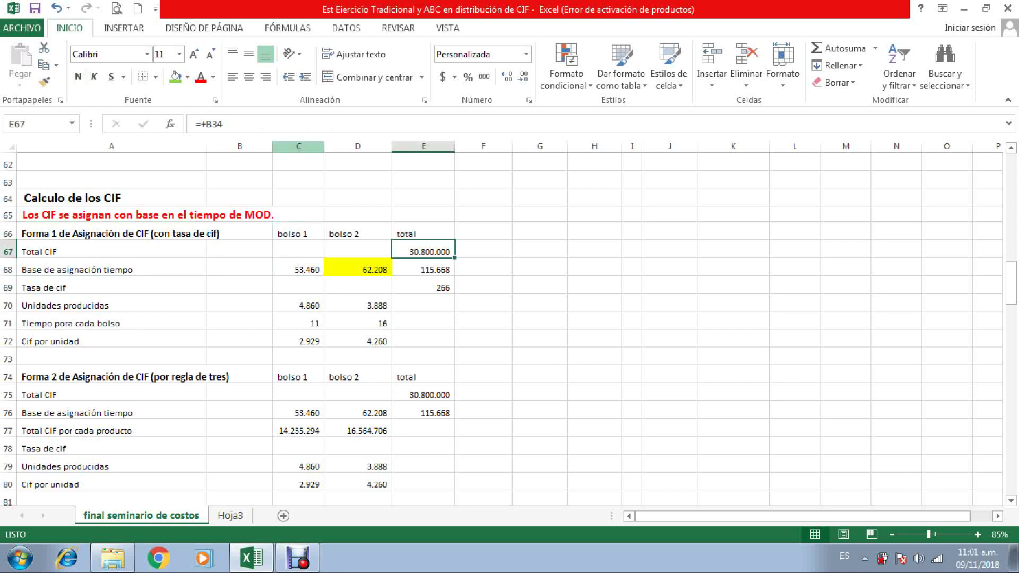
pyautogui.click(175, 77)
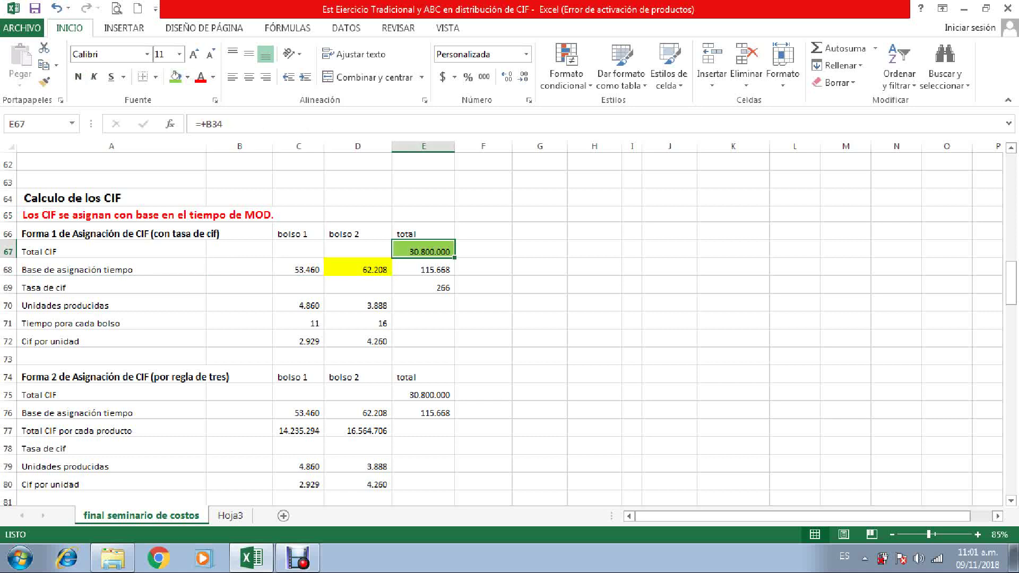
# Fill the Forma 1 time assignment base values for both bags and the total (C68:E68) with green.
pyautogui.click(111, 269)
pyautogui.moveTo(298, 270); pyautogui.dragTo(424, 270)
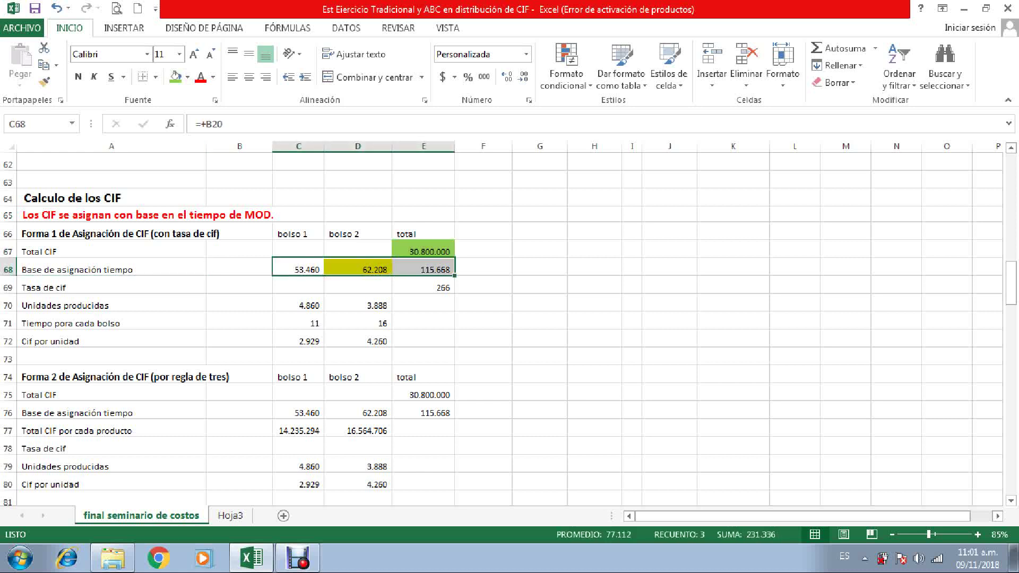
pyautogui.click(175, 77)
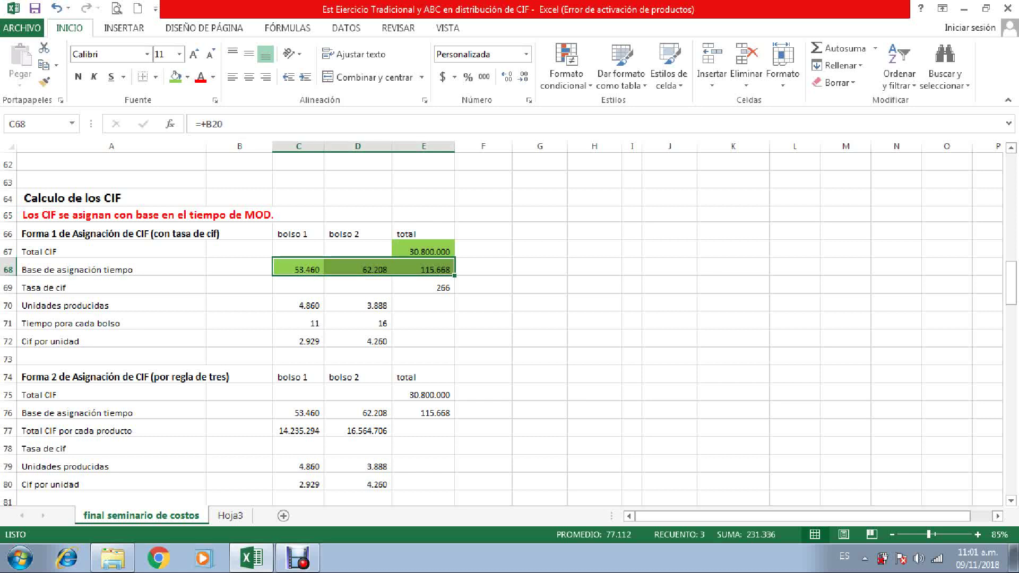
# Check the CIF rate in E69 against total CIF E67 and time base E68, and fill E69 with green.
pyautogui.click(111, 285)
pyautogui.click(423, 285)
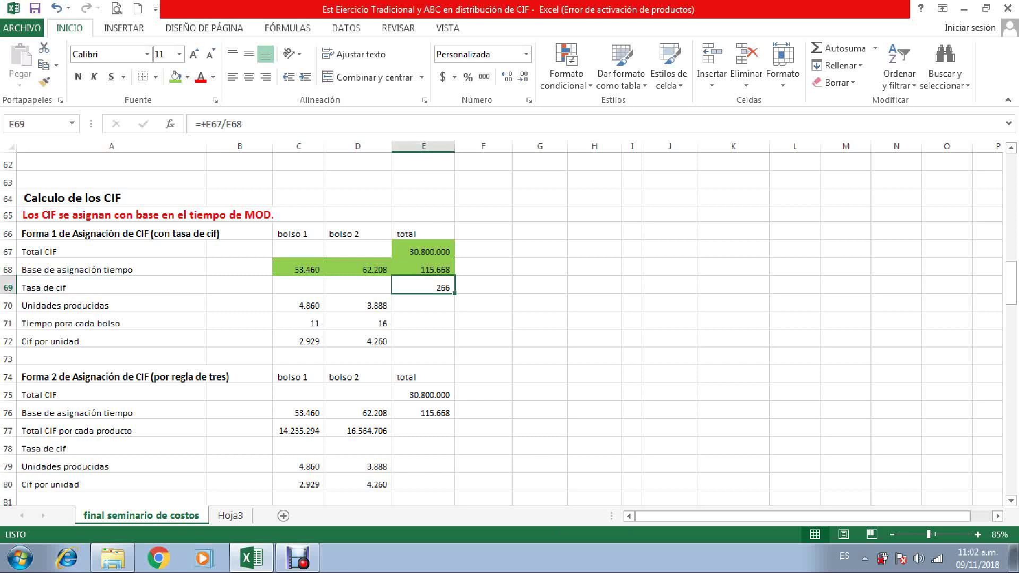
pyautogui.click(423, 249)
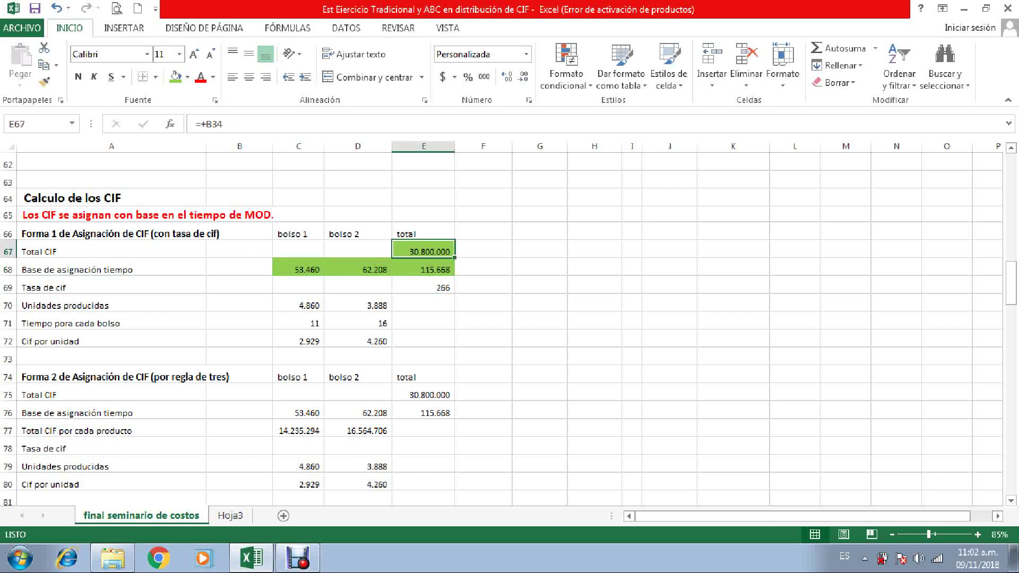
pyautogui.click(423, 267)
pyautogui.click(423, 285)
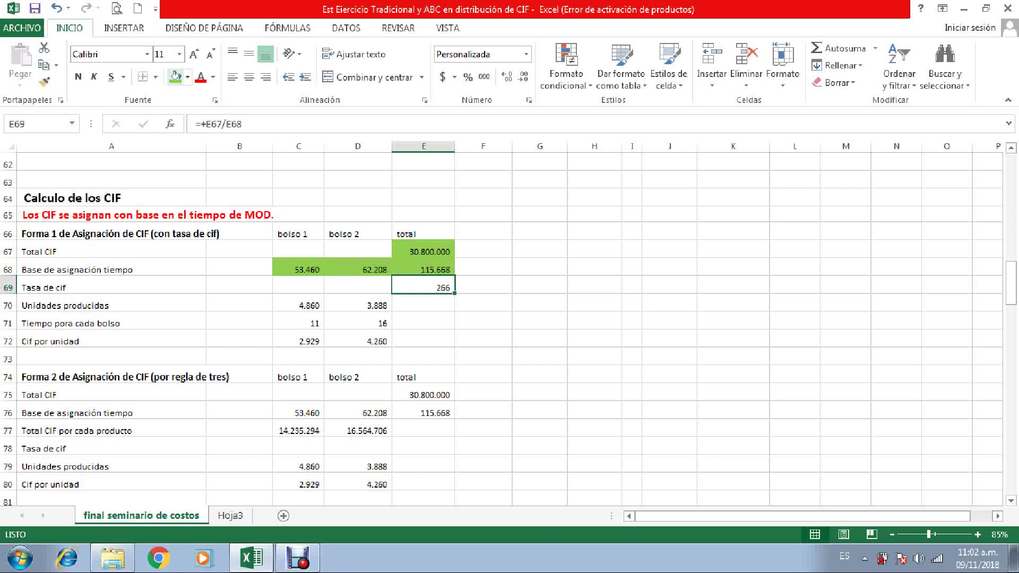
pyautogui.click(176, 77)
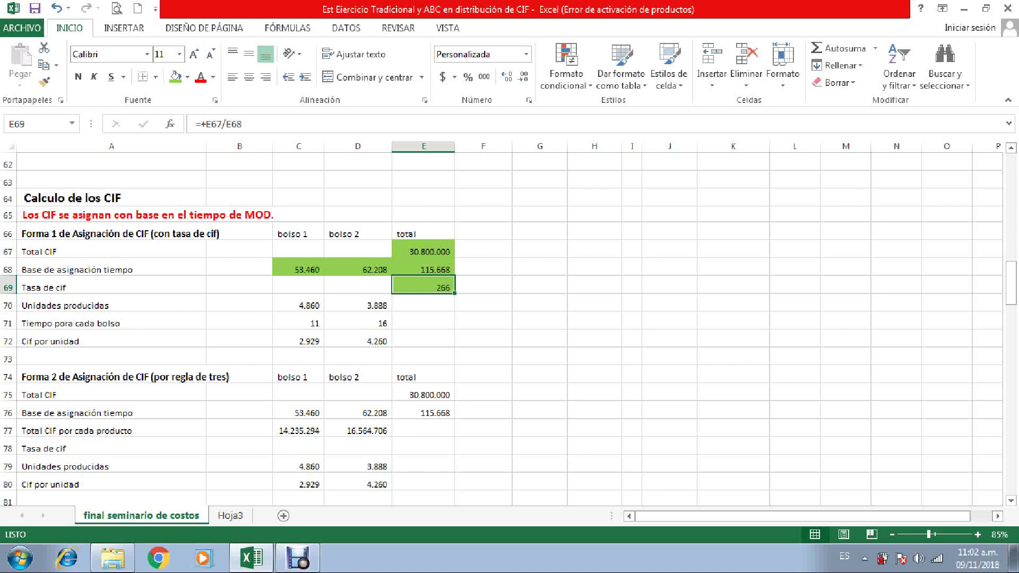
# Fill the Forma 1 units produced (C70) and time per bag (C71) for Bolso 1 with green.
pyautogui.click(298, 303)
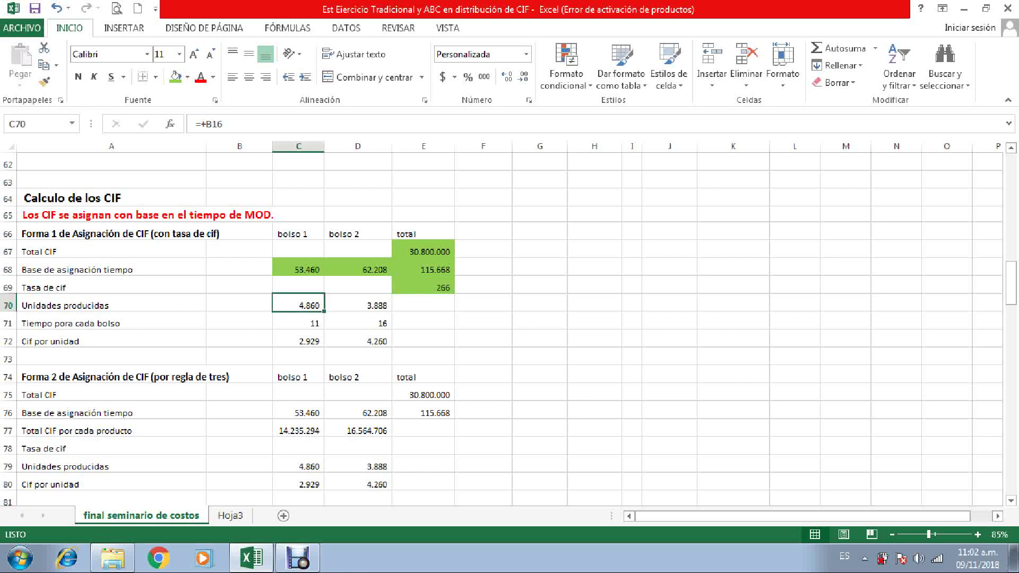
pyautogui.click(176, 77)
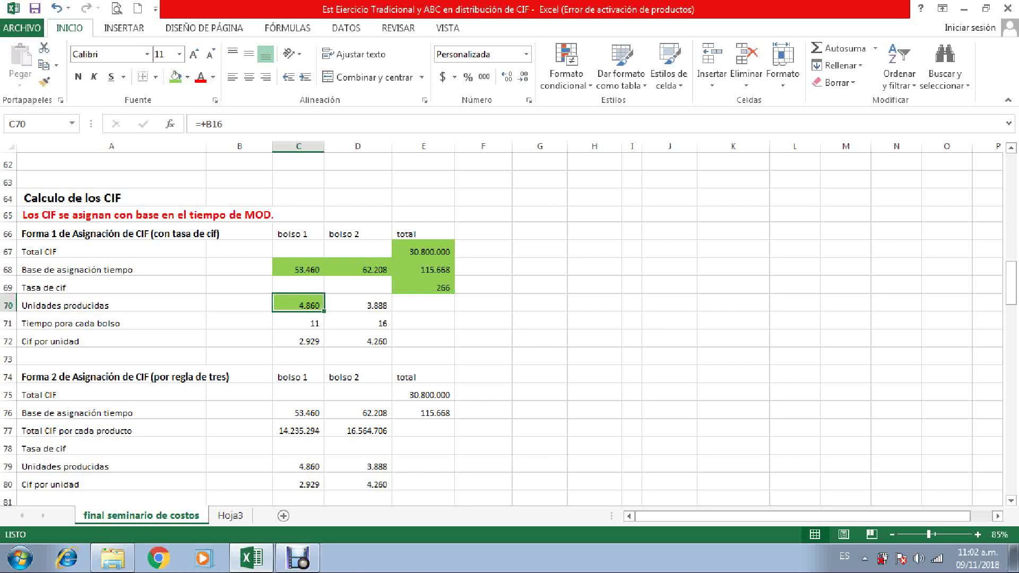
pyautogui.click(298, 321)
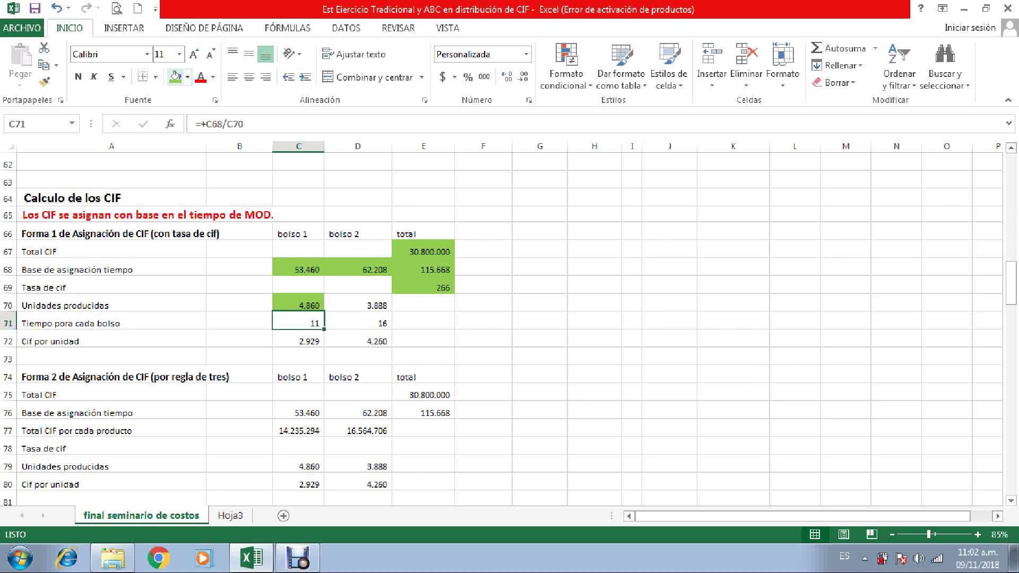
pyautogui.click(175, 77)
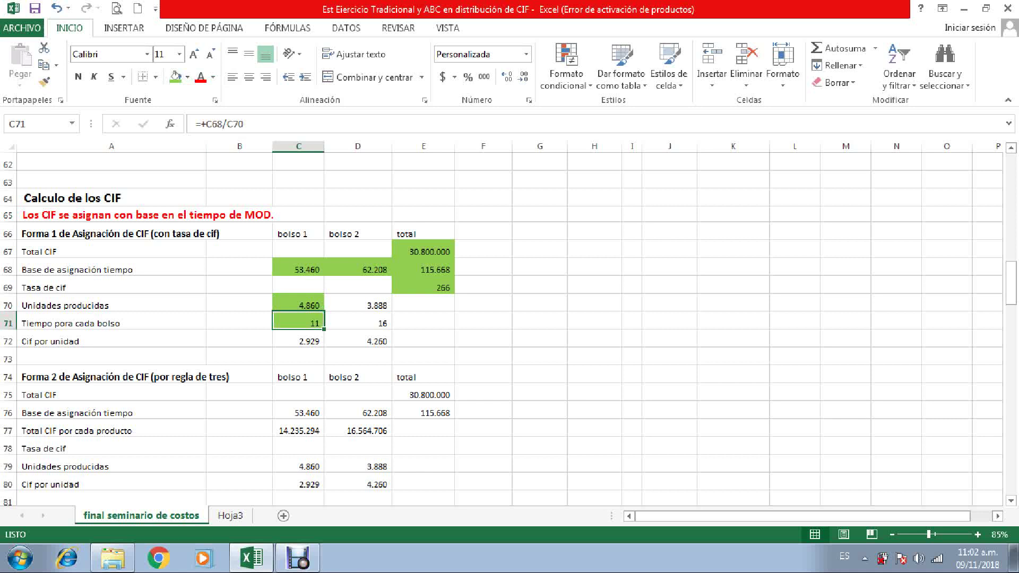
# Fill the Forma 1 time per bag (D71) and units produced (D70) for Bolso 2 with green.
pyautogui.click(358, 323)
pyautogui.click(175, 77)
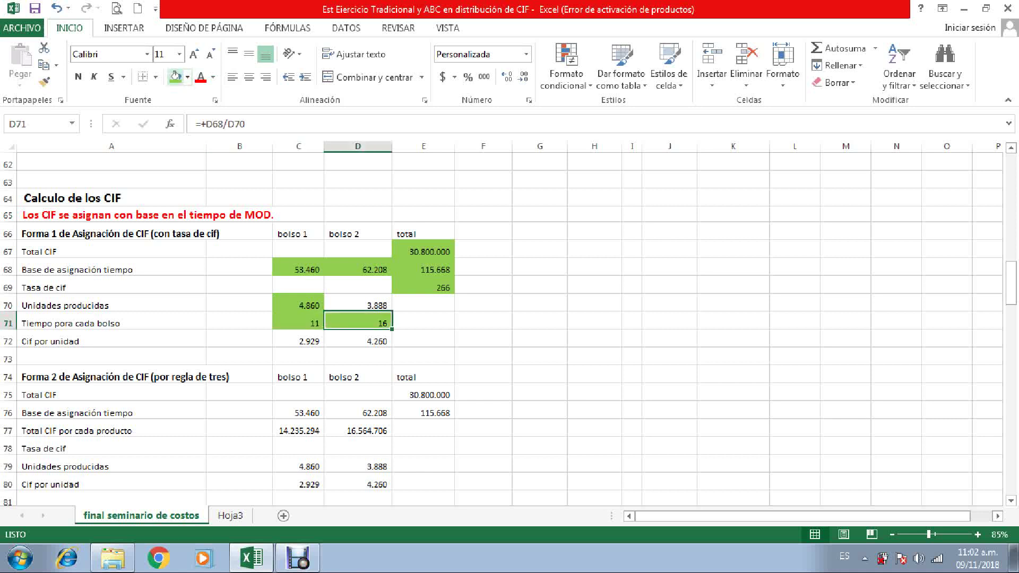
pyautogui.click(358, 305)
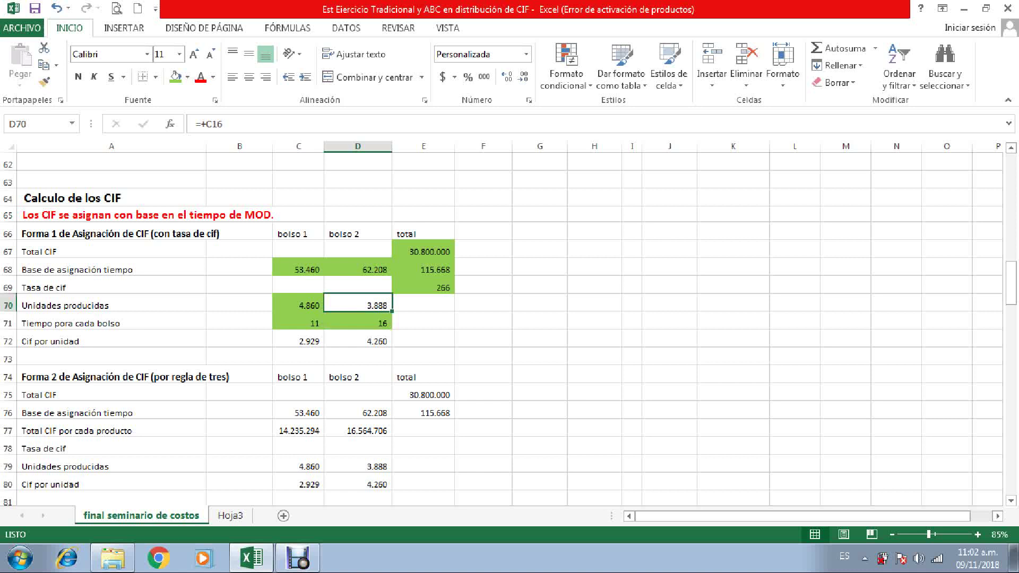
pyautogui.click(175, 77)
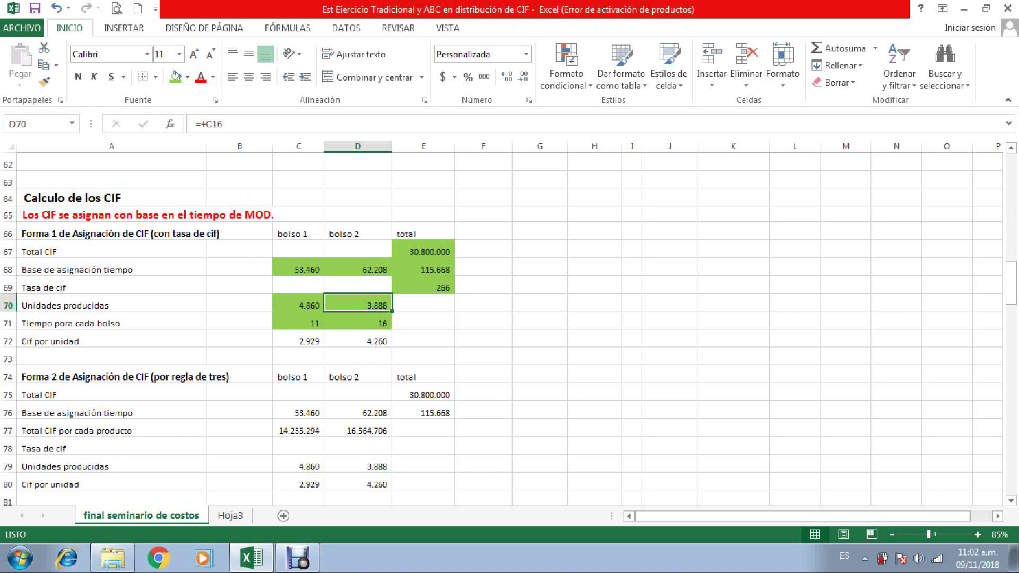
# Check the CIF rate (E69) and Bolso 1 time per bag (C71), and fill Bolso 1's Forma 1 CIF per unit (C72) with green.
pyautogui.click(423, 284)
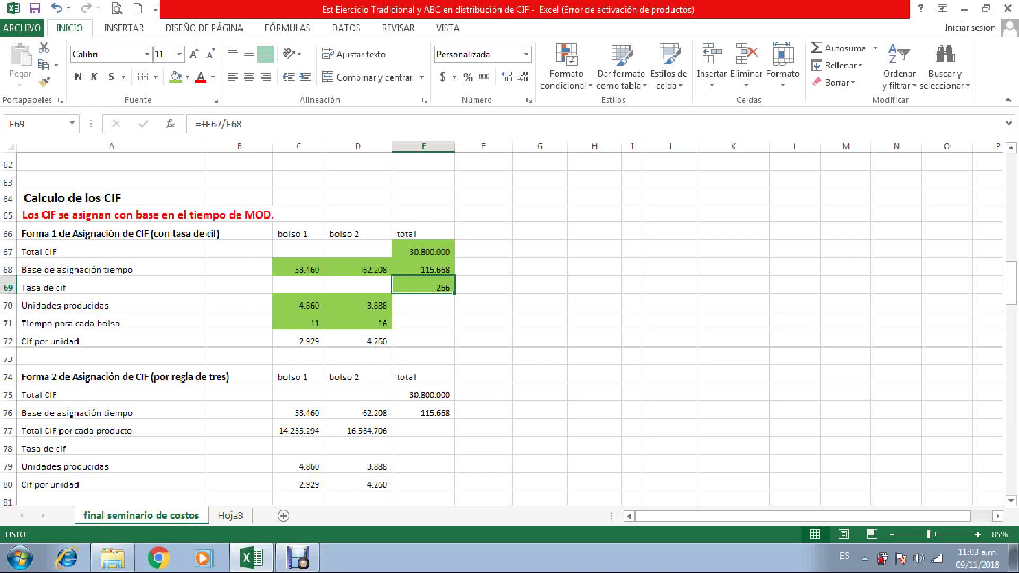
pyautogui.click(298, 321)
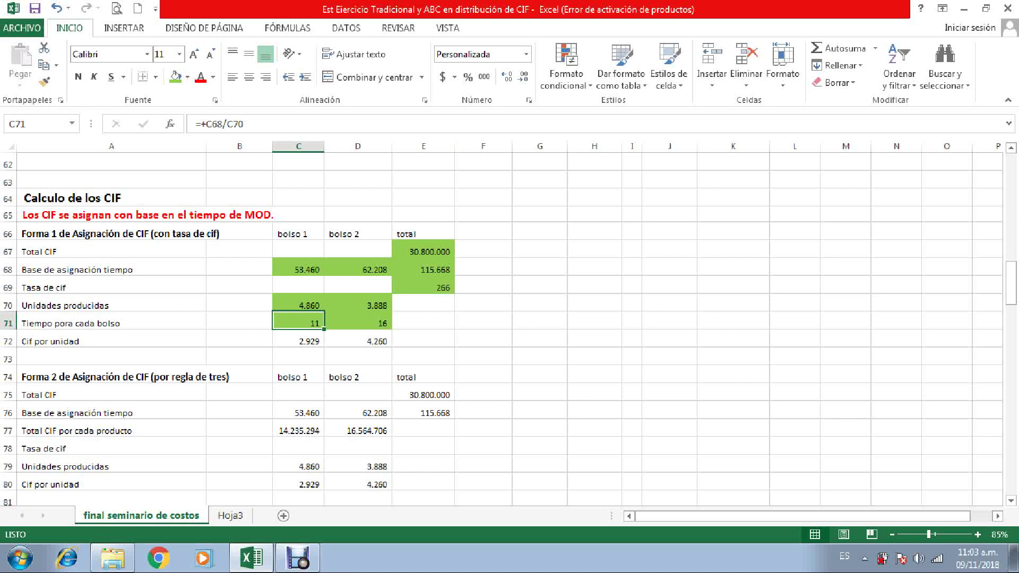
pyautogui.click(298, 340)
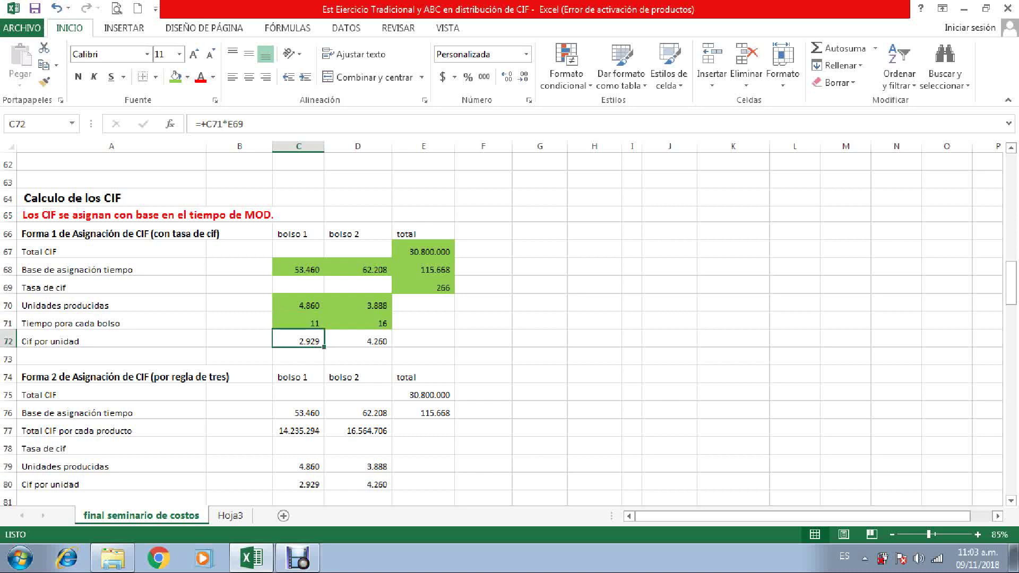
pyautogui.click(175, 77)
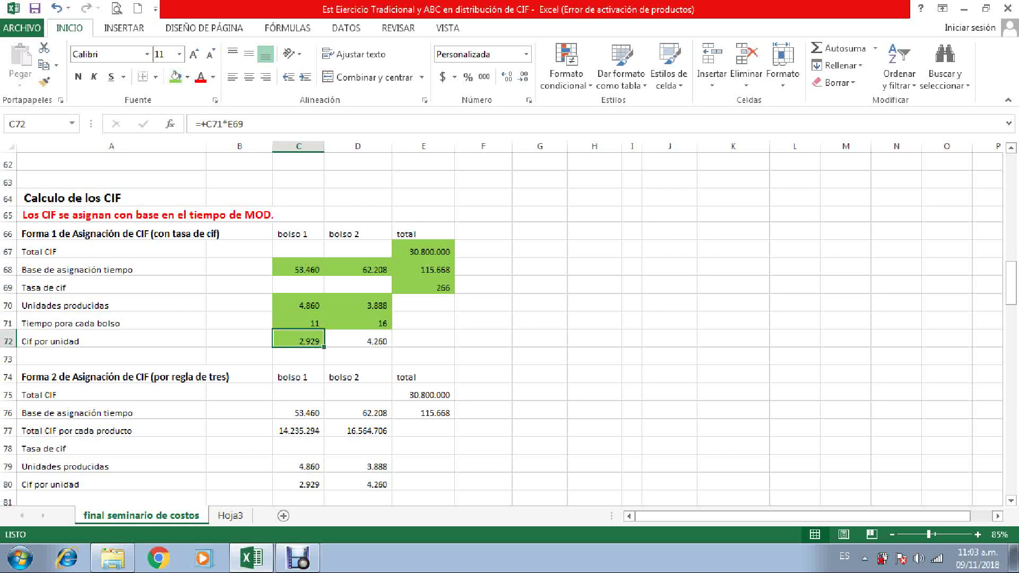
# Fill Bolso 2's Forma 1 CIF per unit (D72) with green and check it against the time per bag in D71.
pyautogui.click(358, 340)
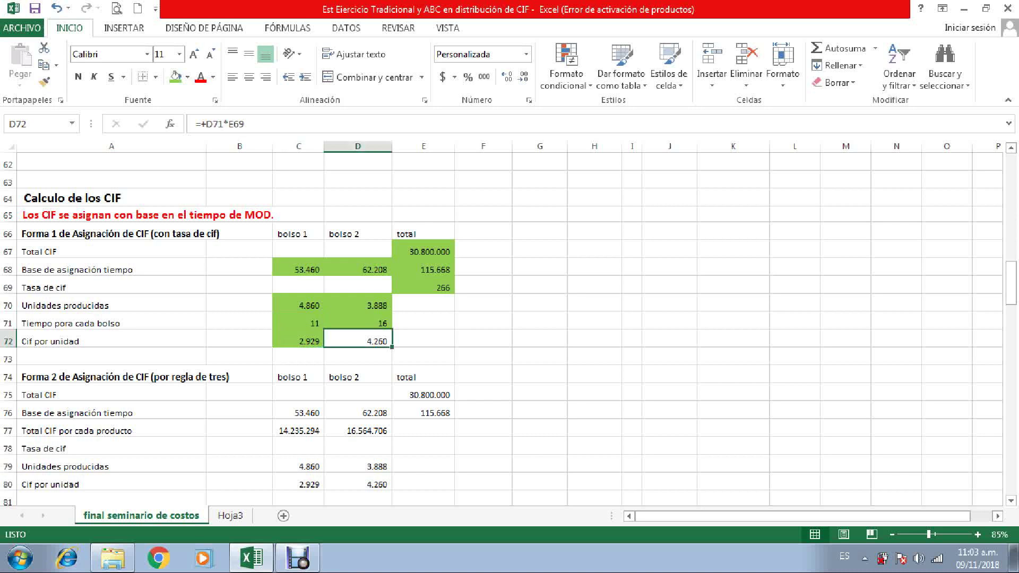
pyautogui.click(176, 77)
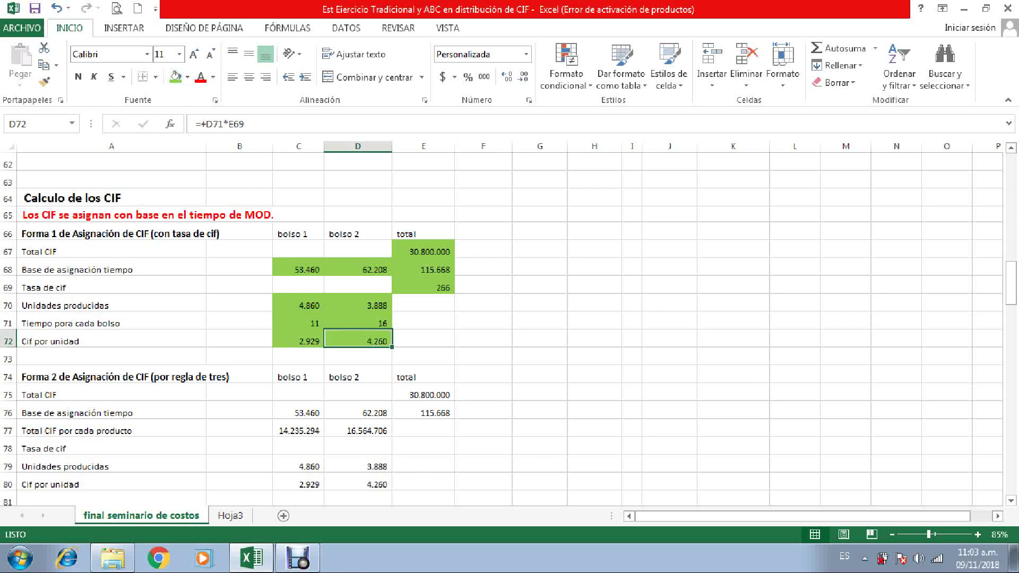
pyautogui.click(357, 322)
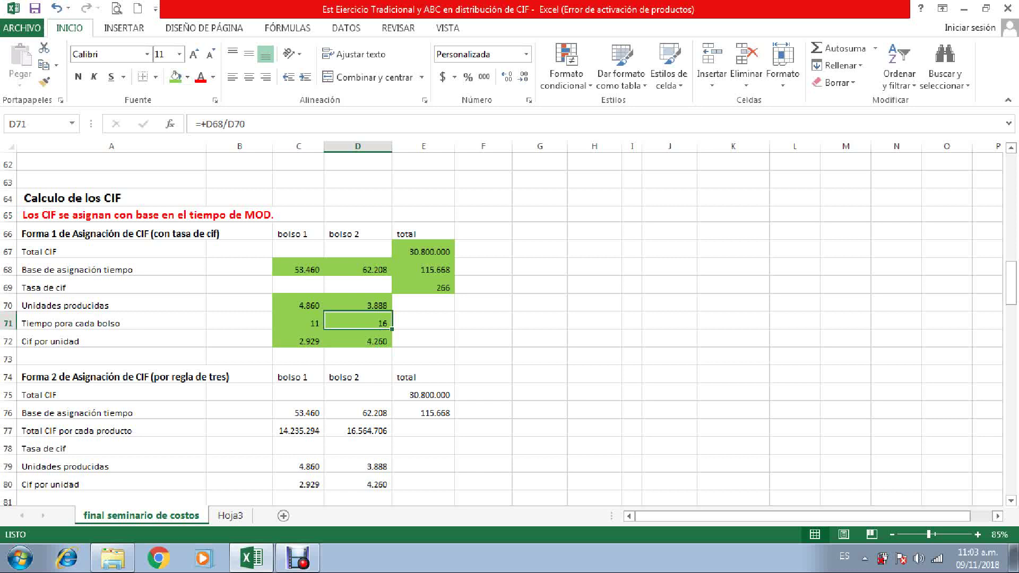
pyautogui.click(358, 340)
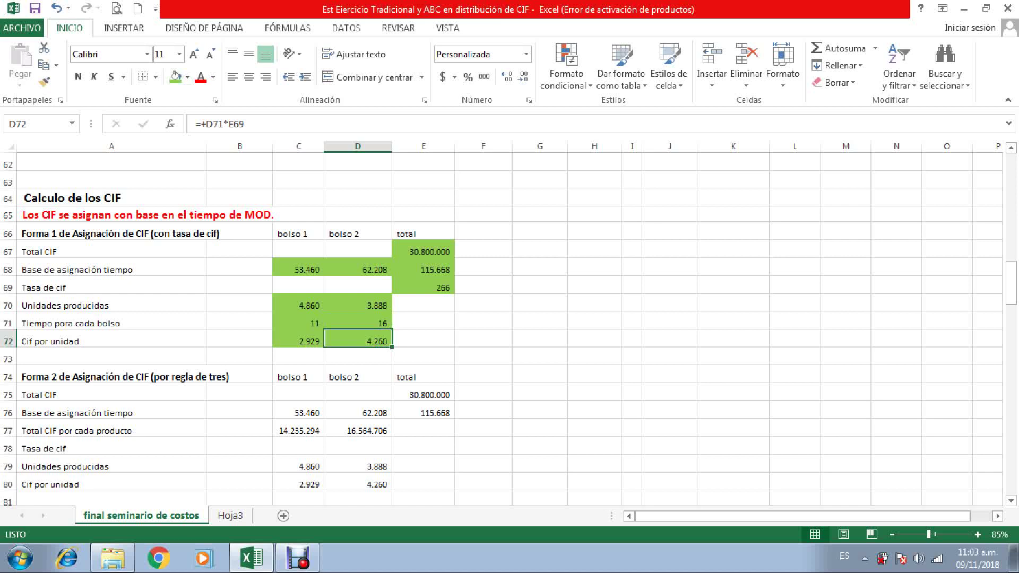
# Fill the CIF (B86:C86) and unit cost (B87:C87) rows of the HOJA DE COSTOS with green for both bags.
pyautogui.scroll(-4, 510, 324)
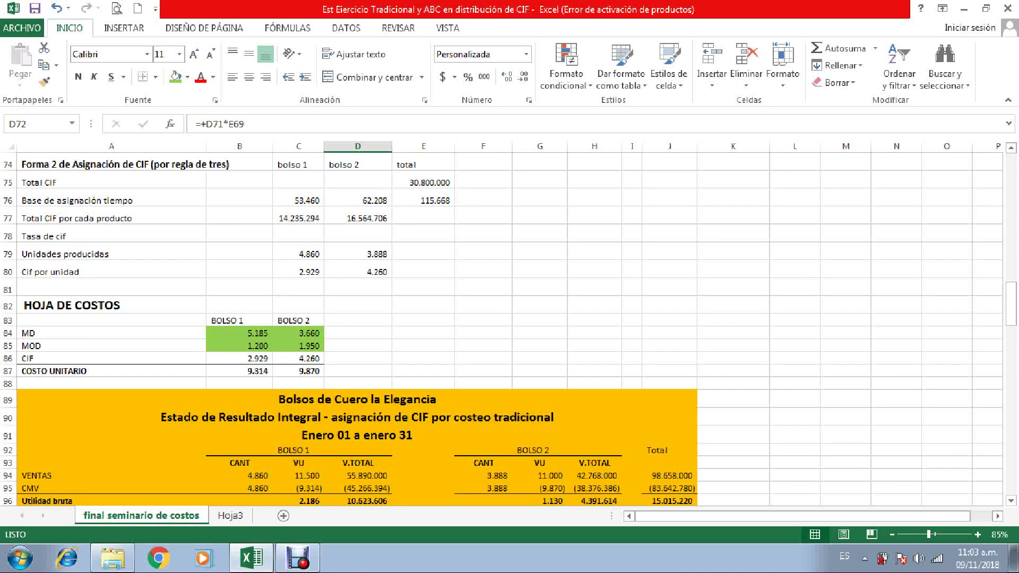
pyautogui.moveTo(240, 358); pyautogui.dragTo(298, 358)
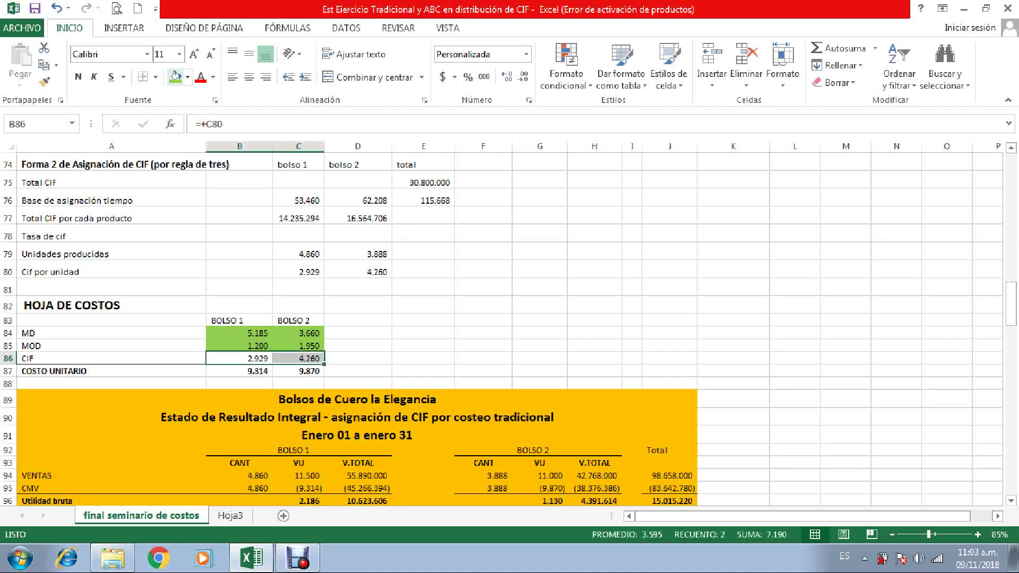
pyautogui.click(175, 77)
pyautogui.moveTo(239, 371); pyautogui.dragTo(298, 371)
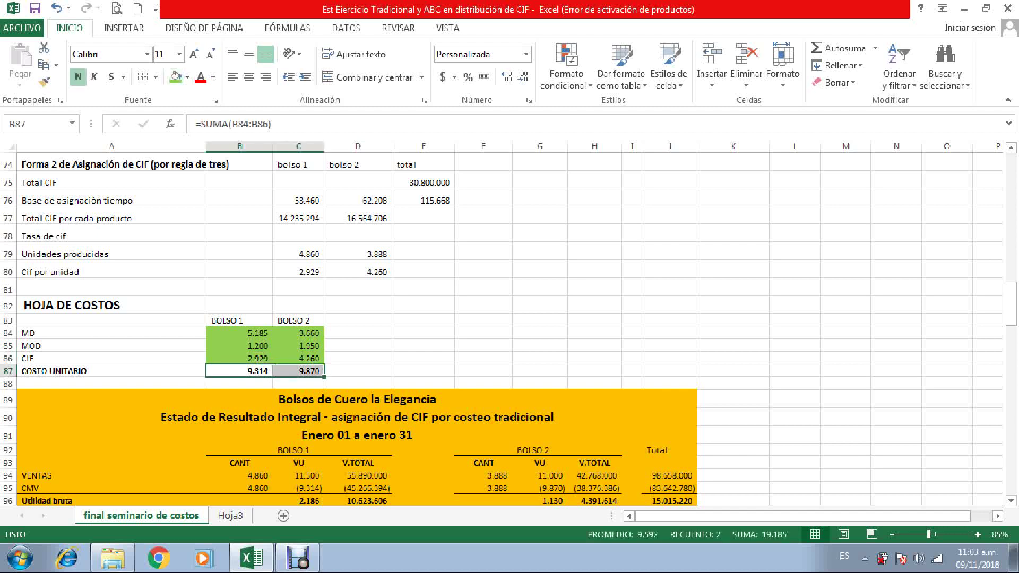
pyautogui.click(176, 77)
# Fill the Forma 2 total CIF (E75) and total assignment time base (E76) with green.
pyautogui.scroll(3, 501, 329)
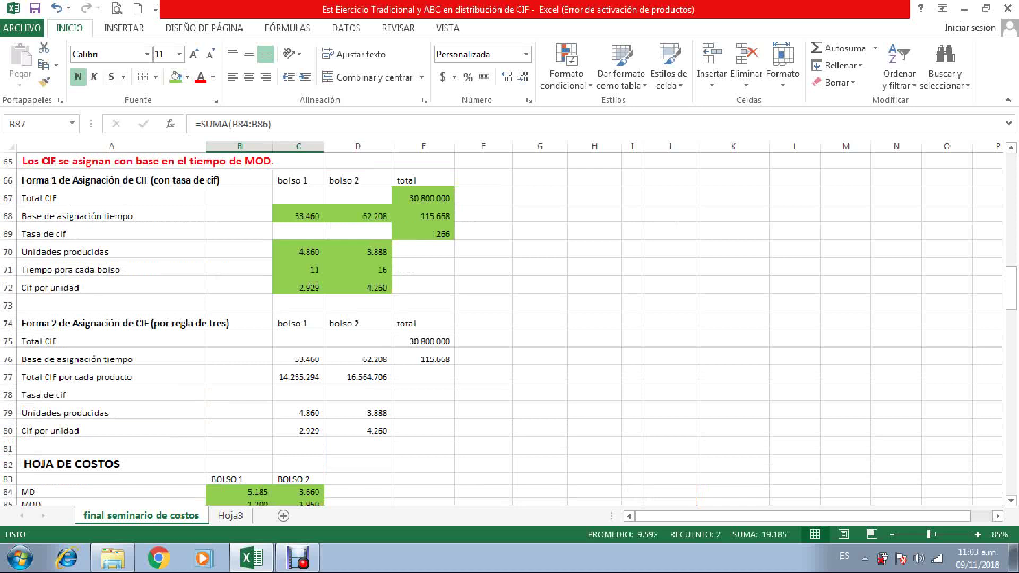
pyautogui.click(111, 322)
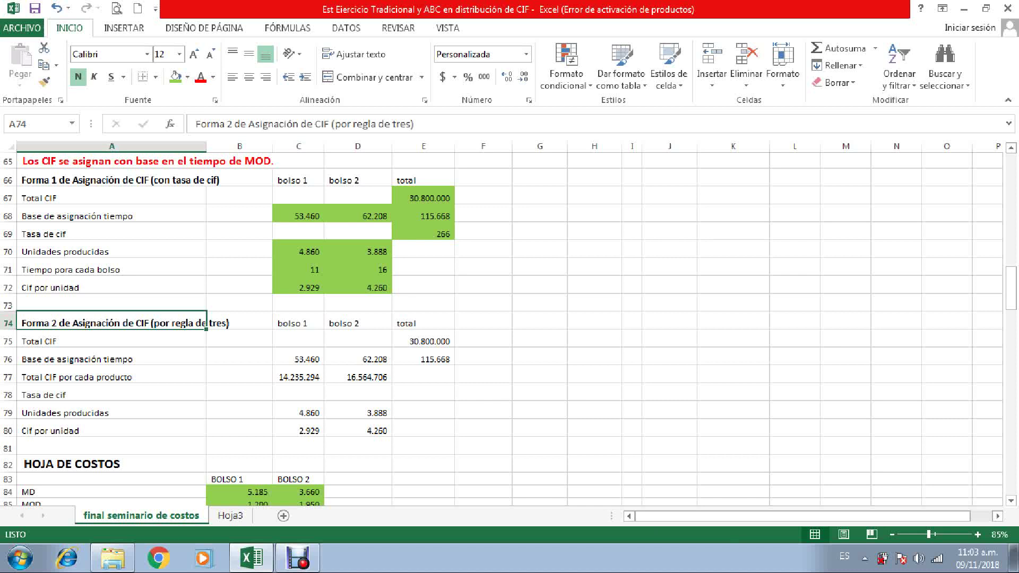
pyautogui.click(111, 341)
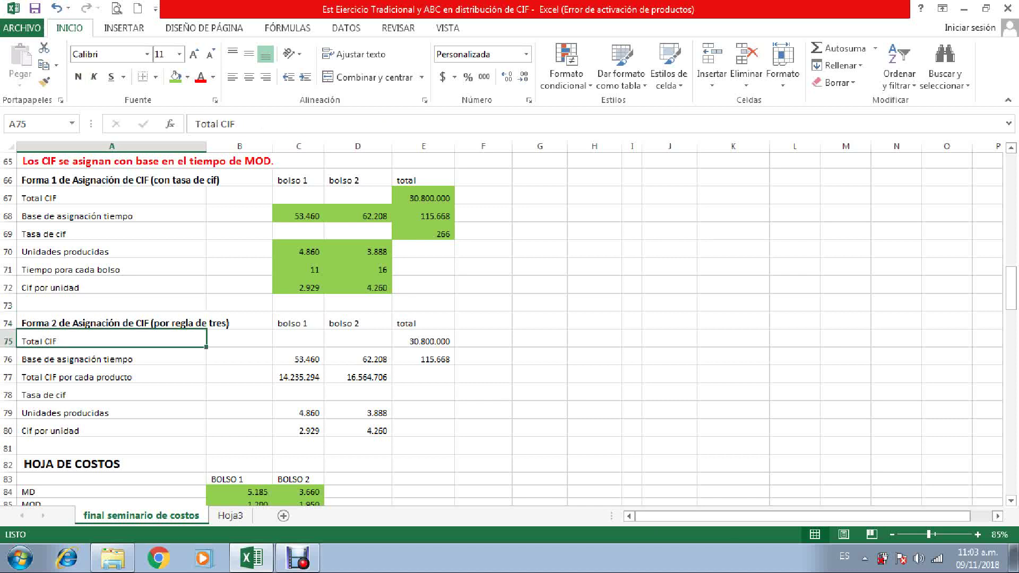
pyautogui.click(425, 340)
pyautogui.click(175, 77)
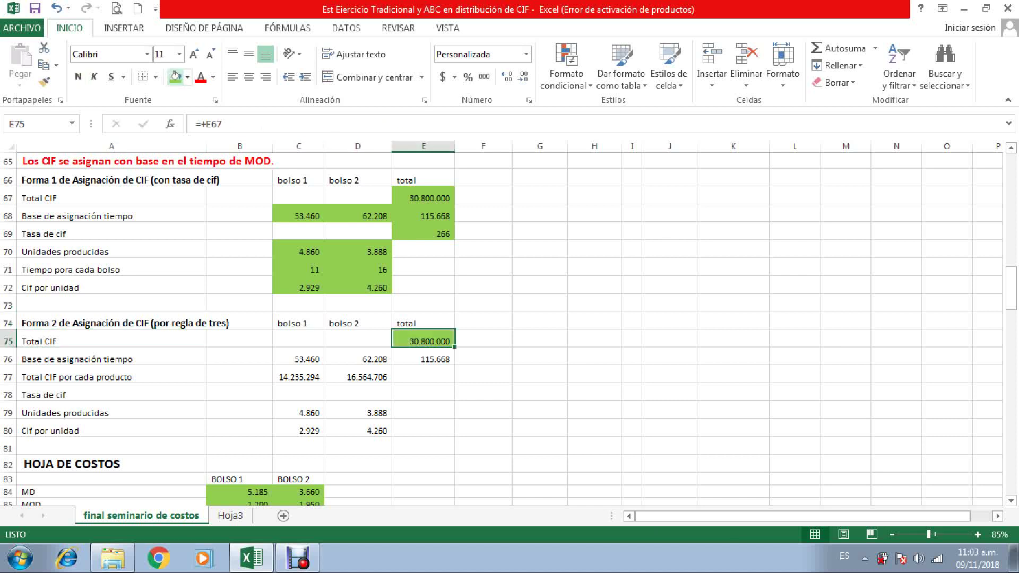
pyautogui.click(111, 358)
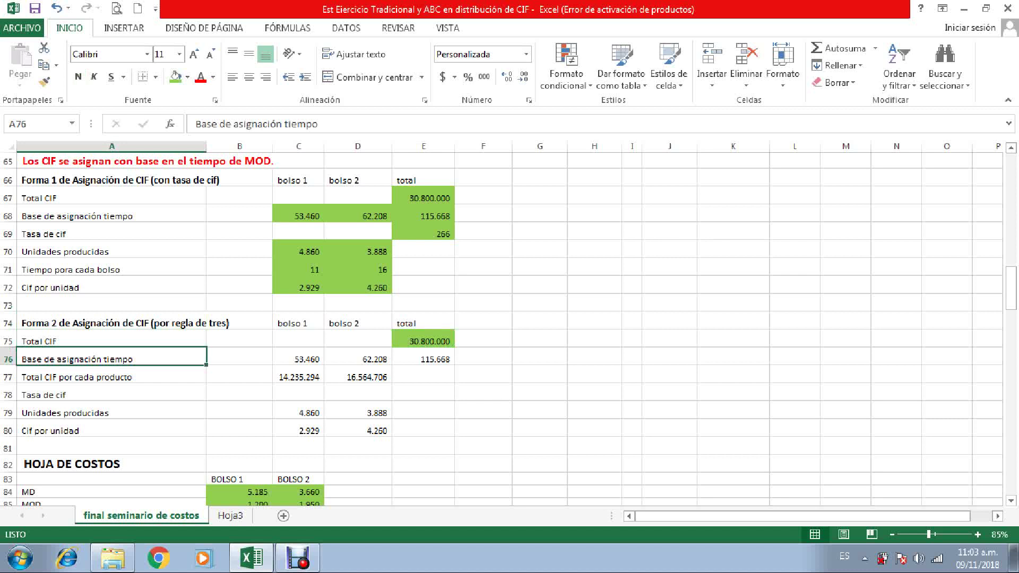
pyautogui.click(423, 359)
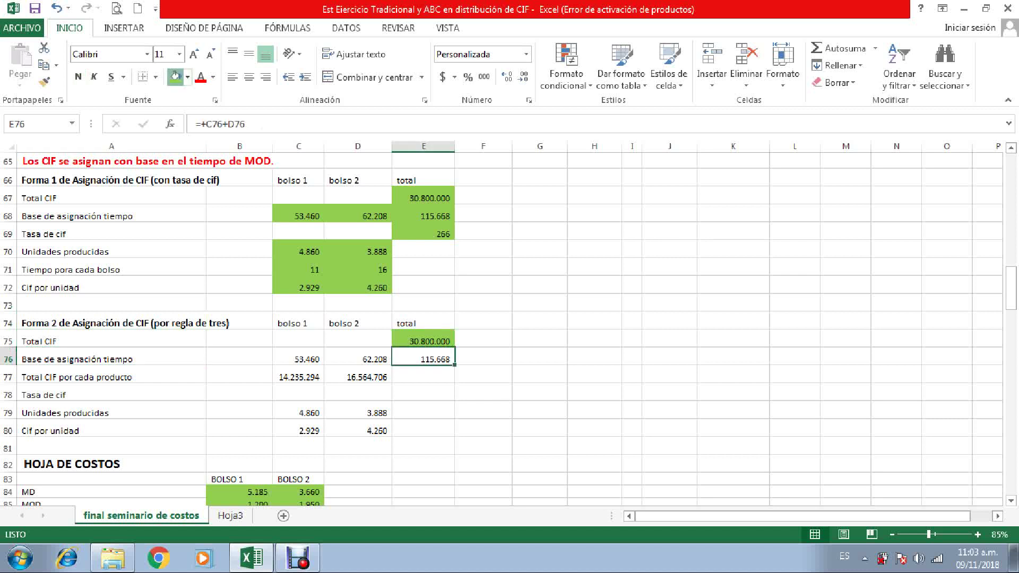
pyautogui.click(175, 77)
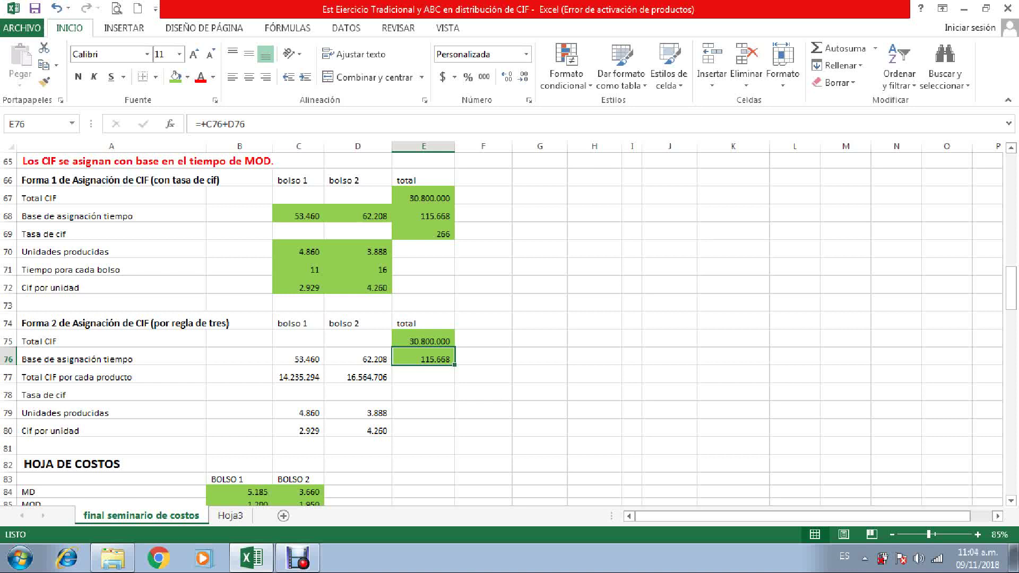
# Fill the Forma 2 total CIF per product for Bolso 2 (D77) and Bolso 1 (C77) with green.
pyautogui.click(357, 375)
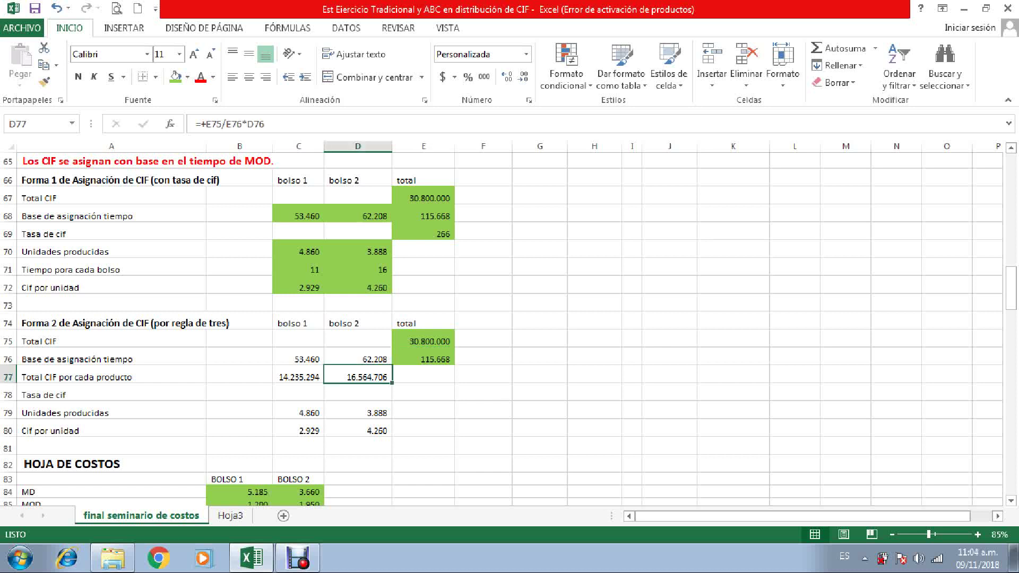
pyautogui.click(176, 77)
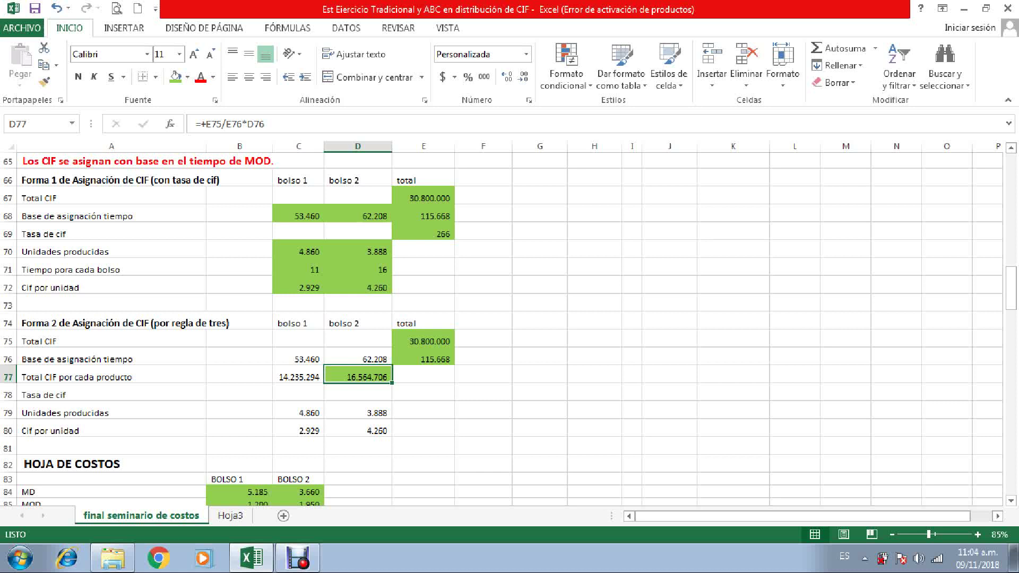
pyautogui.click(298, 376)
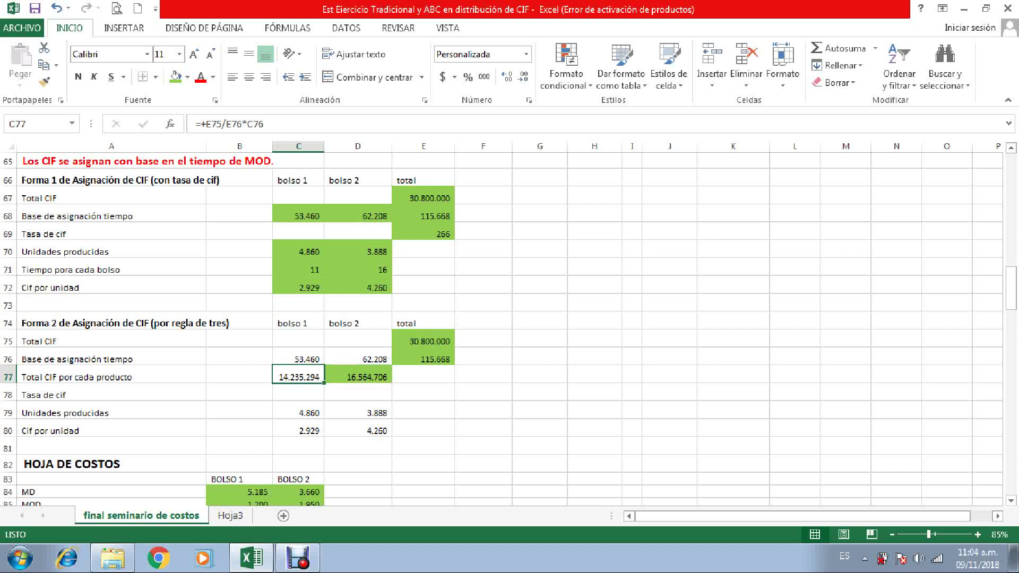
pyautogui.click(175, 77)
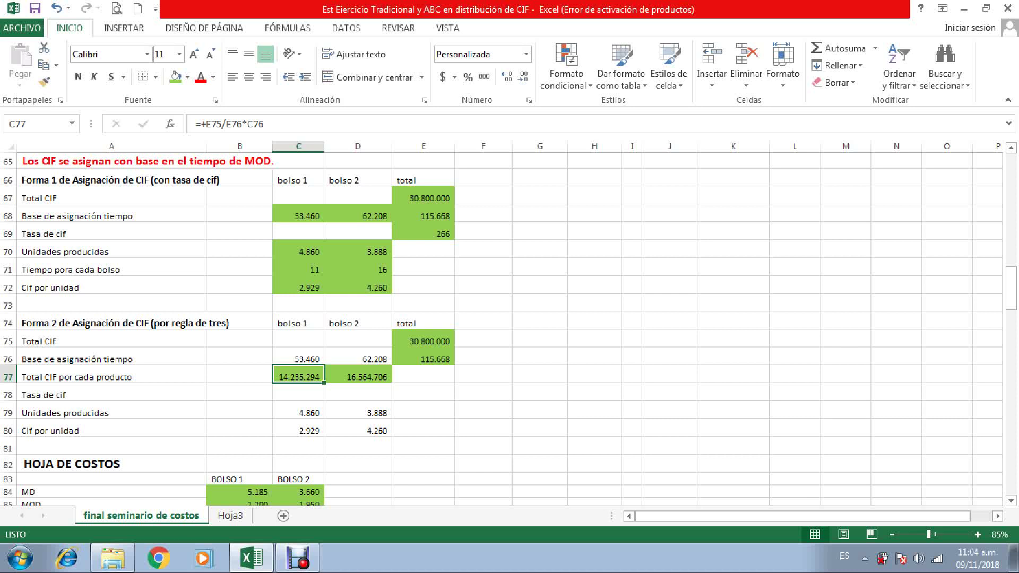
# Fill the Forma 2 units produced and CIF per unit of both bags (C79:D80) with green.
pyautogui.click(298, 410)
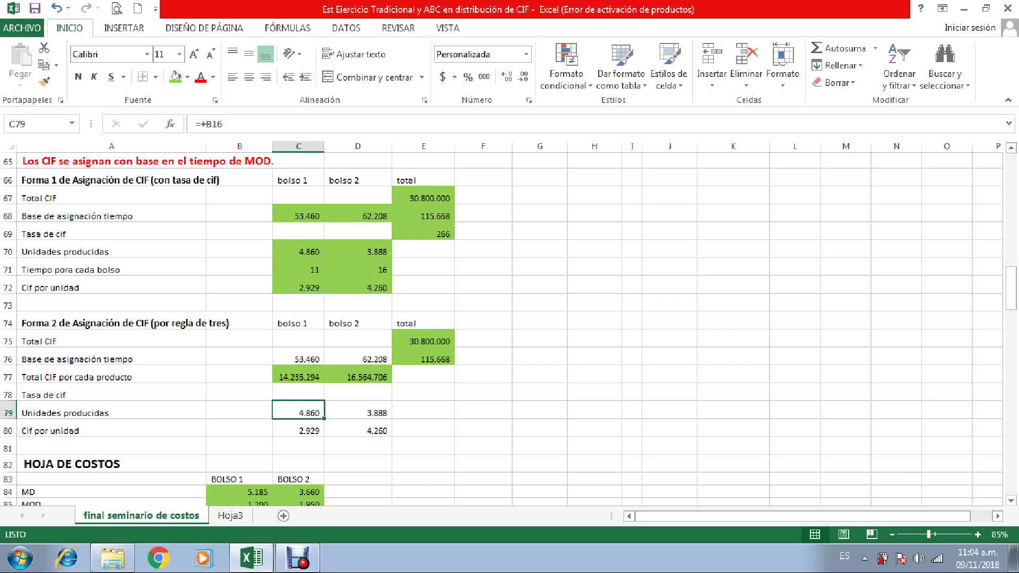
pyautogui.click(176, 77)
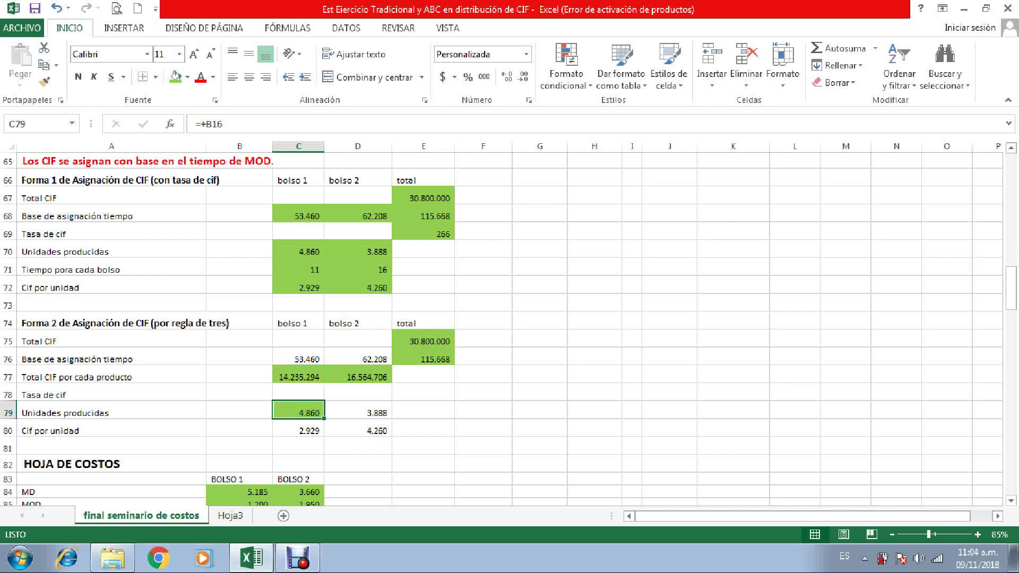
pyautogui.click(298, 428)
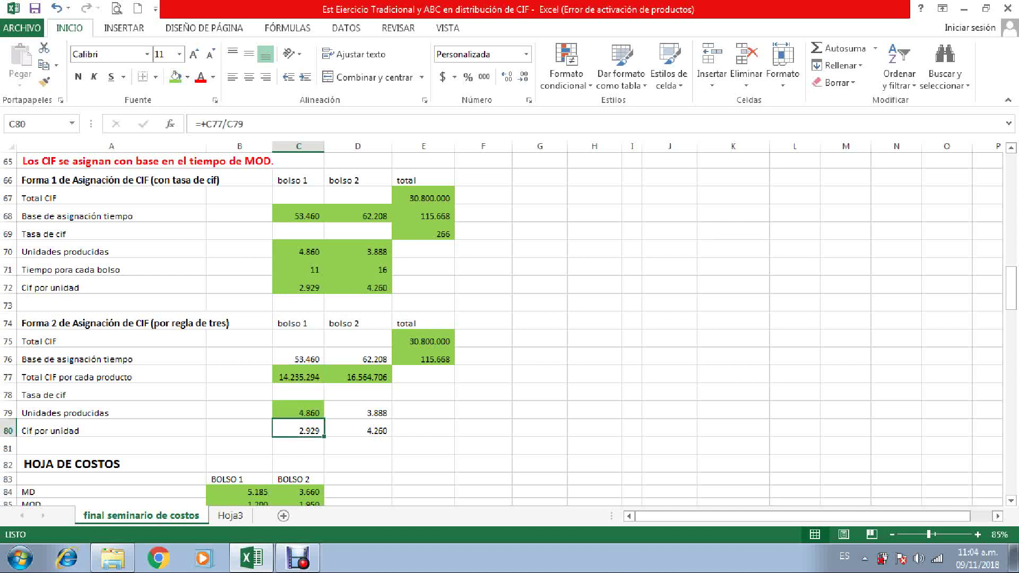
pyautogui.click(175, 77)
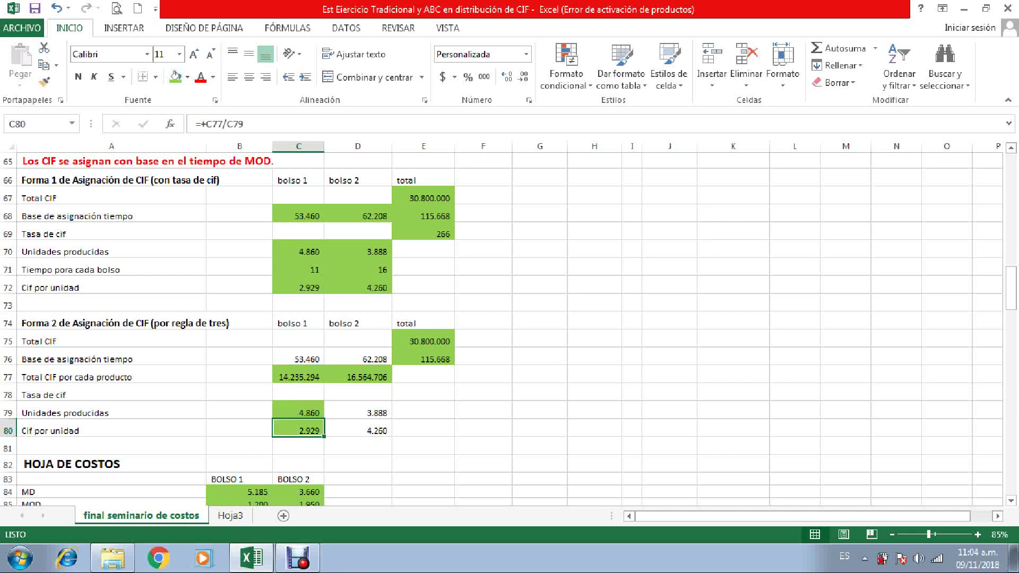
pyautogui.moveTo(357, 413); pyautogui.dragTo(357, 430)
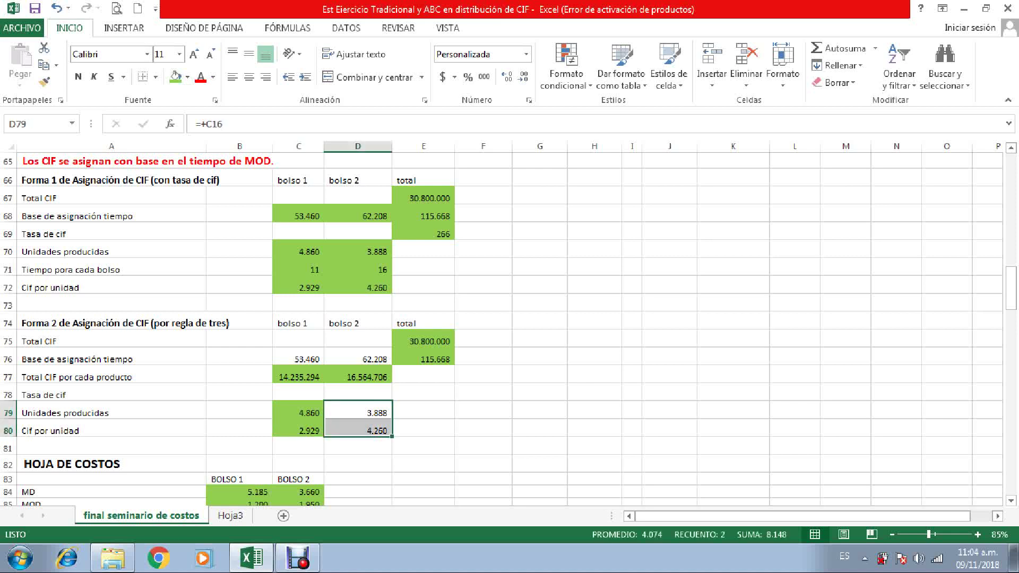
pyautogui.click(176, 77)
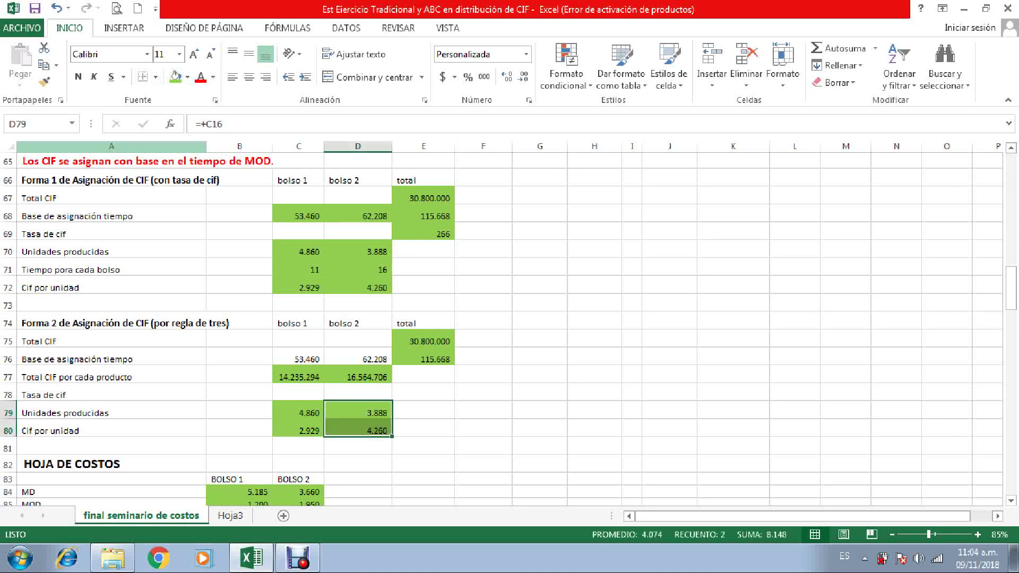
# Examine Bolso 1's sales quantity, unit price and total (B94:D94) in the income statement, and trace unit cost B87 to the CMV in C95.
pyautogui.scroll(-3, 509, 319)
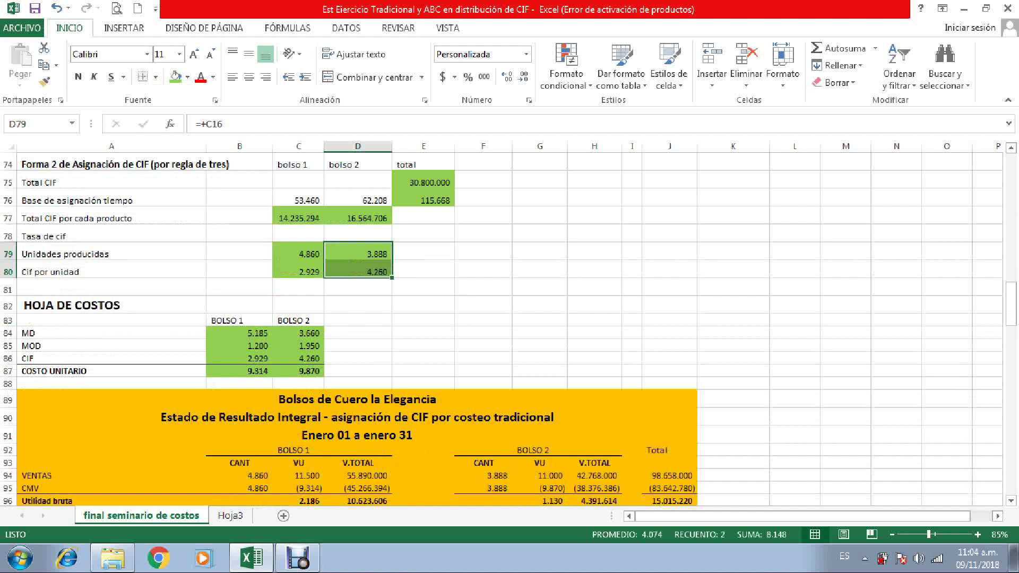
pyautogui.click(240, 371)
pyautogui.scroll(-1, 239, 371)
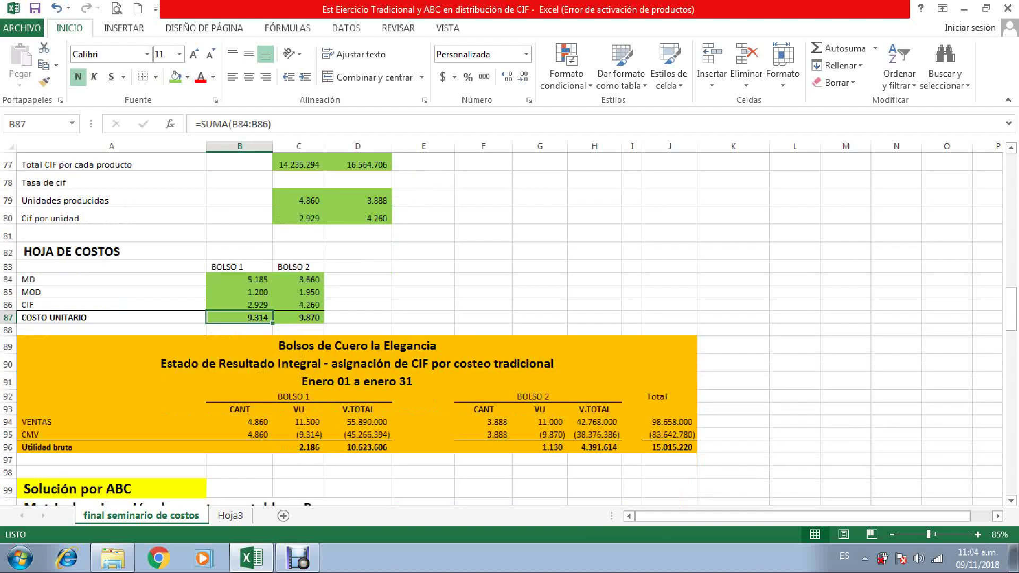
pyautogui.click(240, 422)
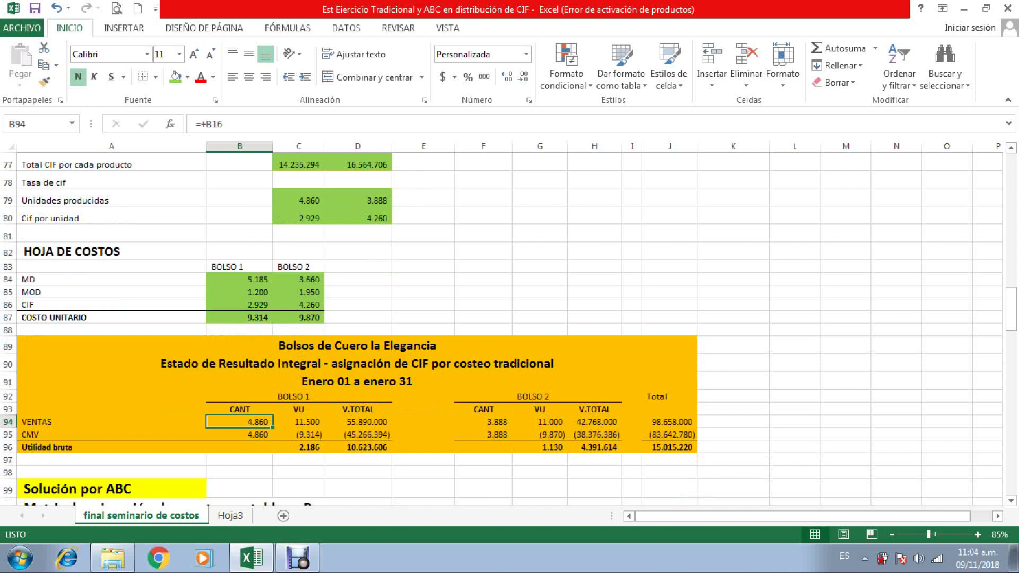
pyautogui.click(298, 422)
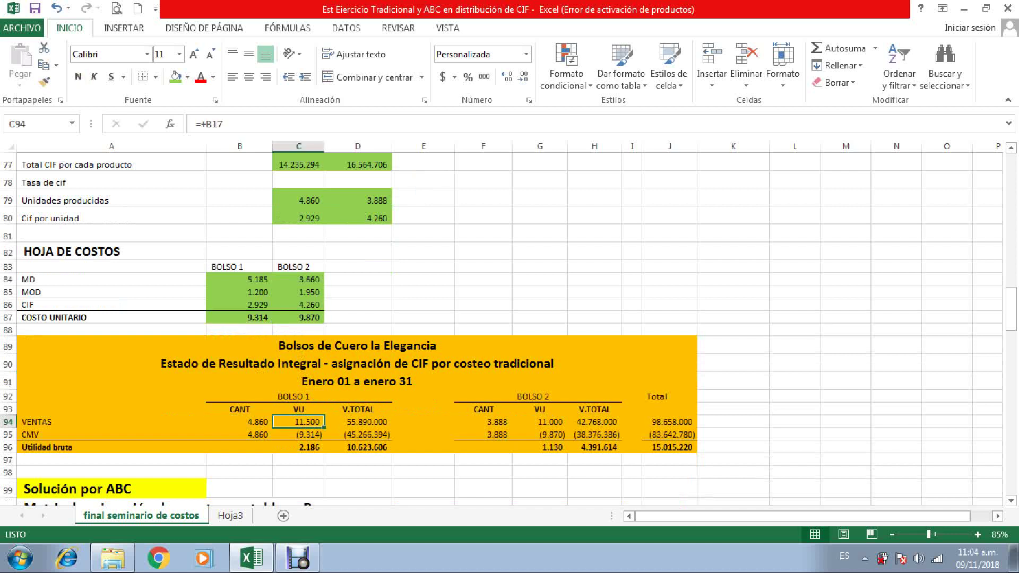
pyautogui.click(358, 422)
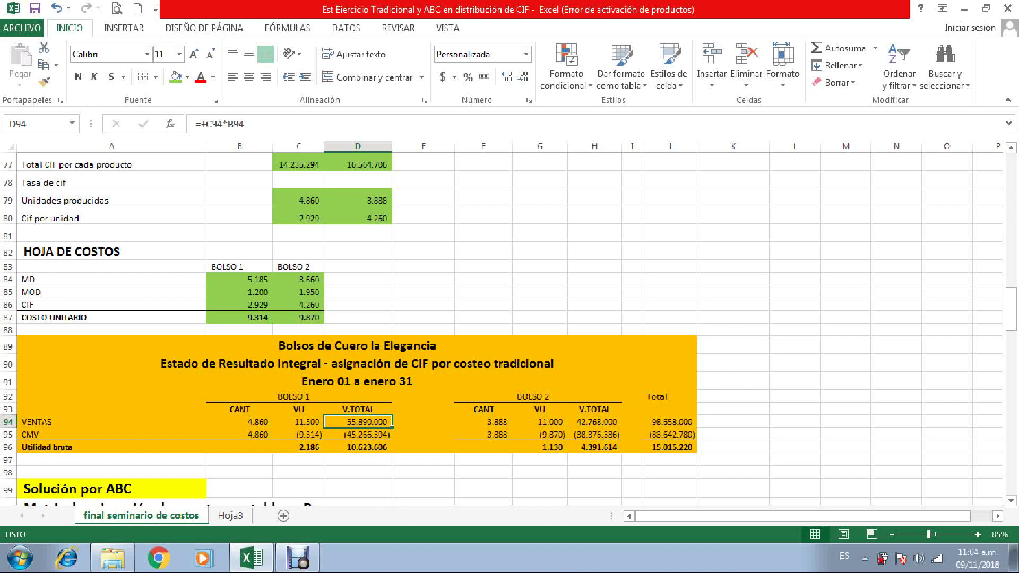
pyautogui.click(238, 317)
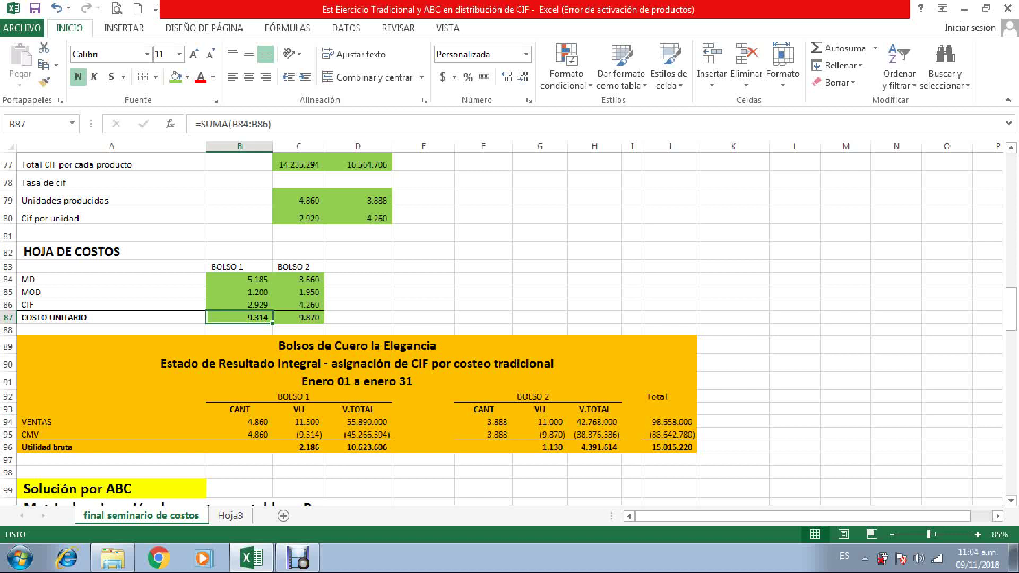
pyautogui.click(299, 434)
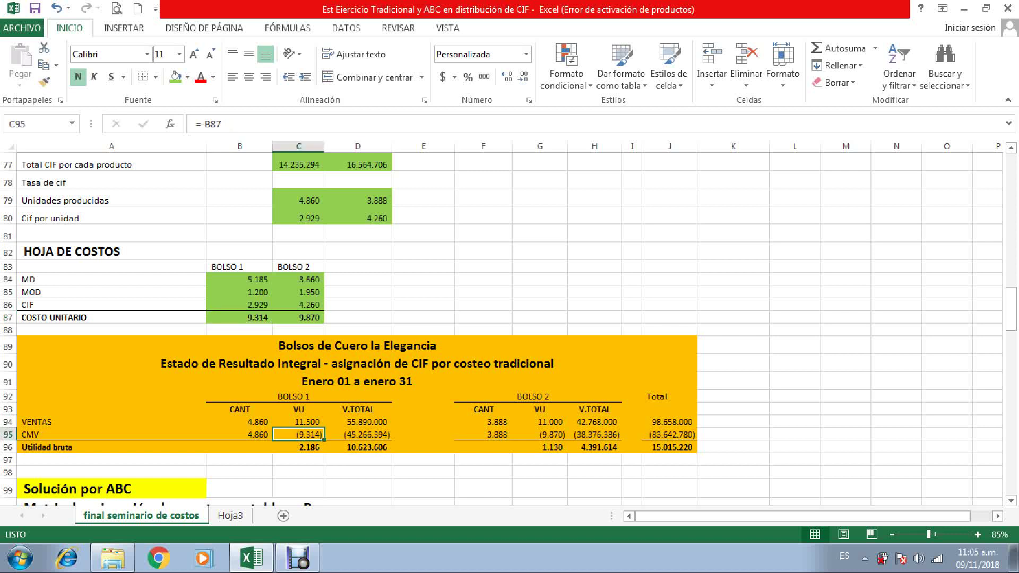
# Fill the unit CMV of Bolso 1 (C95) and Bolso 2 (G95) in the income statement with green.
pyautogui.click(539, 434)
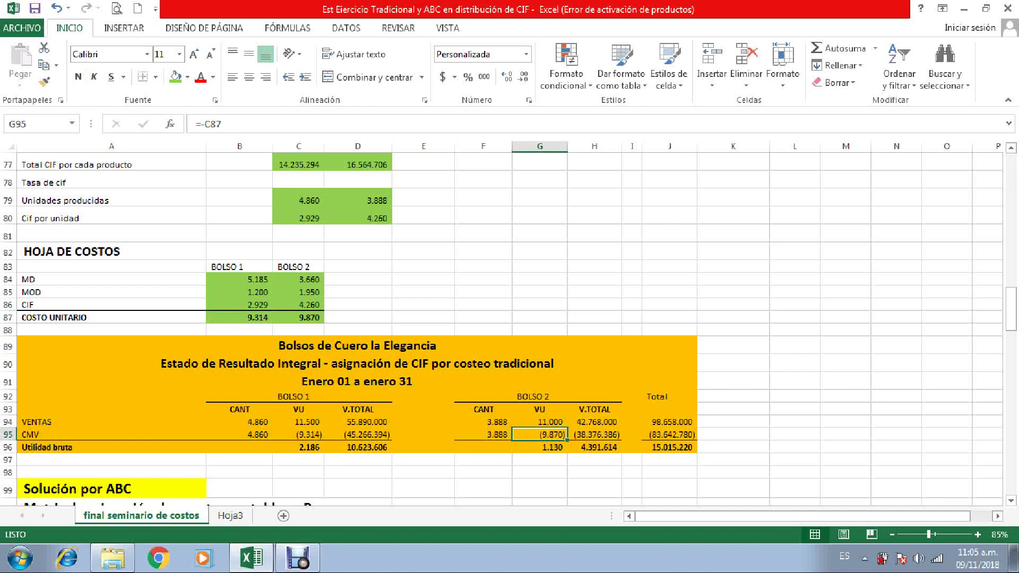
pyautogui.click(299, 434)
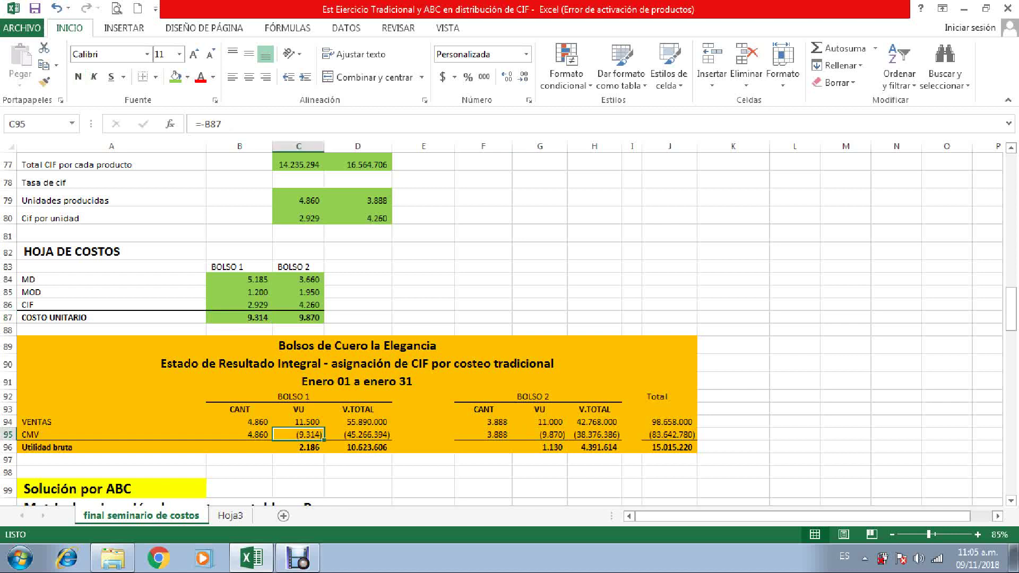
pyautogui.click(175, 77)
pyautogui.click(539, 434)
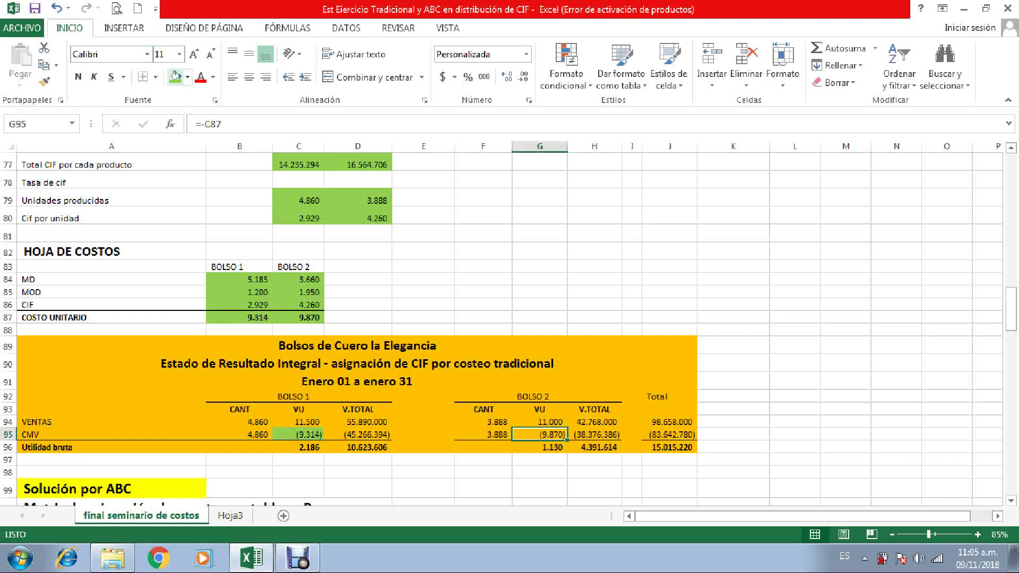
pyautogui.click(175, 76)
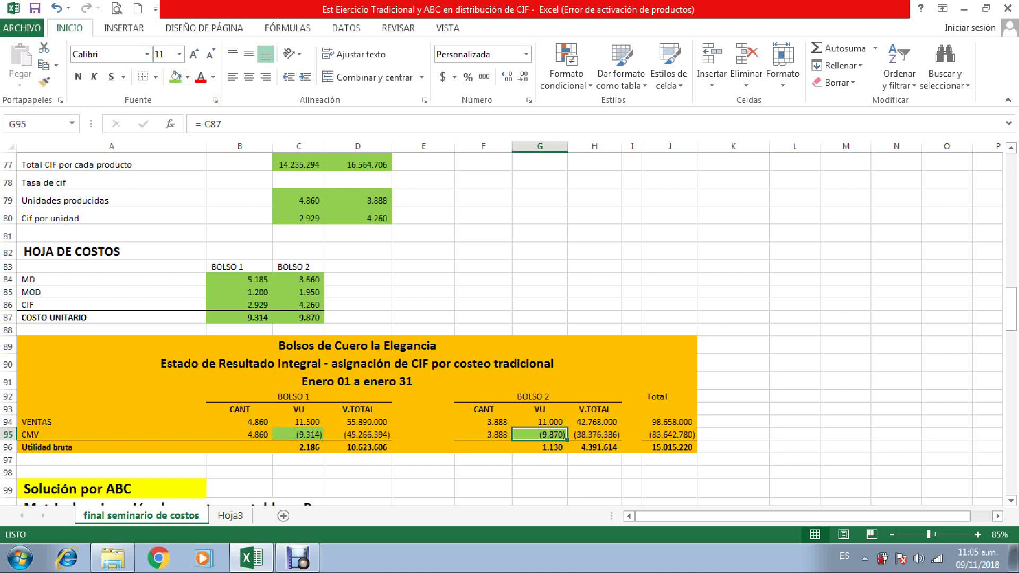
# Fill the unit gross profit of Bolso 1 (C96) and Bolso 2 (G96) and the total gross profit (J96) with green.
pyautogui.click(298, 447)
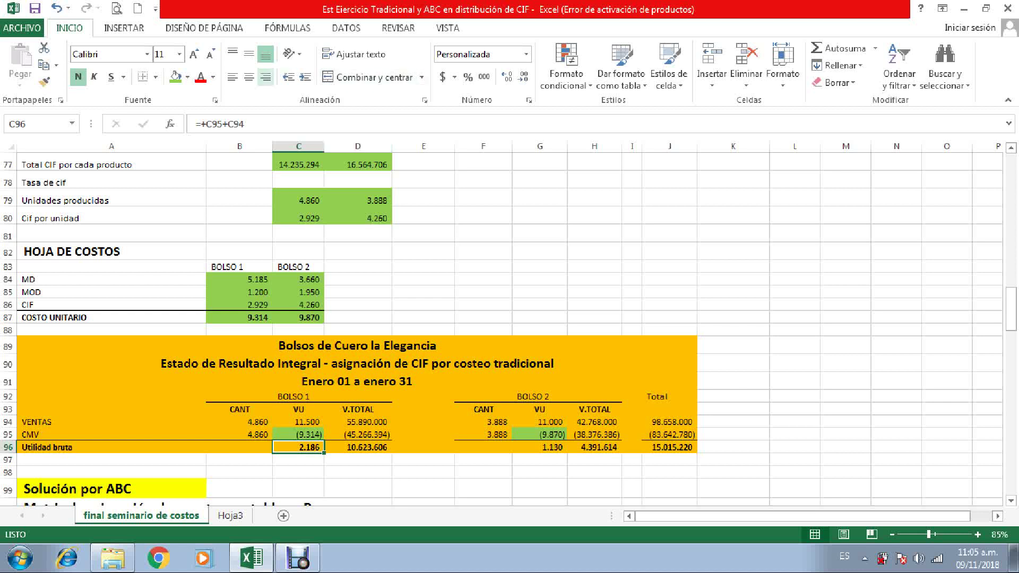
pyautogui.click(175, 76)
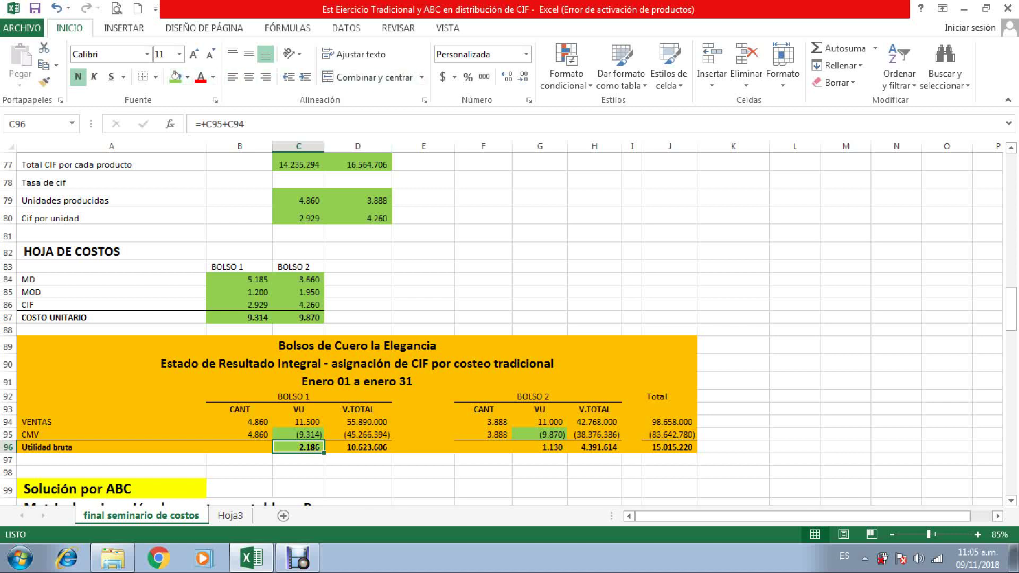
pyautogui.click(539, 447)
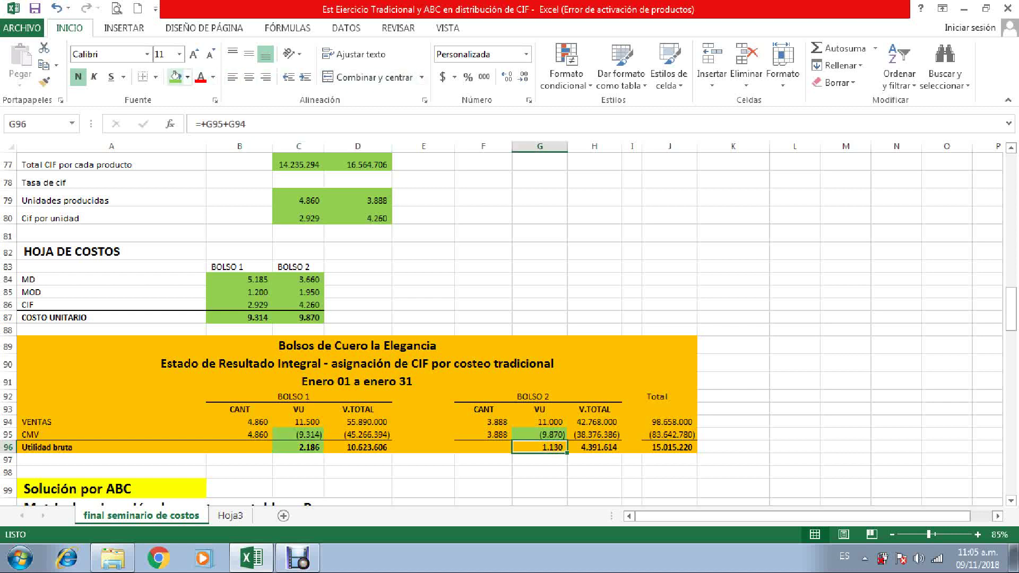
pyautogui.click(176, 77)
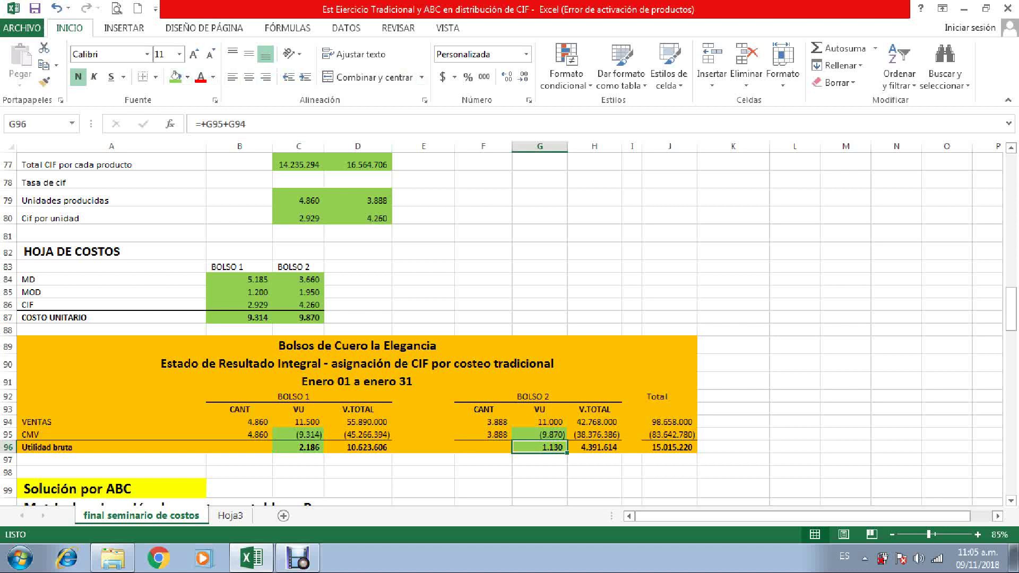
pyautogui.click(669, 447)
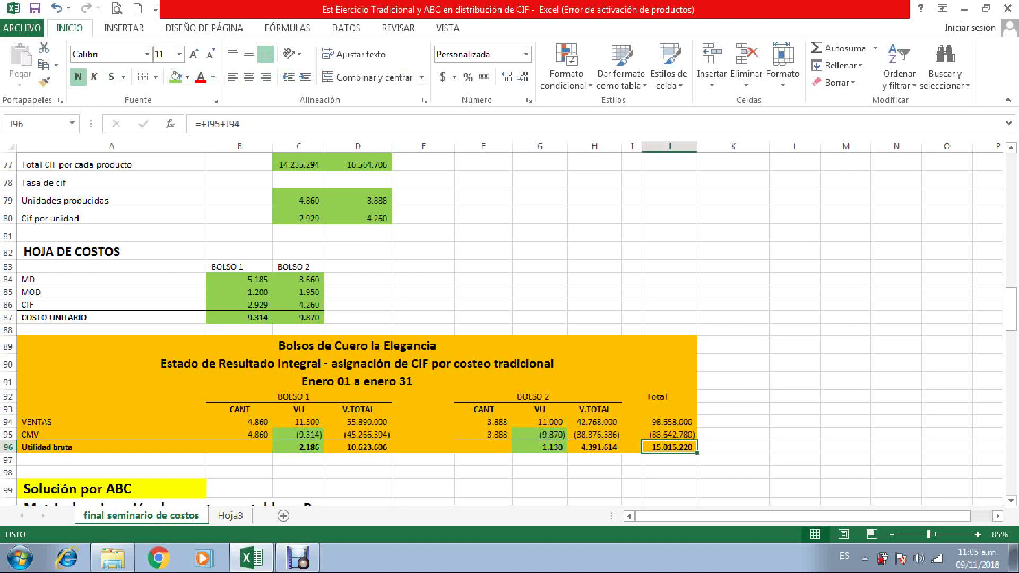
pyautogui.click(176, 76)
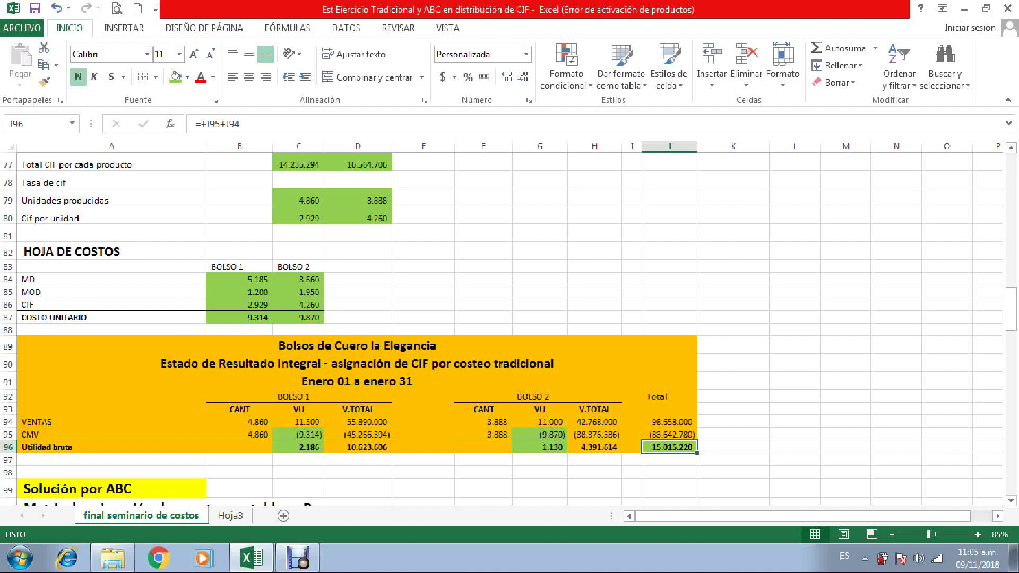
# Examine the cost sheet by comparing the MD, MOD and CIF of each bag (B84:B86, C84:C86) and the MD and CIF rows across both bags.
pyautogui.scroll(-1, 509, 326)
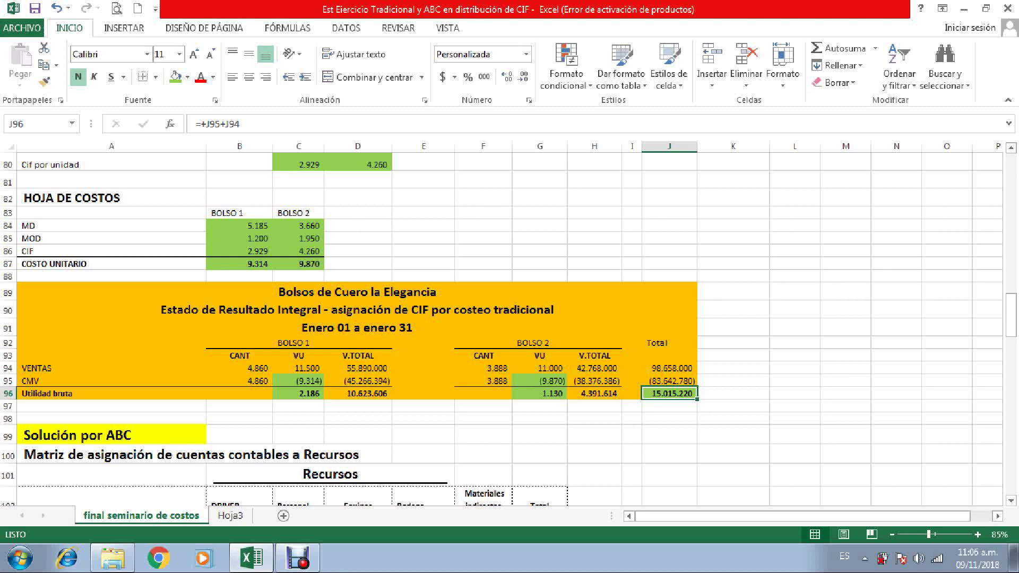
pyautogui.scroll(1, 509, 319)
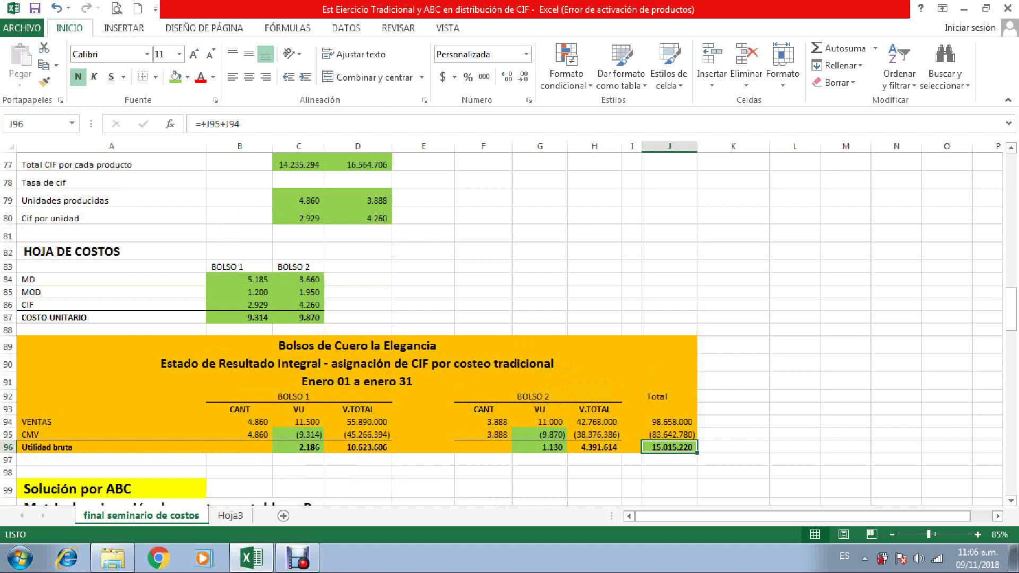
pyautogui.moveTo(240, 279); pyautogui.dragTo(239, 304)
pyautogui.click(298, 279)
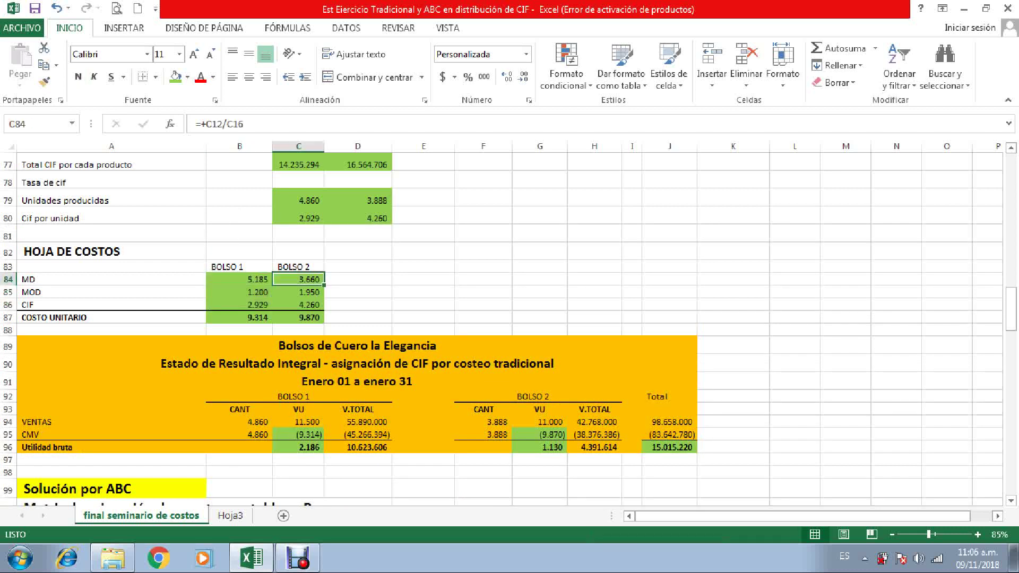
pyautogui.moveTo(299, 279); pyautogui.dragTo(299, 305)
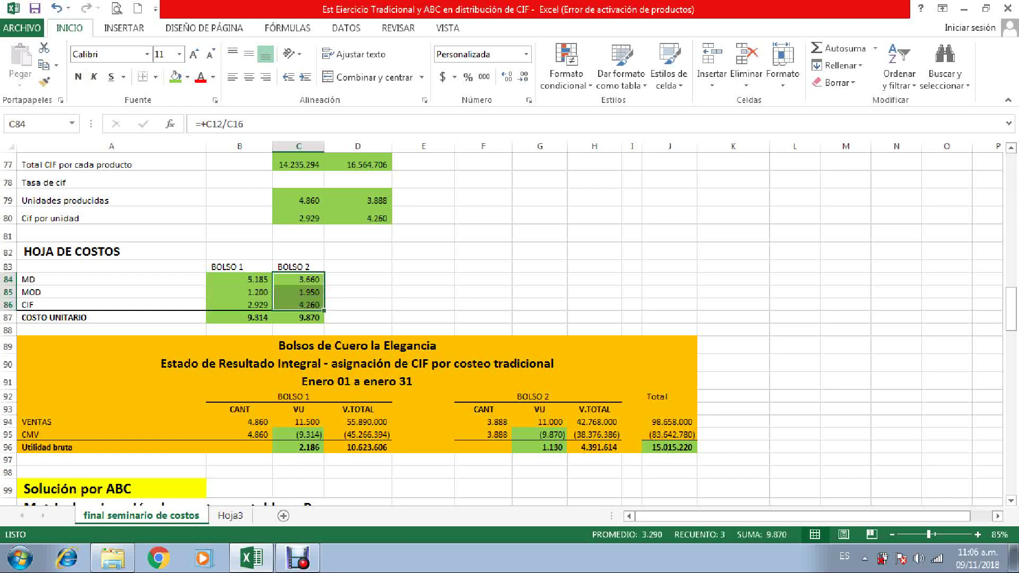
pyautogui.click(239, 279)
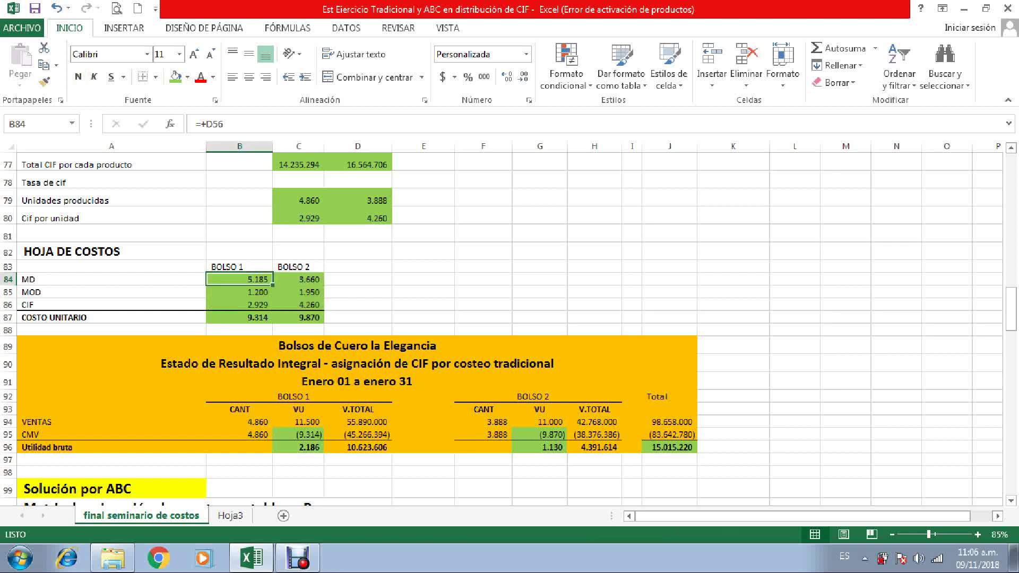
pyautogui.moveTo(240, 279); pyautogui.dragTo(299, 279)
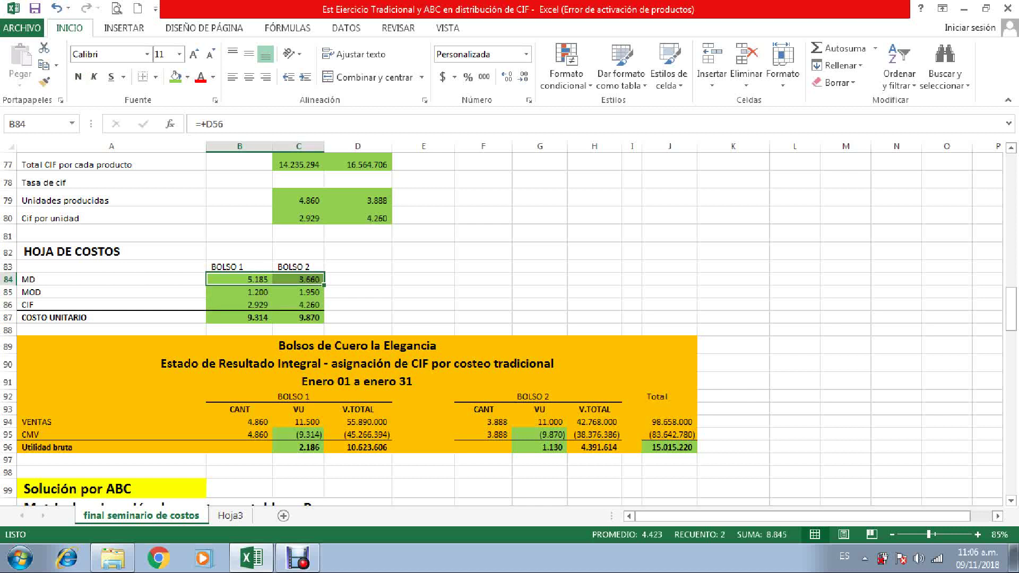
pyautogui.moveTo(239, 305); pyautogui.dragTo(299, 305)
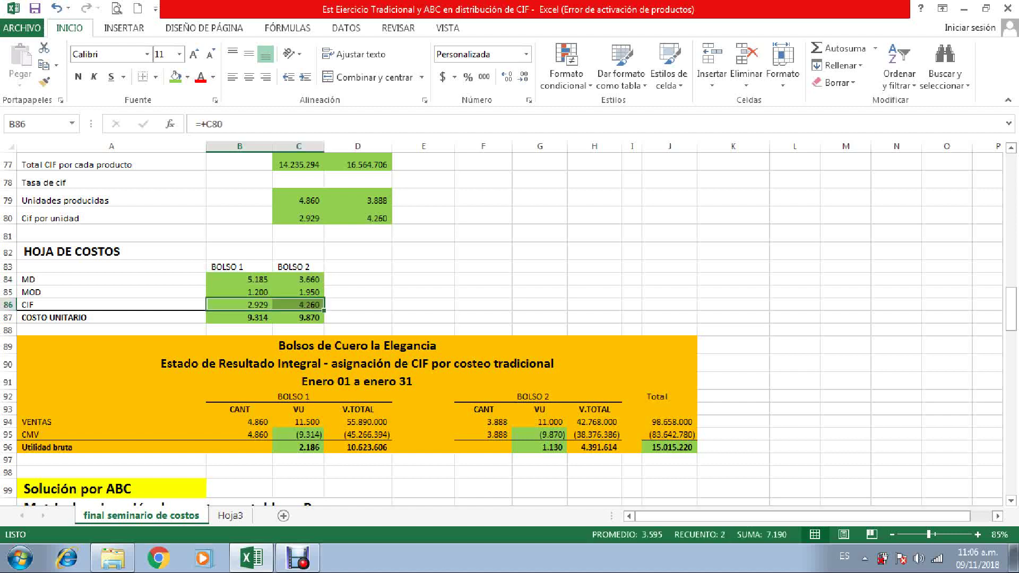
# Review the exercise's real cost data and actual CIF at the start of the sheet, and return to the traditional costing income statement.
pyautogui.scroll(6, 510, 323)
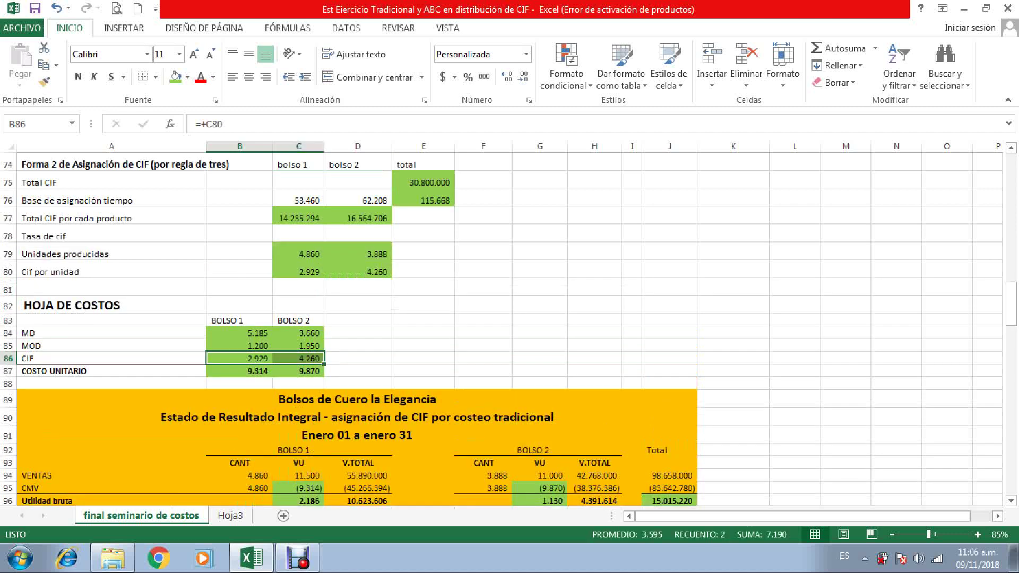
pyautogui.scroll(18, 510, 324)
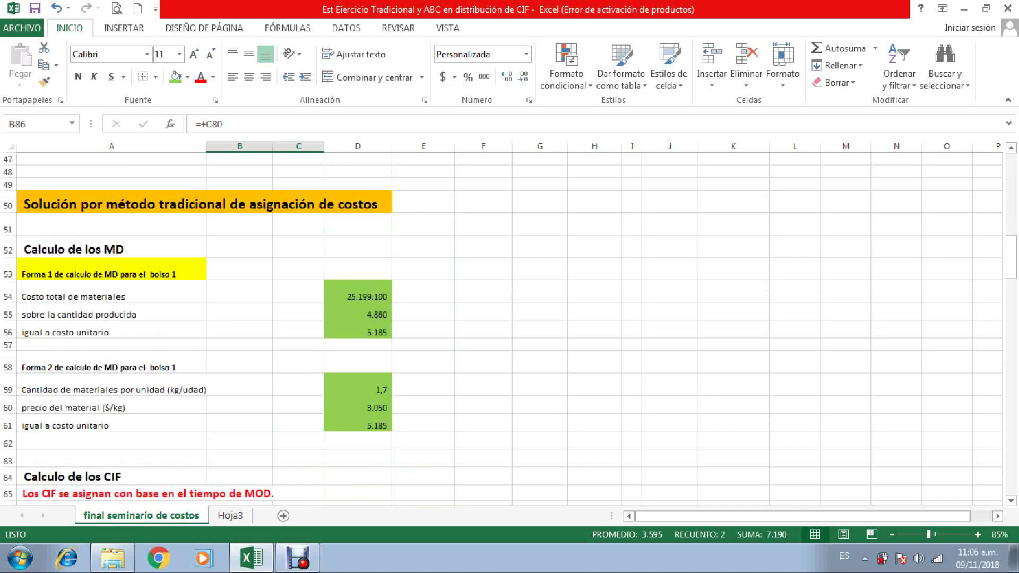
pyautogui.scroll(1, 509, 324)
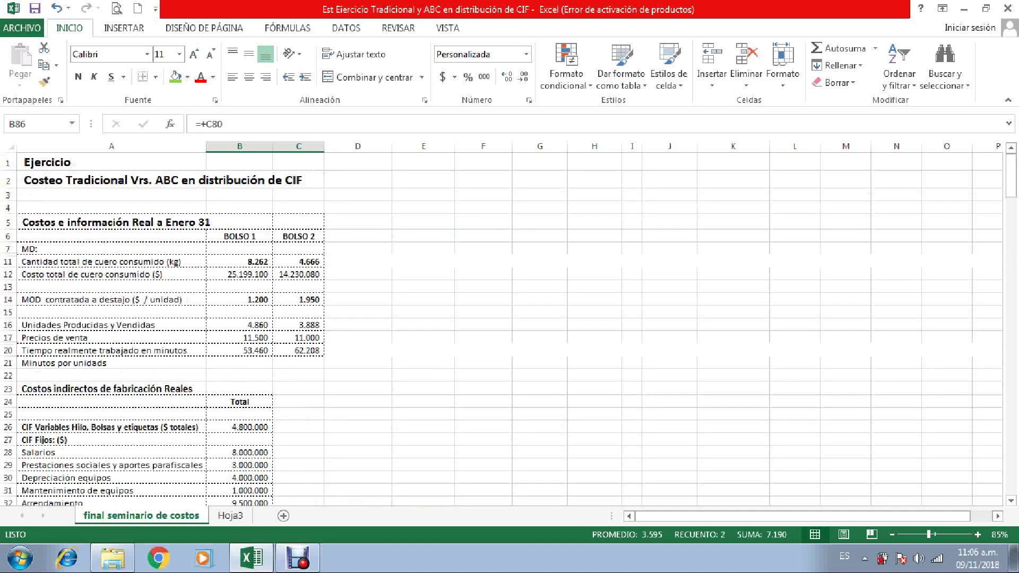
pyautogui.scroll(-16, 510, 324)
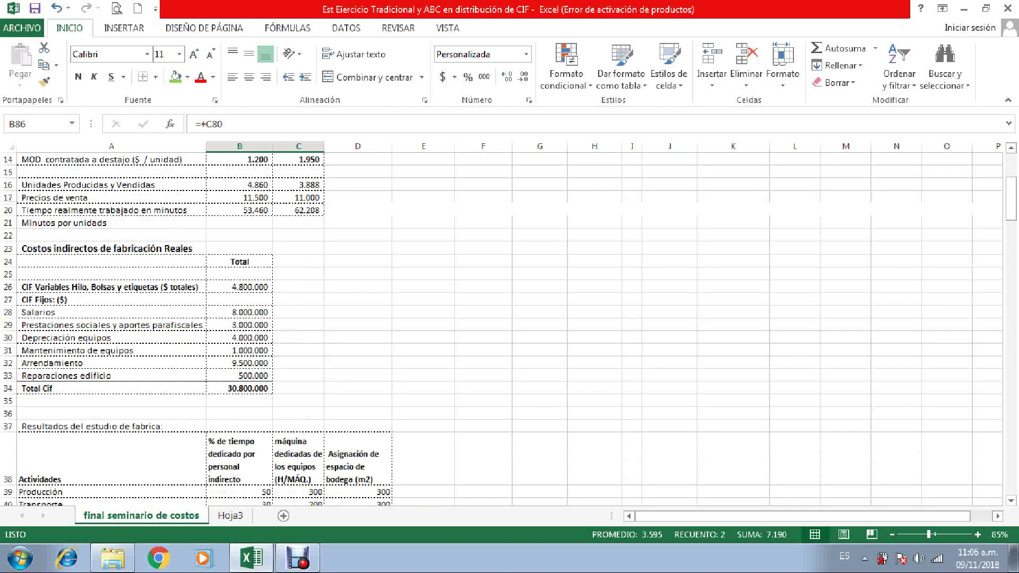
pyautogui.scroll(-10, 510, 324)
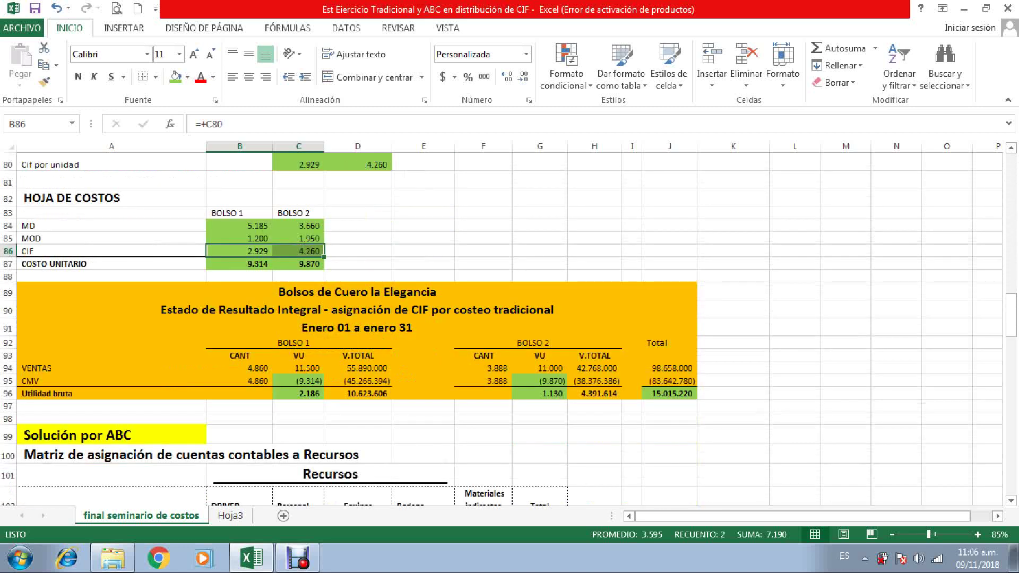
pyautogui.scroll(-1, 510, 324)
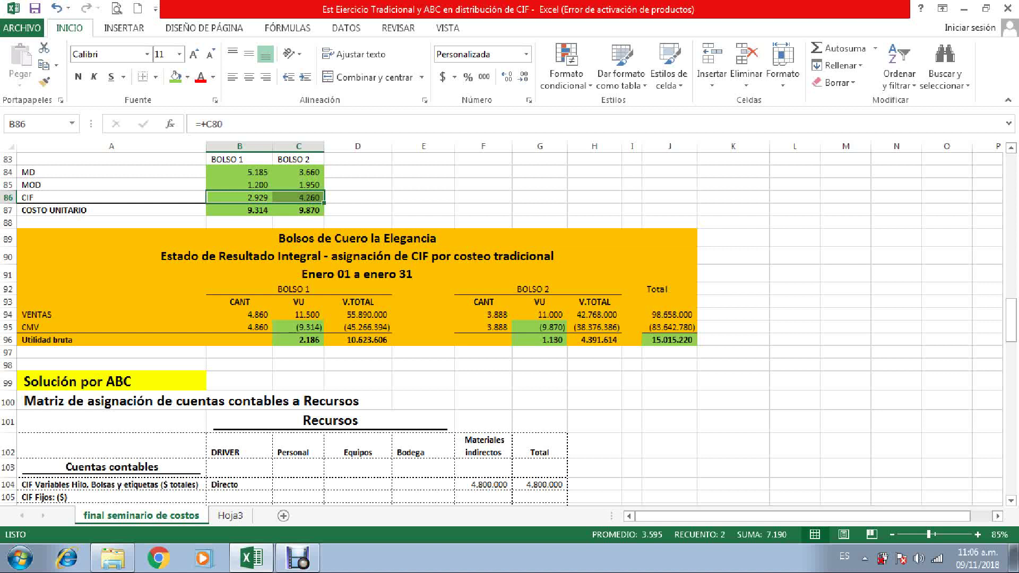
# Examine the ABC matrix of accounts to resources: the accounts in A103:A112, the totals in G104:G112, and the Equipos and Bodega headings.
pyautogui.scroll(-5, 509, 329)
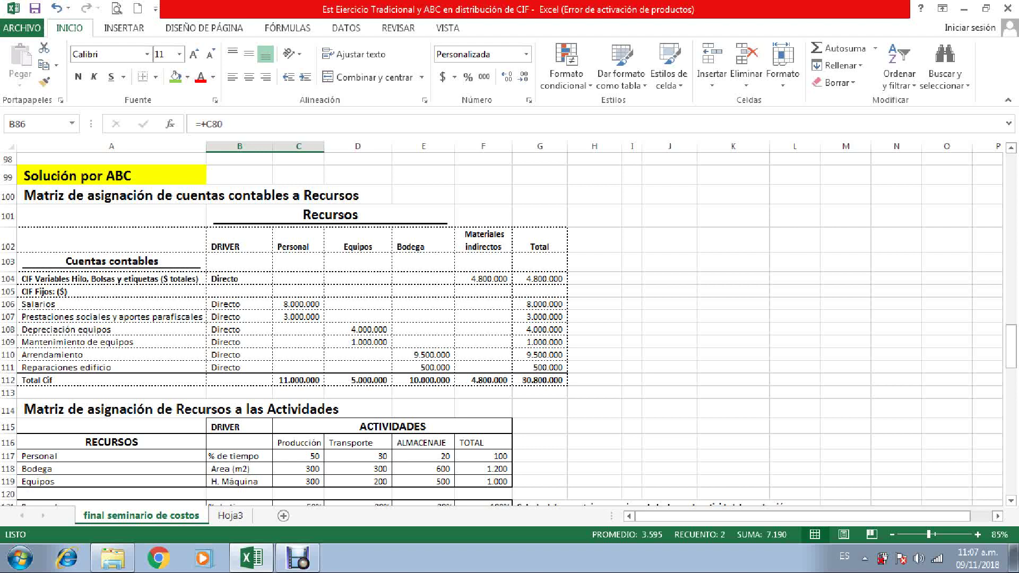
pyautogui.moveTo(111, 261); pyautogui.dragTo(111, 380)
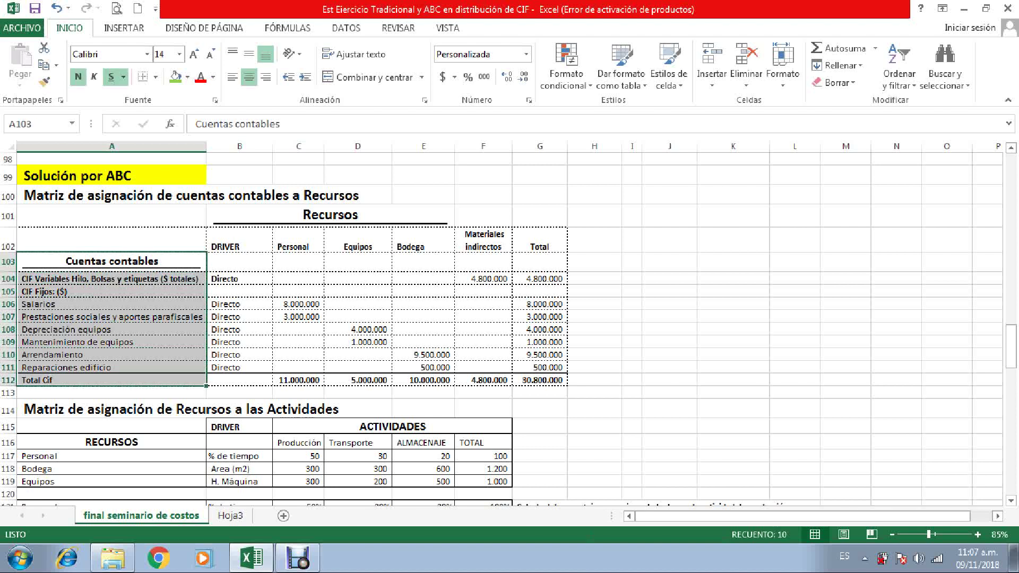
pyautogui.moveTo(539, 342); pyautogui.dragTo(540, 380)
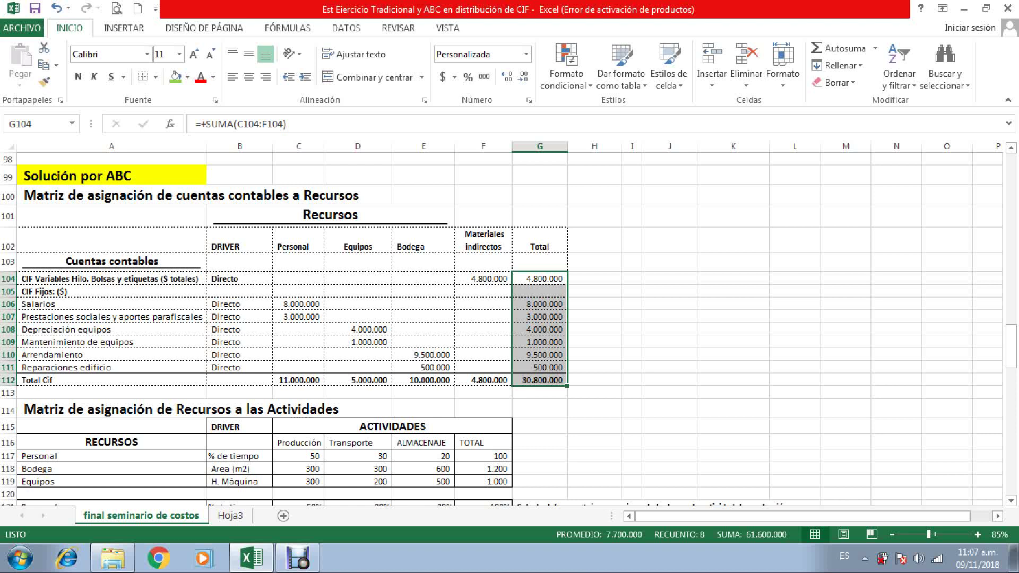
pyautogui.click(357, 240)
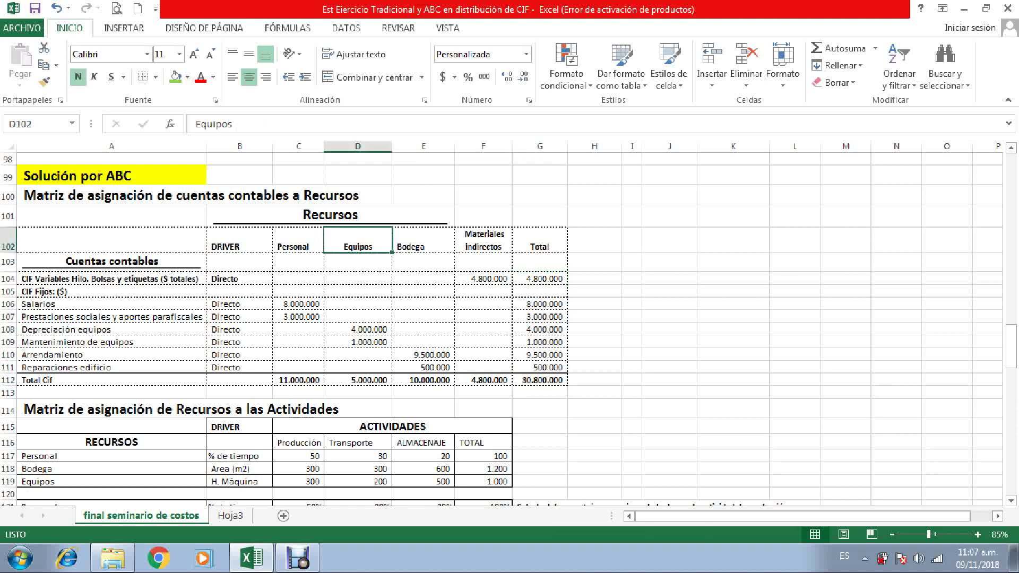
pyautogui.click(423, 240)
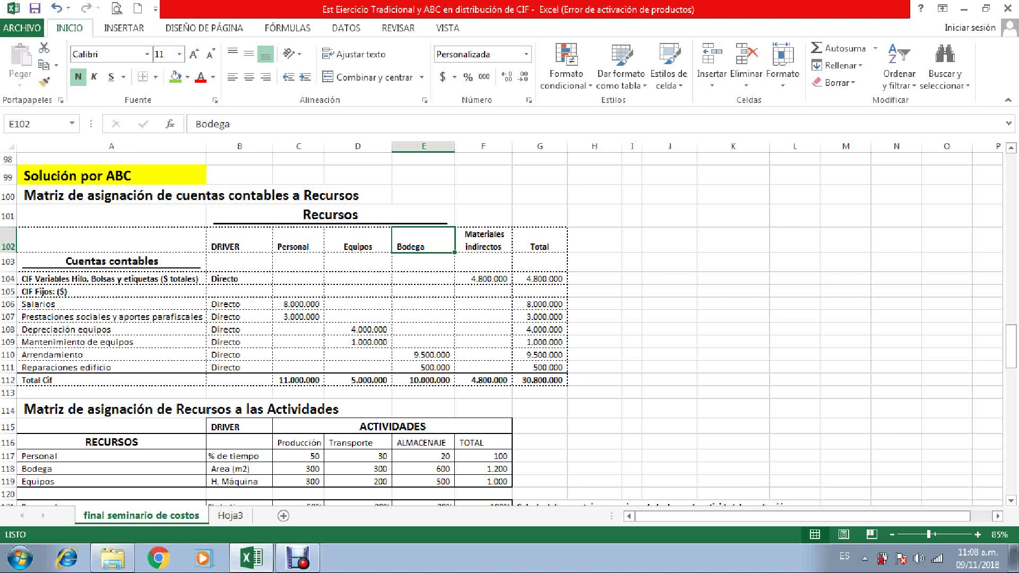
# Check the accounts assigned to Personal (C106:C107) and Equipos (D108:D109) and the resource totals in C112 and D112.
pyautogui.click(298, 305)
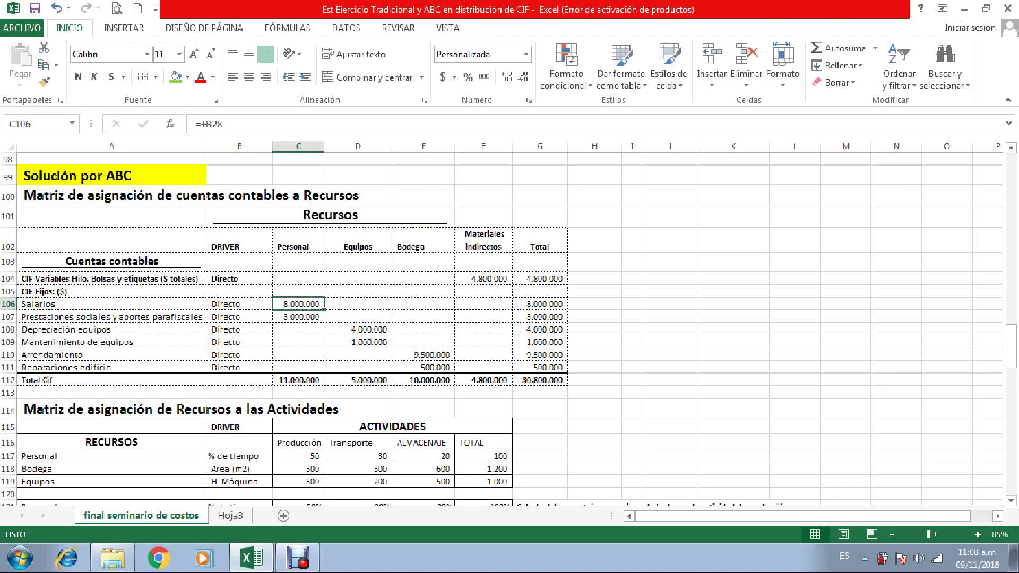
pyautogui.click(298, 317)
pyautogui.click(298, 380)
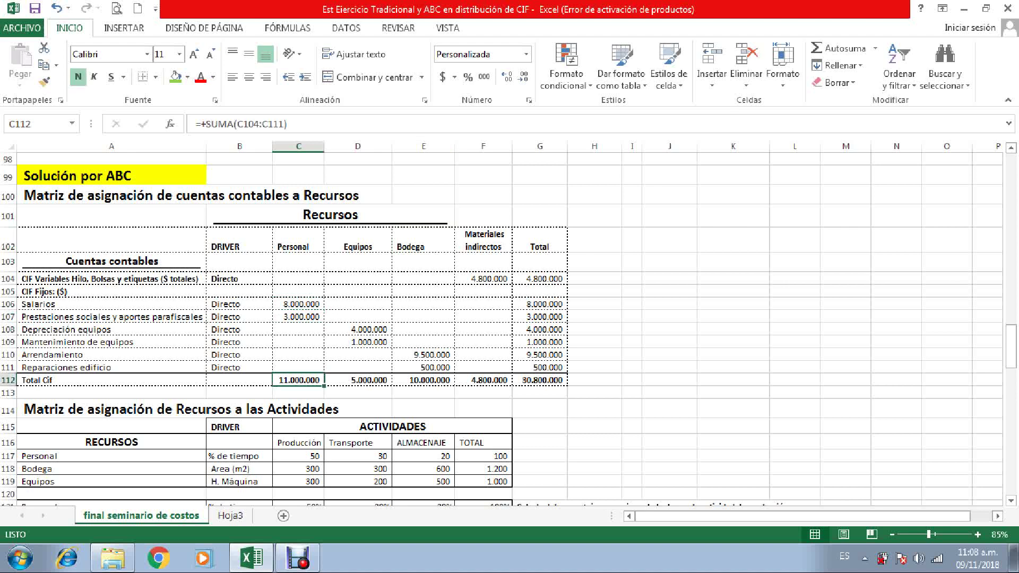
pyautogui.click(358, 240)
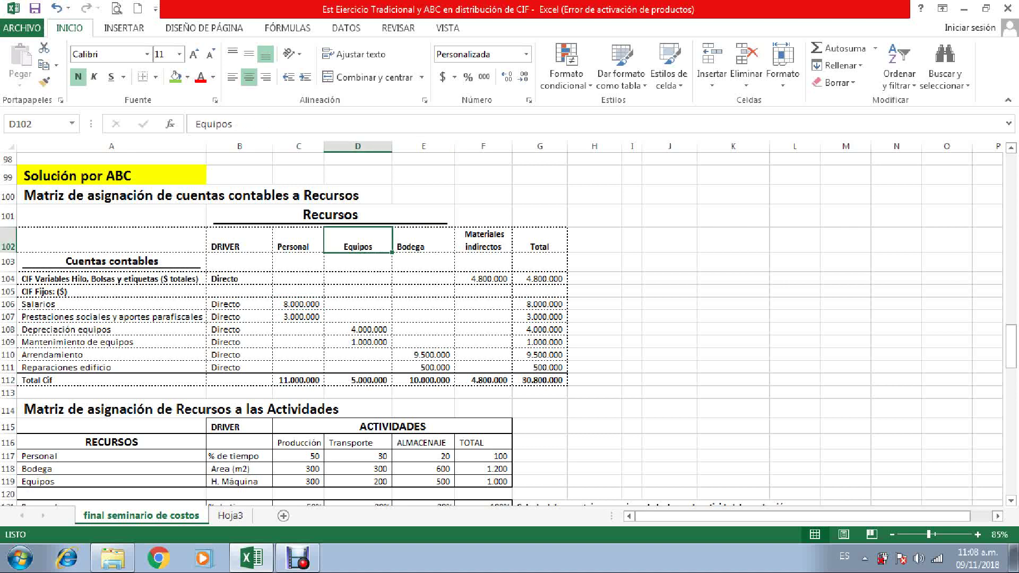
pyautogui.click(358, 329)
pyautogui.click(357, 342)
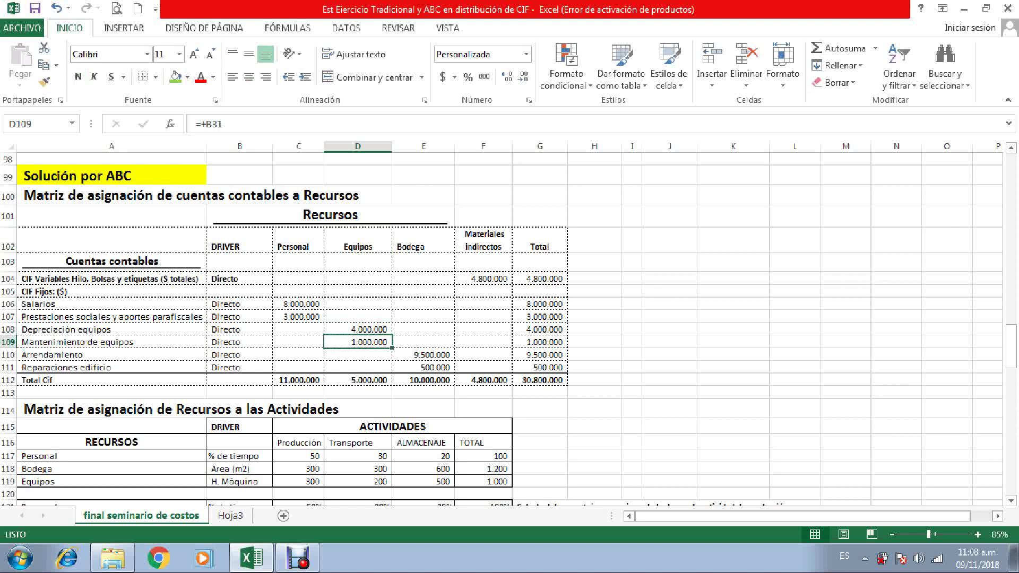
pyautogui.click(358, 380)
# Check the rent and building repairs assigned to Bodega (E110:E111) and the resource total in E112.
pyautogui.click(423, 241)
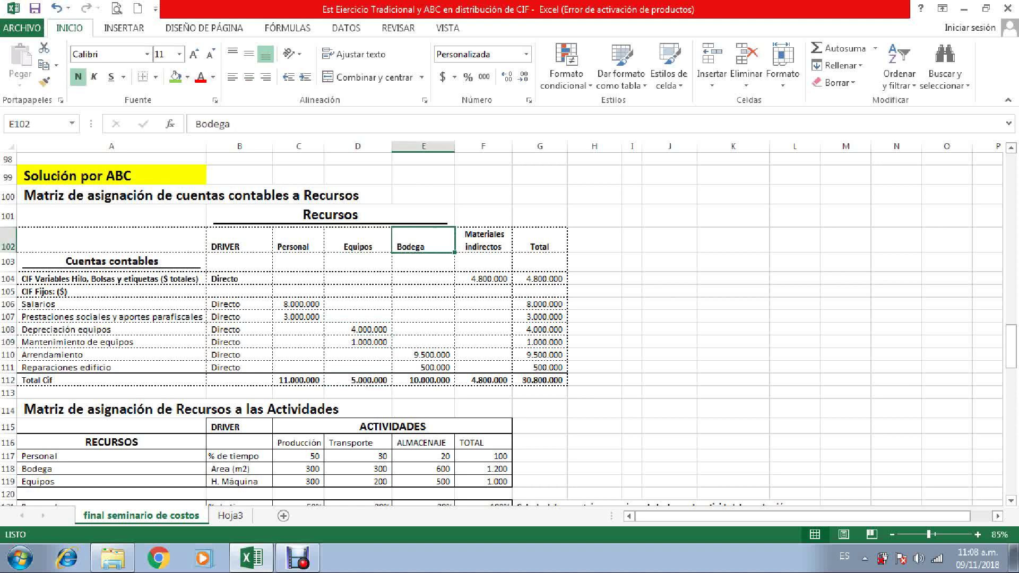
pyautogui.click(423, 354)
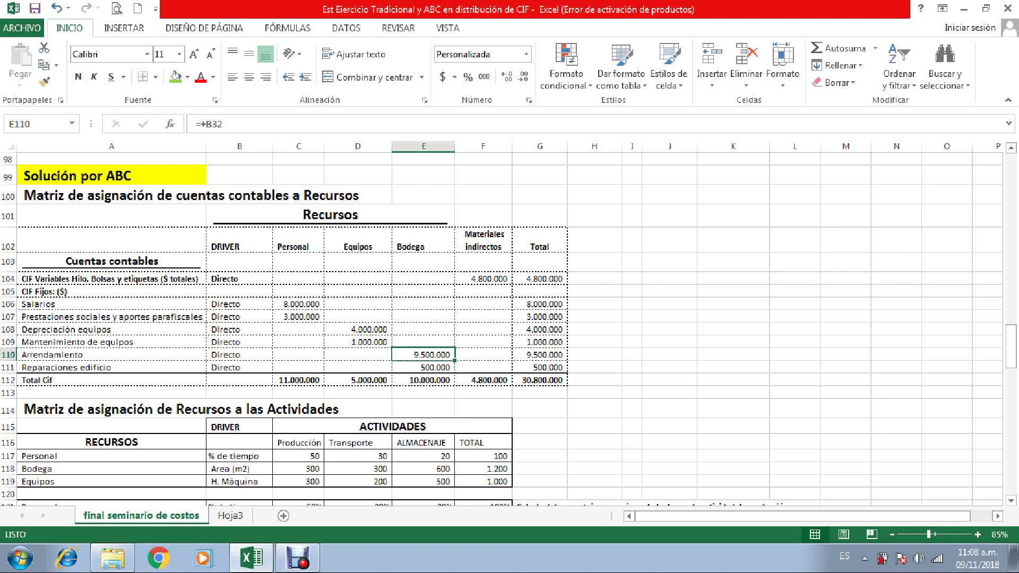
pyautogui.press('Down')
pyautogui.press('Down')
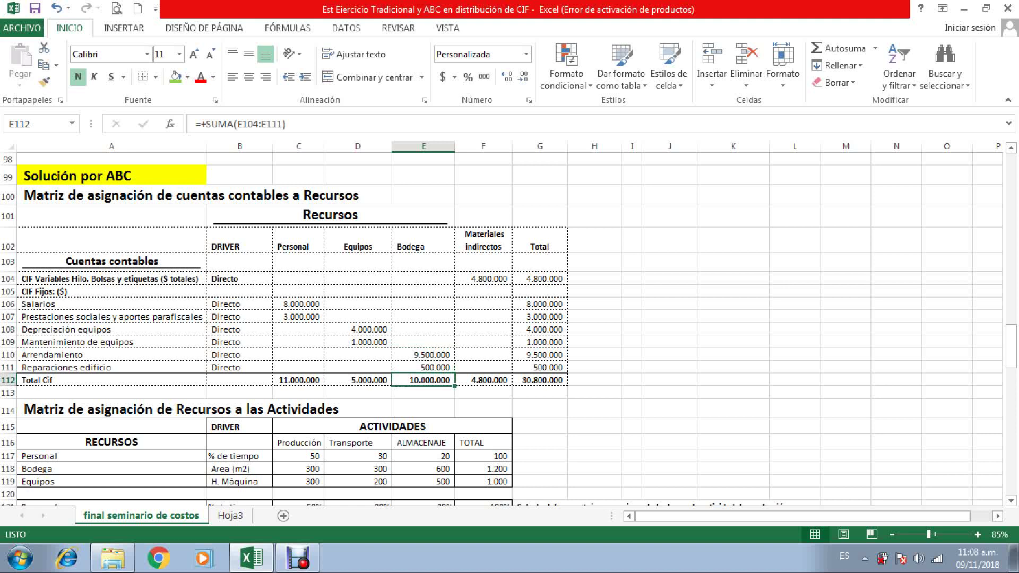
# Check the resource totals assigned to Personal (C112) and Materiales indirectos (F112) in the accounts-to-resources matrix.
pyautogui.scroll(-1, 509, 318)
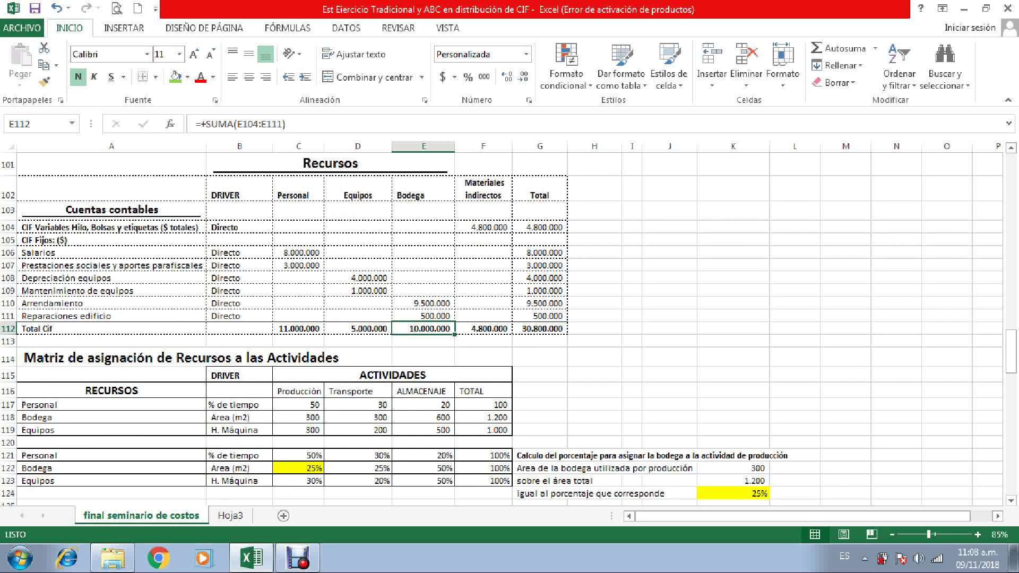
pyautogui.click(298, 328)
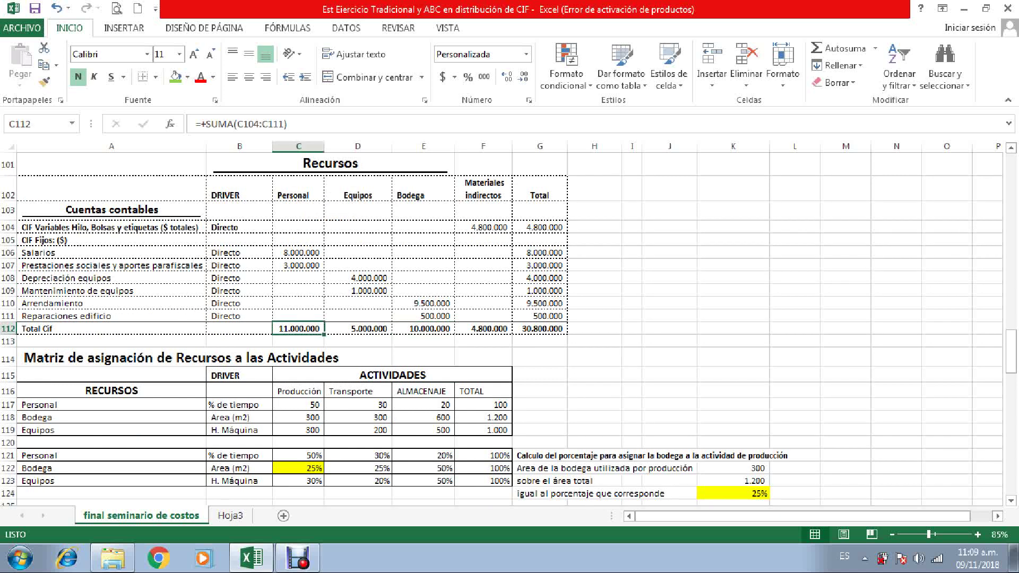
pyautogui.click(483, 328)
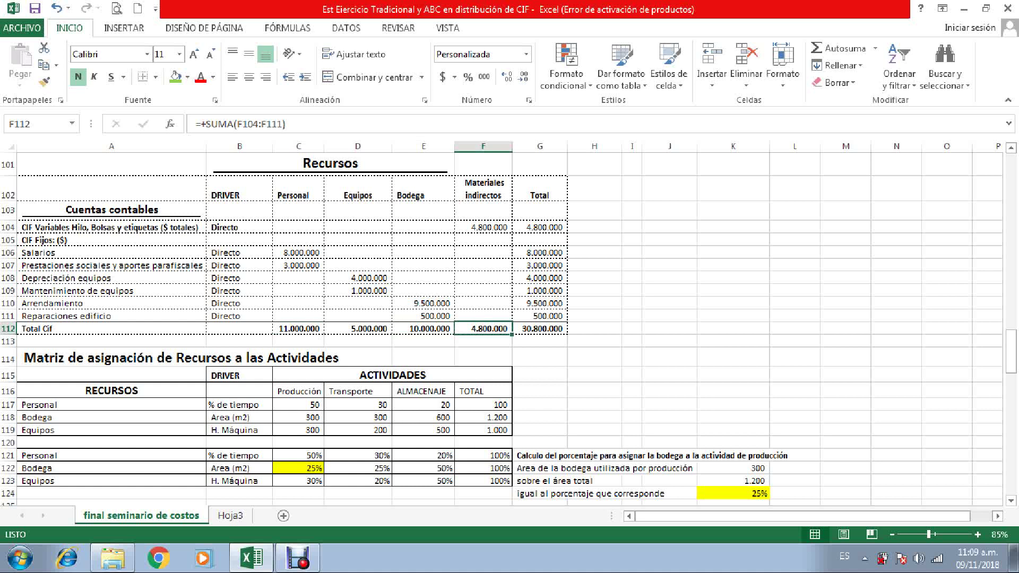
pyautogui.scroll(-1, 510, 319)
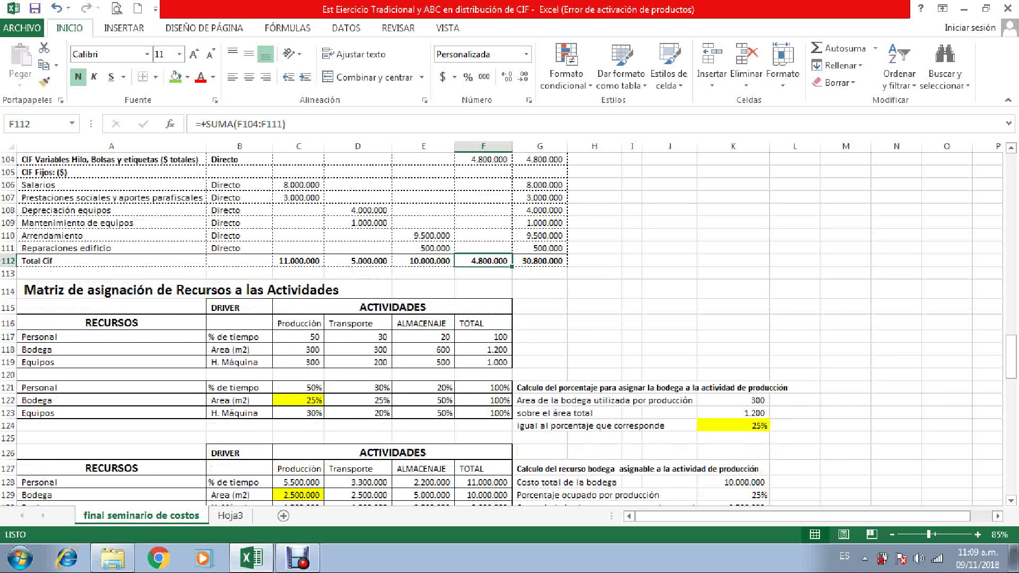
pyautogui.scroll(1, 509, 318)
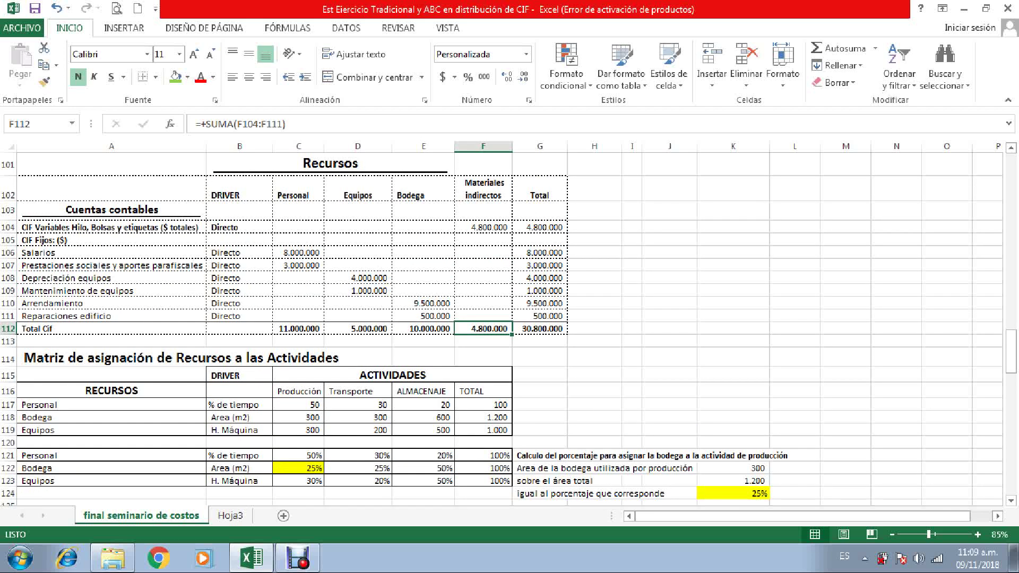
# Fill the RECURSOS heading and resource names (A116:A119) and the ACTIVIDADES heading (C115) green in the resources-to-activities matrix.
pyautogui.scroll(-3, 509, 329)
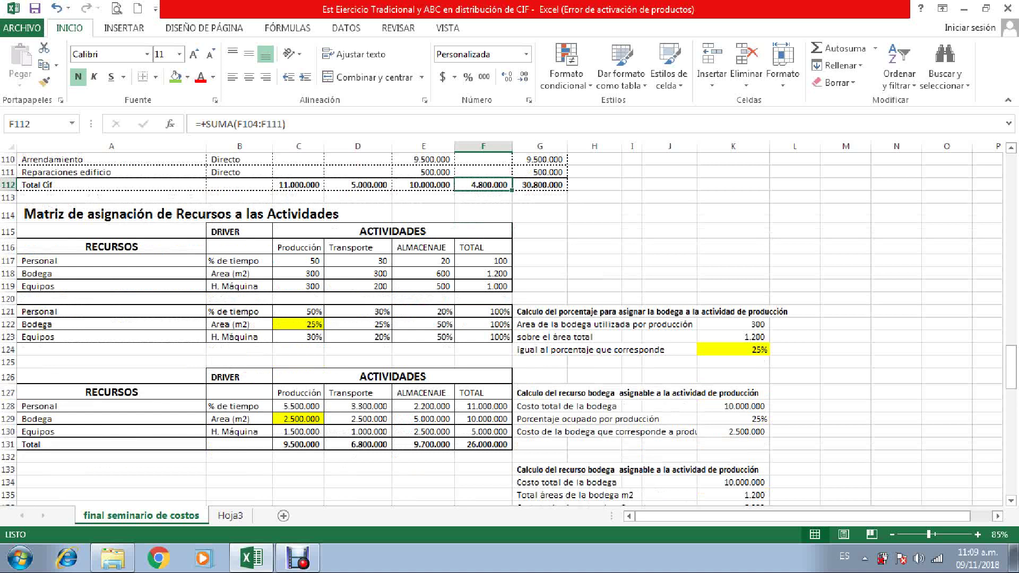
pyautogui.moveTo(111, 247); pyautogui.dragTo(109, 286)
pyautogui.click(175, 77)
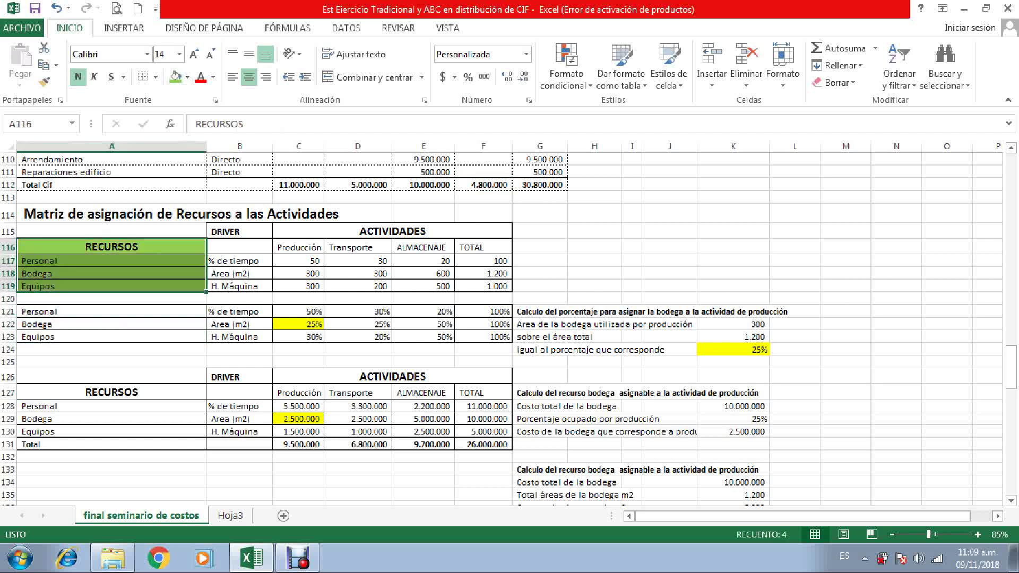
pyautogui.click(392, 231)
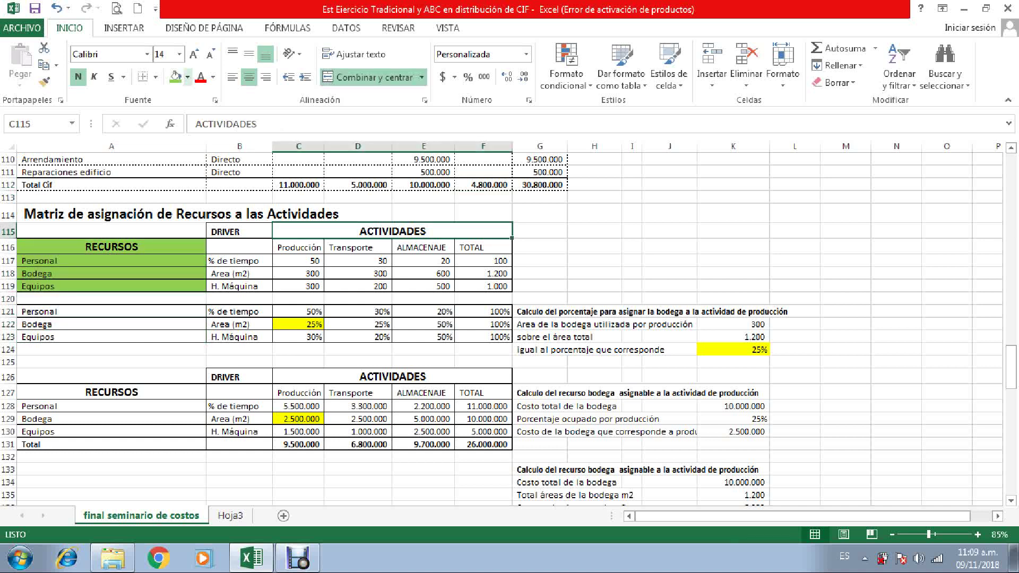
pyautogui.click(175, 77)
pyautogui.click(176, 77)
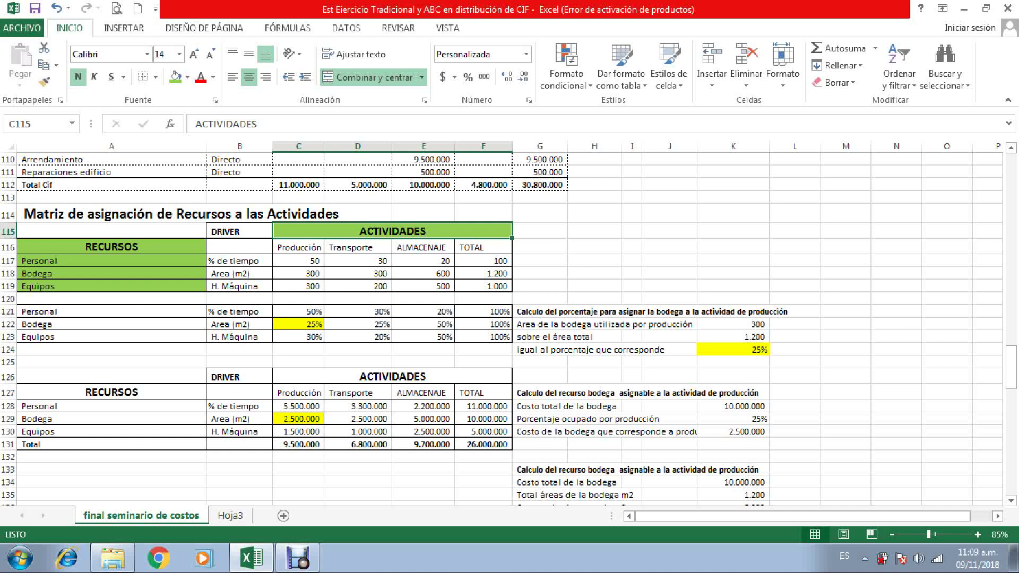
# Fill the activity headings Producción, Transporte and ALMACENAJE (C116:E116) green.
pyautogui.click(111, 260)
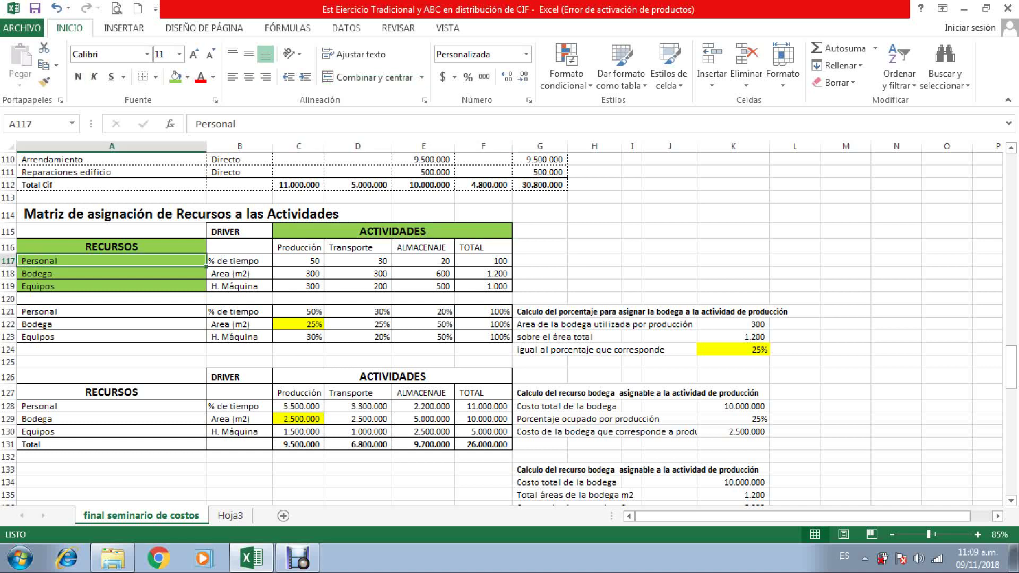
pyautogui.moveTo(298, 248); pyautogui.dragTo(424, 247)
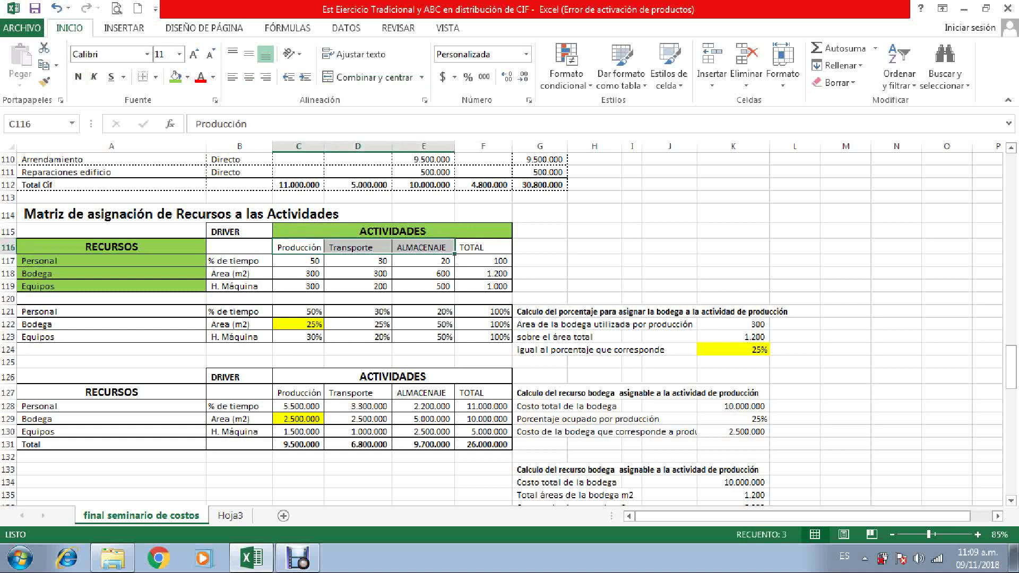
pyautogui.click(175, 77)
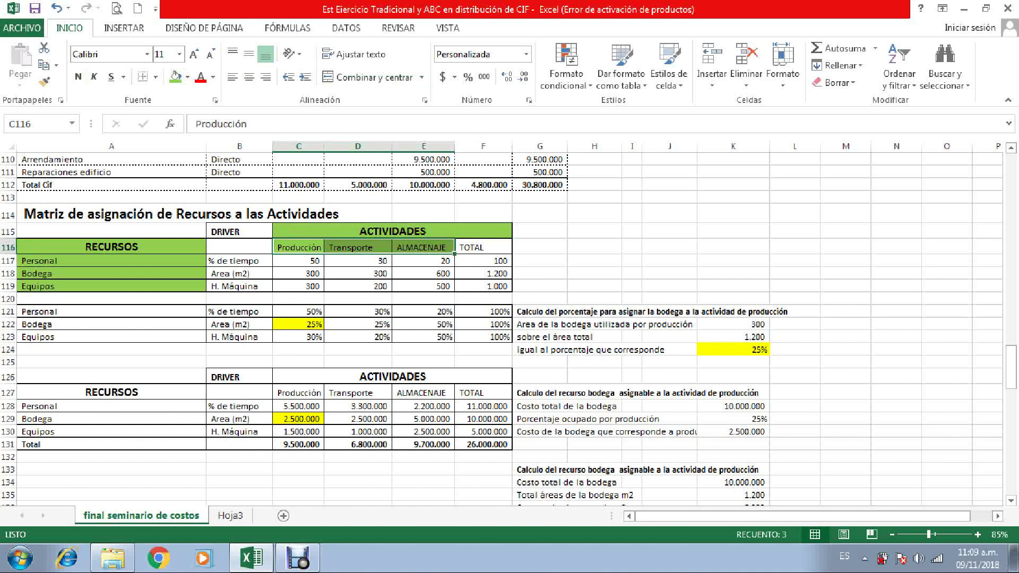
# Fill the Personal row's % de tiempo driver, its three activity values and its total (B117:F117) green.
pyautogui.click(240, 260)
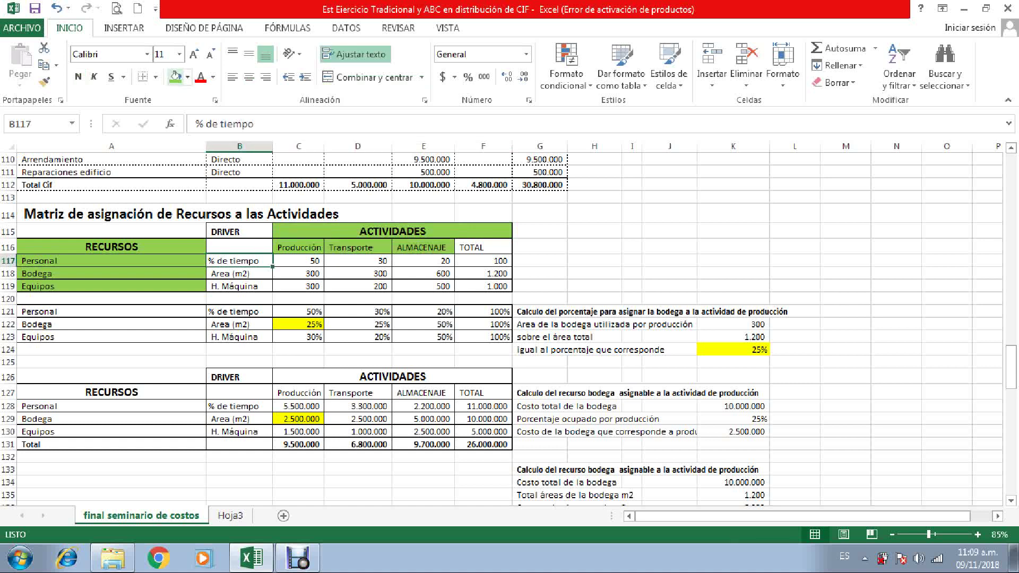
pyautogui.click(175, 77)
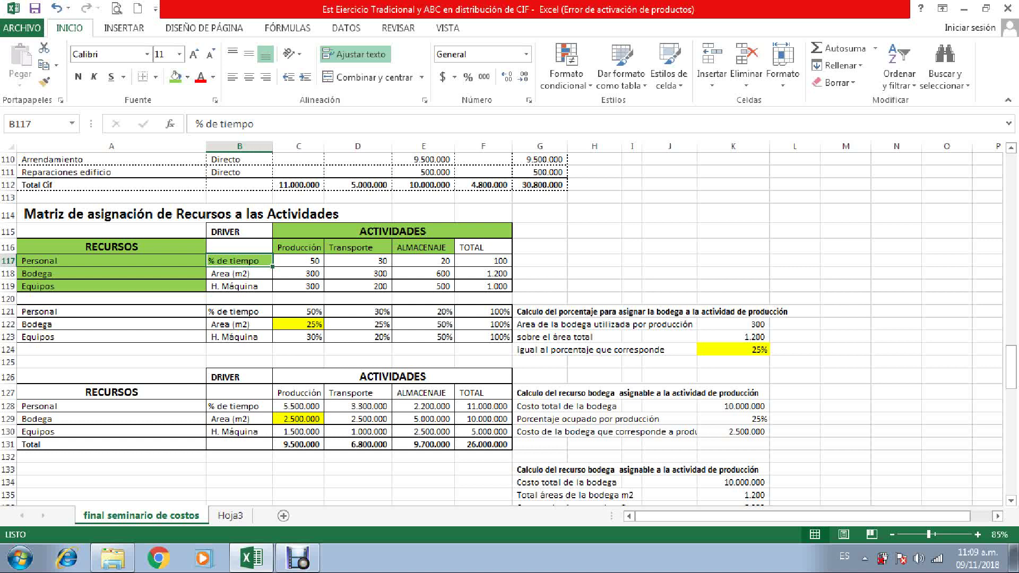
pyautogui.click(298, 261)
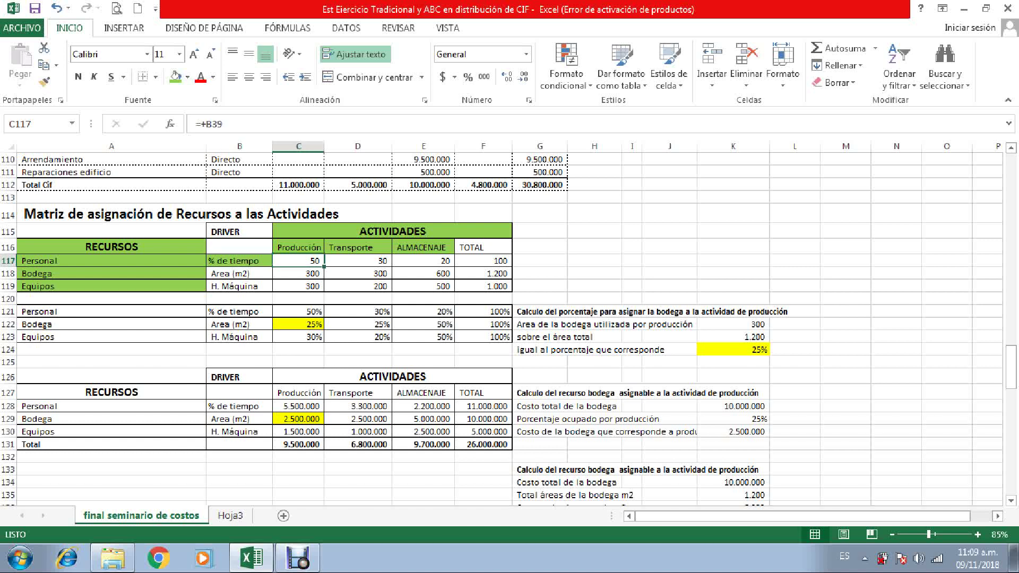
pyautogui.moveTo(298, 261); pyautogui.dragTo(425, 260)
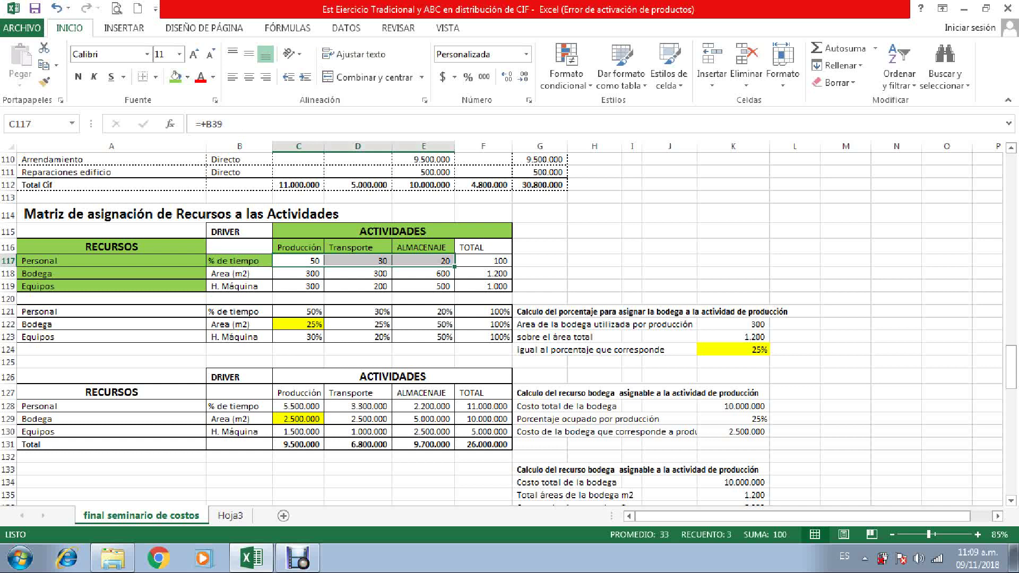
pyautogui.click(176, 77)
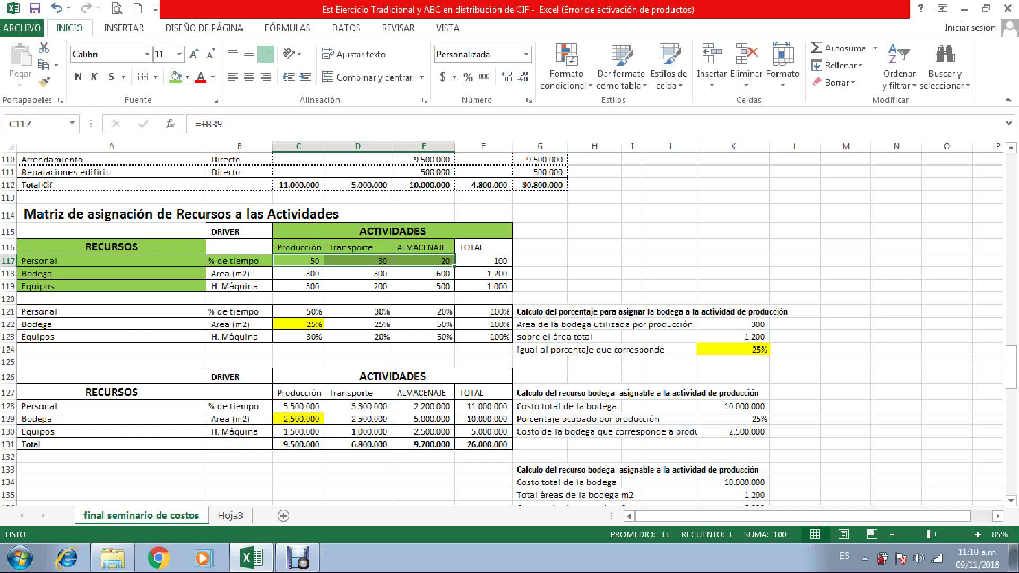
pyautogui.click(483, 261)
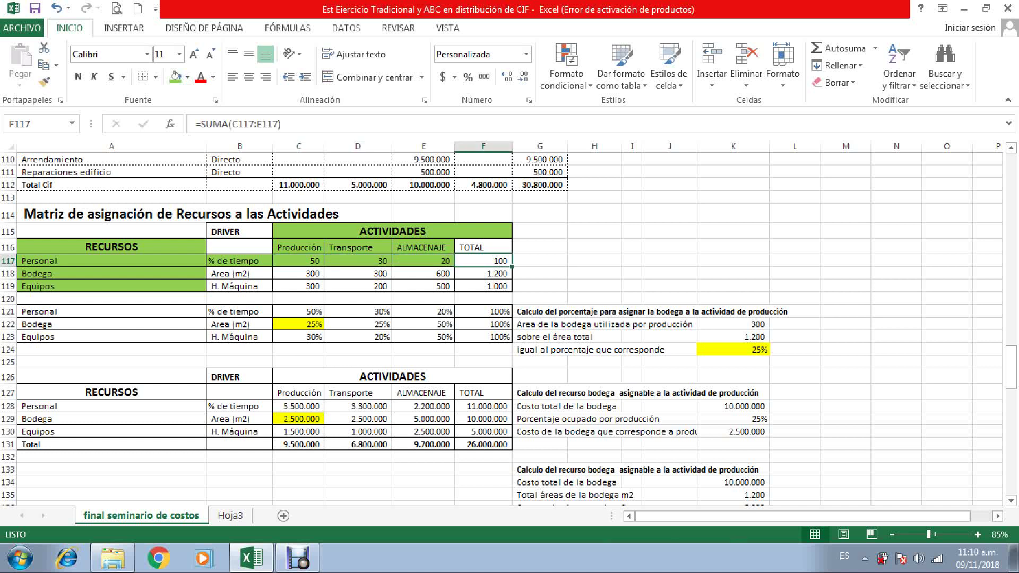
pyautogui.click(175, 77)
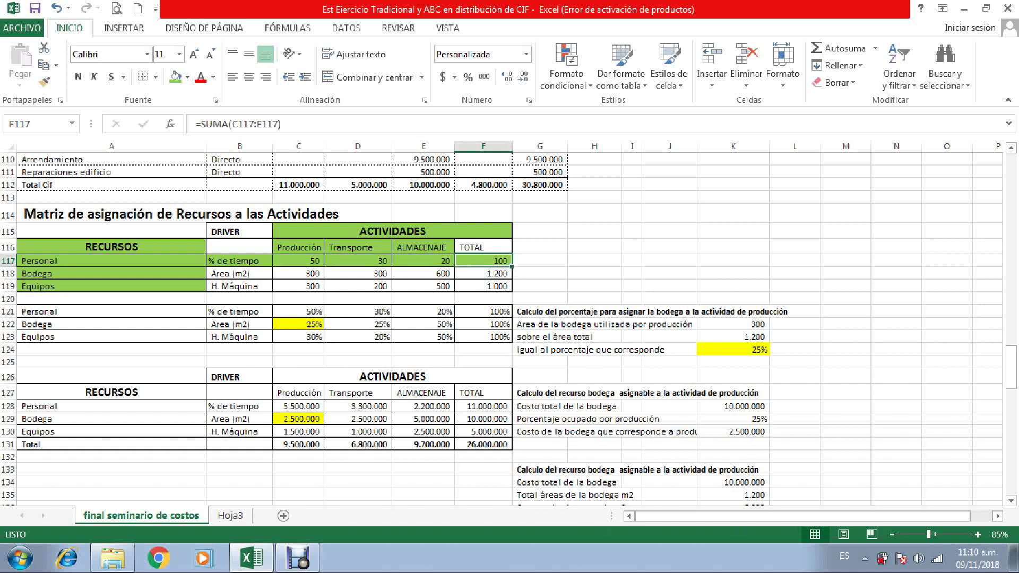
# Fill the Bodega row's activity areas and total (C118:F118) and its Area (m2) driver (B118) green.
pyautogui.moveTo(298, 273); pyautogui.dragTo(483, 274)
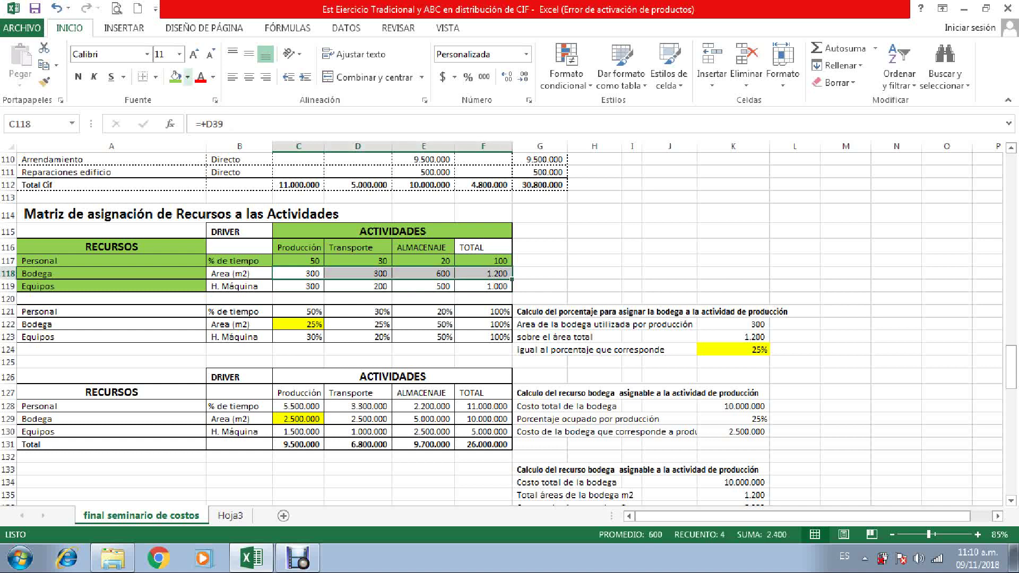
pyautogui.click(175, 77)
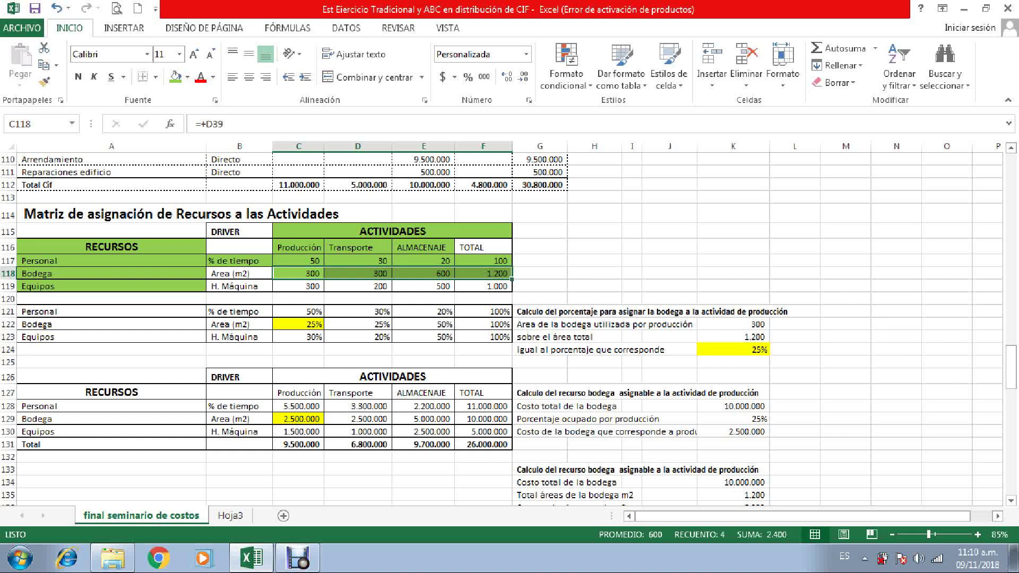
pyautogui.click(239, 273)
pyautogui.click(175, 77)
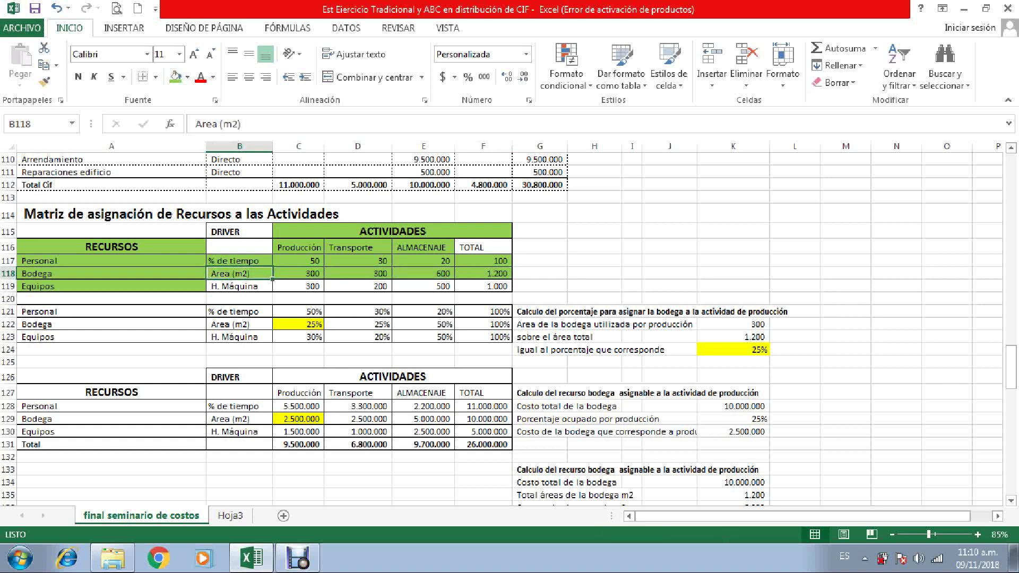
# Fill the Equipos row's H. Máquina driver (B119) and its activity hours and total (C119:F119) green.
pyautogui.click(239, 286)
pyautogui.click(176, 77)
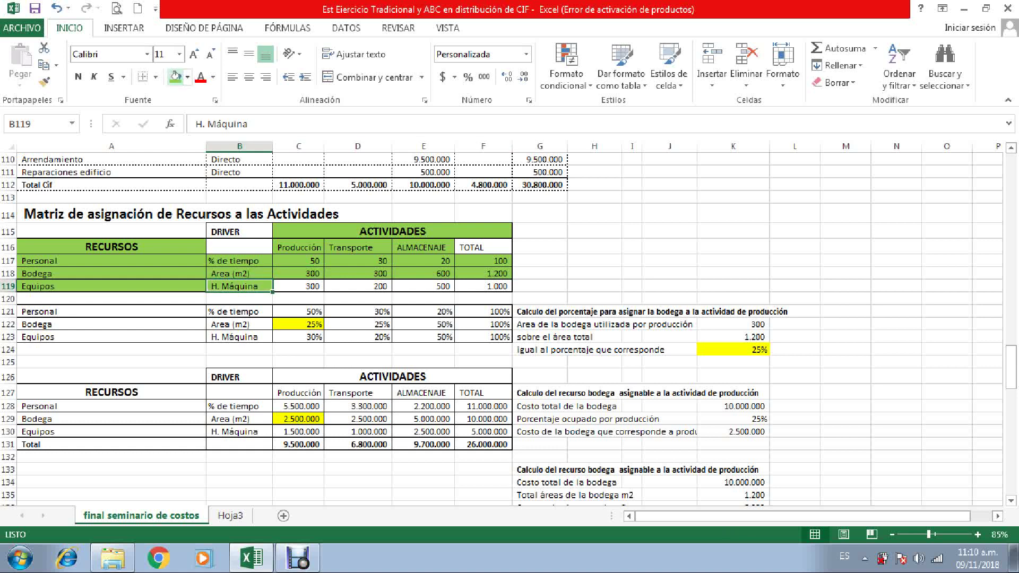
pyautogui.click(298, 286)
pyautogui.moveTo(299, 286); pyautogui.dragTo(483, 286)
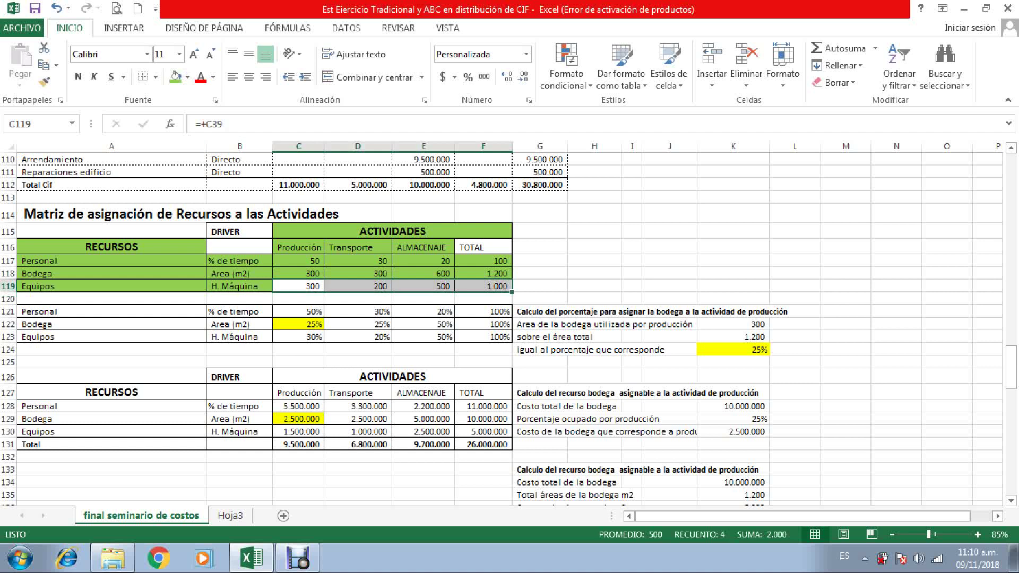
pyautogui.click(176, 77)
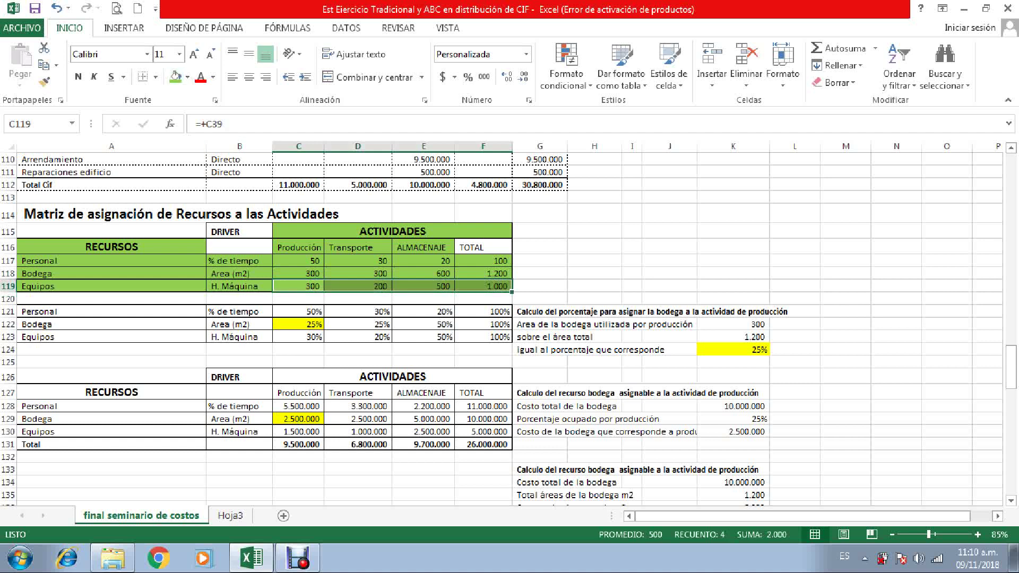
# Fill the resource names of the percentage matrix (A121:A123) green and check its percentages and Bodega's Producción share in C122.
pyautogui.moveTo(111, 312); pyautogui.dragTo(111, 337)
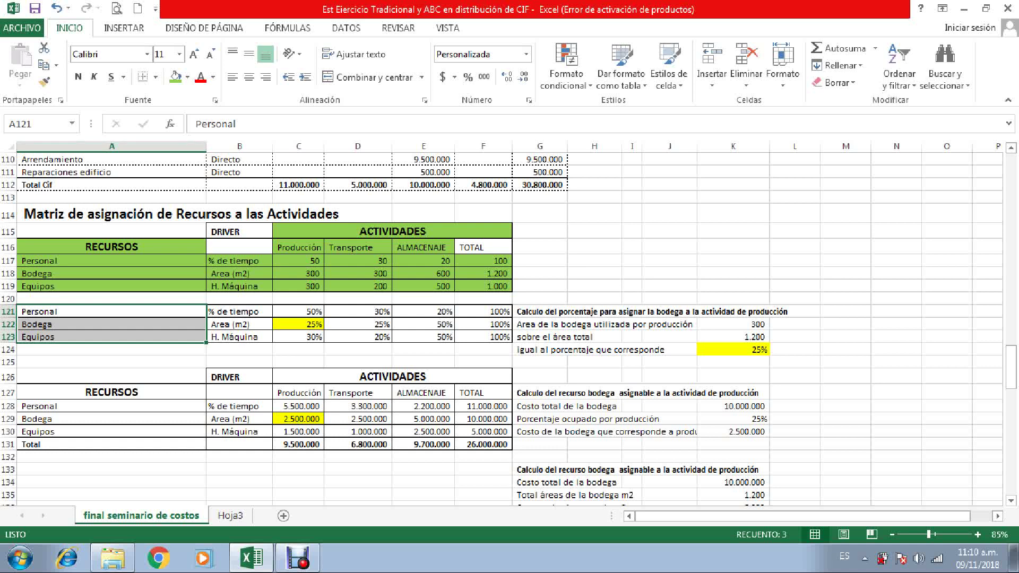
pyautogui.click(176, 77)
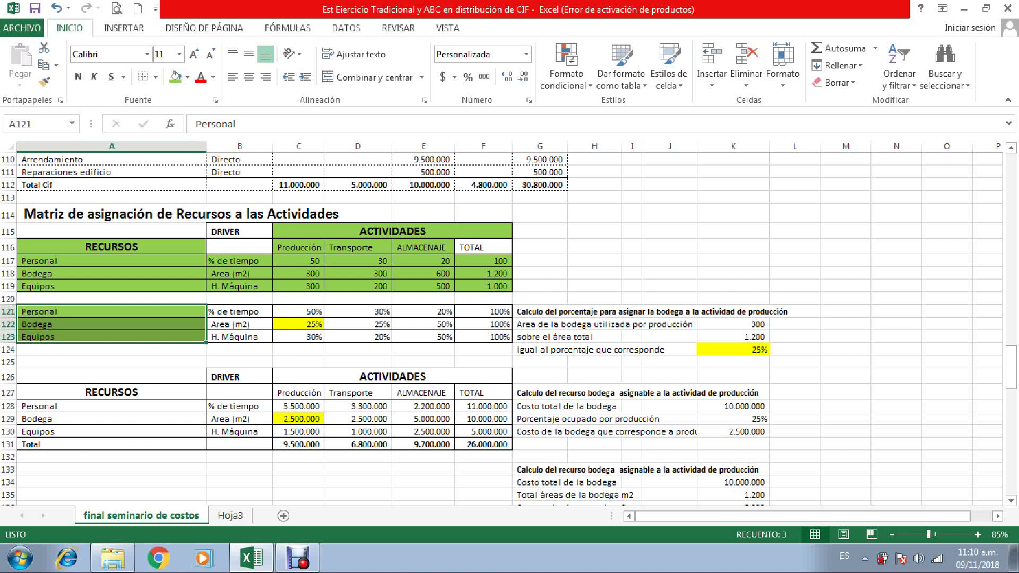
pyautogui.moveTo(239, 311)
pyautogui.mouseDown()
pyautogui.moveTo(239, 325)
pyautogui.moveTo(361, 337)
pyautogui.moveTo(494, 325)
pyautogui.moveTo(493, 336)
pyautogui.mouseUp()
pyautogui.click(298, 325)
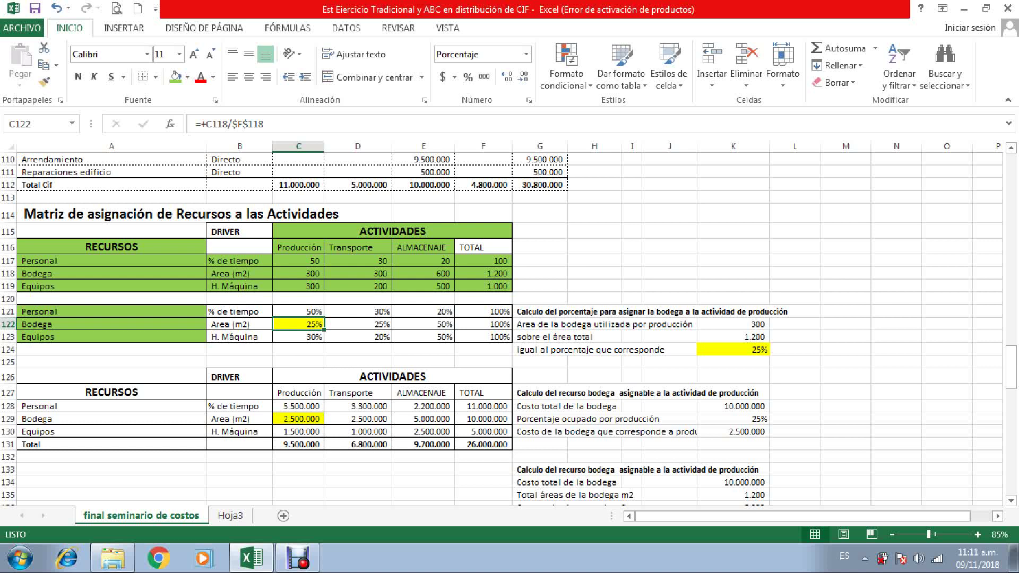
pyautogui.click(111, 325)
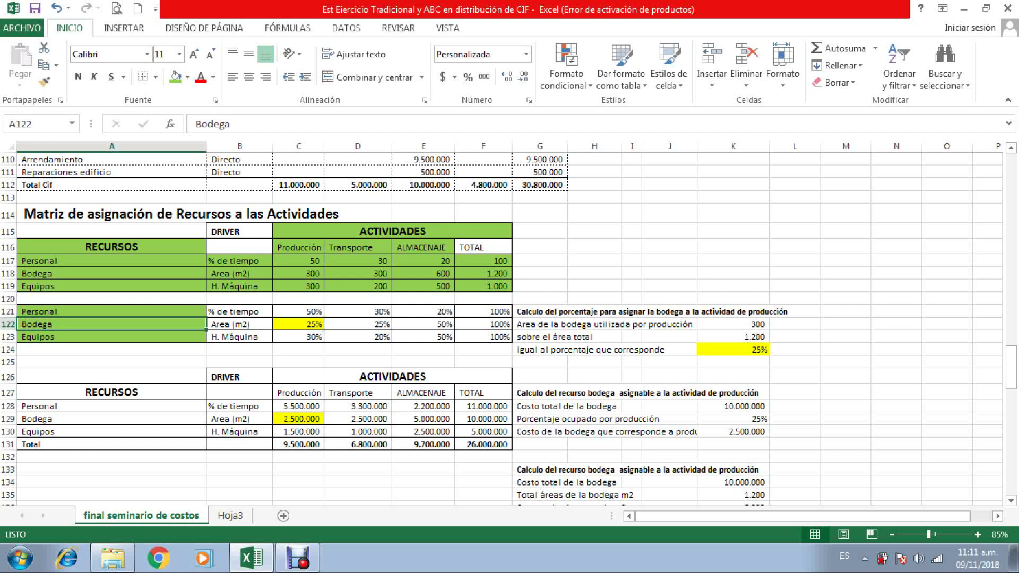
# Check the calculation of Bodega's production percentage in K122:K124 and fill the matching matrix cell C122 green.
pyautogui.click(732, 325)
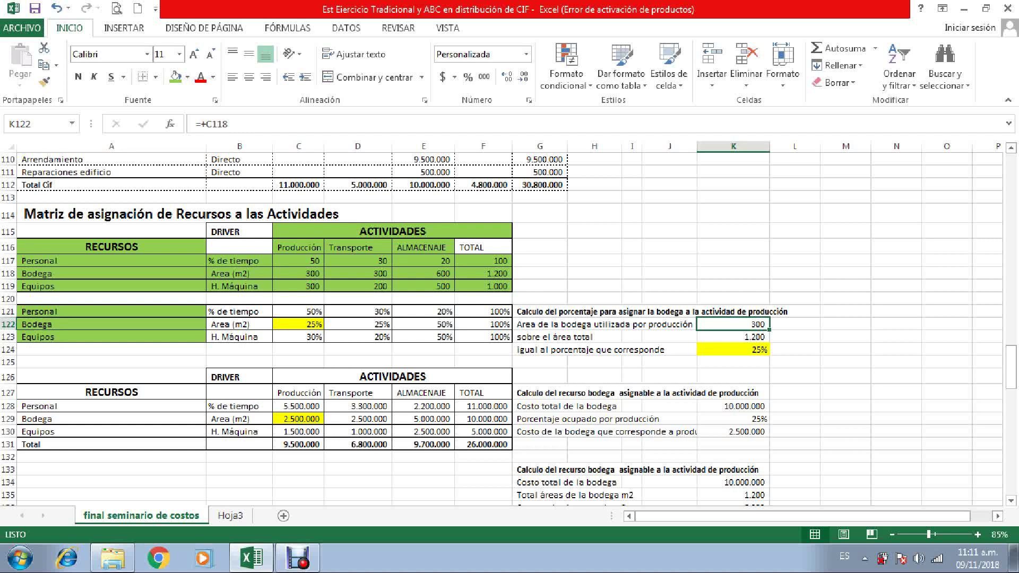
pyautogui.click(539, 338)
pyautogui.click(733, 337)
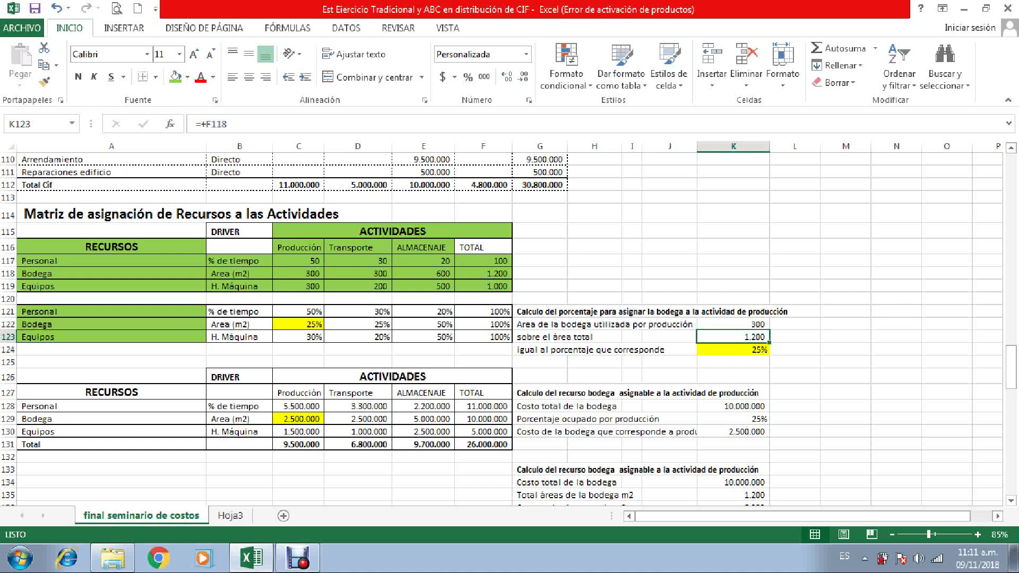
pyautogui.click(733, 349)
pyautogui.click(733, 324)
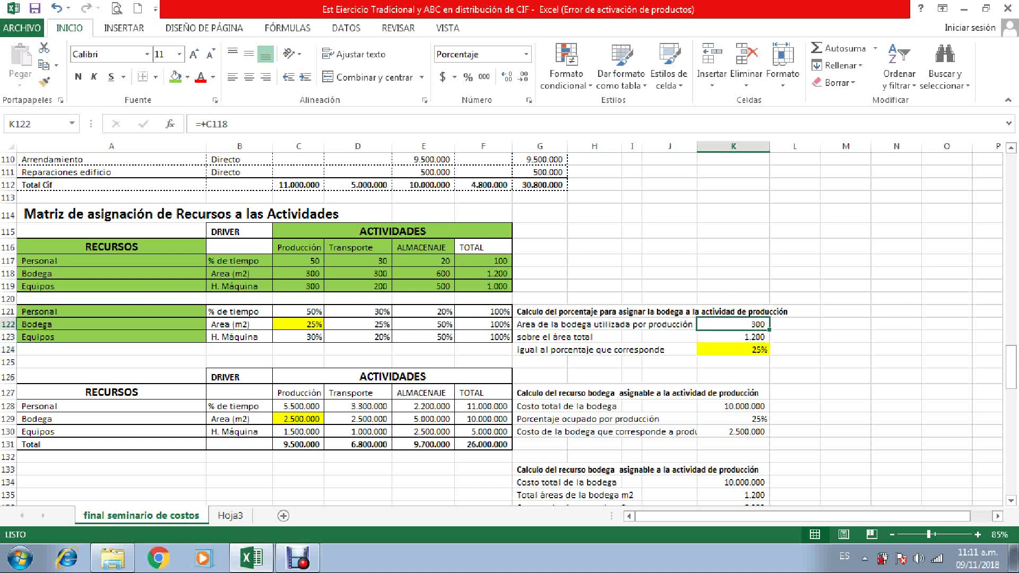
pyautogui.click(733, 337)
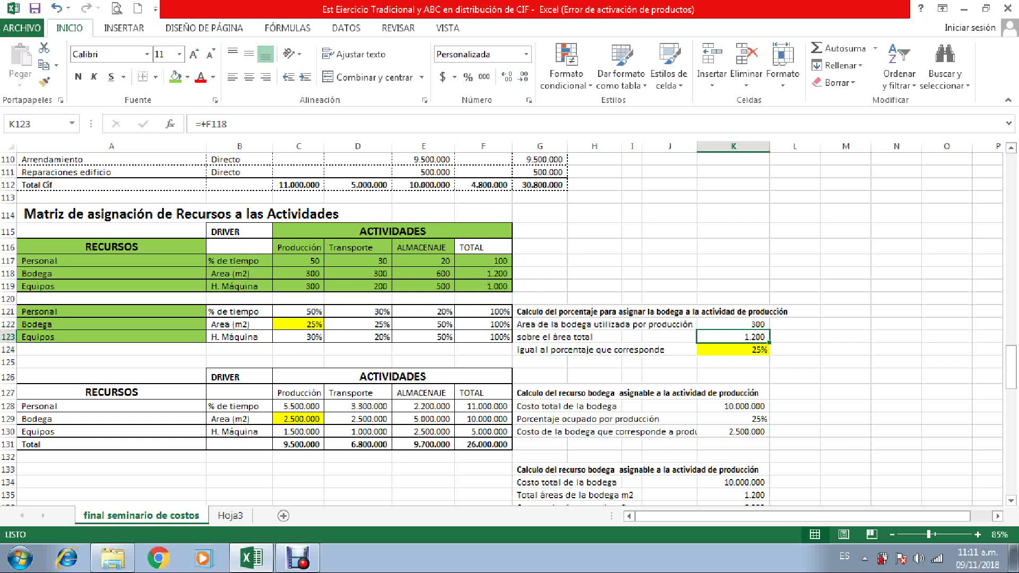
pyautogui.click(733, 350)
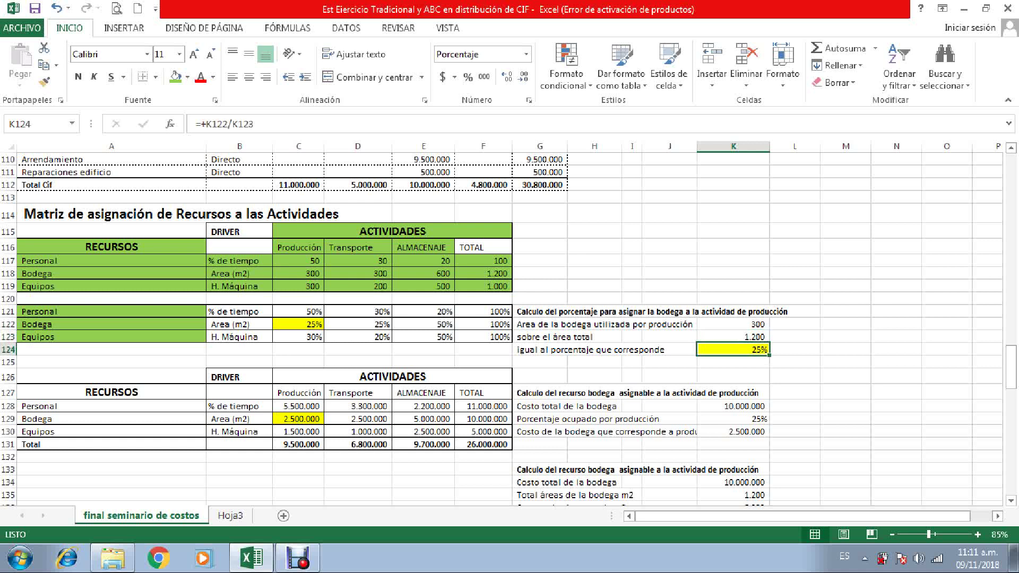
pyautogui.click(299, 324)
pyautogui.click(175, 76)
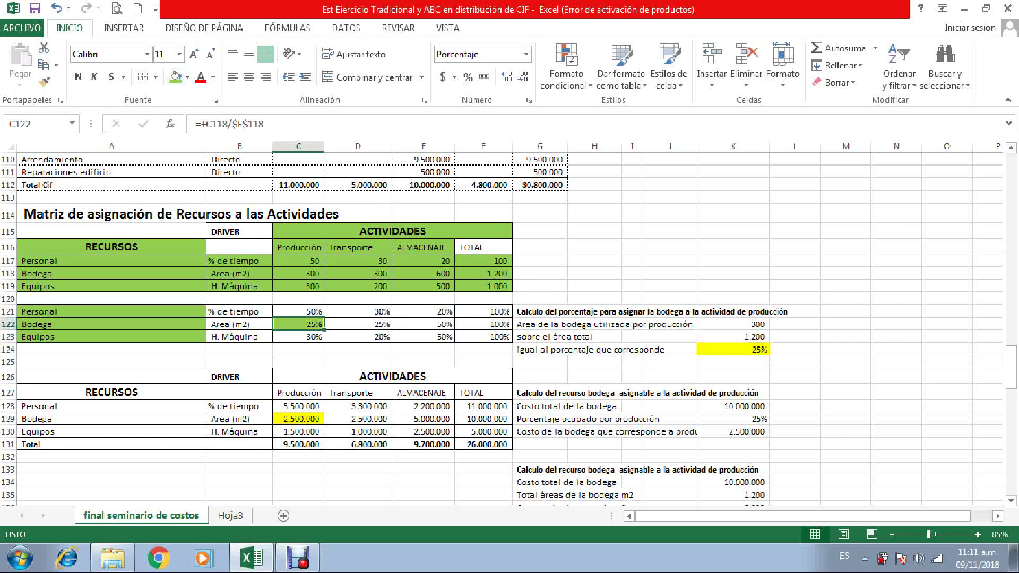
# Fill the calculated Bodega percentage for production (K124) and Bodega's Total Cif in the Recursos table (E112) green.
pyautogui.click(732, 350)
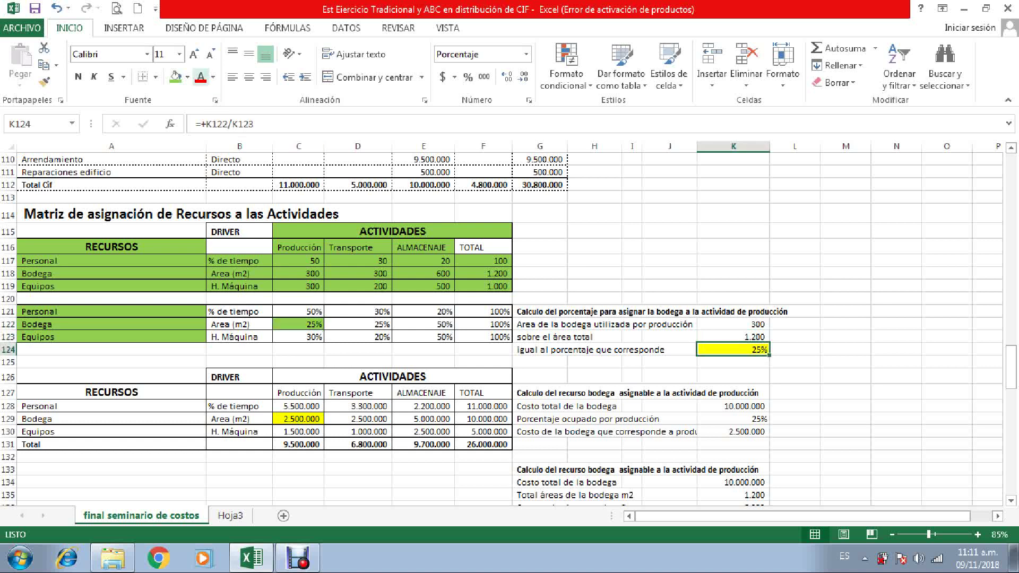
pyautogui.click(175, 76)
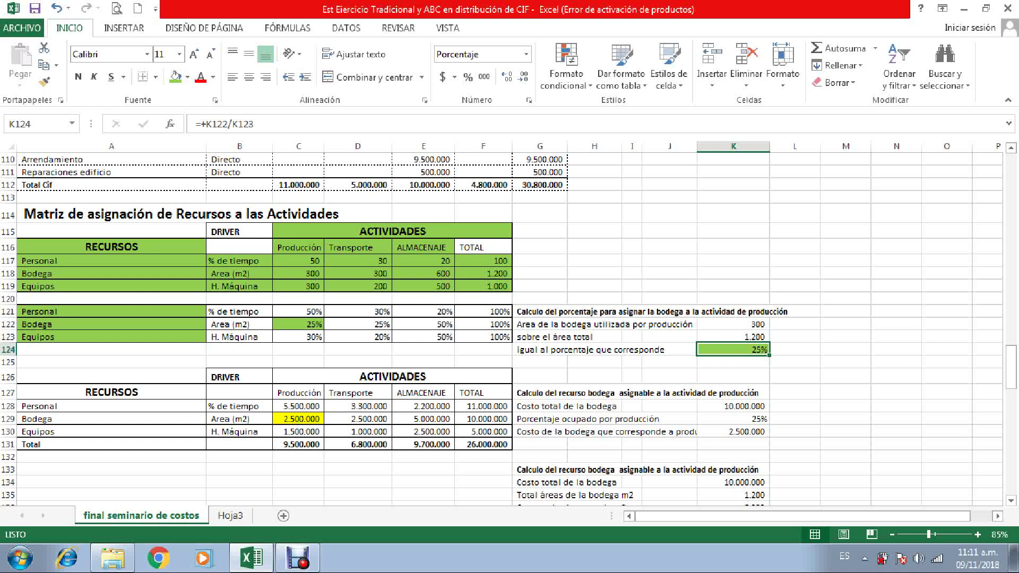
pyautogui.click(482, 419)
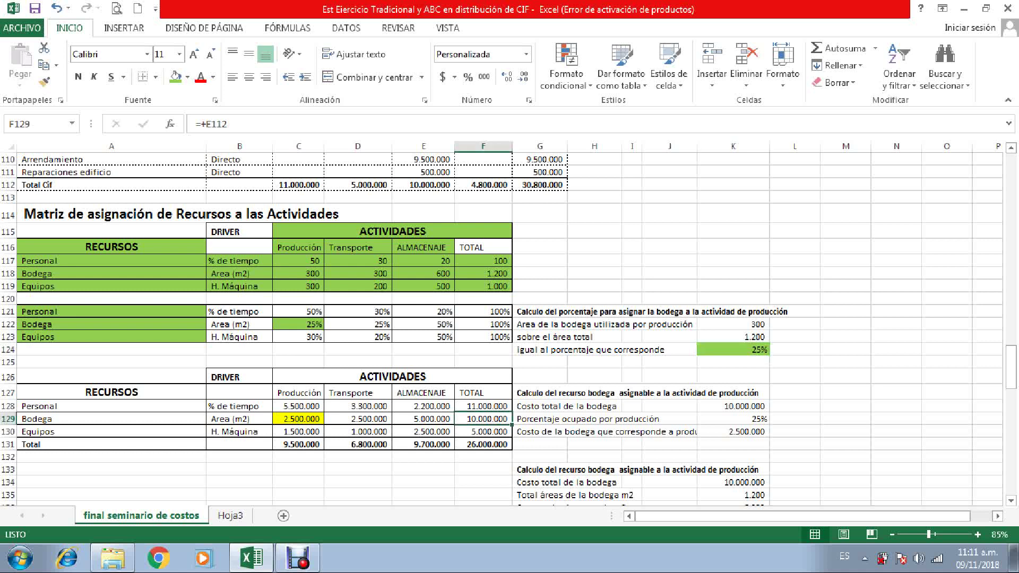
pyautogui.scroll(1, 502, 329)
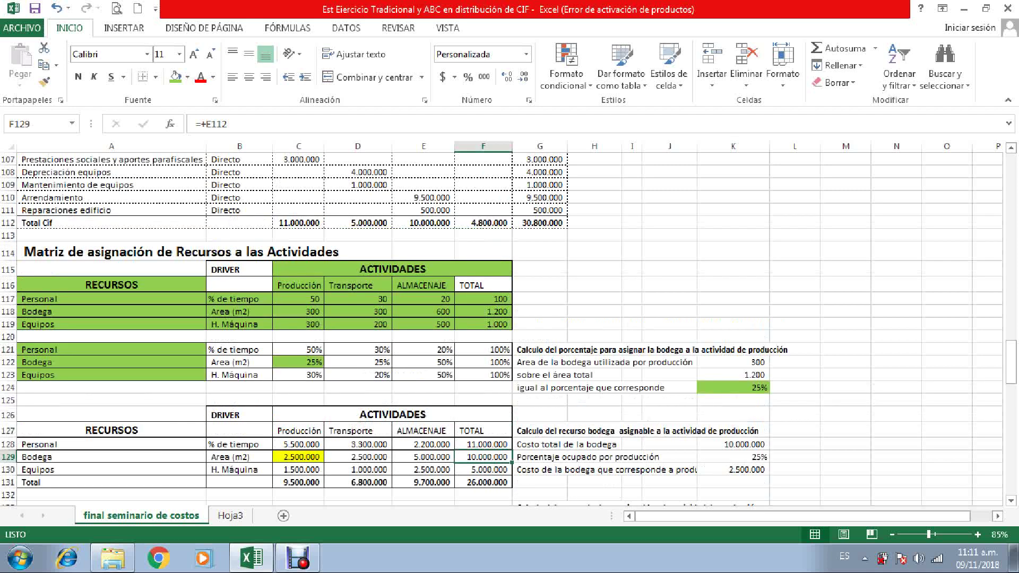
pyautogui.scroll(1, 501, 329)
pyautogui.scroll(1, 501, 329)
pyautogui.click(423, 189)
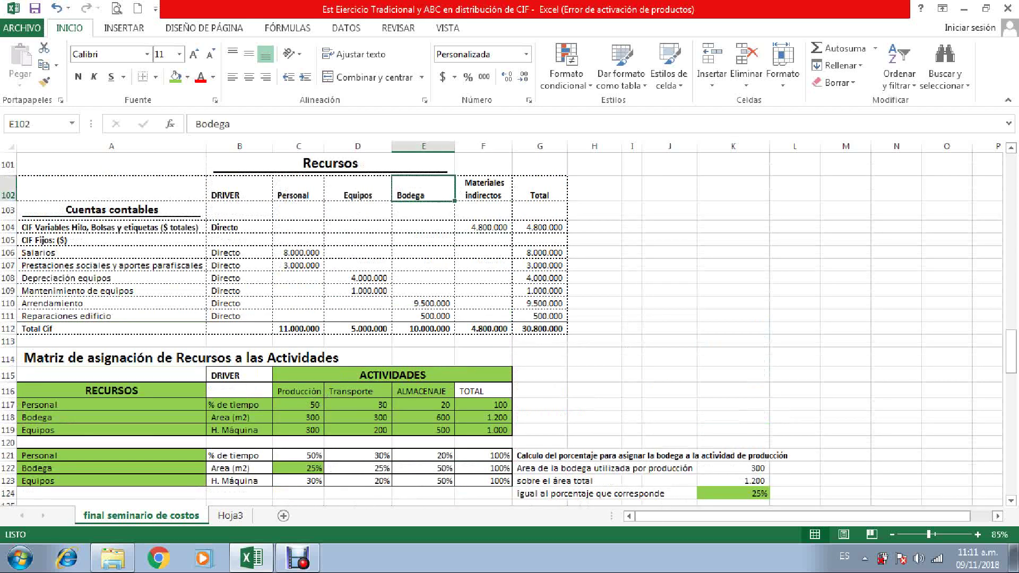
pyautogui.click(424, 329)
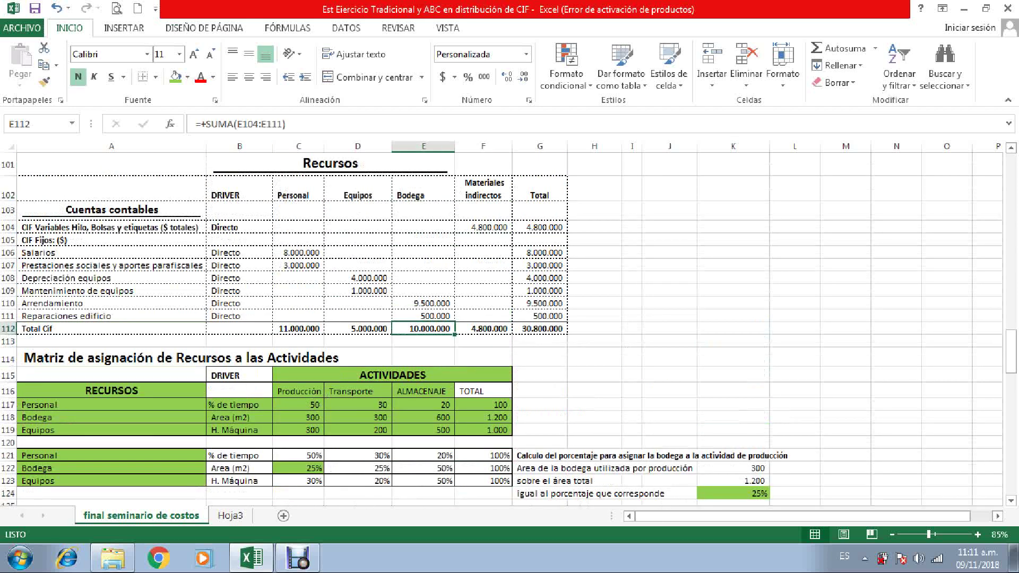
pyautogui.click(174, 77)
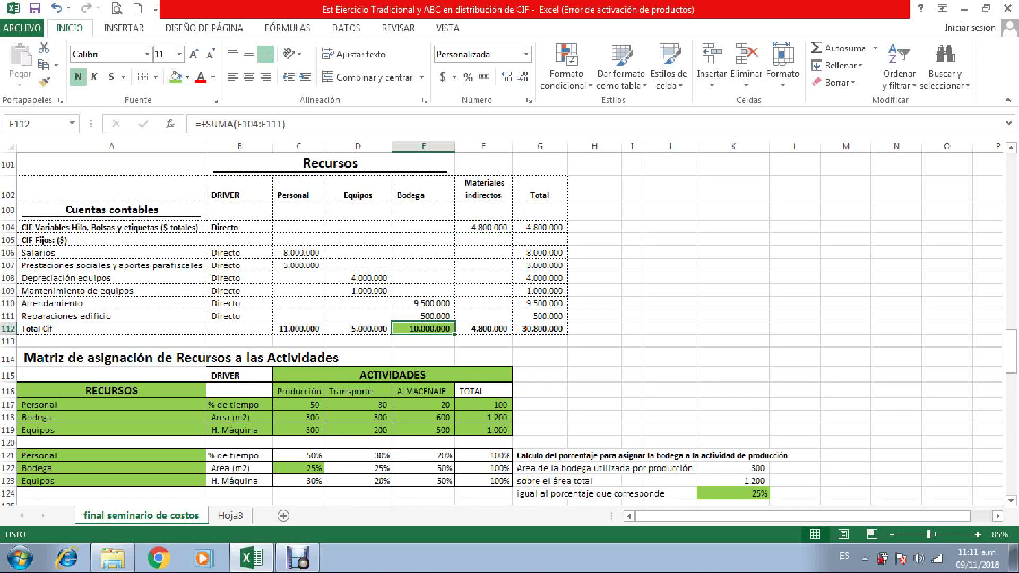
# In the resource cost matrix, fill Bodega's total (F129), its Producción cost (C129) and the Producción heading (C127) green.
pyautogui.scroll(-3, 501, 329)
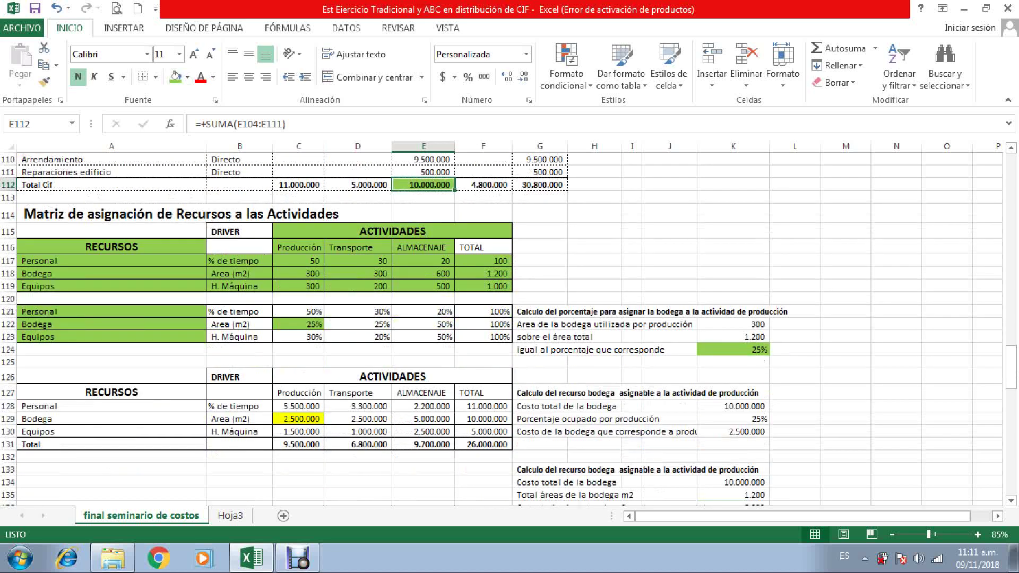
pyautogui.click(483, 418)
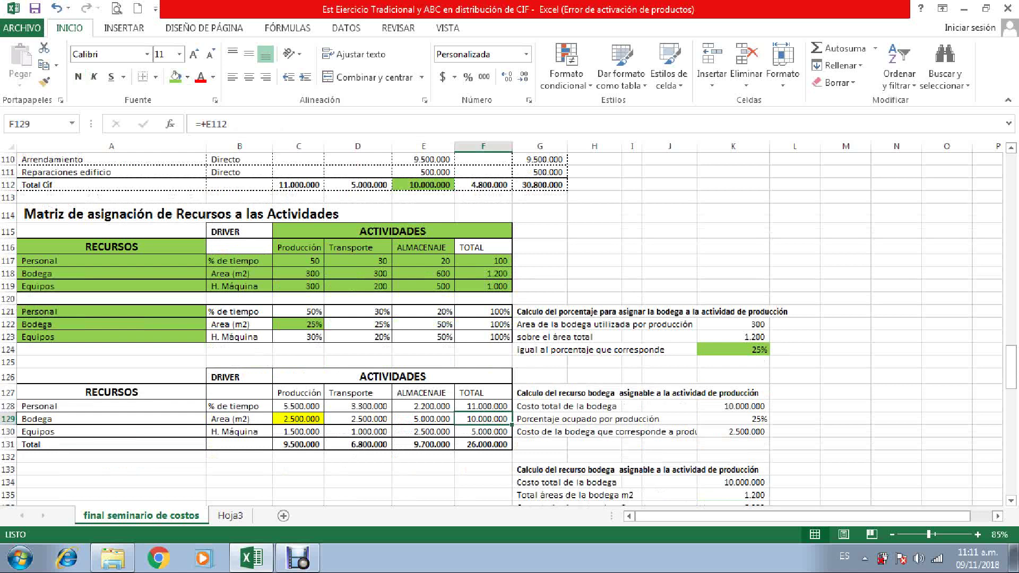
pyautogui.click(175, 77)
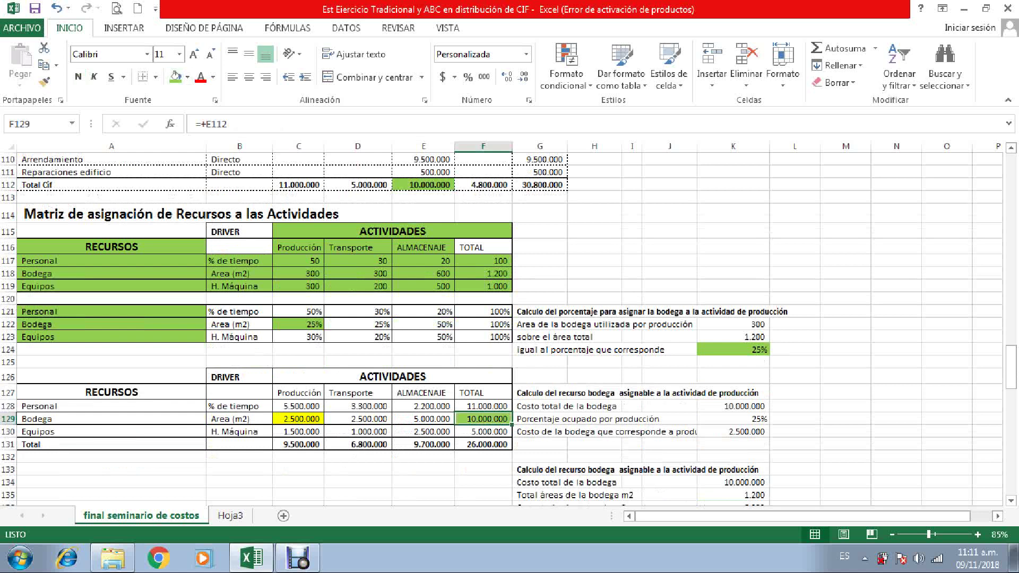
pyautogui.click(299, 419)
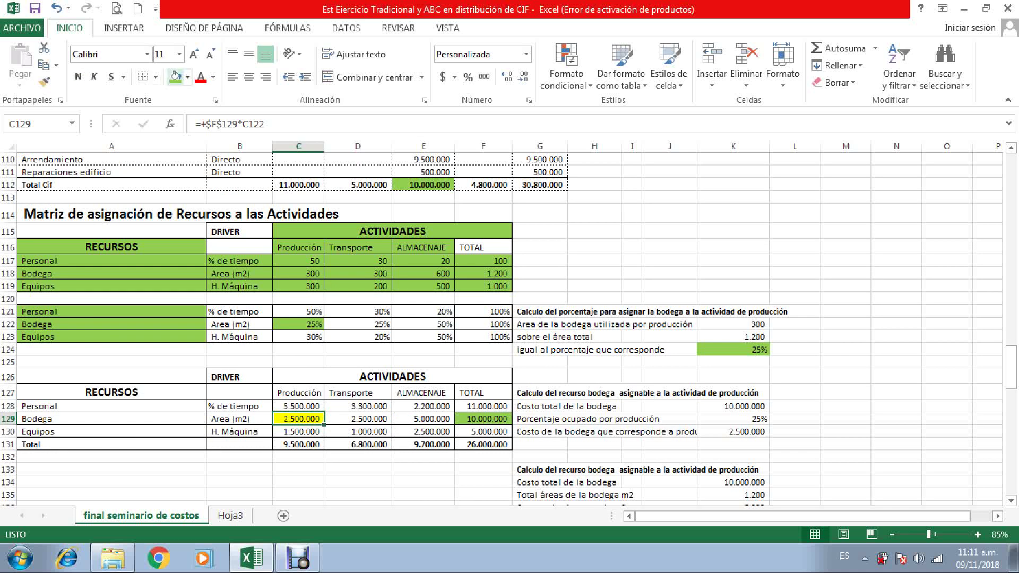
pyautogui.click(175, 77)
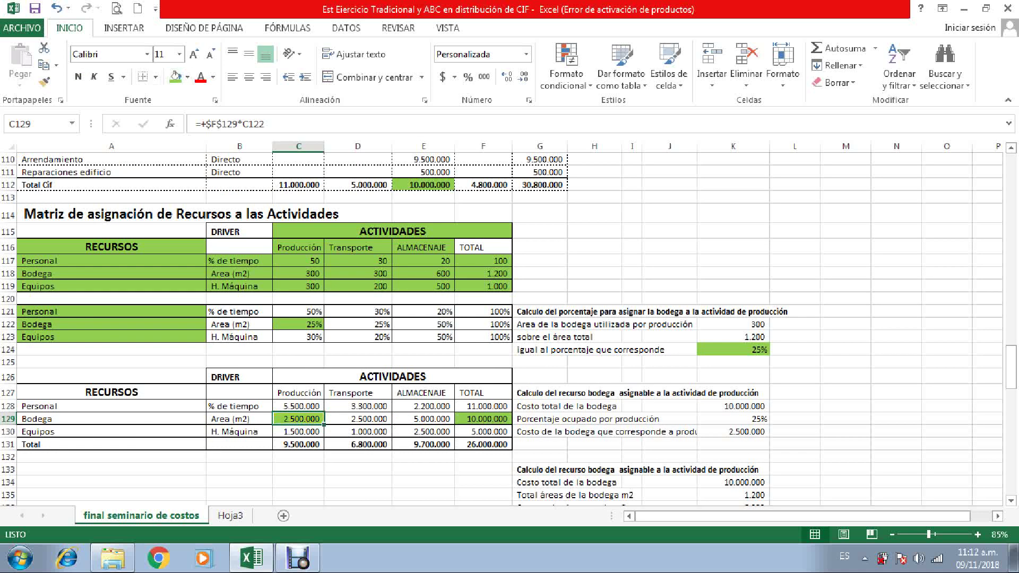
pyautogui.click(298, 393)
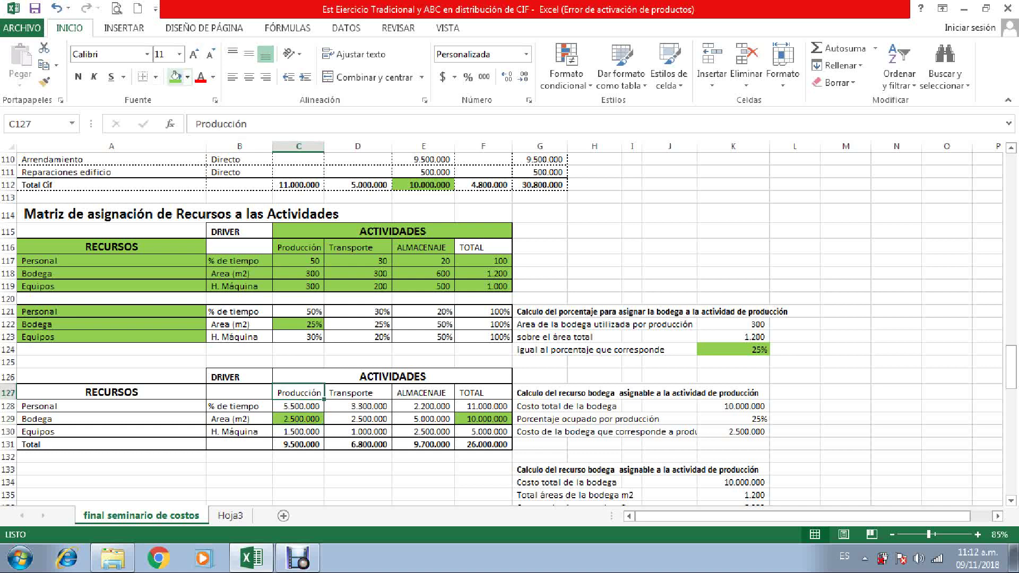
pyautogui.click(176, 77)
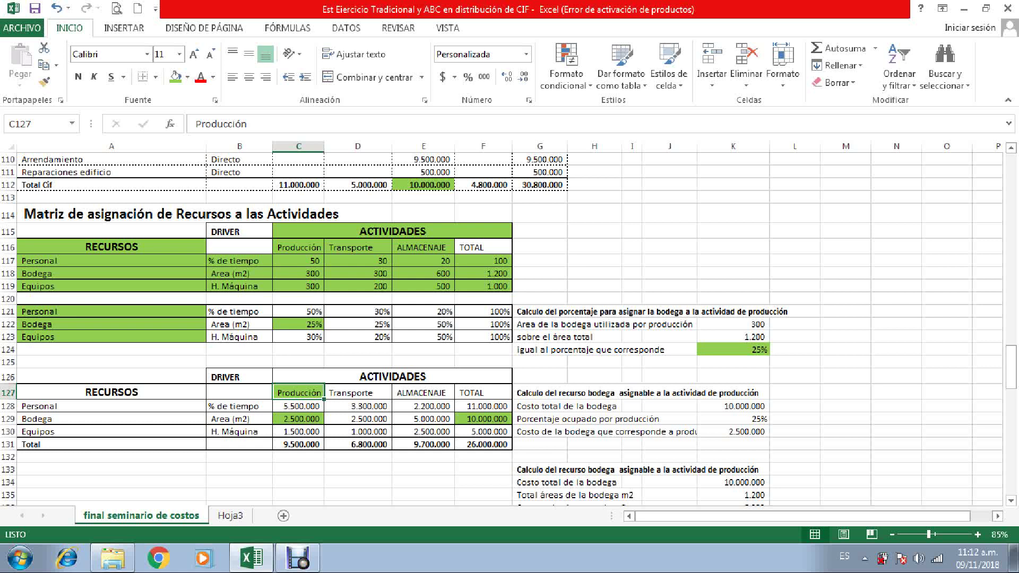
# Fill the Bodega total cost (K134), total area (K135) and unit cost per m2 (K136) of the second calculation green.
pyautogui.scroll(-1, 508, 326)
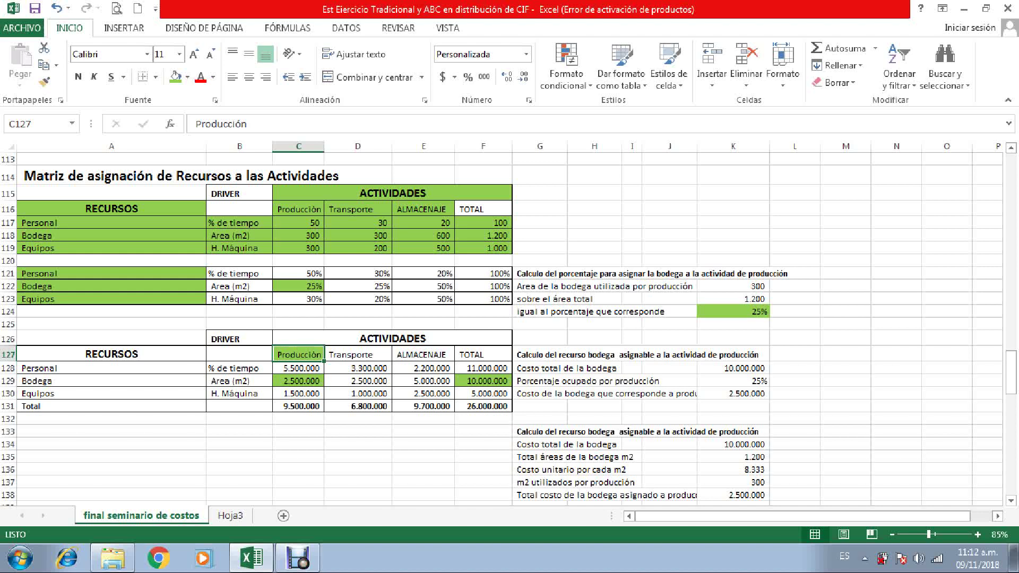
pyautogui.click(732, 445)
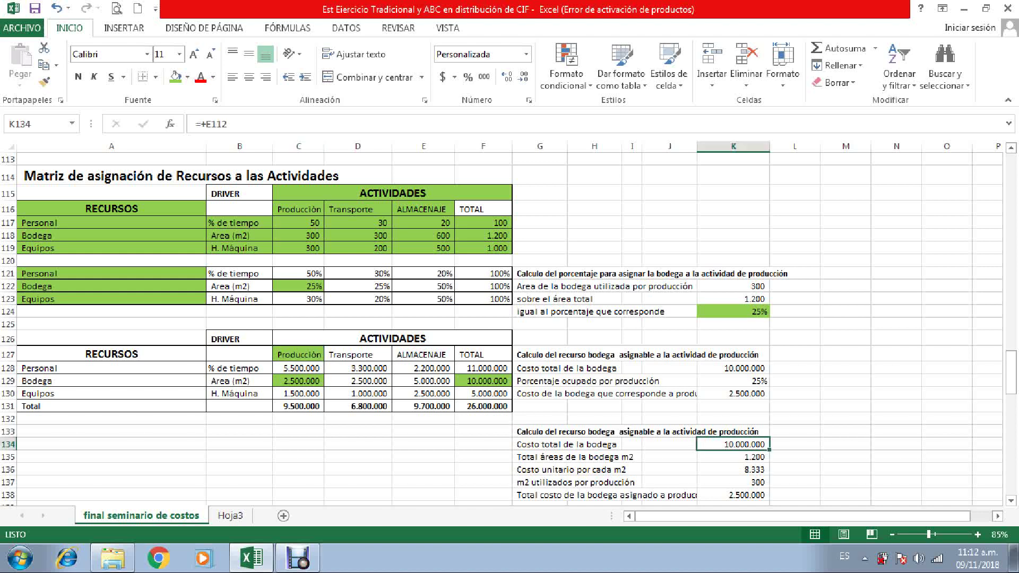
pyautogui.click(176, 76)
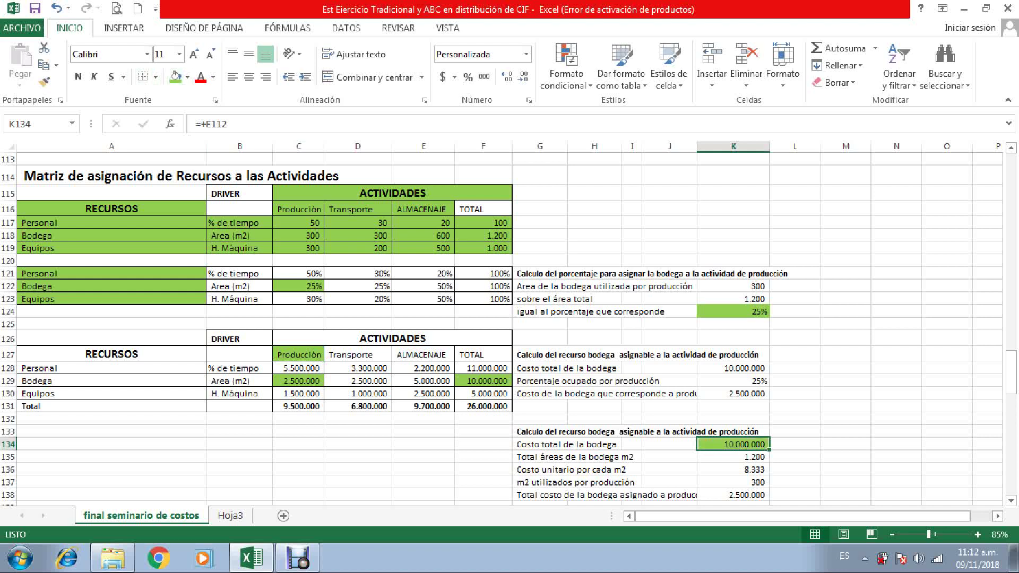
pyautogui.click(733, 457)
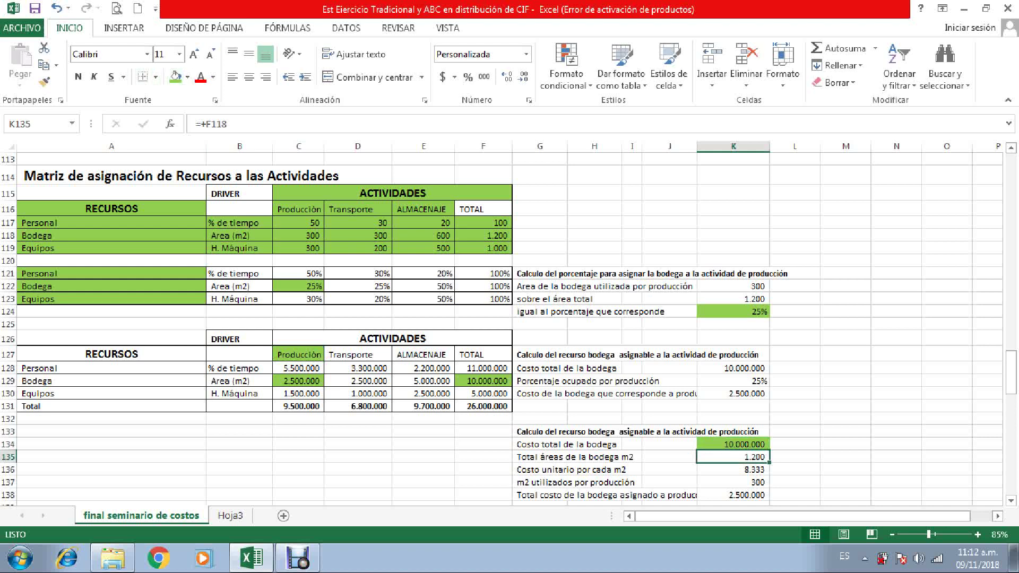
pyautogui.click(175, 77)
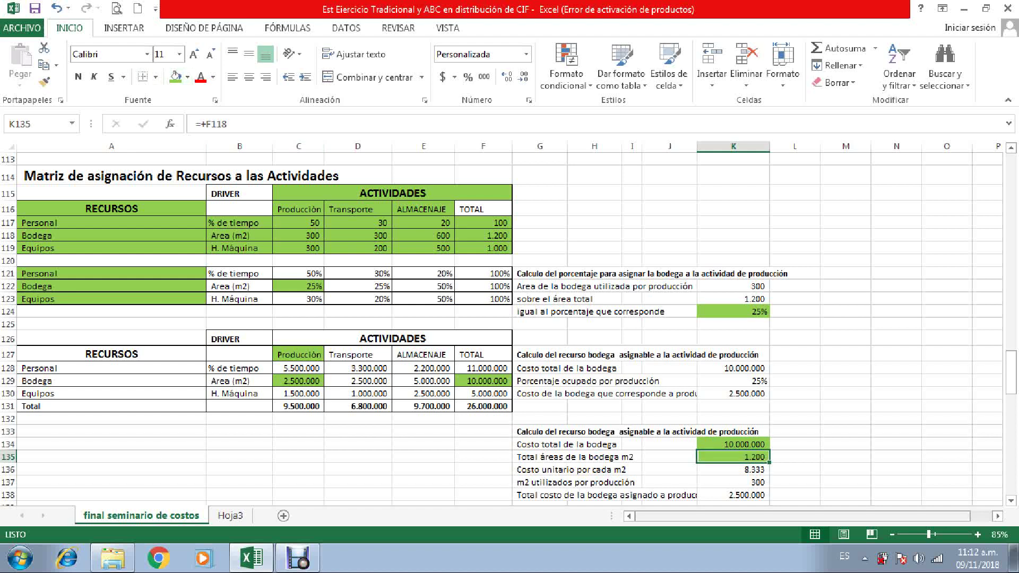
pyautogui.press('Down')
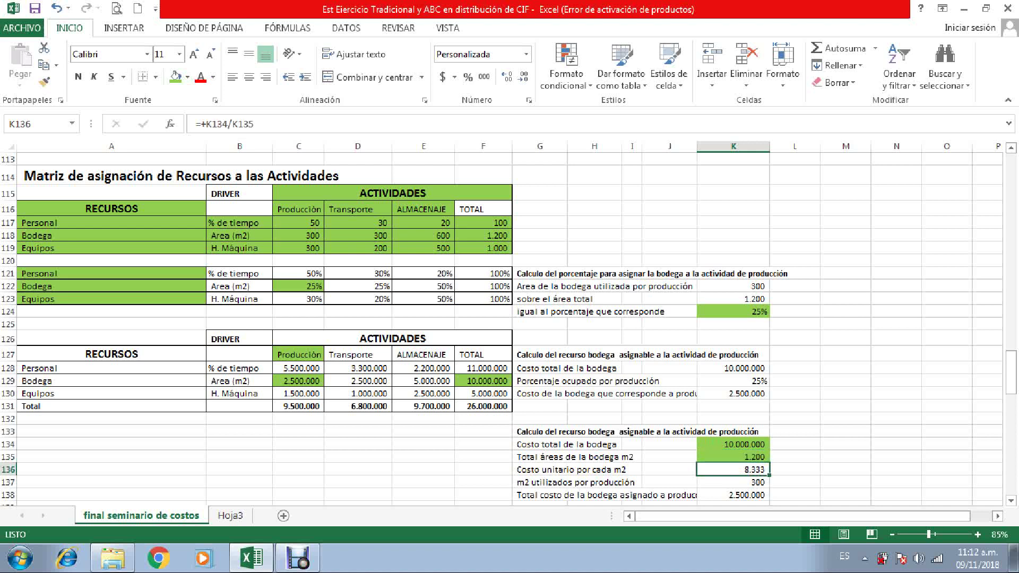
pyautogui.click(174, 76)
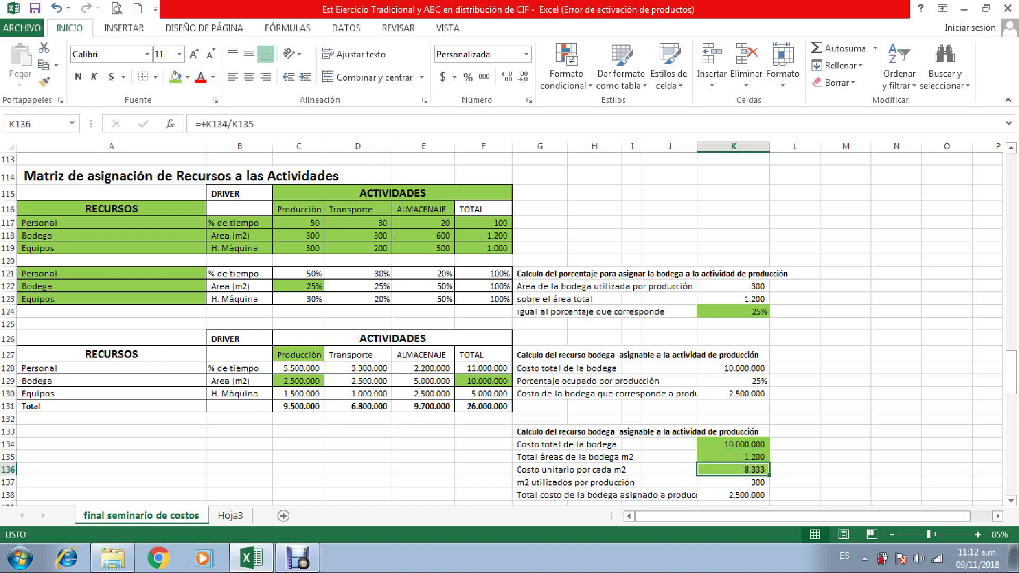
# Fill the m2 used by production (K137) and the total Bodega cost assigned to production (K138) green.
pyautogui.click(733, 482)
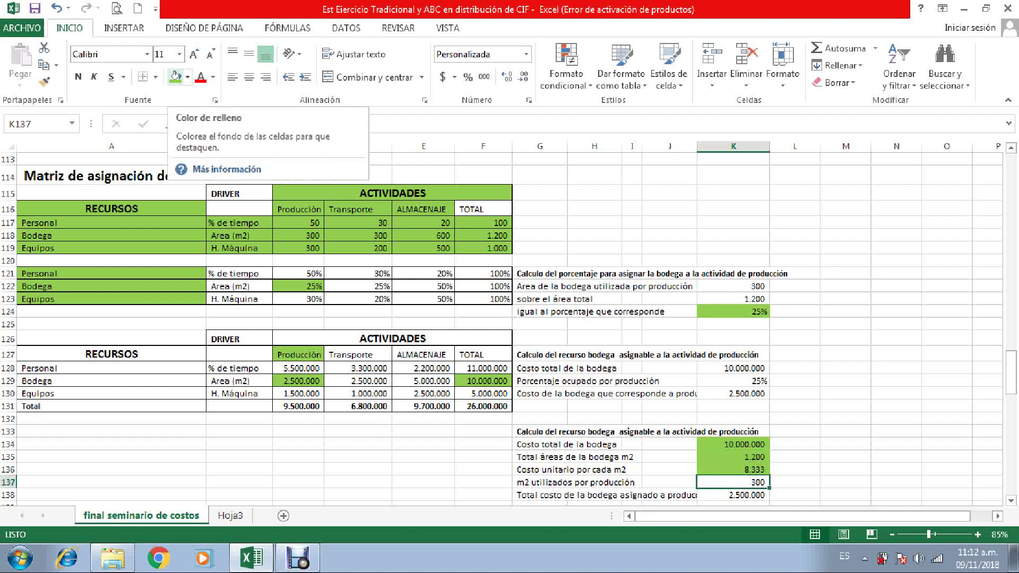
pyautogui.click(176, 77)
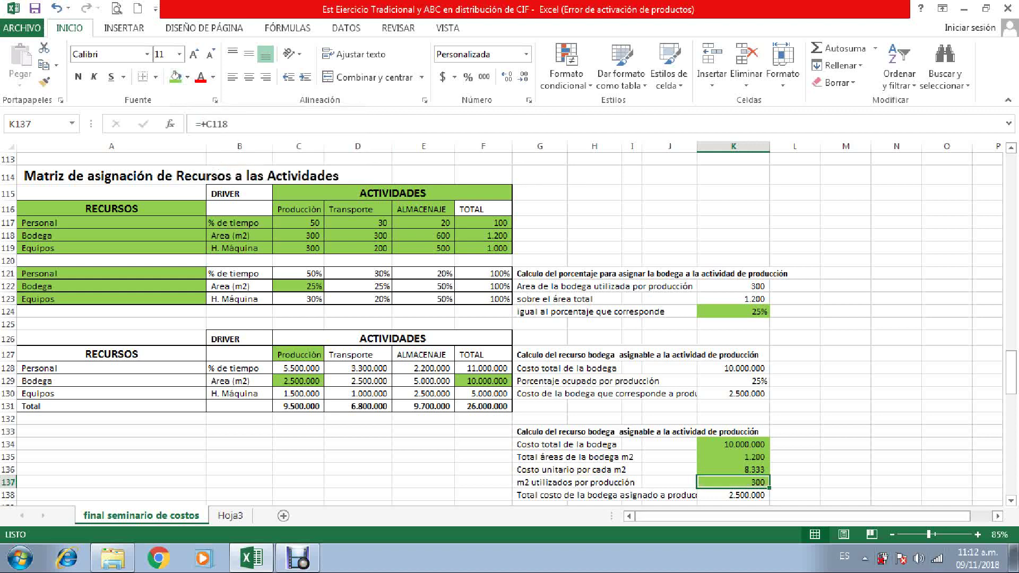
pyautogui.click(733, 470)
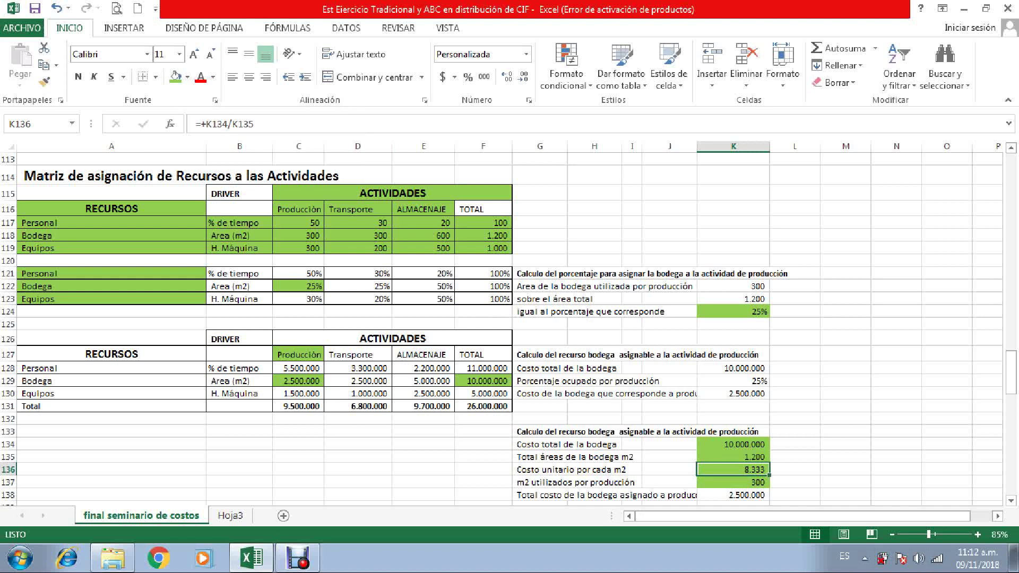
pyautogui.click(733, 495)
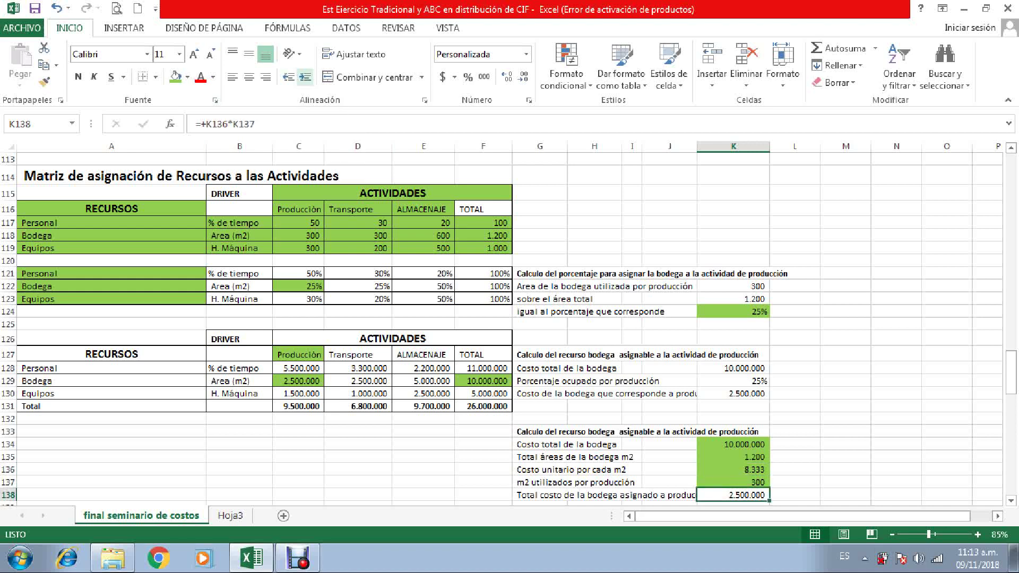
pyautogui.click(175, 77)
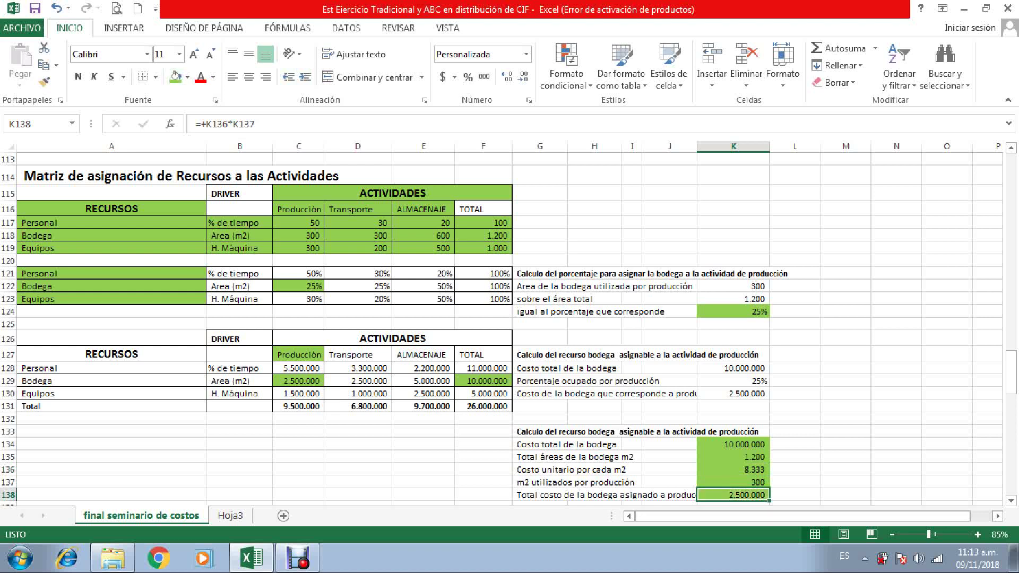
# Fill the ACTIVIDADES (A145) and PRODUCTOS (C144) headings of the activities-to-products assignment matrix green.
pyautogui.scroll(-1, 510, 329)
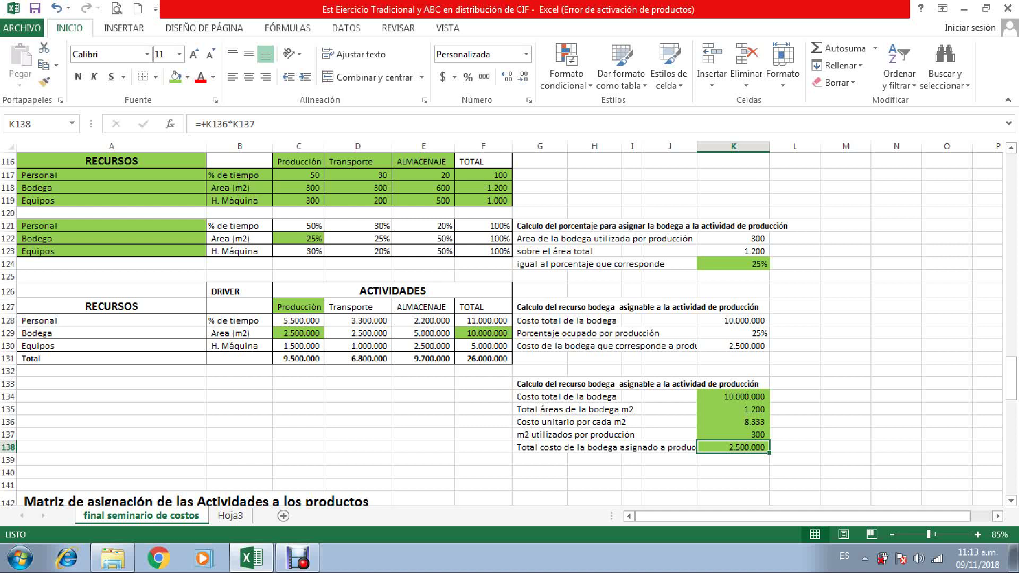
pyautogui.scroll(-1, 509, 329)
pyautogui.scroll(-2, 510, 329)
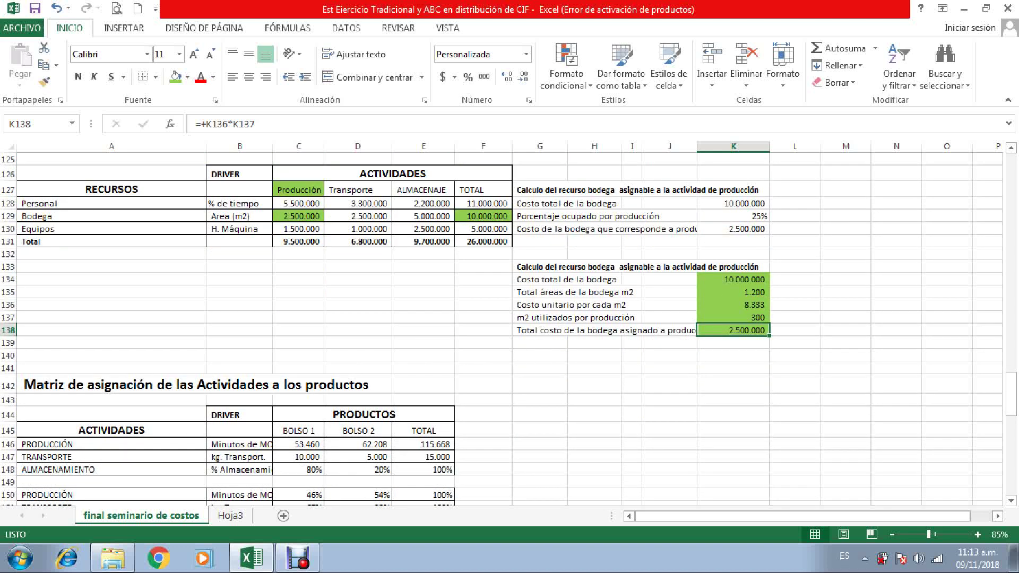
pyautogui.scroll(-4, 509, 329)
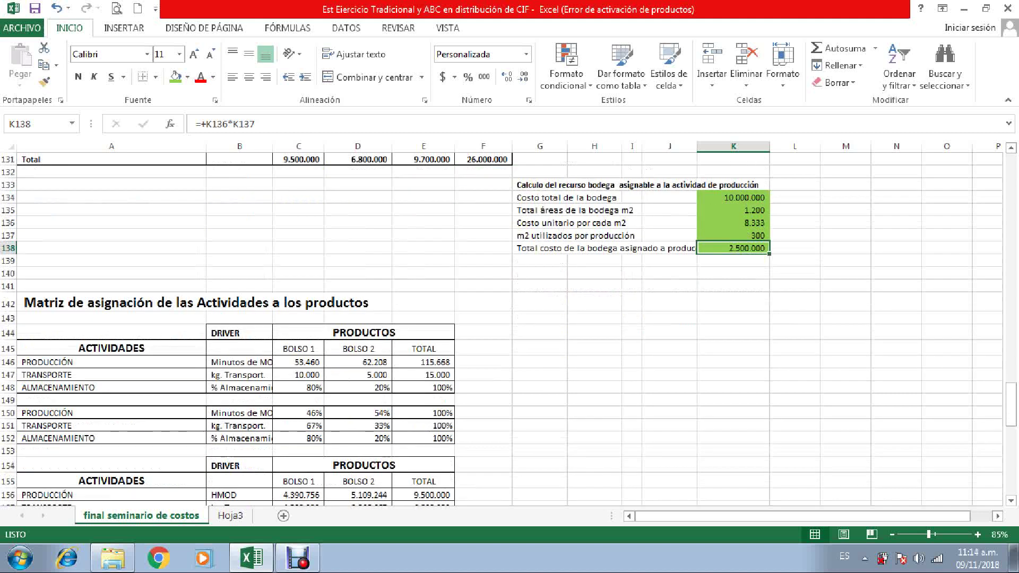
pyautogui.scroll(-1, 509, 329)
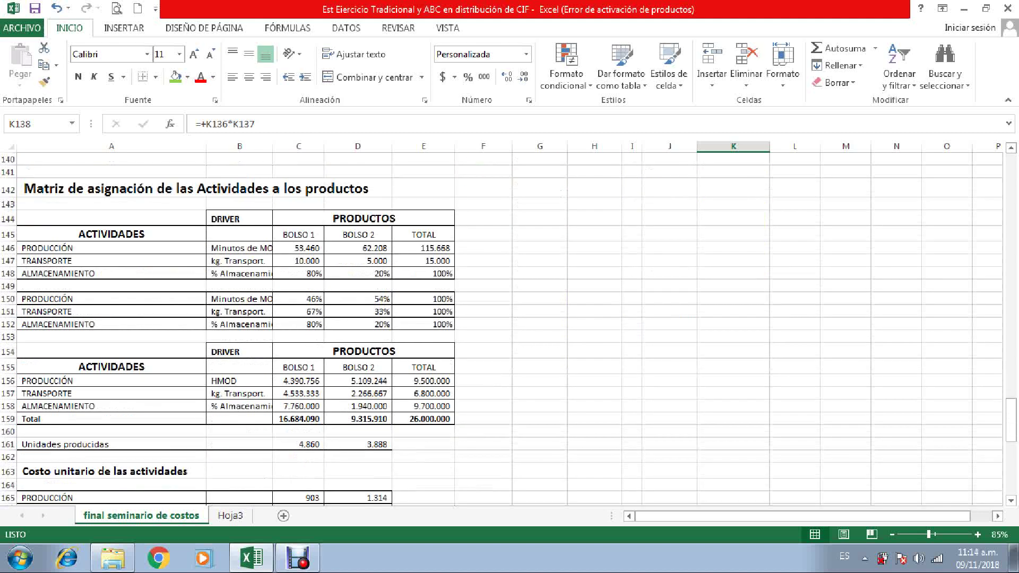
pyautogui.click(111, 234)
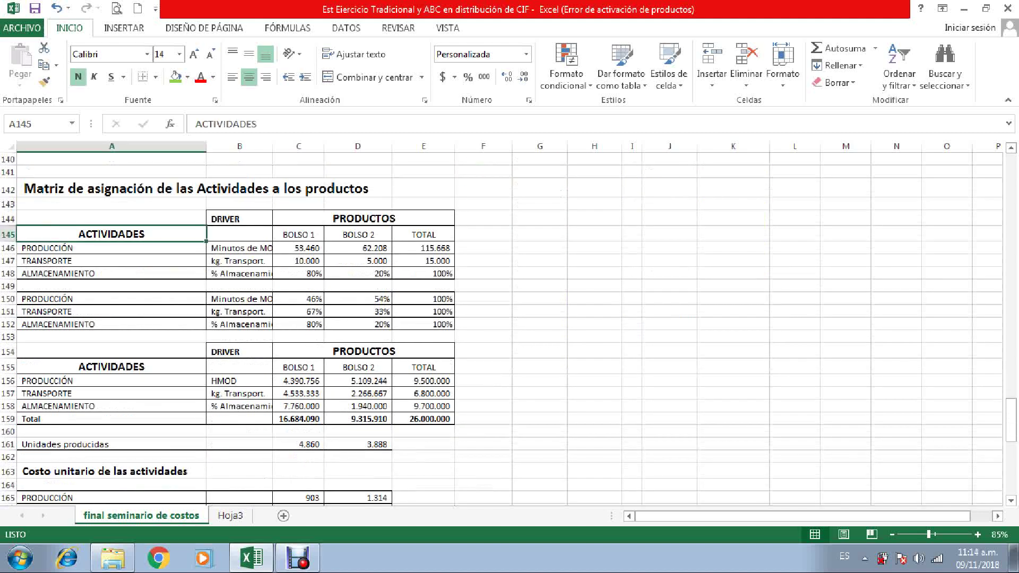
pyautogui.click(176, 77)
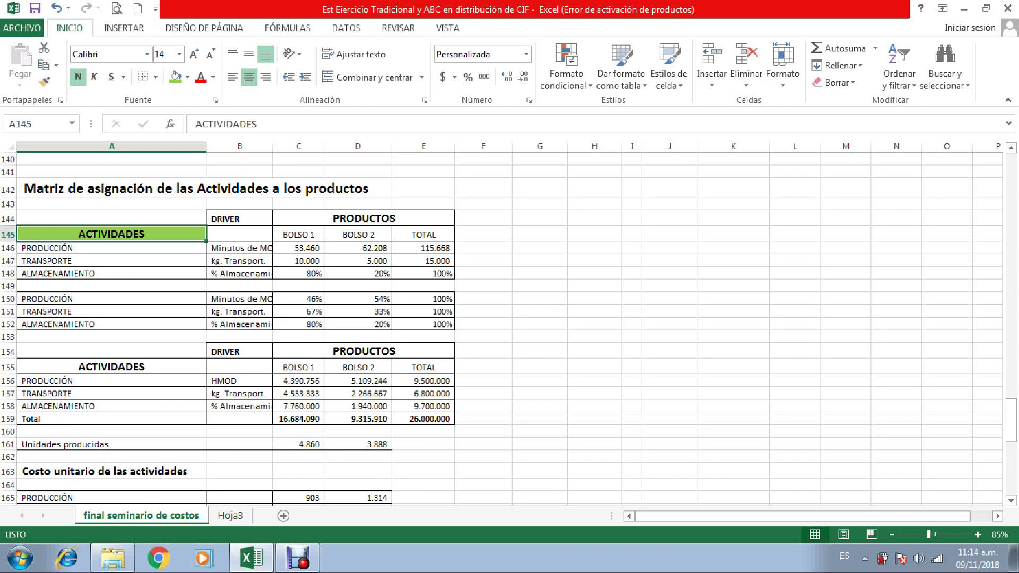
pyautogui.click(363, 218)
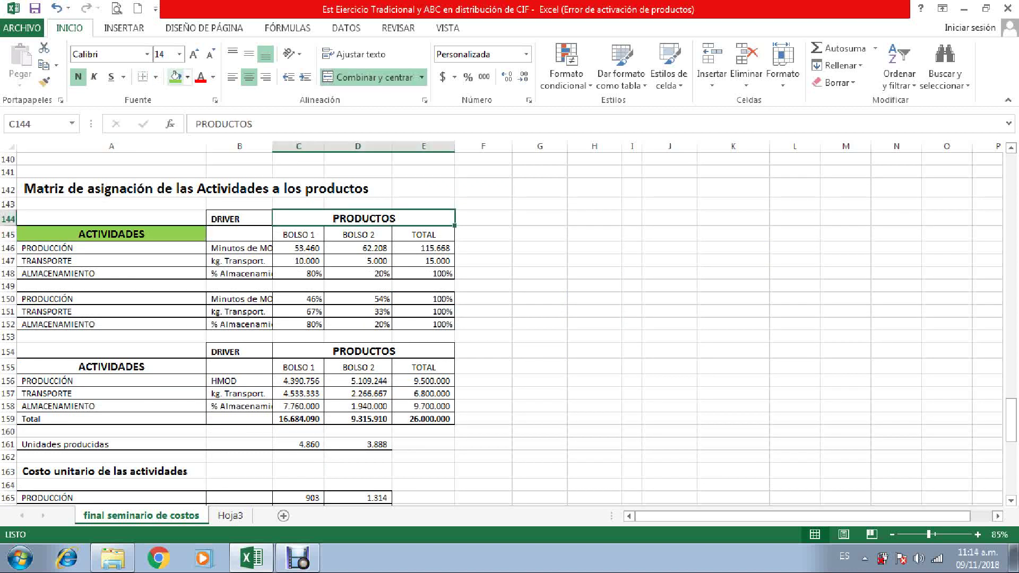
pyautogui.click(176, 77)
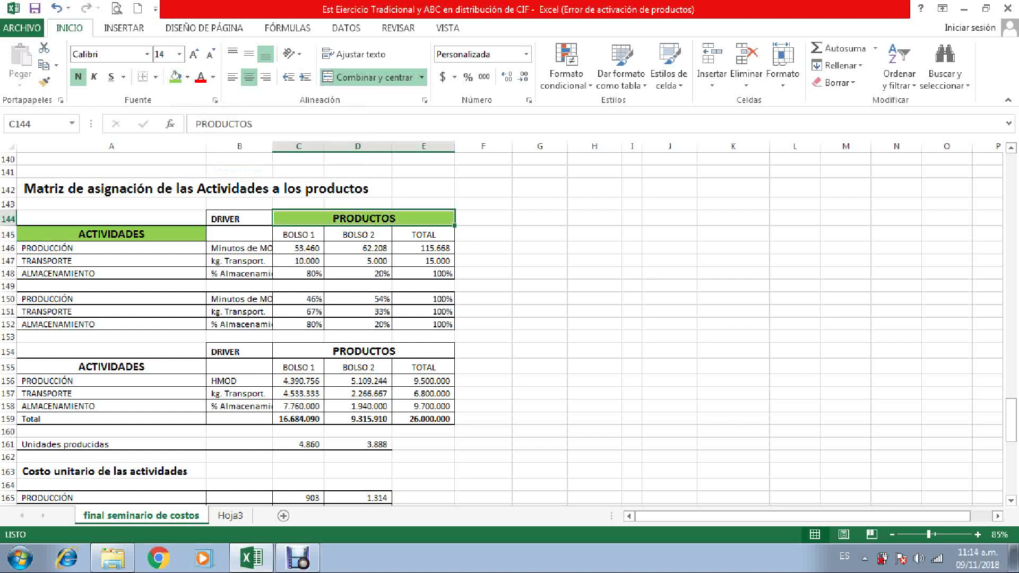
# Fill the activity names and their drivers in A146:B148 of the activities-to-products matrix with green.
pyautogui.moveTo(112, 248); pyautogui.dragTo(112, 273)
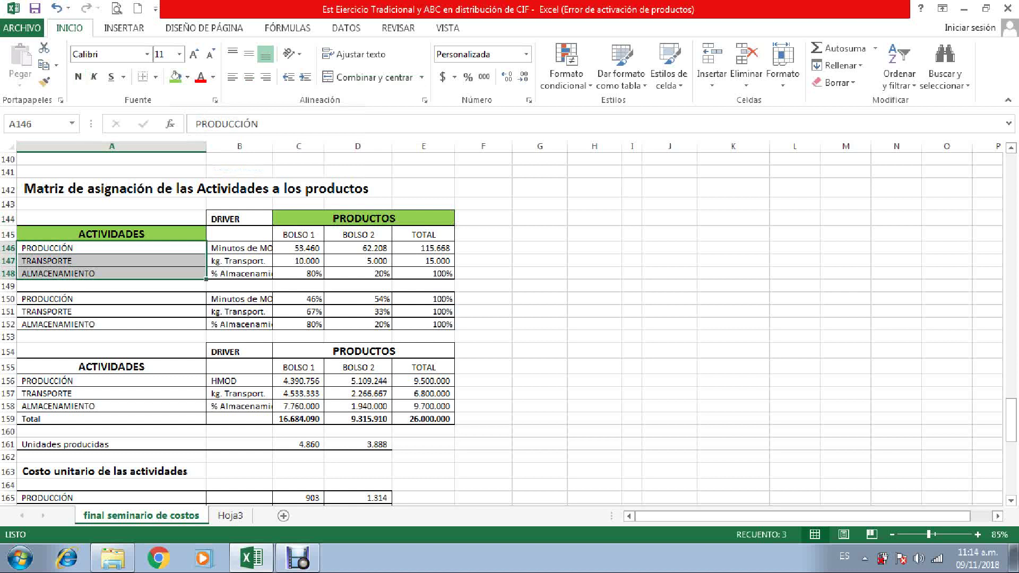
pyautogui.click(176, 77)
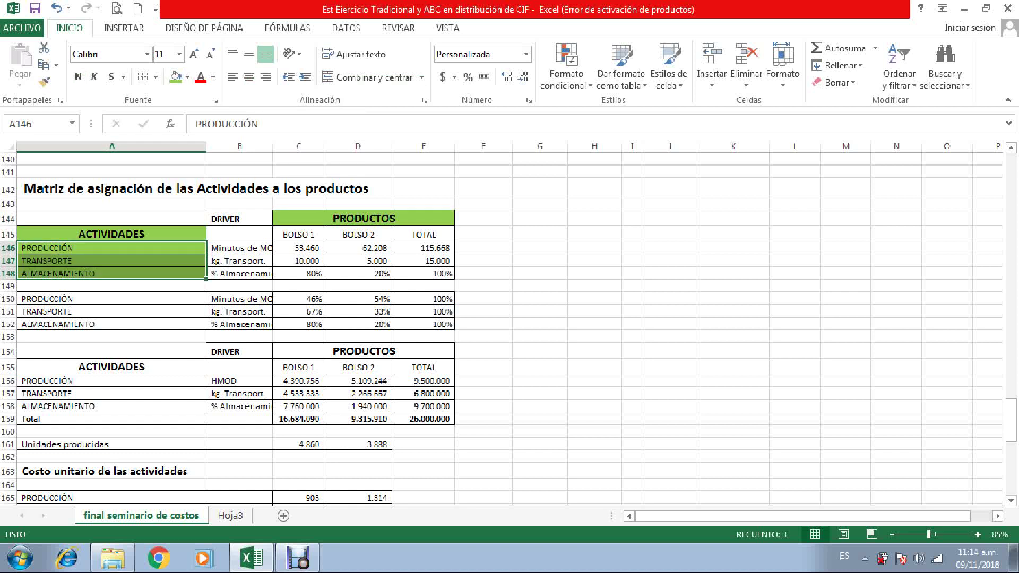
pyautogui.moveTo(239, 248); pyautogui.dragTo(239, 274)
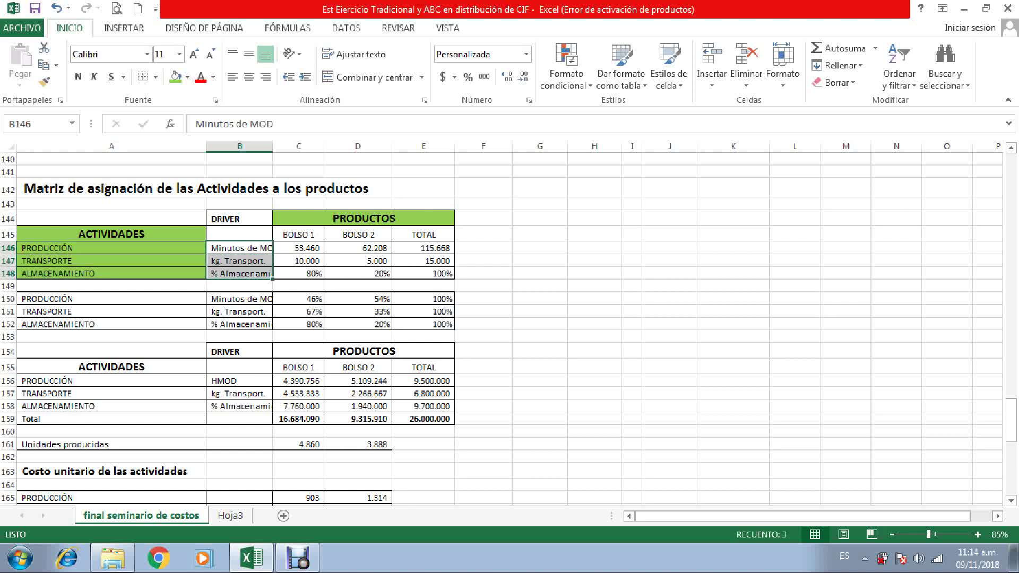
pyautogui.click(175, 77)
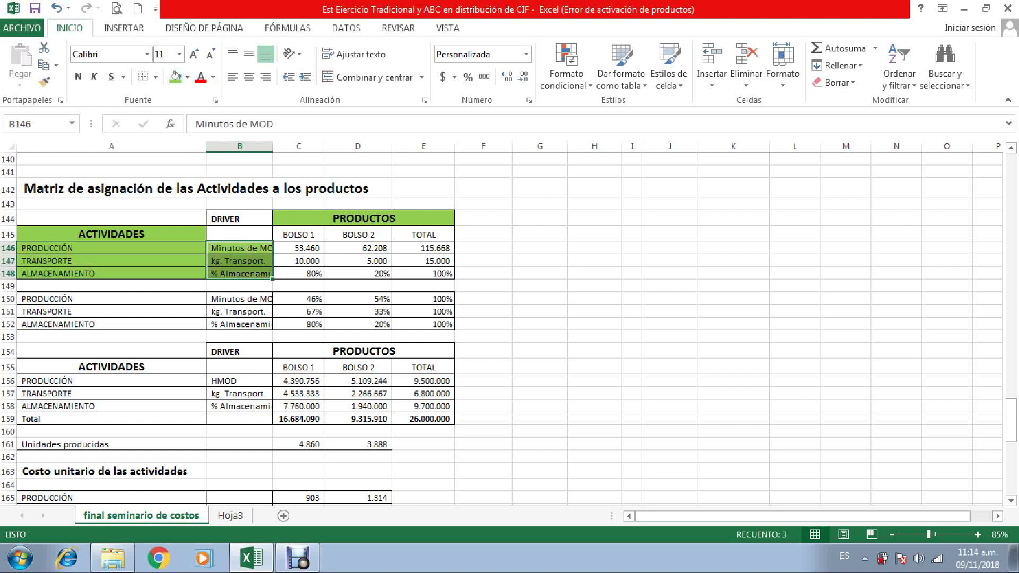
pyautogui.hotkey('ctrl', 'z')
# Fill the BOLSO 1 and BOLSO 2 headings in C145:D145 with green.
pyautogui.click(111, 248)
pyautogui.moveTo(298, 234); pyautogui.dragTo(359, 234)
pyautogui.click(175, 77)
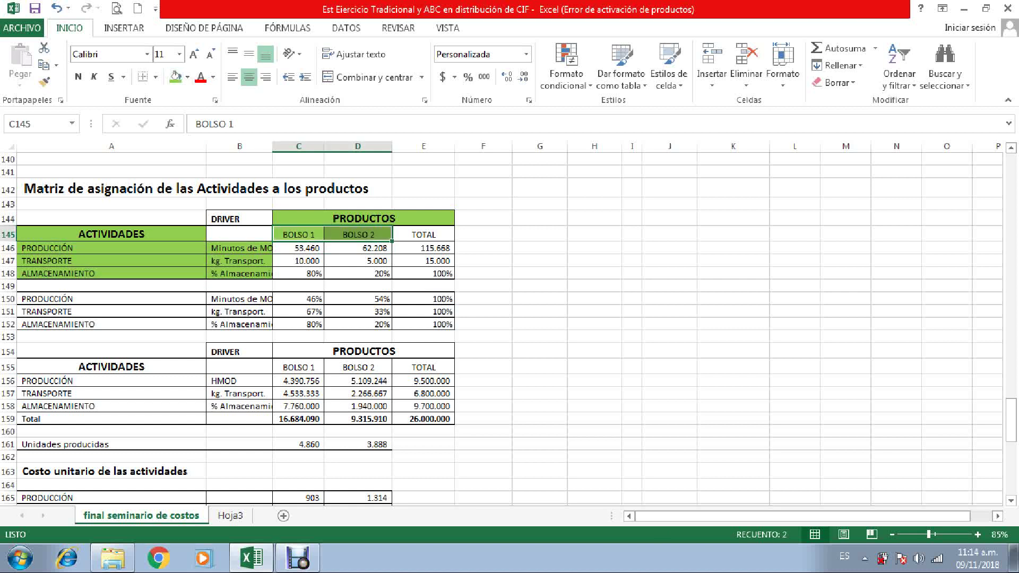
# Fill the BOLSO 1 and BOLSO 2 driver quantities for all three activities in C146:D148 with green.
pyautogui.click(239, 248)
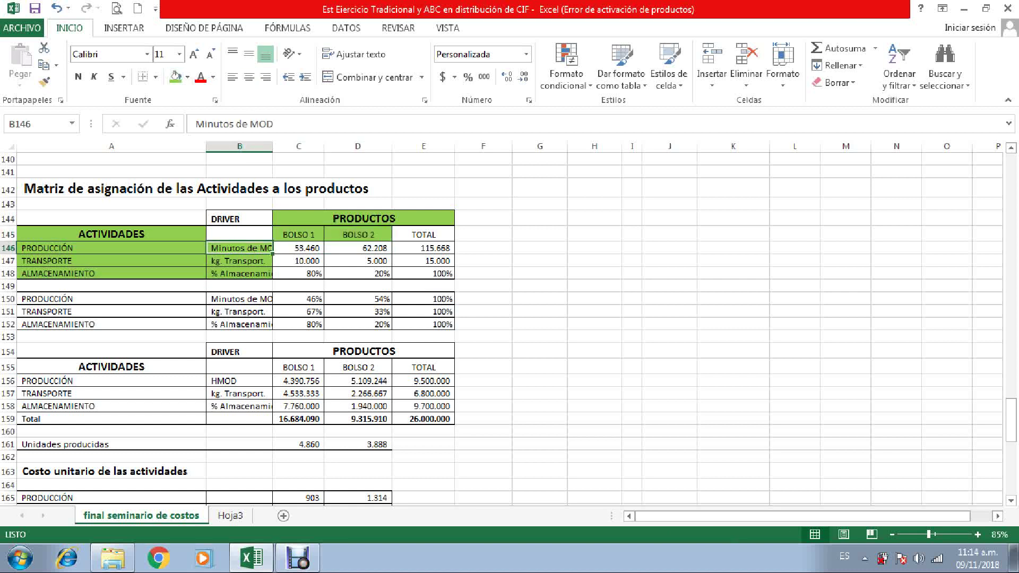
pyautogui.click(298, 248)
pyautogui.moveTo(299, 248); pyautogui.dragTo(357, 248)
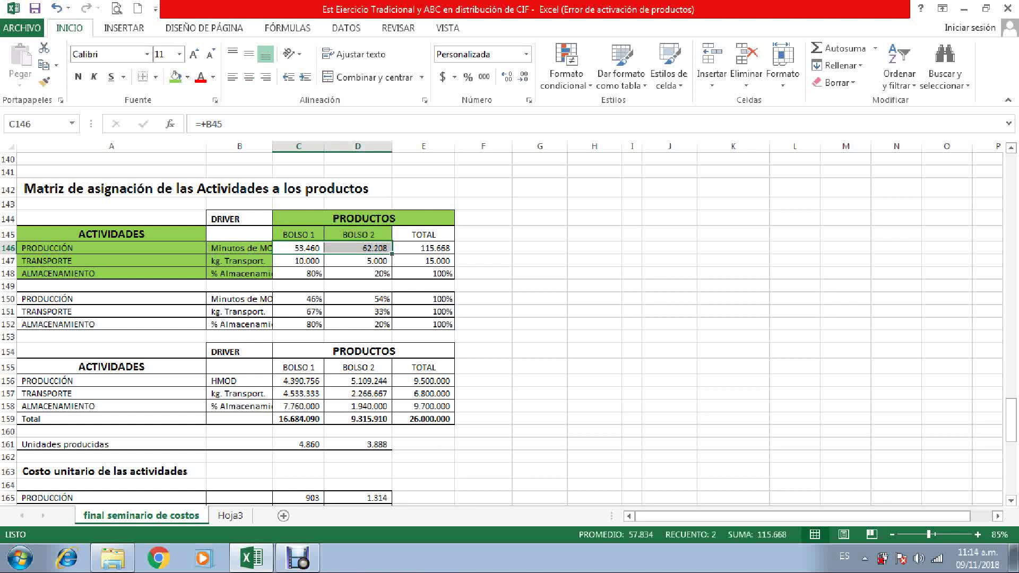
pyautogui.click(175, 76)
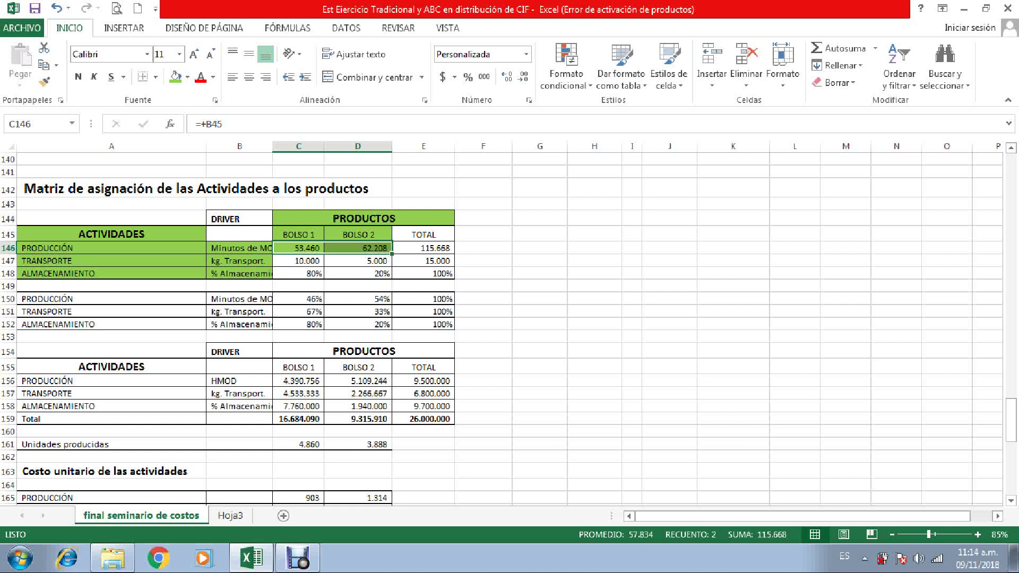
pyautogui.moveTo(298, 260); pyautogui.dragTo(366, 261)
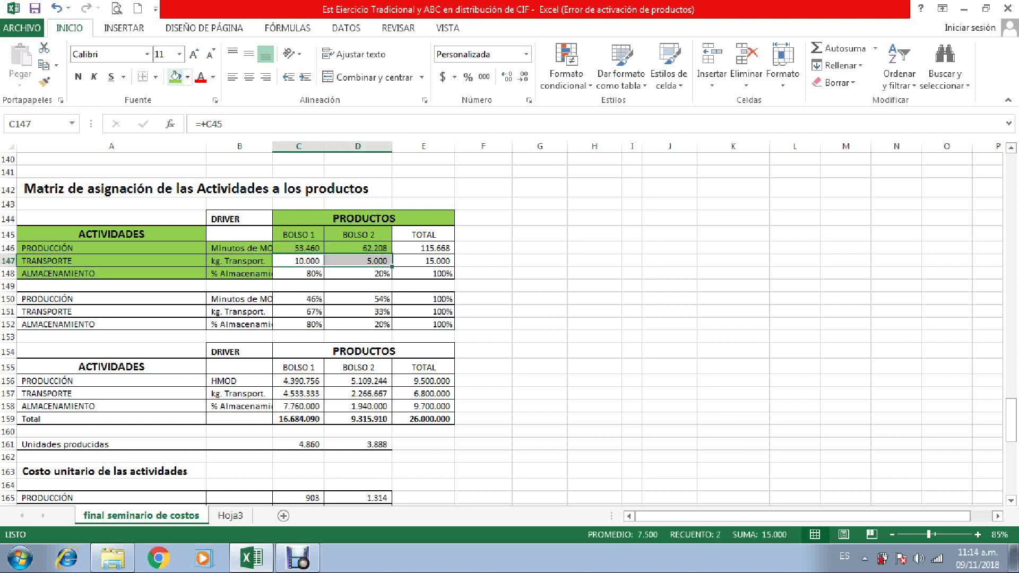
pyautogui.click(175, 76)
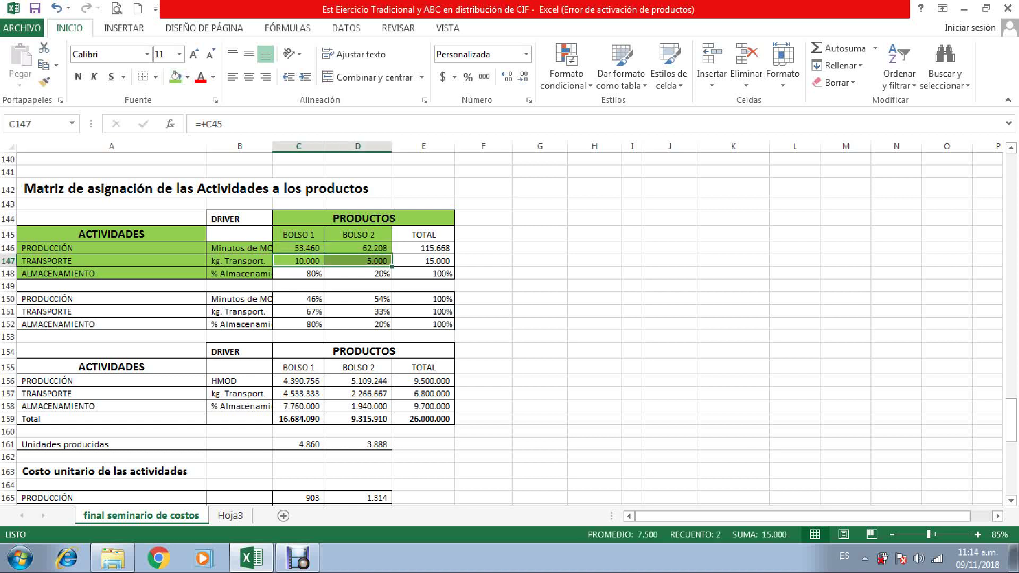
pyautogui.moveTo(298, 273); pyautogui.dragTo(366, 273)
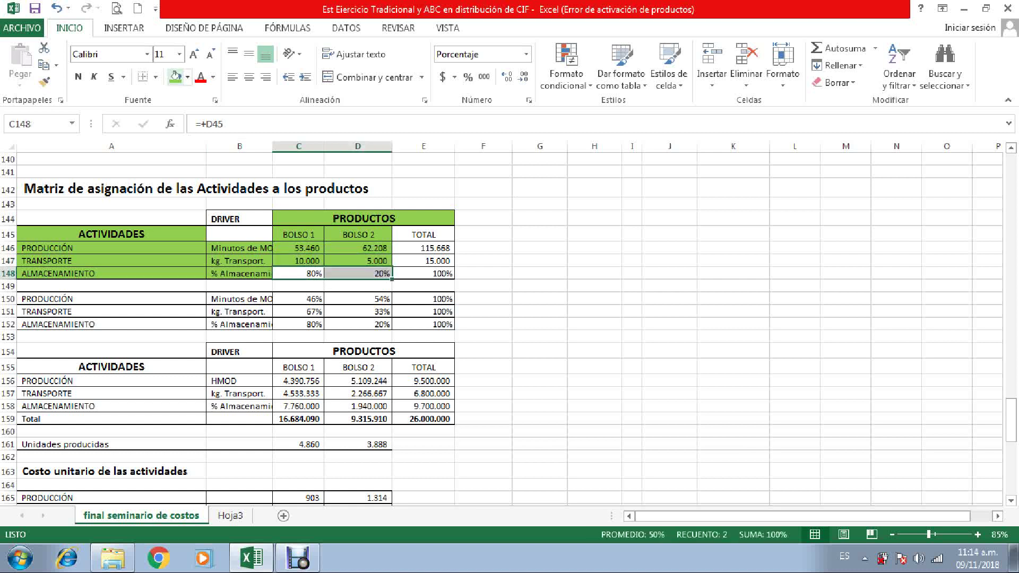
pyautogui.click(175, 77)
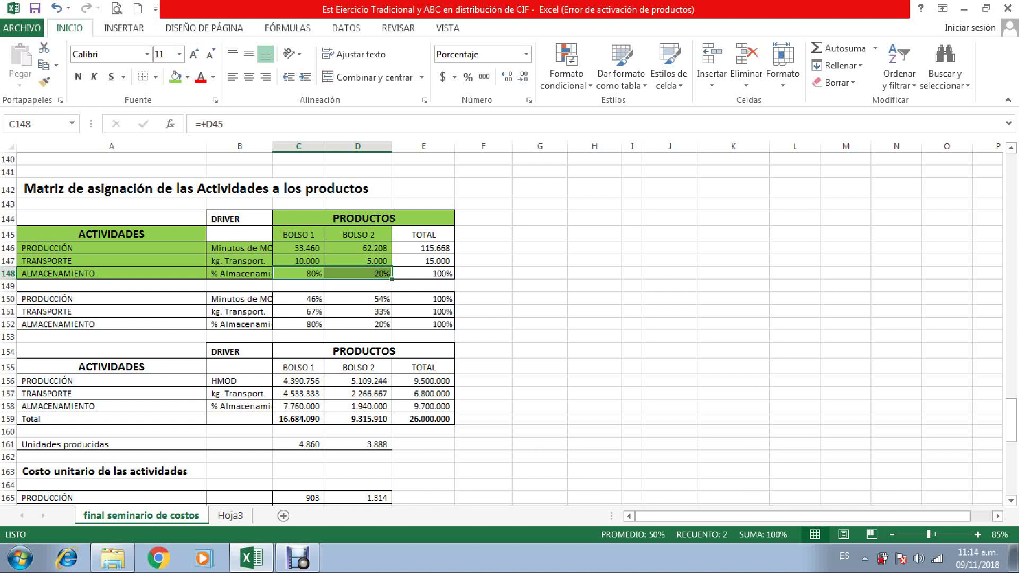
# Fill the TOTAL column in E145:E148 and the driver percentage rows in A150:E152 with green.
pyautogui.click(424, 248)
pyautogui.moveTo(423, 235); pyautogui.dragTo(423, 273)
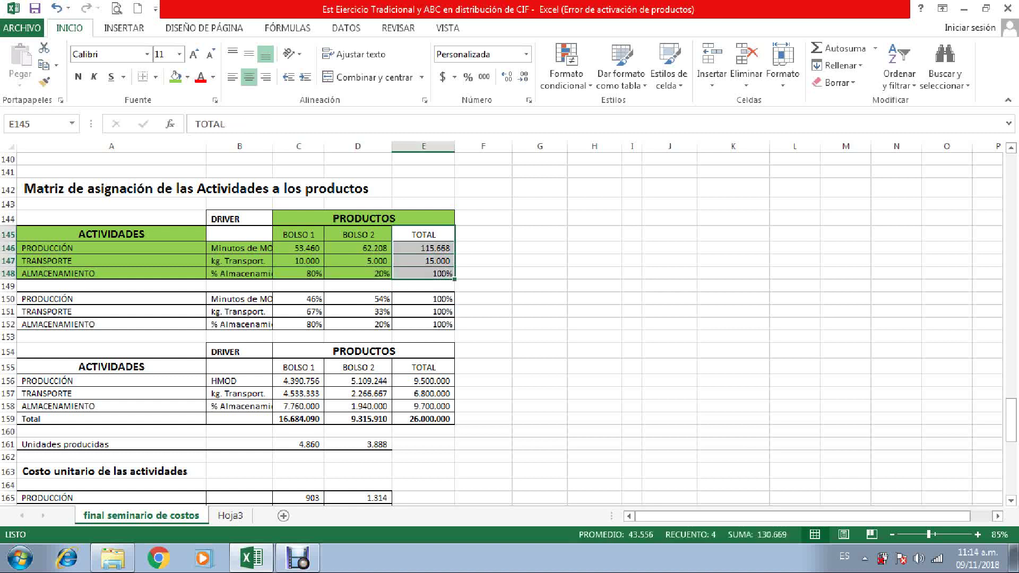
pyautogui.click(175, 77)
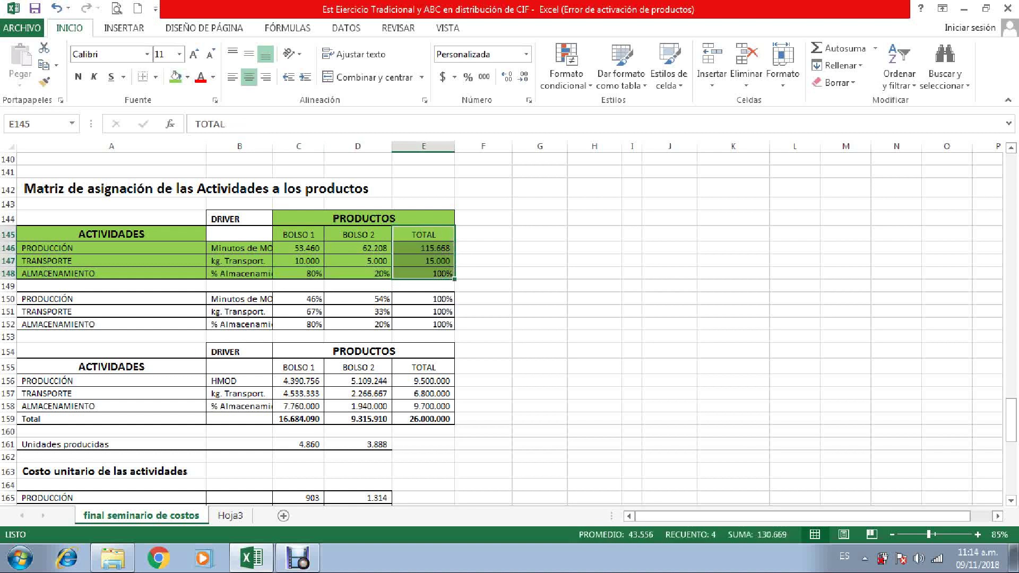
pyautogui.moveTo(53, 299); pyautogui.dragTo(423, 325)
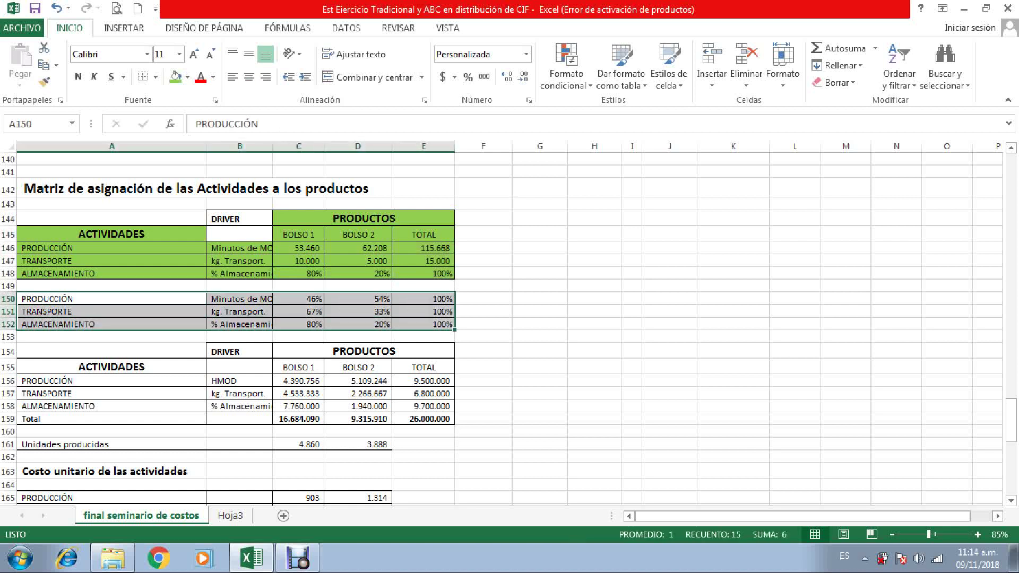
pyautogui.click(175, 77)
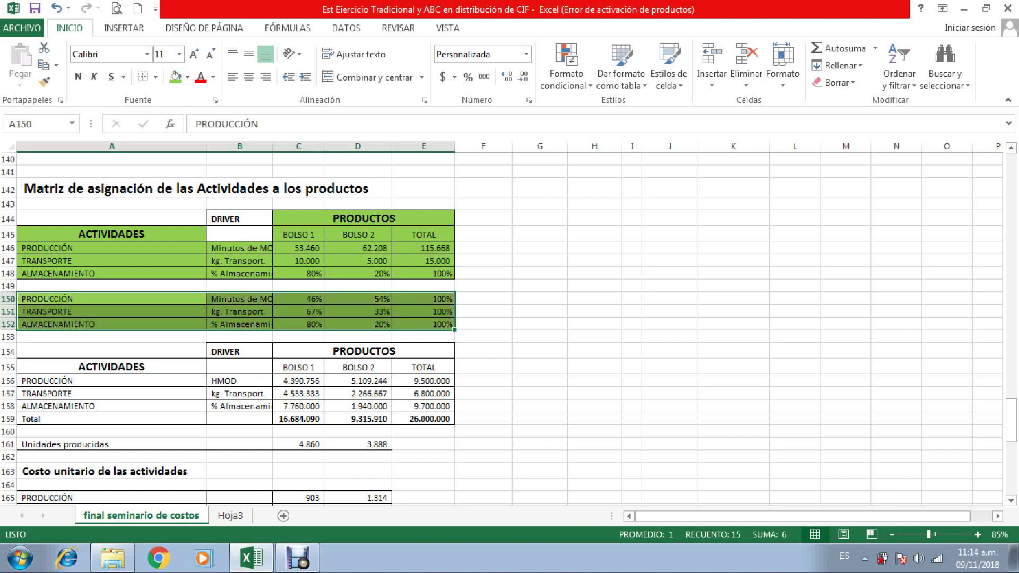
# Fill the activity totals and the grand total in C131:F131 of the resource cost matrix with green.
pyautogui.scroll(-1, 502, 329)
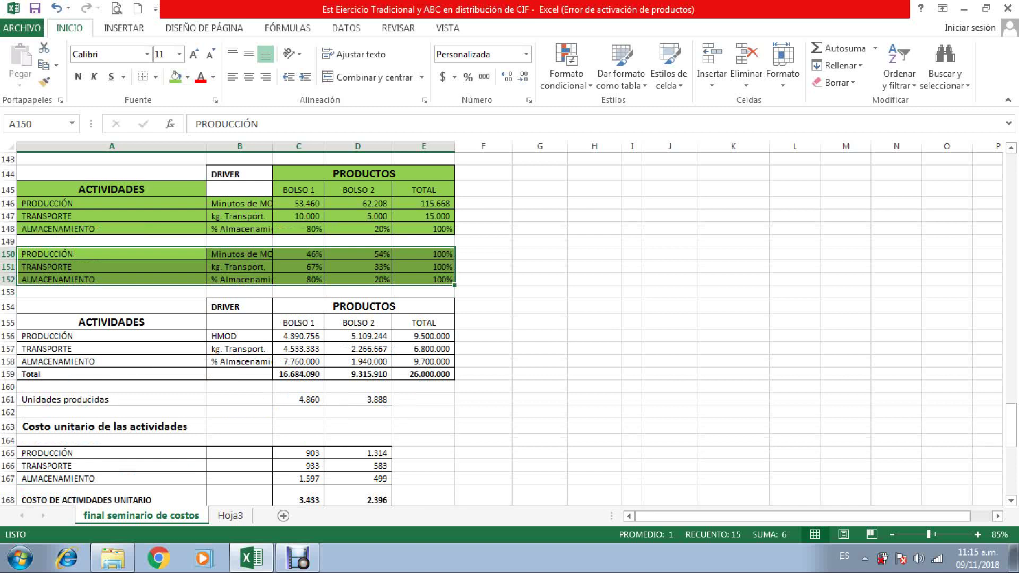
pyautogui.click(423, 336)
pyautogui.scroll(7, 502, 329)
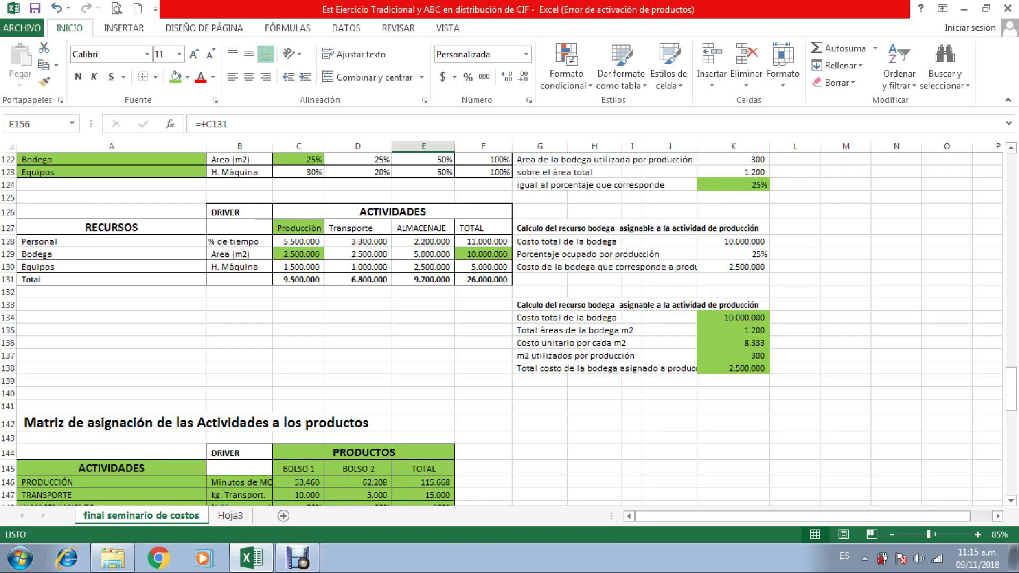
pyautogui.click(298, 279)
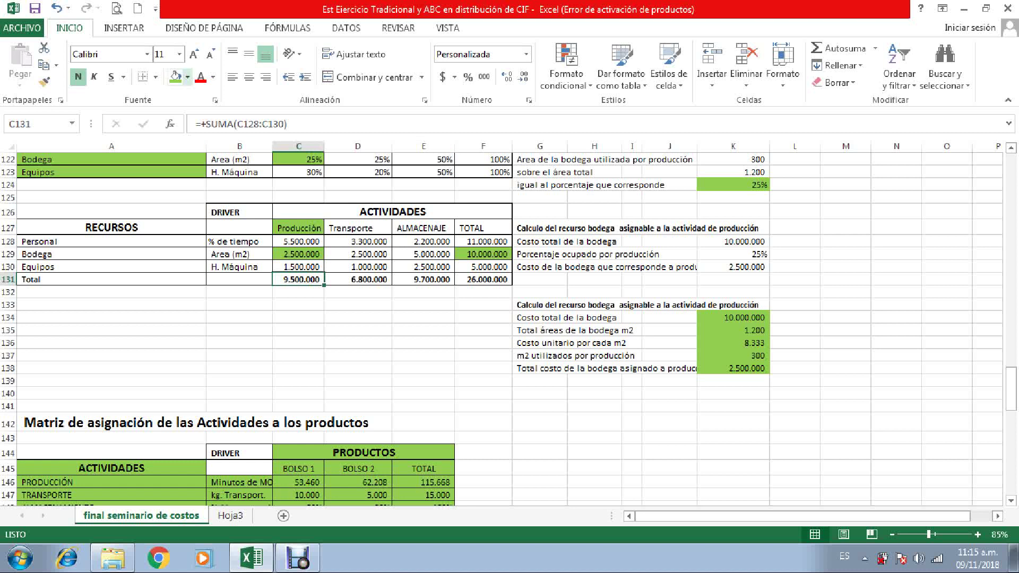
pyautogui.click(176, 77)
pyautogui.click(358, 279)
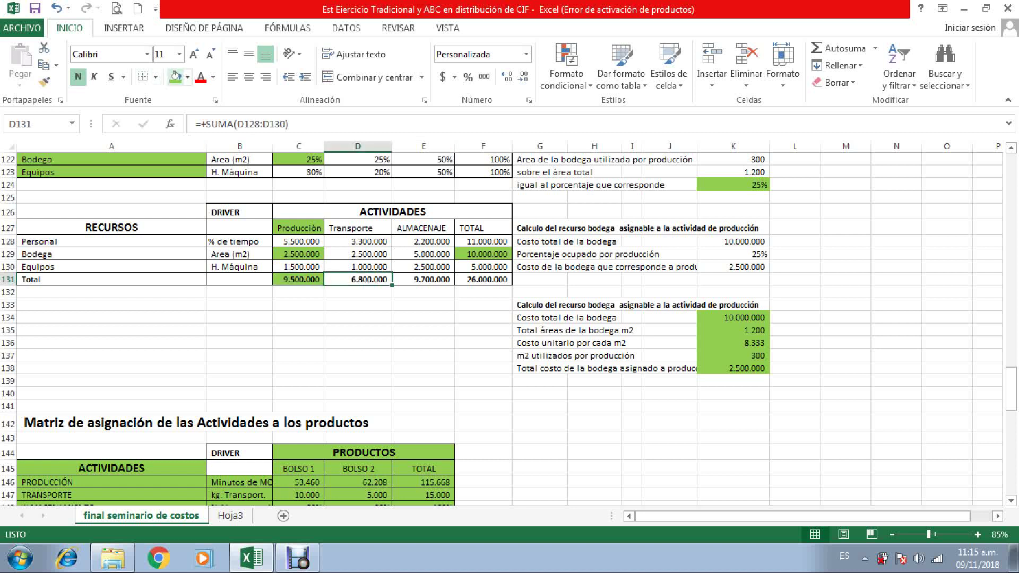
pyautogui.click(175, 77)
pyautogui.click(423, 280)
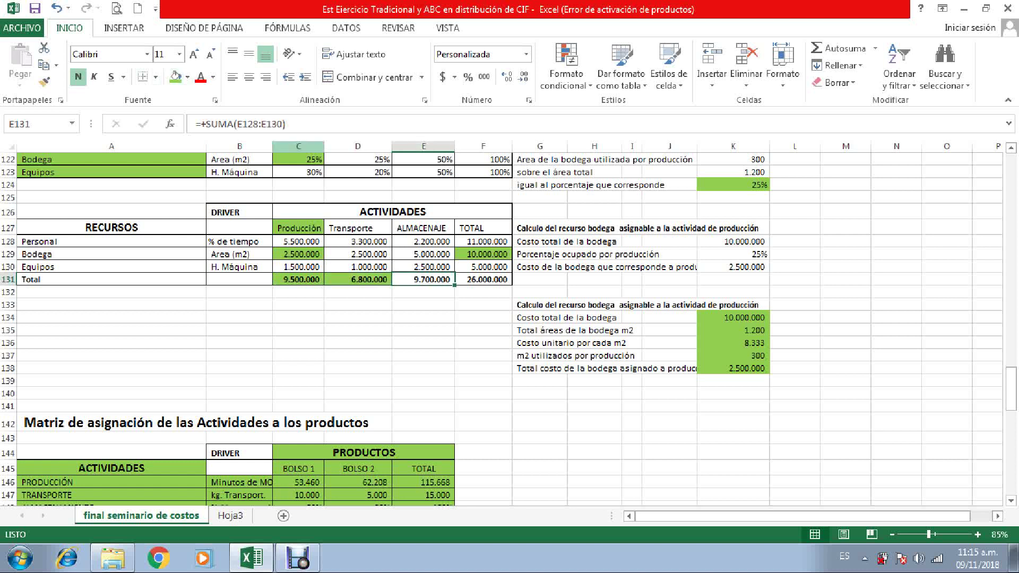
pyautogui.click(175, 77)
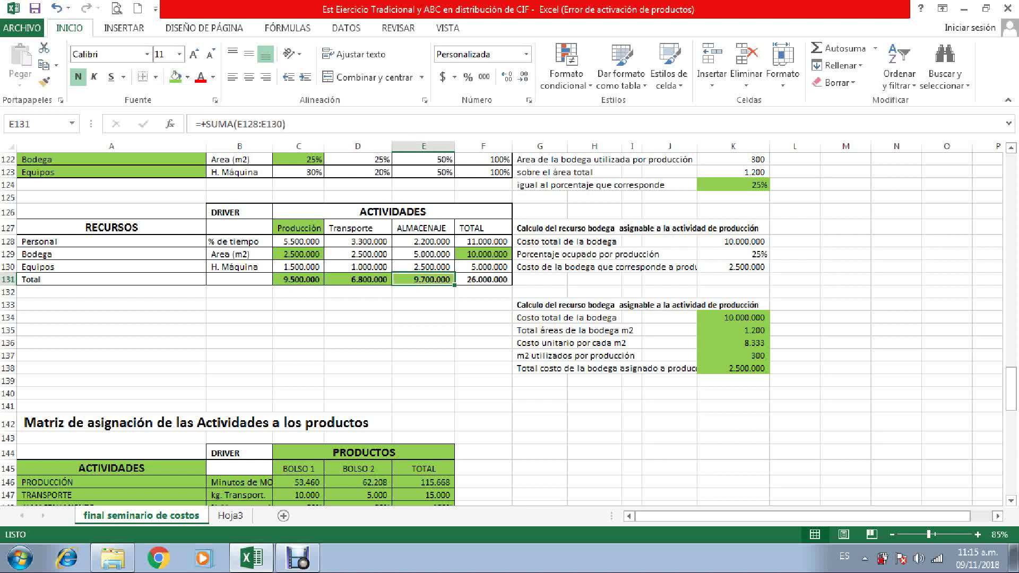
pyautogui.click(483, 279)
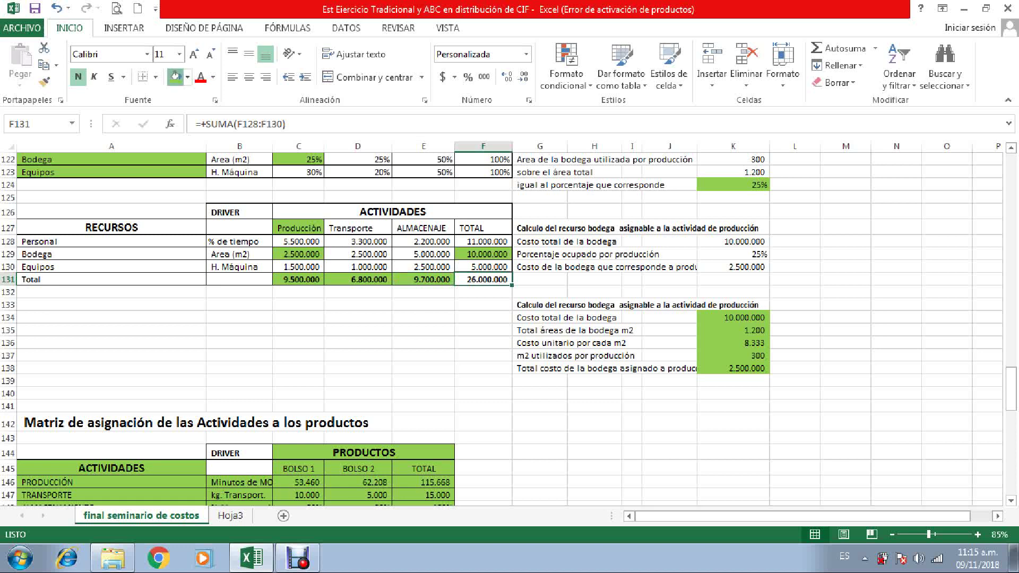
pyautogui.click(175, 77)
# Review the Total Cif sums in C112, D112 and E112 above the resource matrix.
pyautogui.scroll(3, 510, 330)
pyautogui.scroll(3, 510, 329)
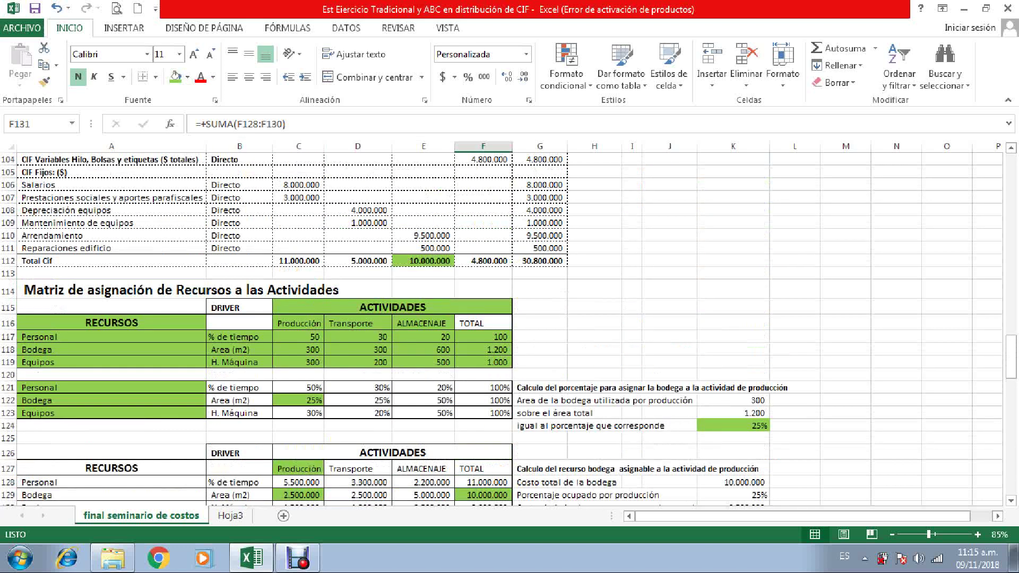
pyautogui.click(298, 260)
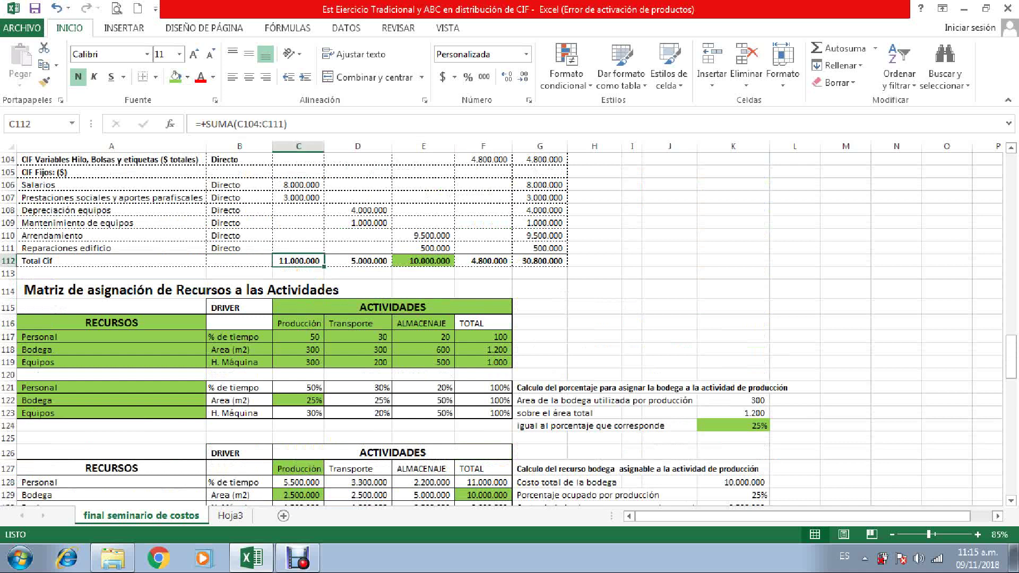
pyautogui.click(358, 261)
pyautogui.click(423, 261)
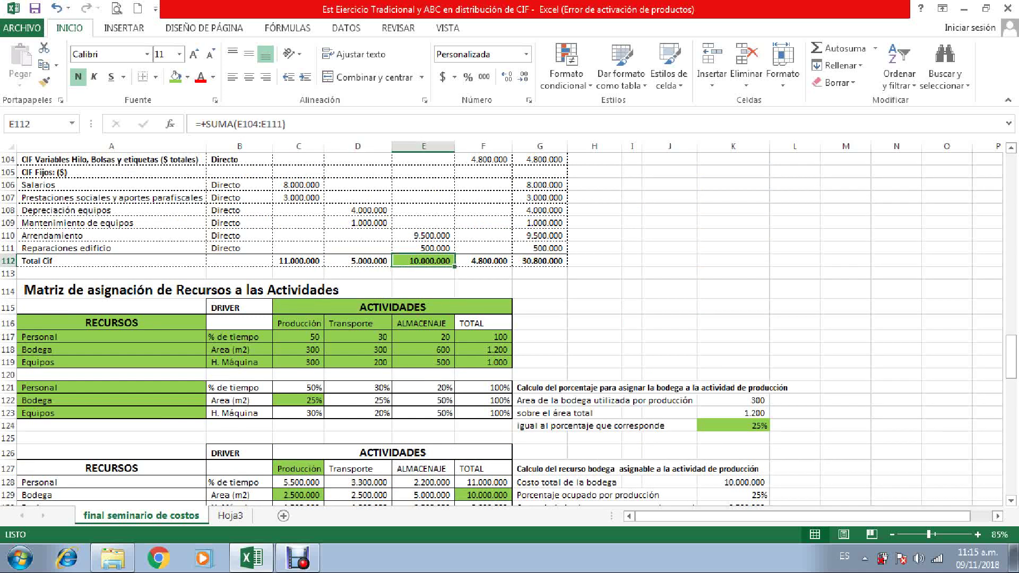
# Fill the grand total in E159 of the activities-to-products cost matrix with green.
pyautogui.scroll(-2, 509, 331)
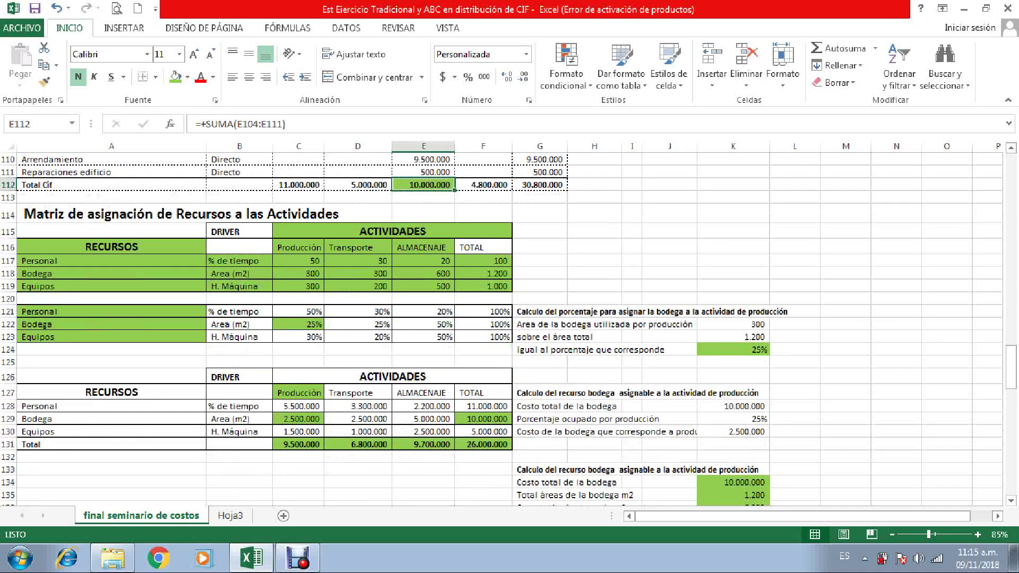
pyautogui.scroll(-8, 509, 331)
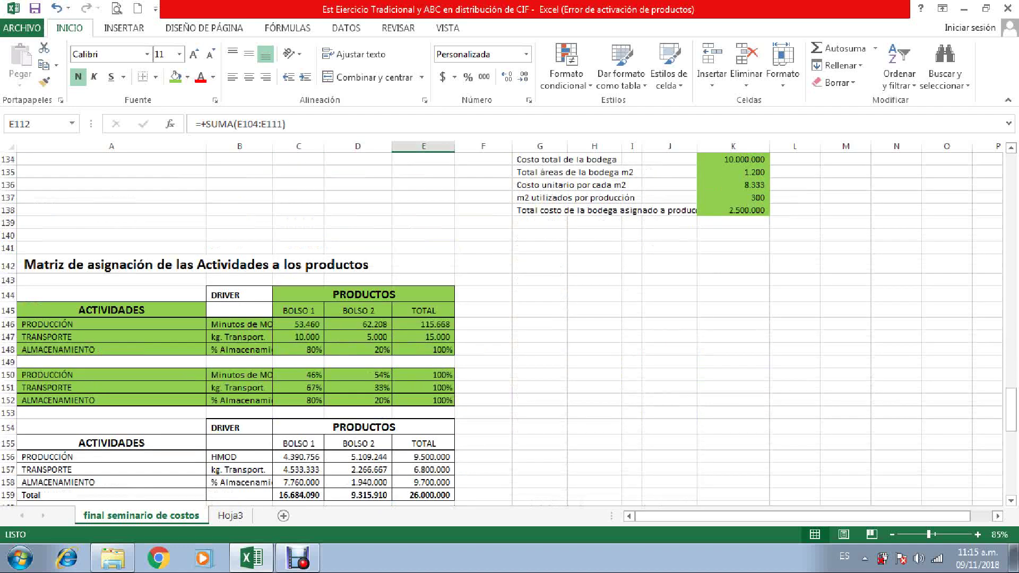
pyautogui.scroll(-4, 509, 331)
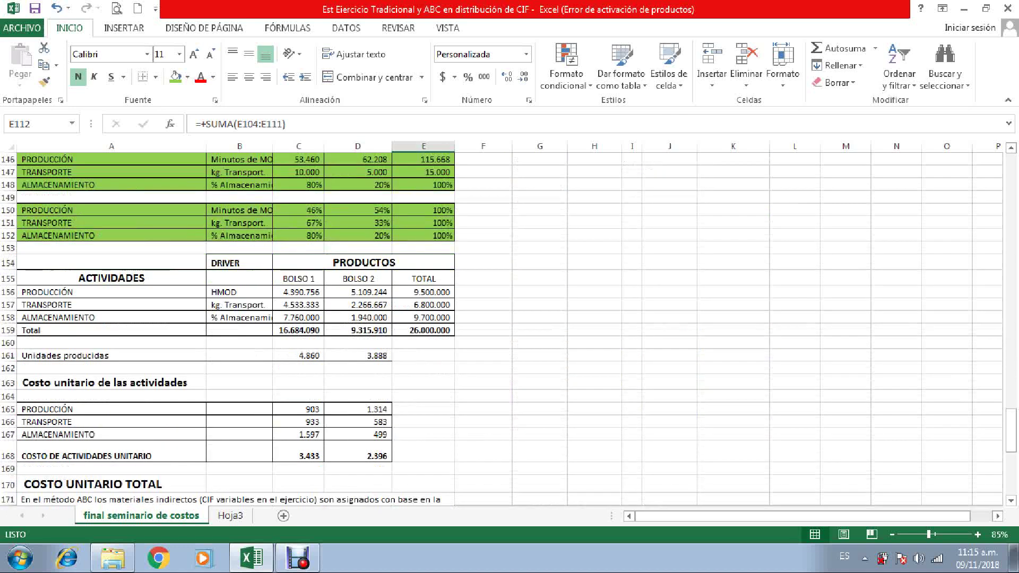
pyautogui.click(423, 330)
pyautogui.click(175, 77)
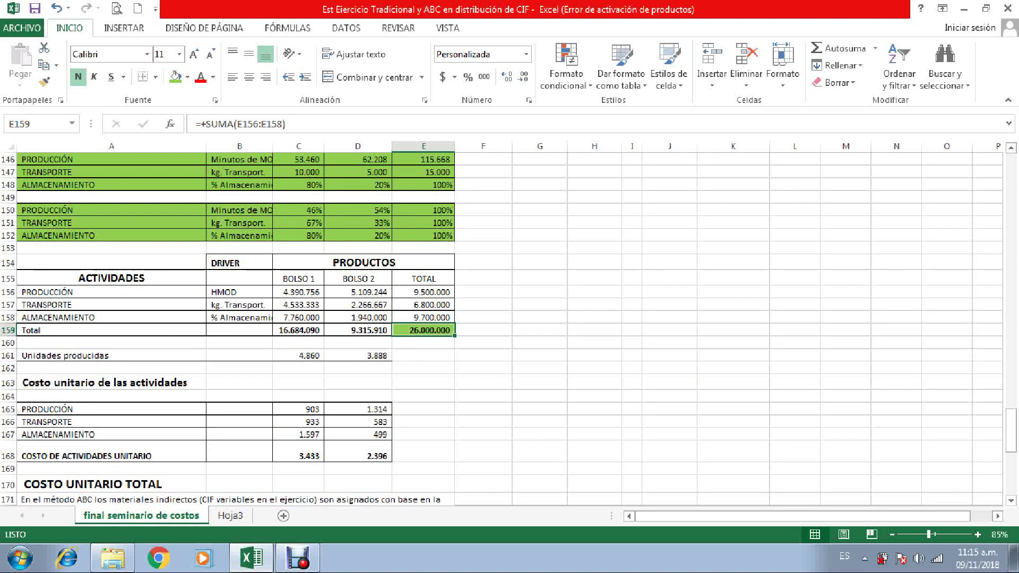
# Fill the Producción total in C131 of the resource matrix and its linked total in E156 with yellow.
pyautogui.click(423, 292)
pyautogui.scroll(6, 423, 292)
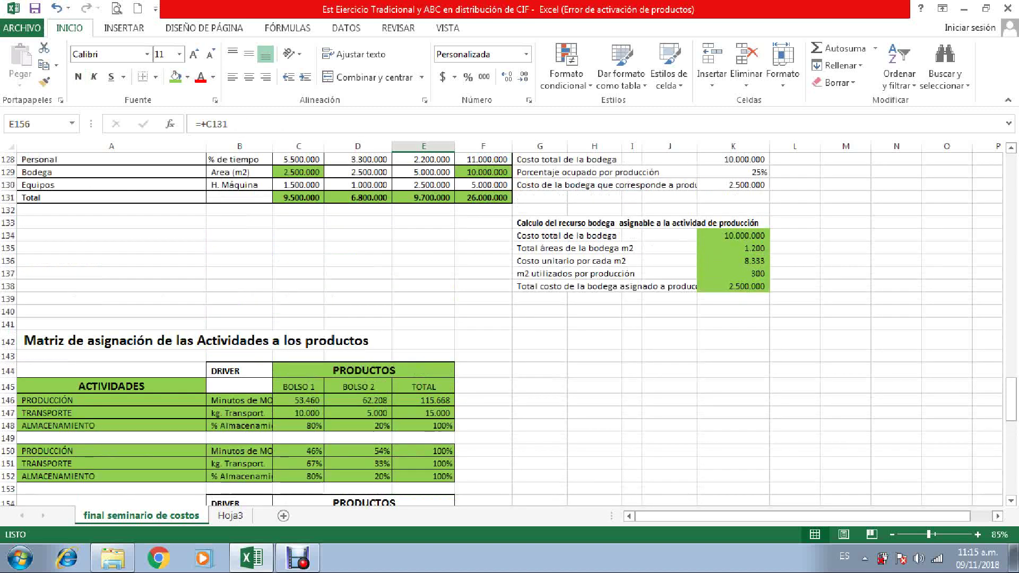
pyautogui.click(298, 197)
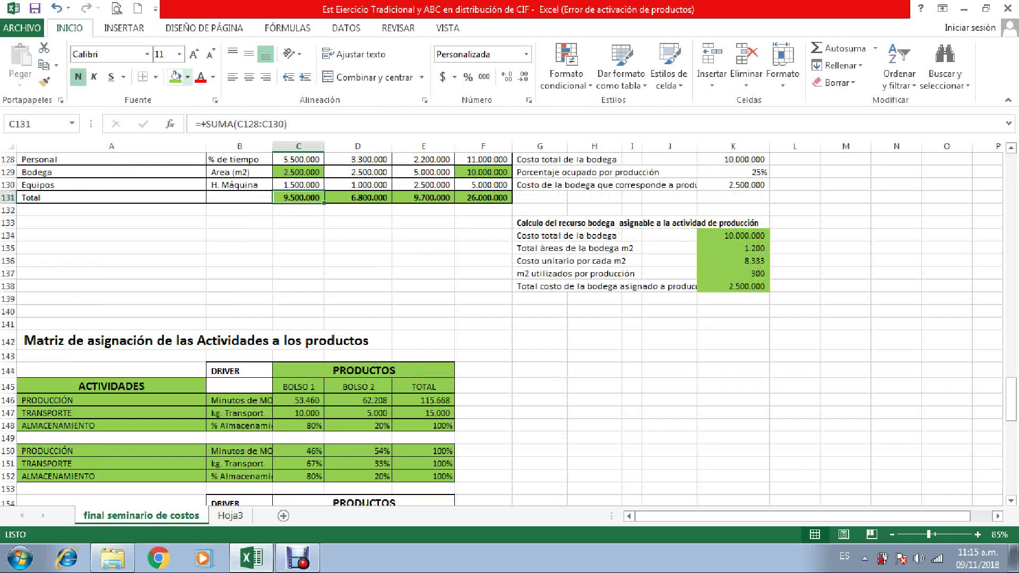
pyautogui.click(176, 77)
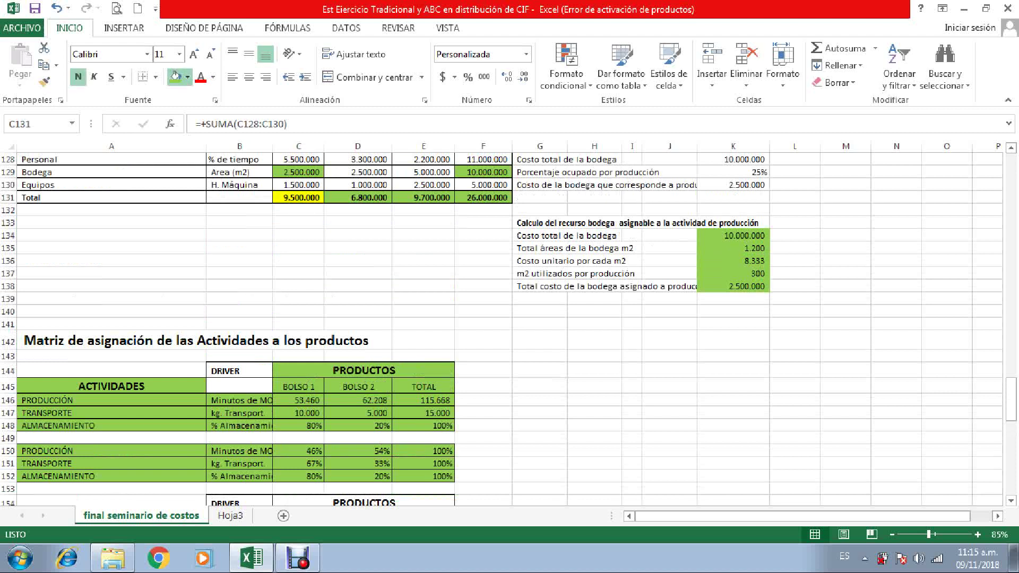
pyautogui.scroll(-4, 502, 329)
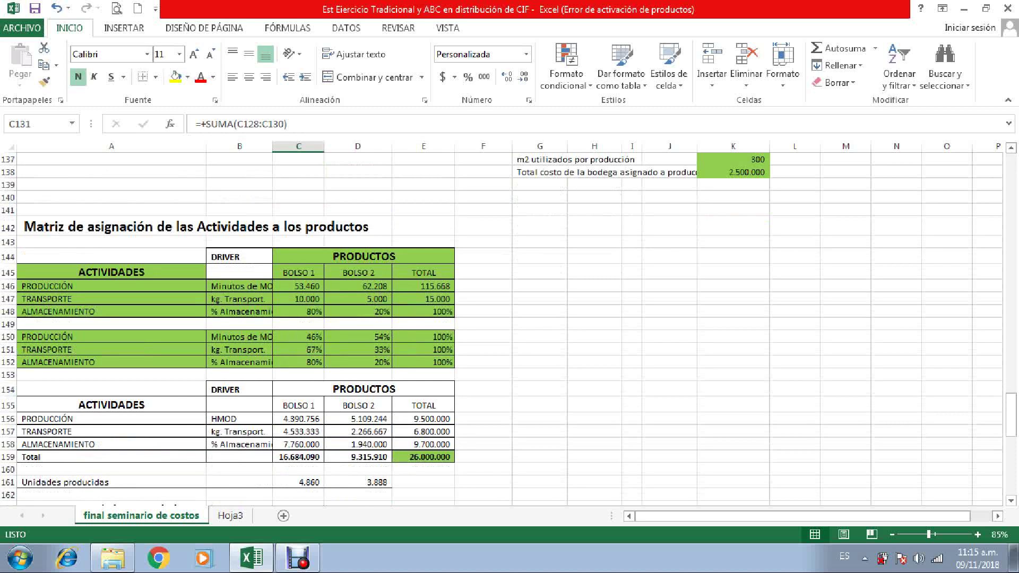
pyautogui.click(423, 380)
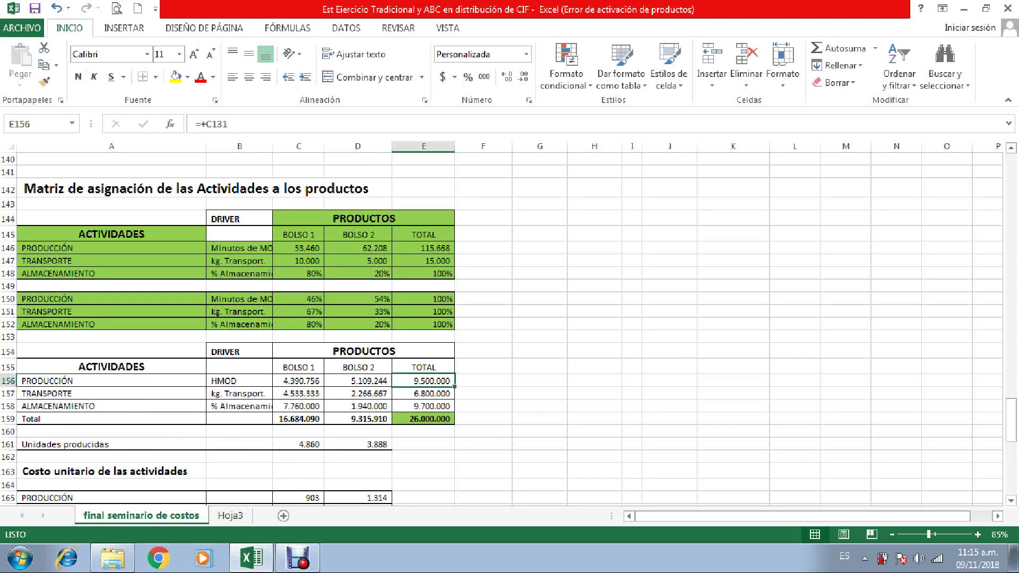
pyautogui.click(176, 76)
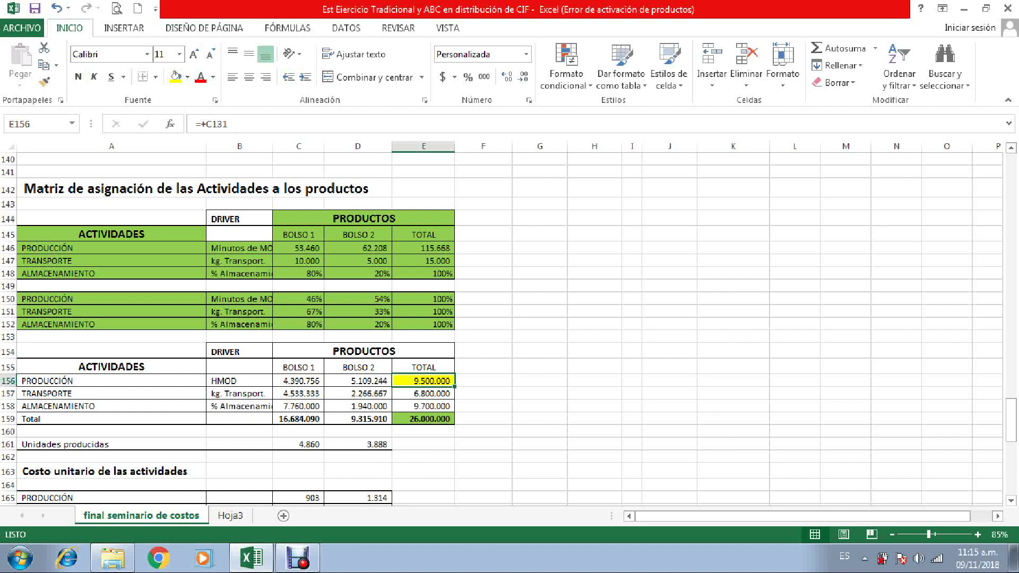
# Fill the Bolso 1 production driver percentage in C150 and its assigned cost in C156 with yellow.
pyautogui.click(298, 299)
pyautogui.click(176, 76)
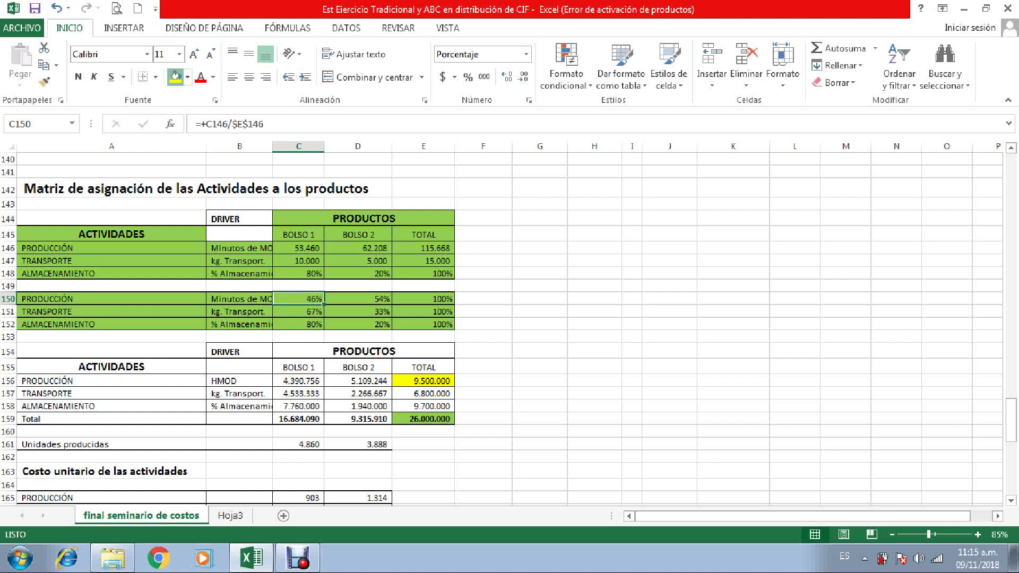
pyautogui.click(298, 381)
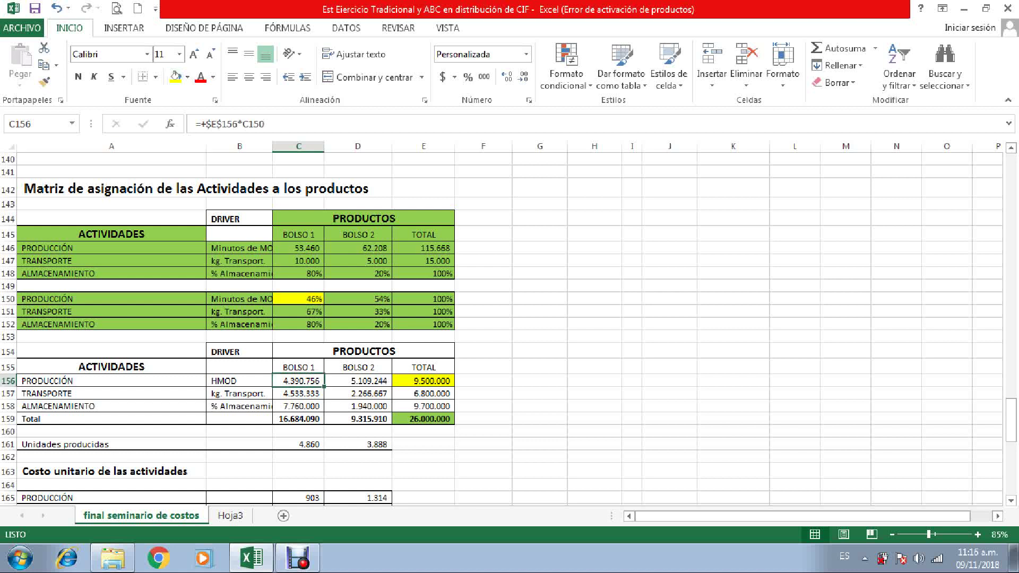
pyautogui.click(175, 76)
# Fill the Bolso 2 production driver percentage in D150 and its assigned cost in D156 with yellow.
pyautogui.click(357, 381)
pyautogui.click(358, 299)
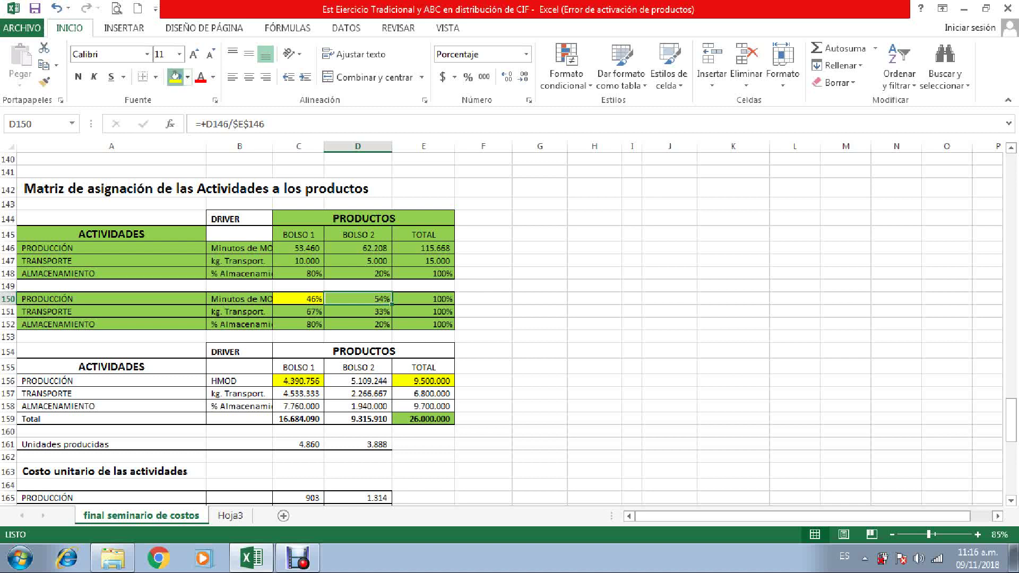
pyautogui.click(176, 77)
pyautogui.click(358, 380)
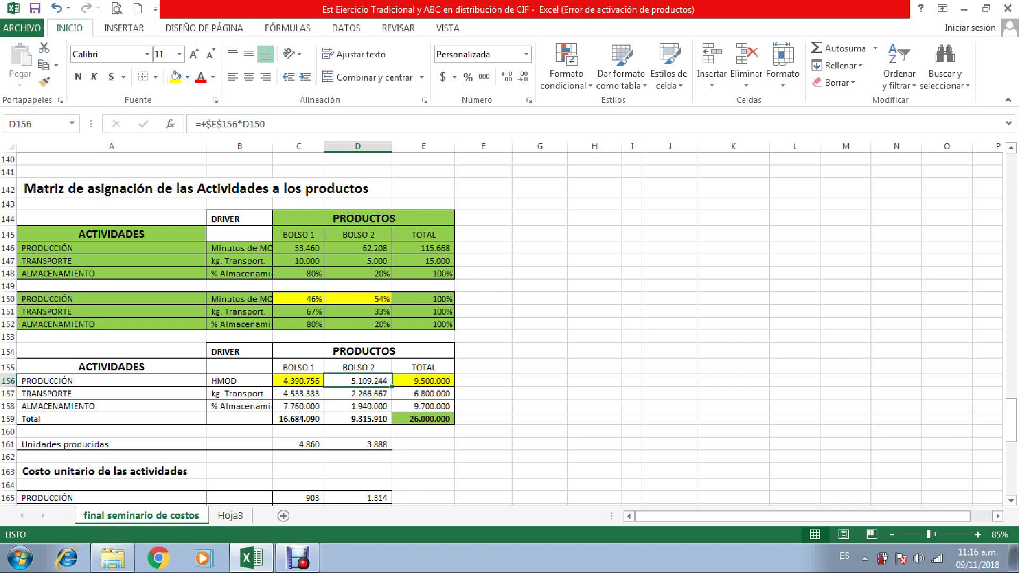
pyautogui.click(176, 77)
pyautogui.click(176, 77)
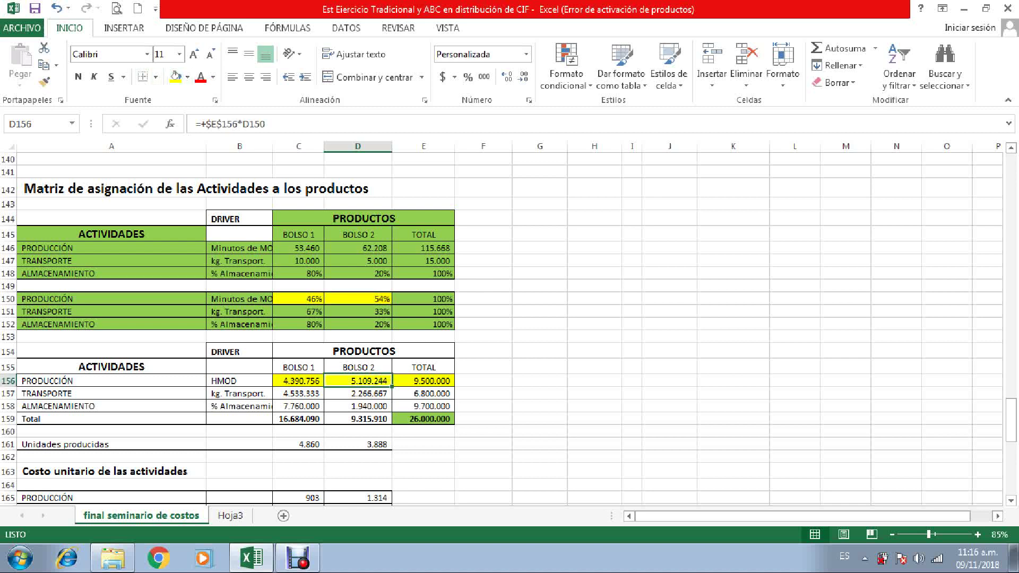
# Trace the Transporte total in E157 to its source, and fill the transport percentages C151:D151 and costs C157:D157 with yellow.
pyautogui.scroll(-1, 502, 329)
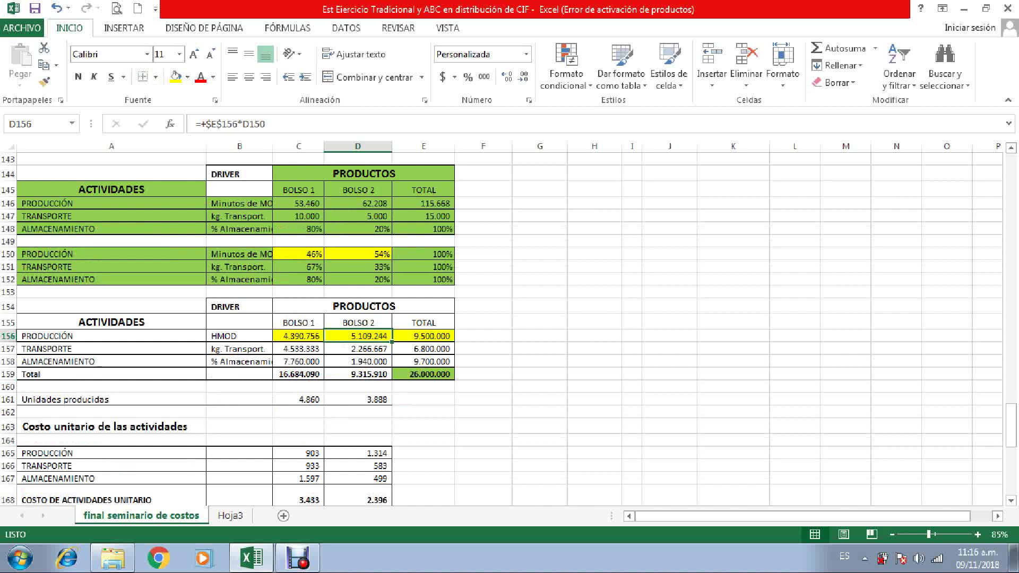
pyautogui.click(423, 349)
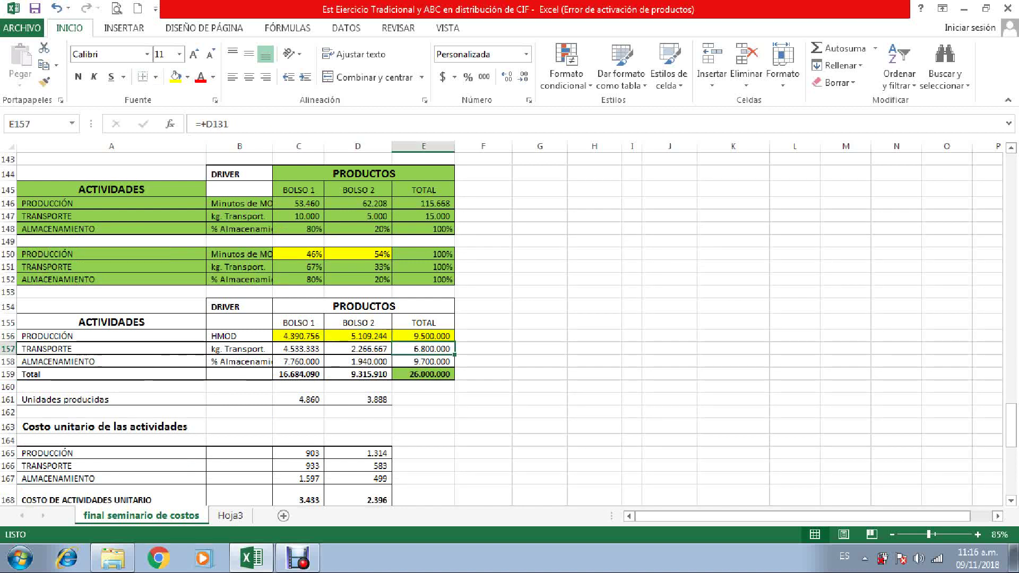
pyautogui.hotkey('ctrl', '[')
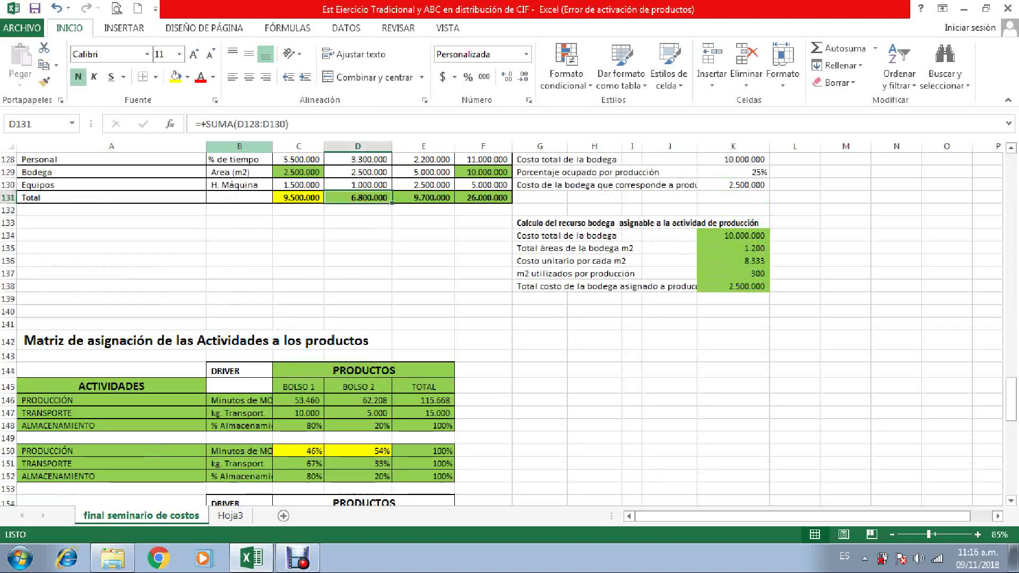
pyautogui.scroll(-3, 502, 329)
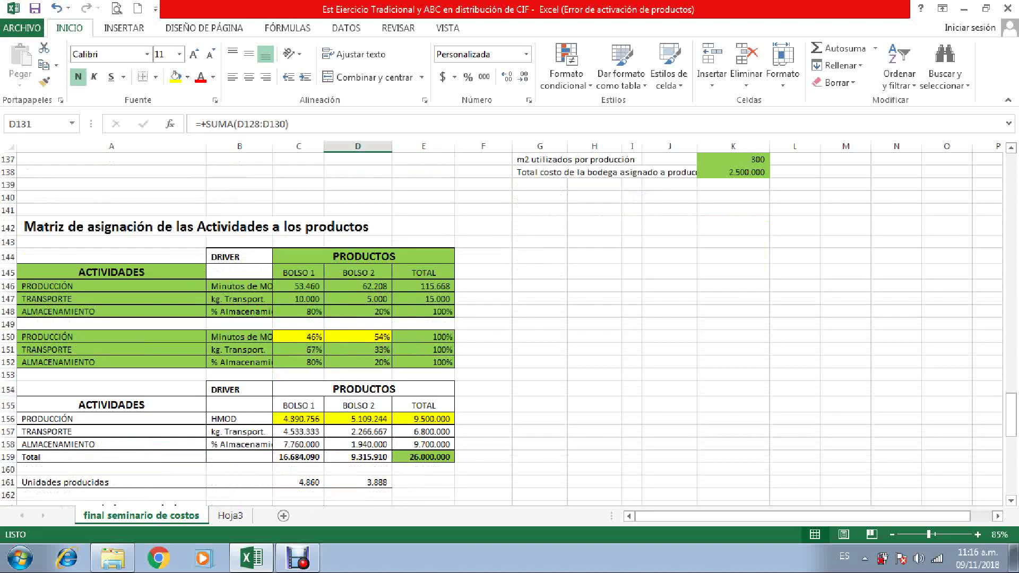
pyautogui.moveTo(299, 349); pyautogui.dragTo(357, 349)
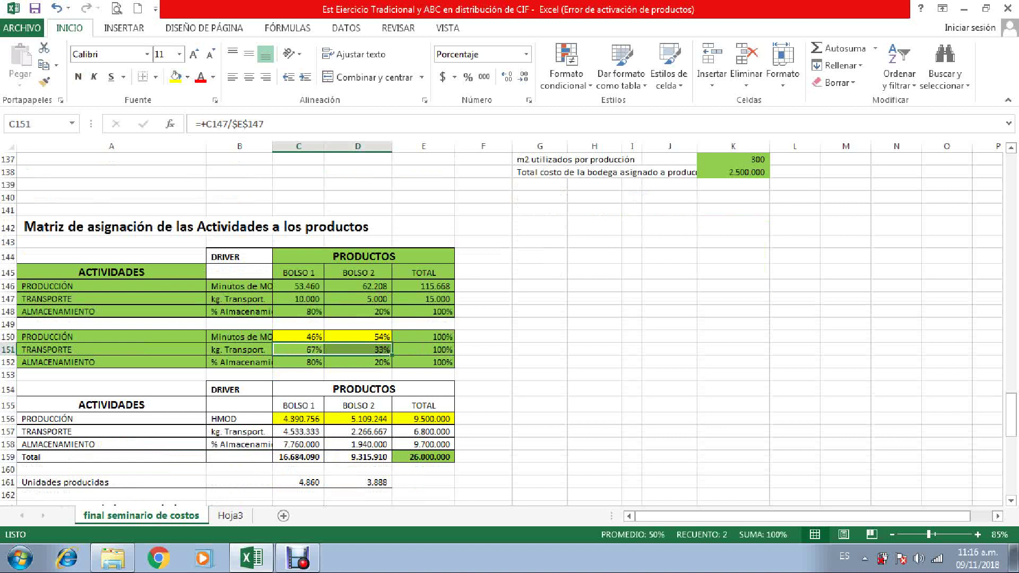
pyautogui.click(176, 77)
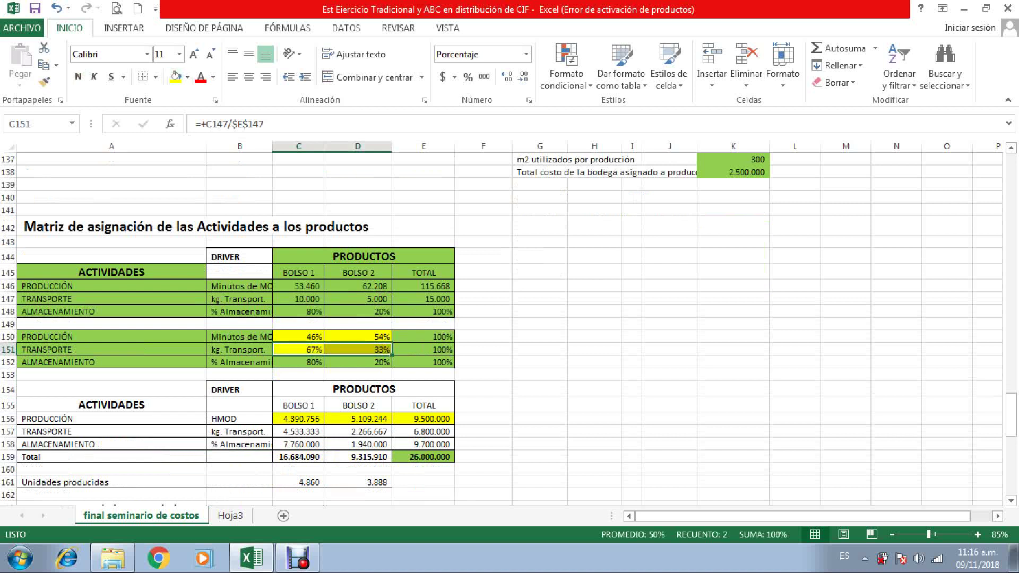
pyautogui.moveTo(298, 432); pyautogui.dragTo(358, 432)
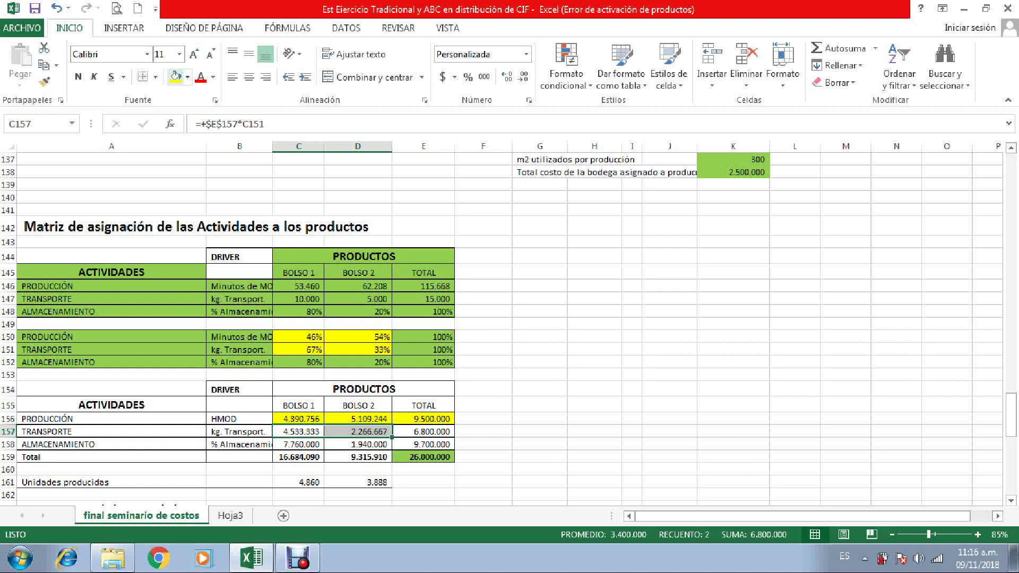
pyautogui.click(175, 77)
# Fill the totals in E157:E158 and the Almacenamiento percentages C152:D152 and costs C158:D158 with yellow.
pyautogui.moveTo(424, 432); pyautogui.dragTo(423, 444)
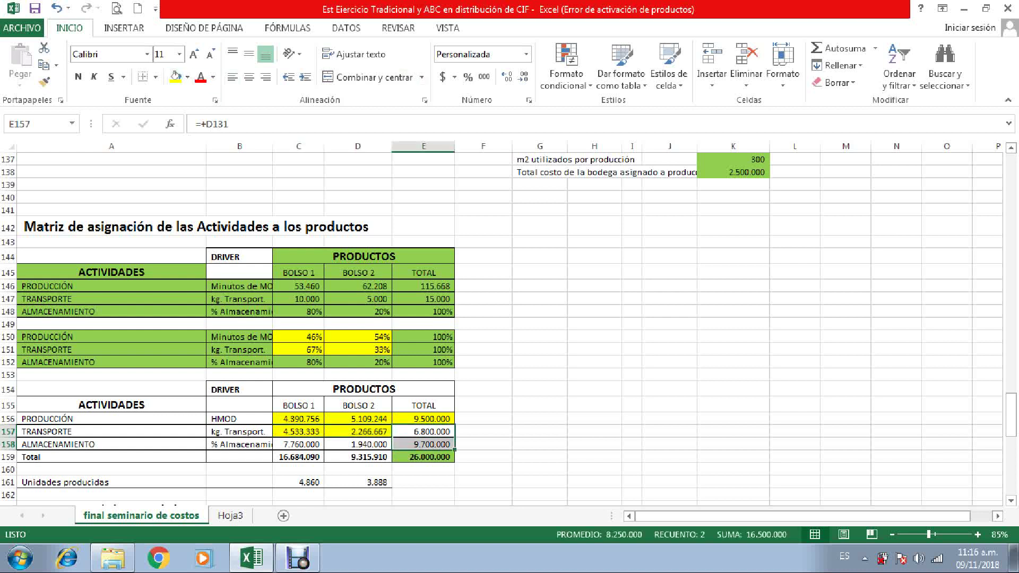
pyautogui.click(175, 77)
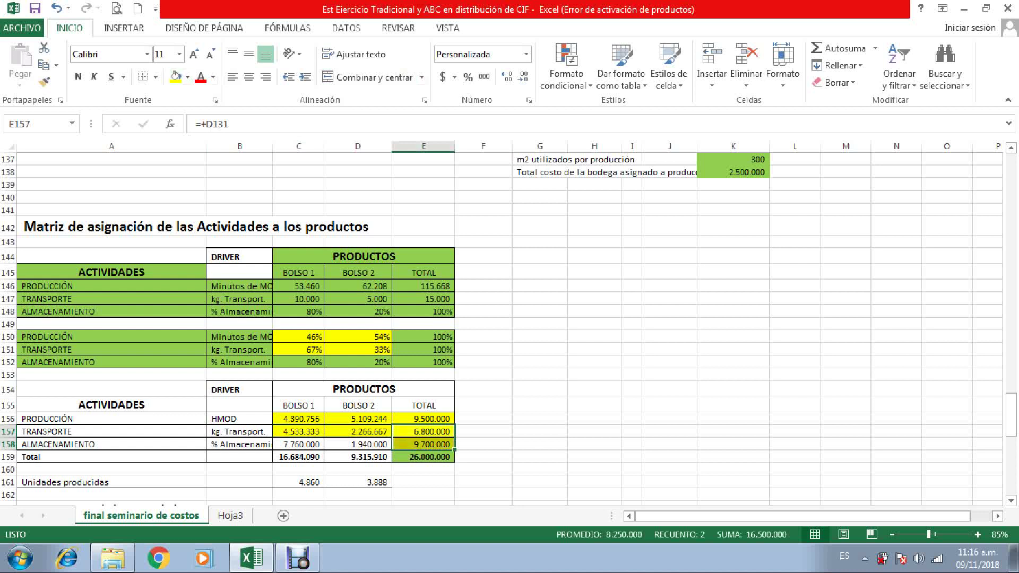
pyautogui.moveTo(299, 363); pyautogui.dragTo(371, 363)
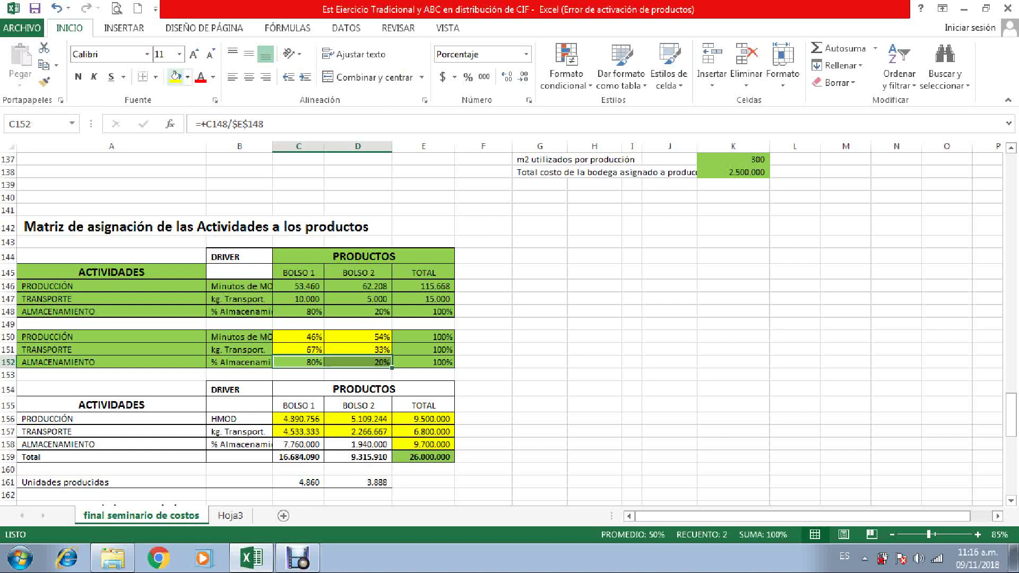
pyautogui.click(175, 77)
pyautogui.moveTo(299, 444); pyautogui.dragTo(358, 444)
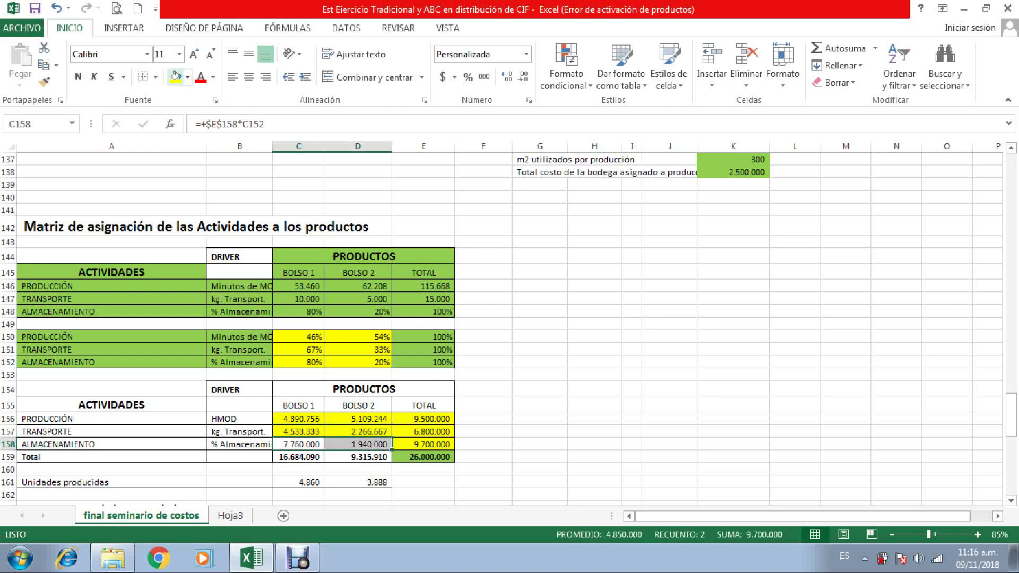
pyautogui.click(176, 77)
# Fill the total activity costs of Bolso 1 and Bolso 2 in C159:D159 with yellow.
pyautogui.scroll(-2, 319, 318)
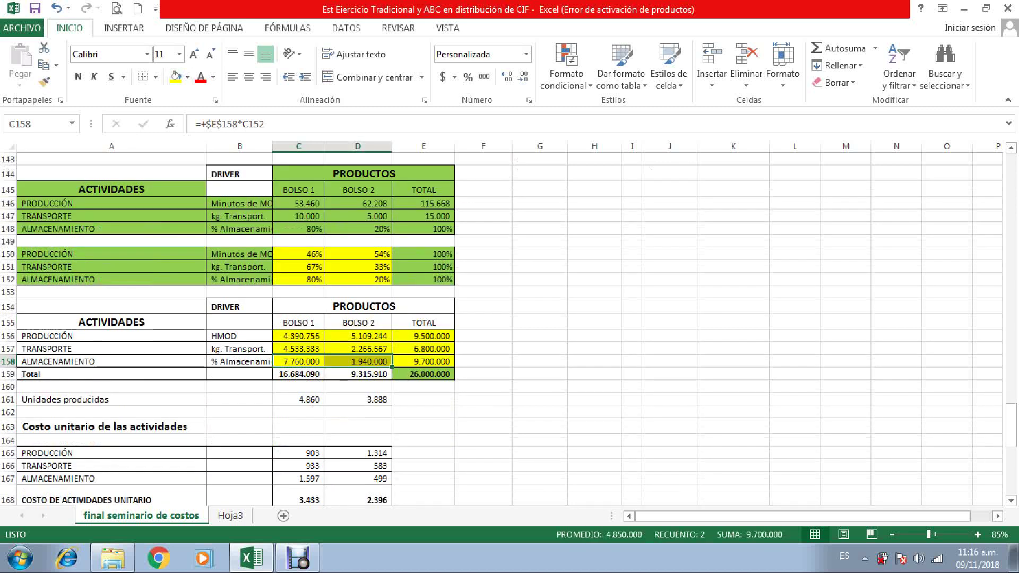
pyautogui.moveTo(299, 374); pyautogui.dragTo(358, 375)
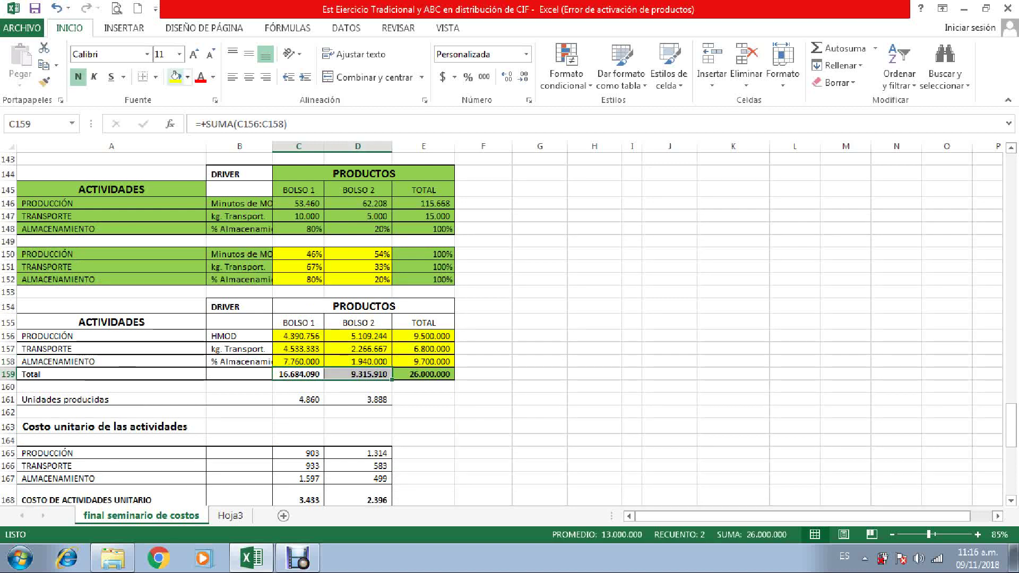
pyautogui.click(175, 77)
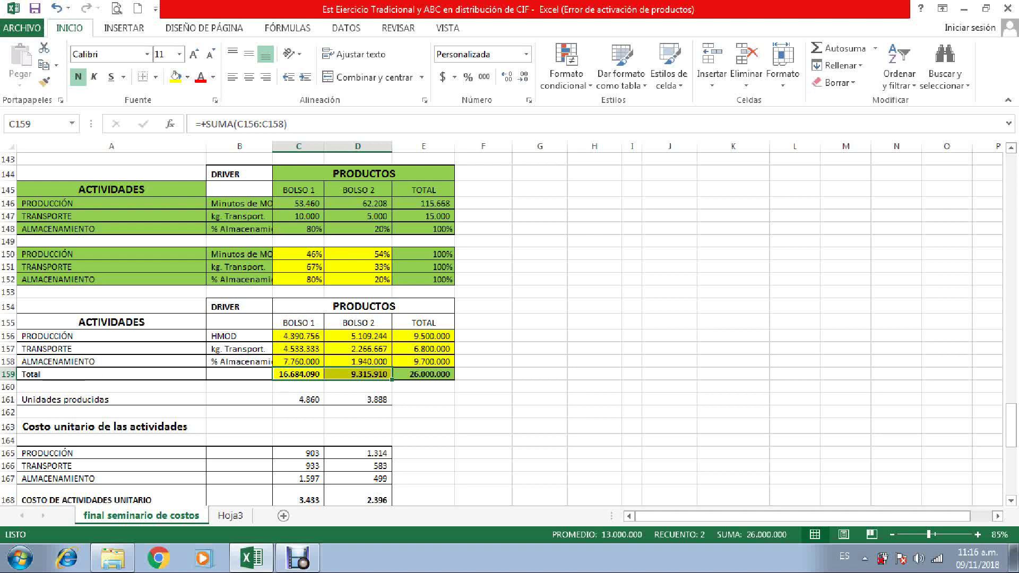
# Examine the units produced in row 161 and the Bolso 1 unit production cost formula in C165.
pyautogui.scroll(-1, 502, 329)
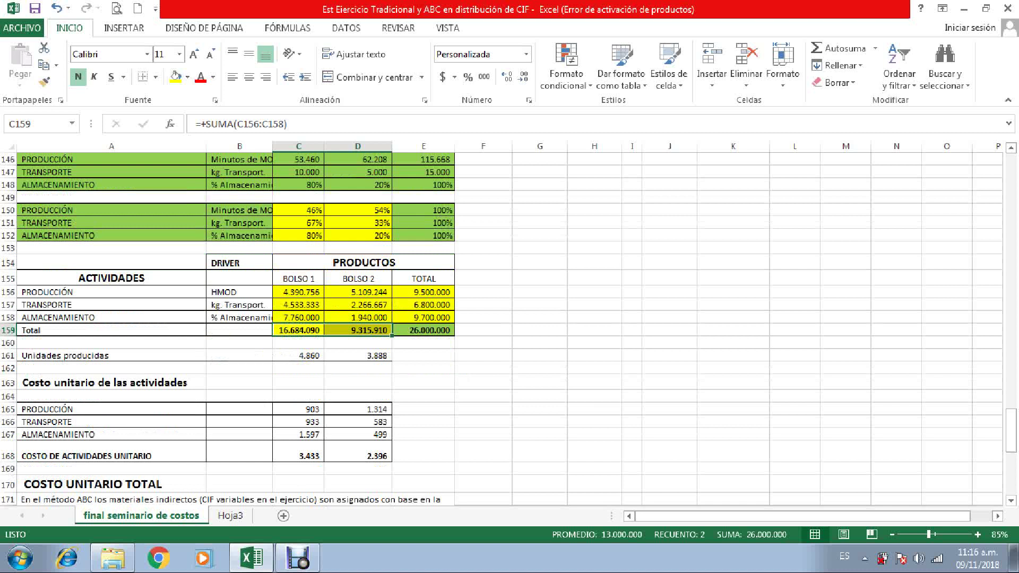
pyautogui.click(111, 355)
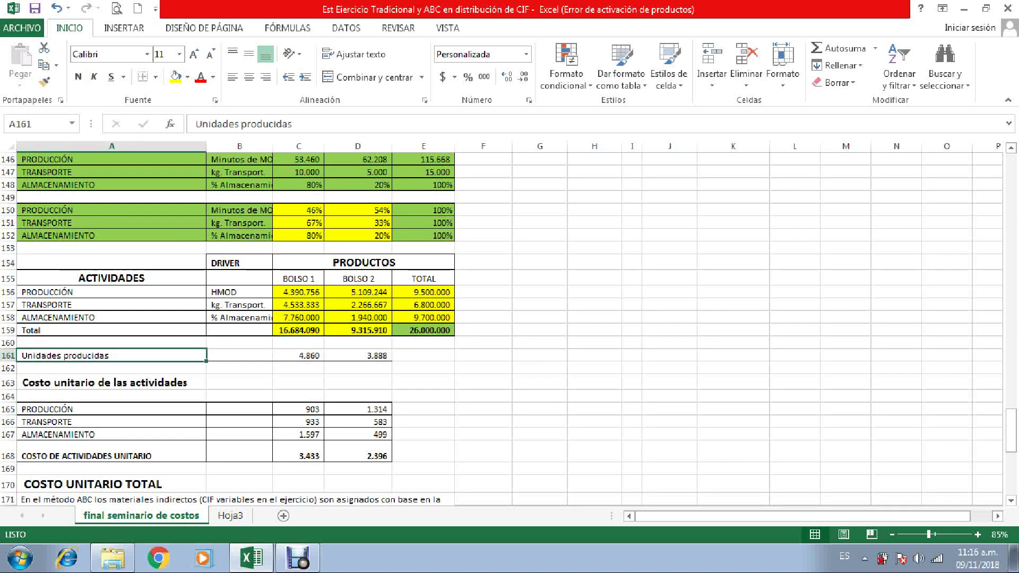
pyautogui.click(298, 355)
pyautogui.click(357, 355)
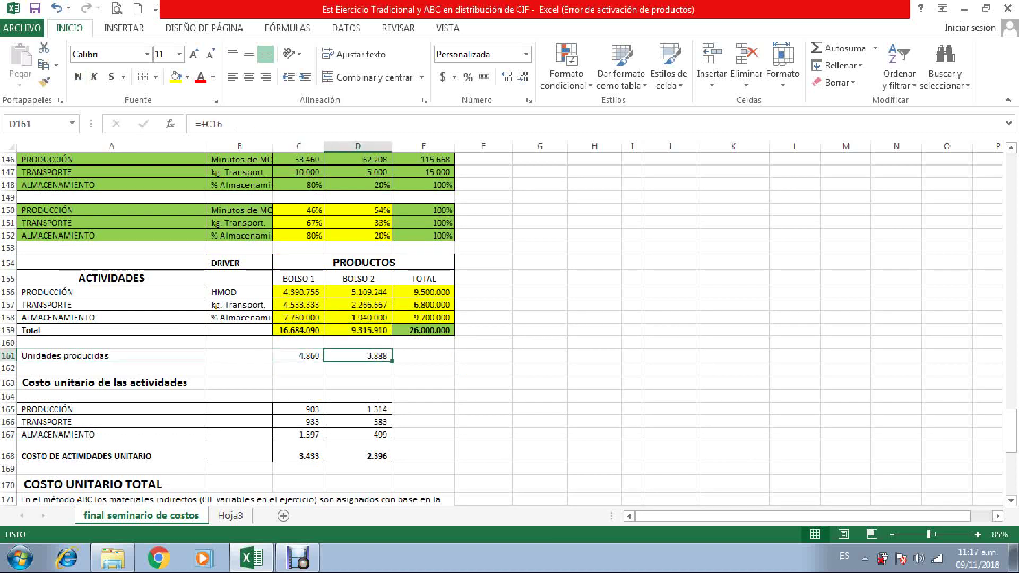
pyautogui.scroll(-2, 502, 326)
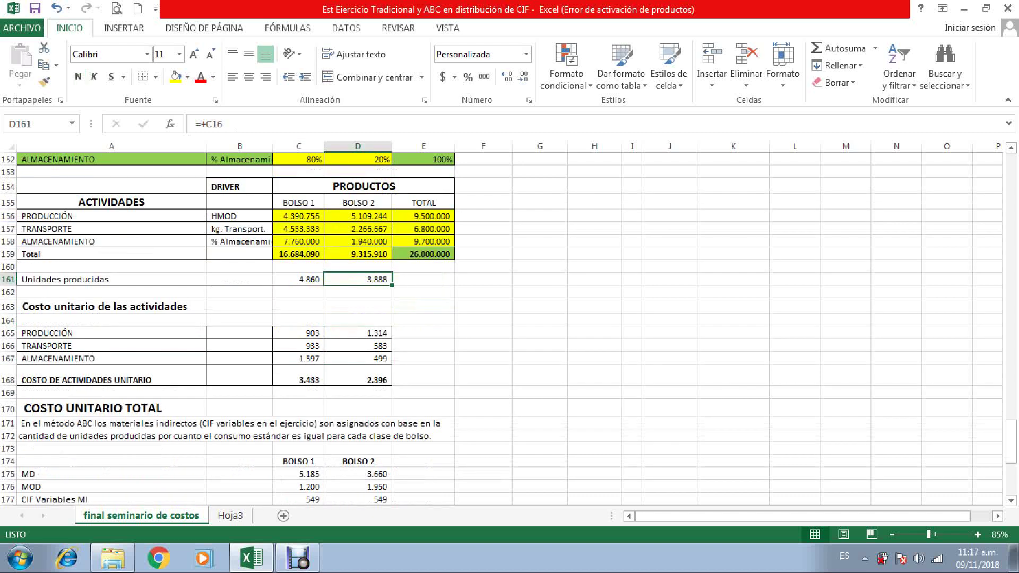
pyautogui.scroll(-1, 501, 326)
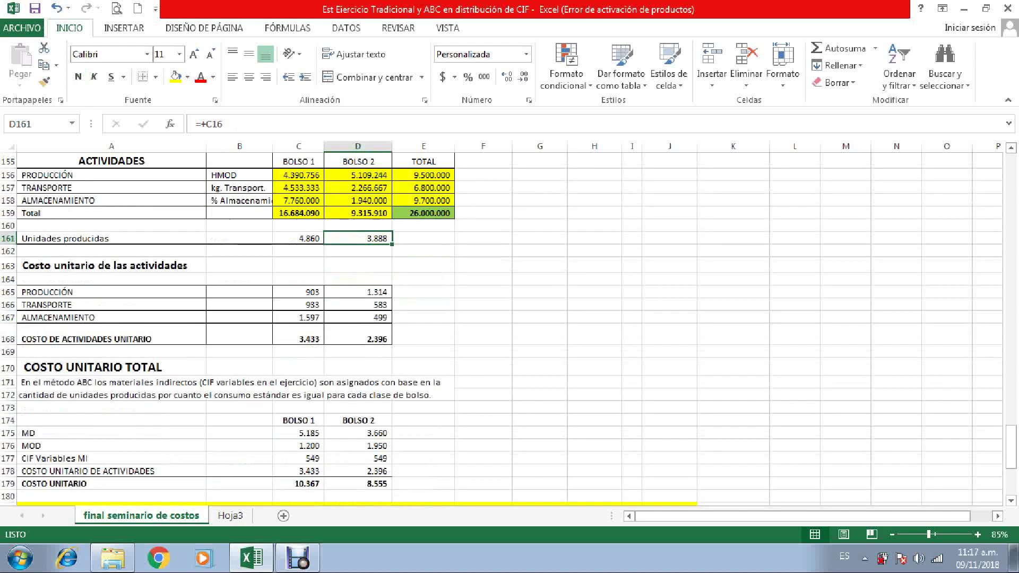
pyautogui.click(298, 292)
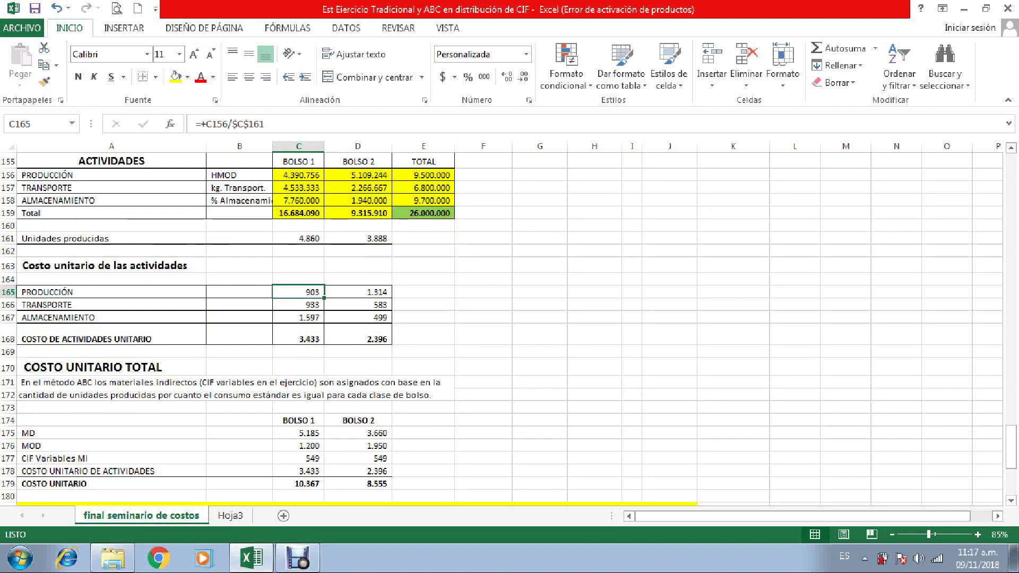
# Fill the Bolso 1 production cost C156, units produced C161 and unit production cost C165 with green.
pyautogui.click(298, 174)
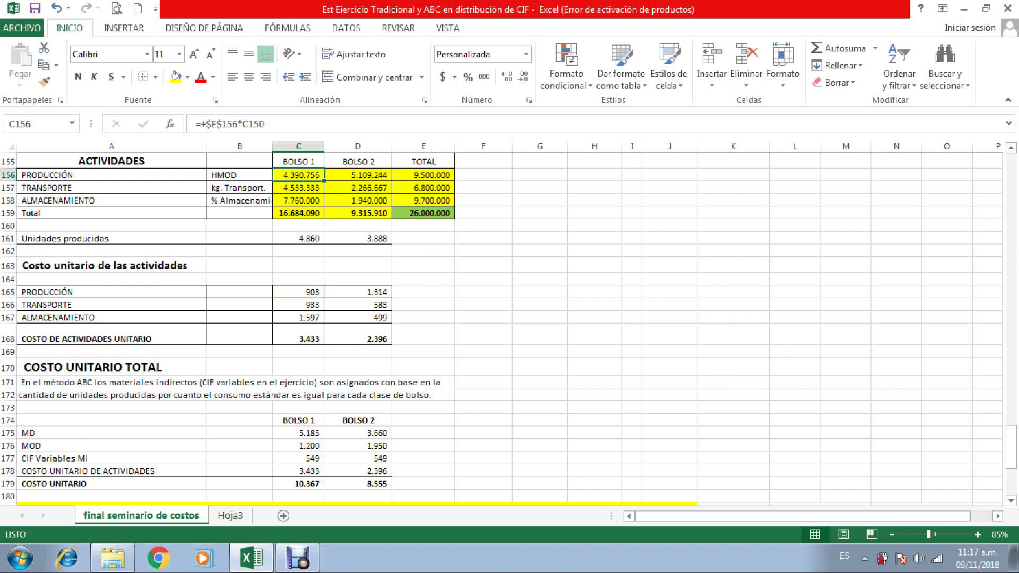
pyautogui.click(187, 77)
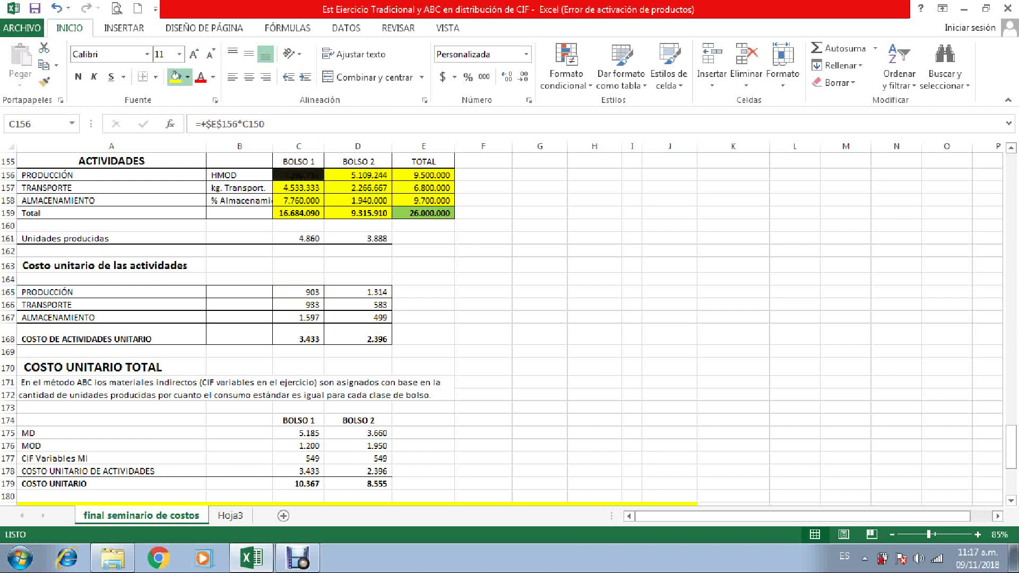
pyautogui.click(227, 192)
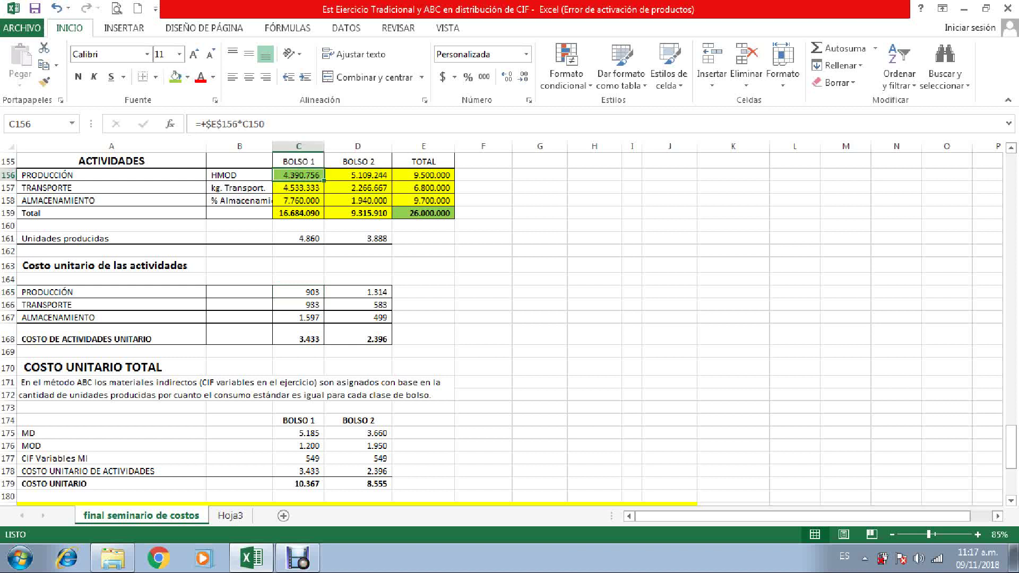
pyautogui.click(299, 238)
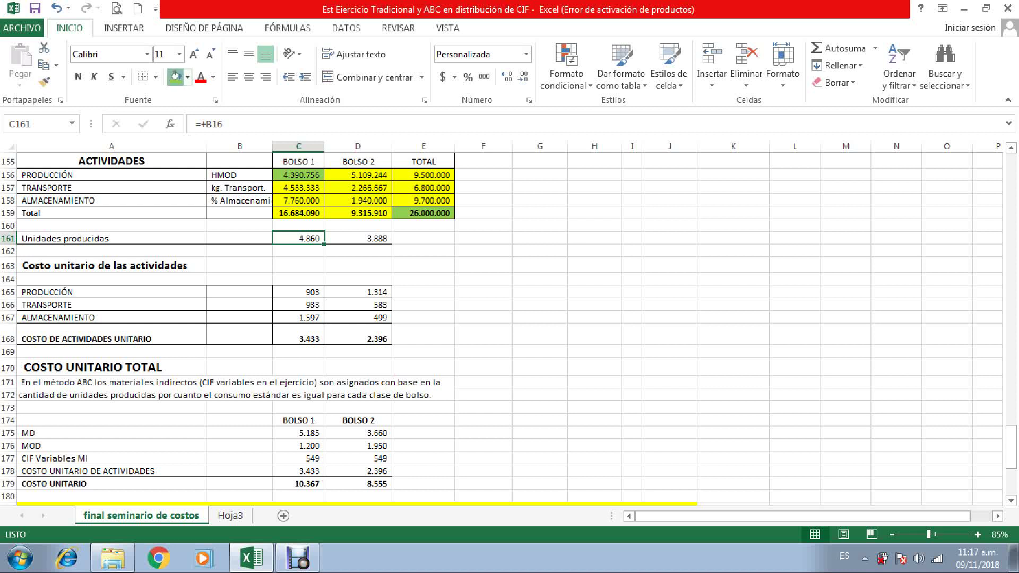
pyautogui.click(177, 77)
pyautogui.click(298, 292)
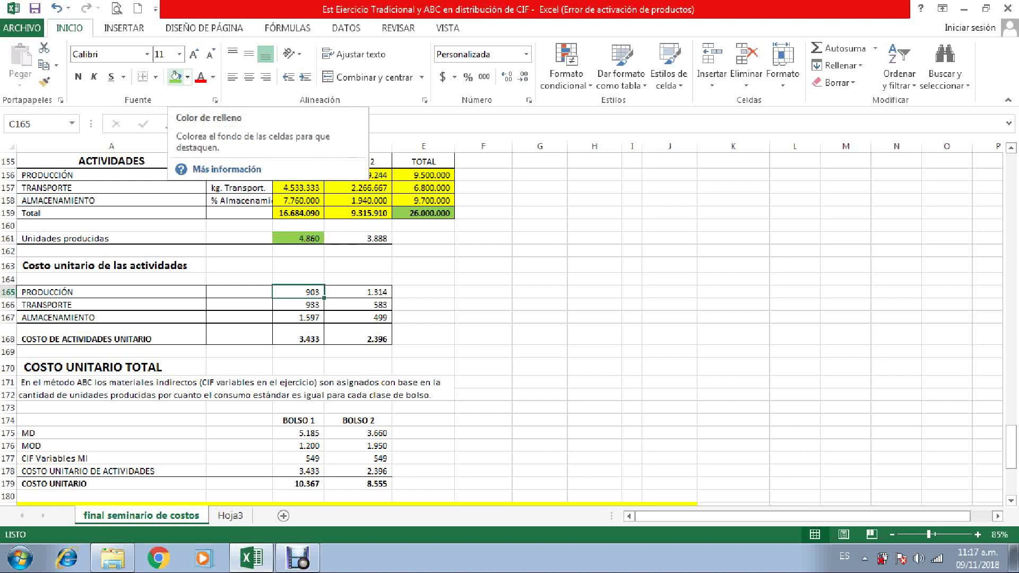
pyautogui.click(175, 77)
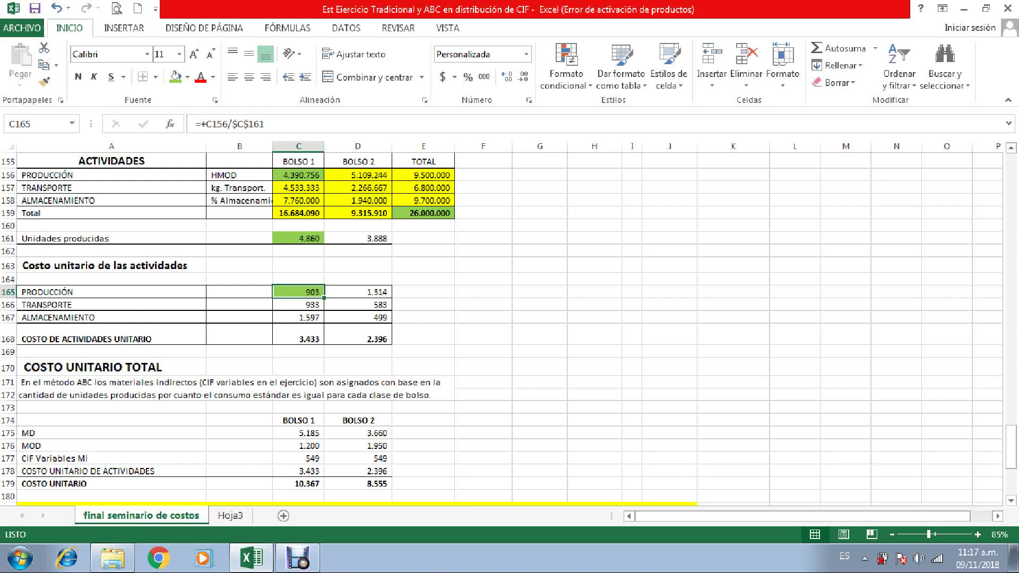
# Fill the Bolso 1 transport cost C157 and its unit cost C166 with green.
pyautogui.click(298, 305)
pyautogui.click(298, 187)
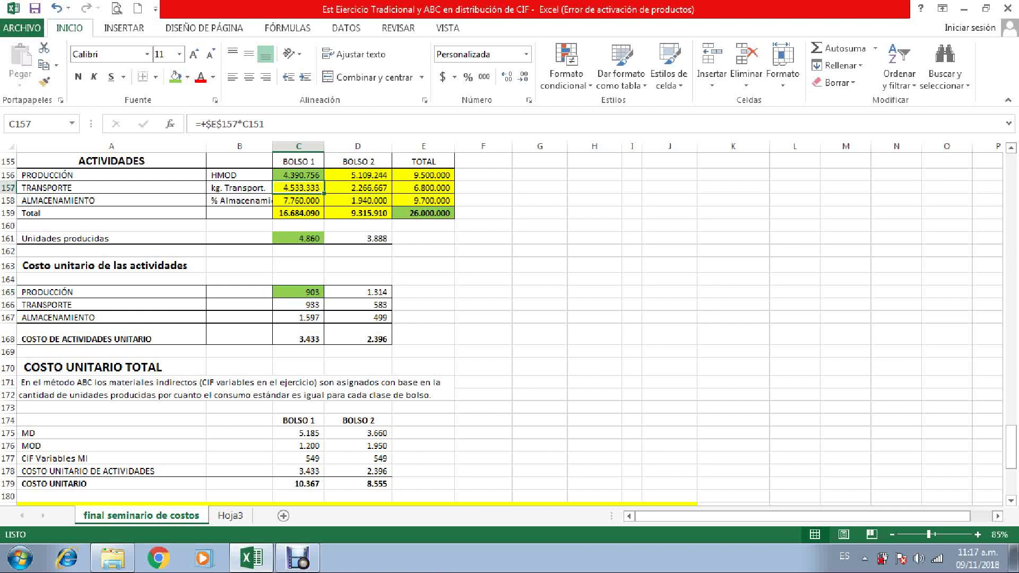
pyautogui.click(175, 77)
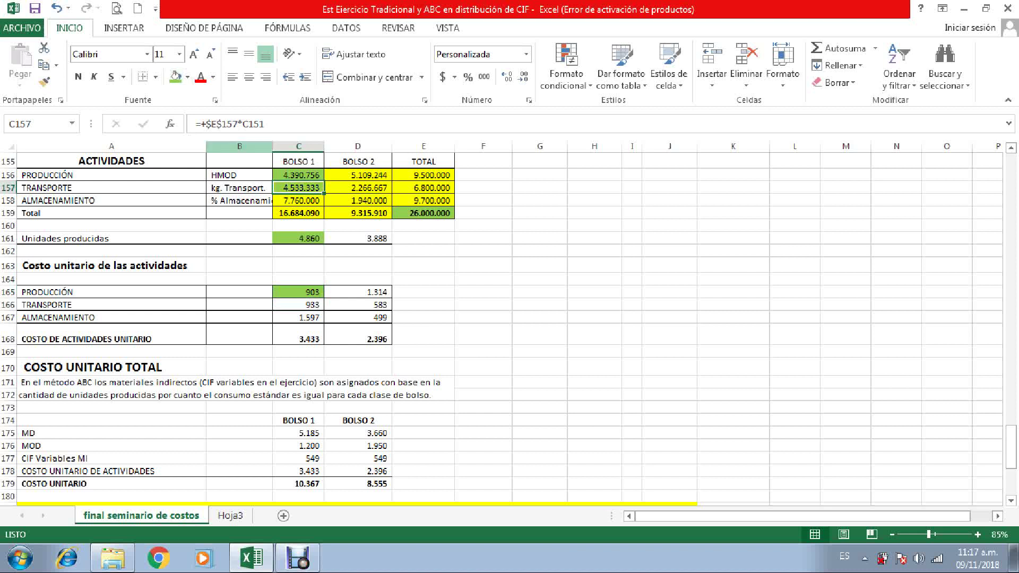
pyautogui.click(298, 304)
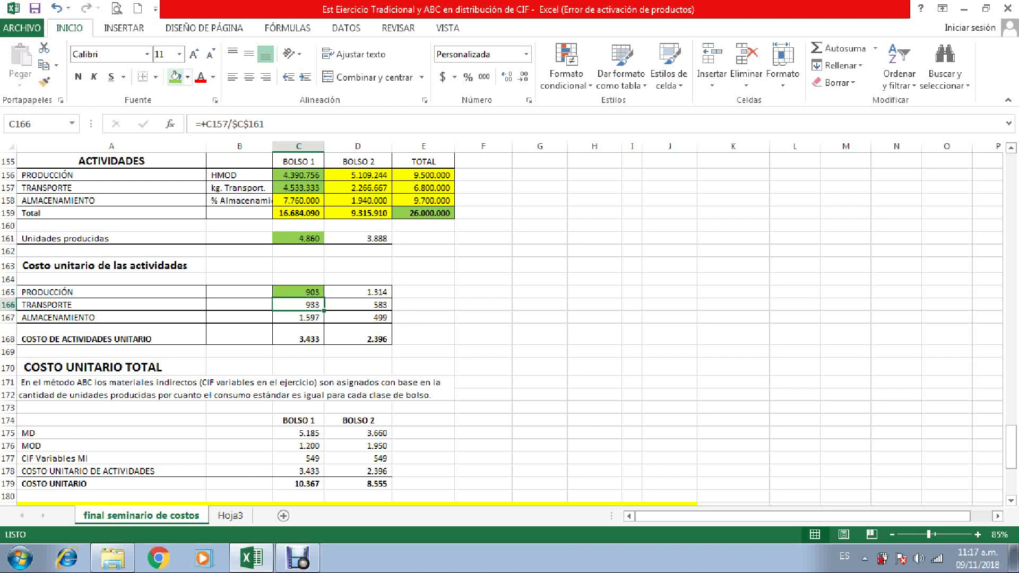
pyautogui.click(175, 77)
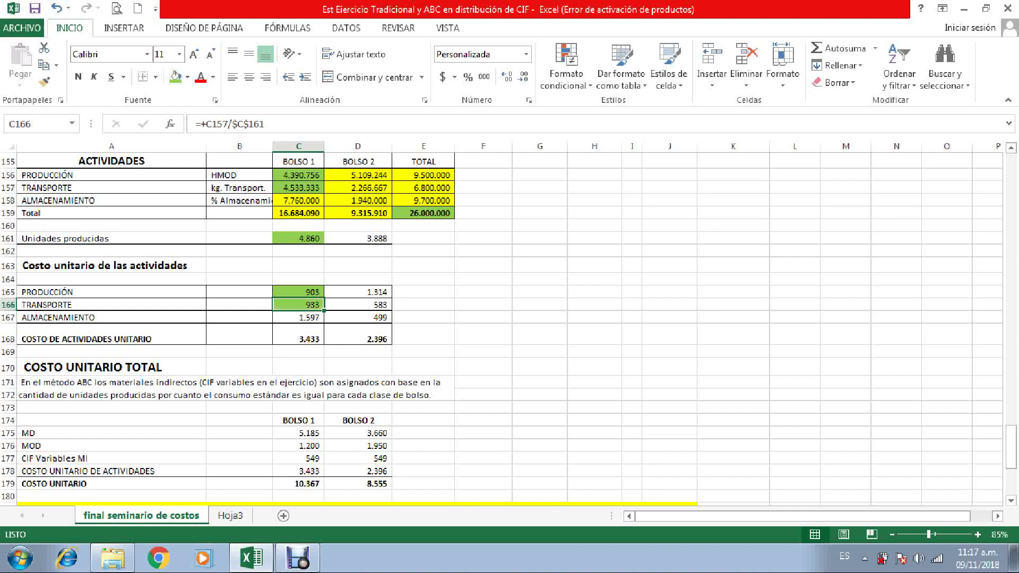
# Fill the Bolso 1 Almacenamiento cost C158 and its unit cost C167 with green.
pyautogui.click(298, 200)
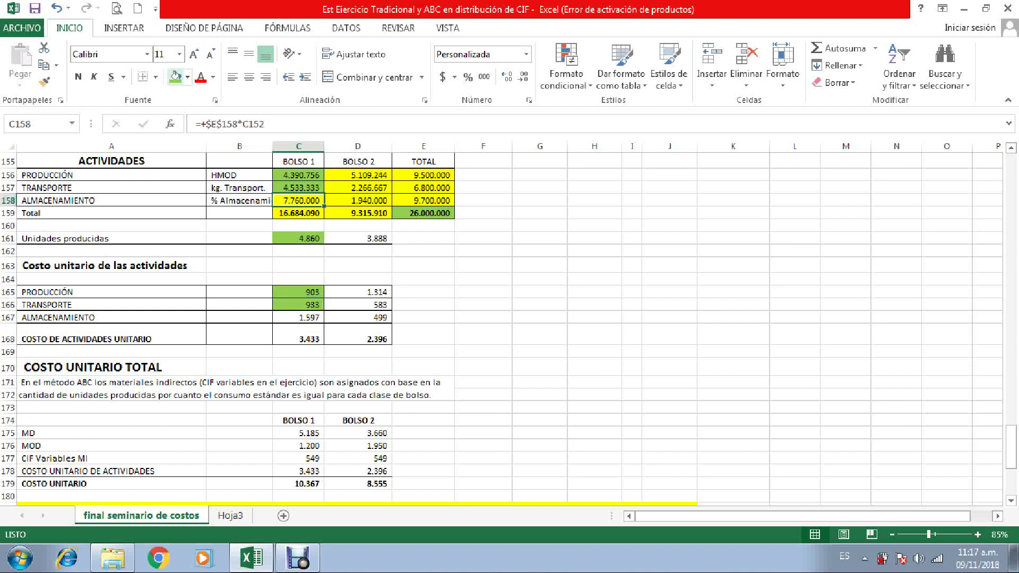
pyautogui.click(175, 77)
pyautogui.click(175, 77)
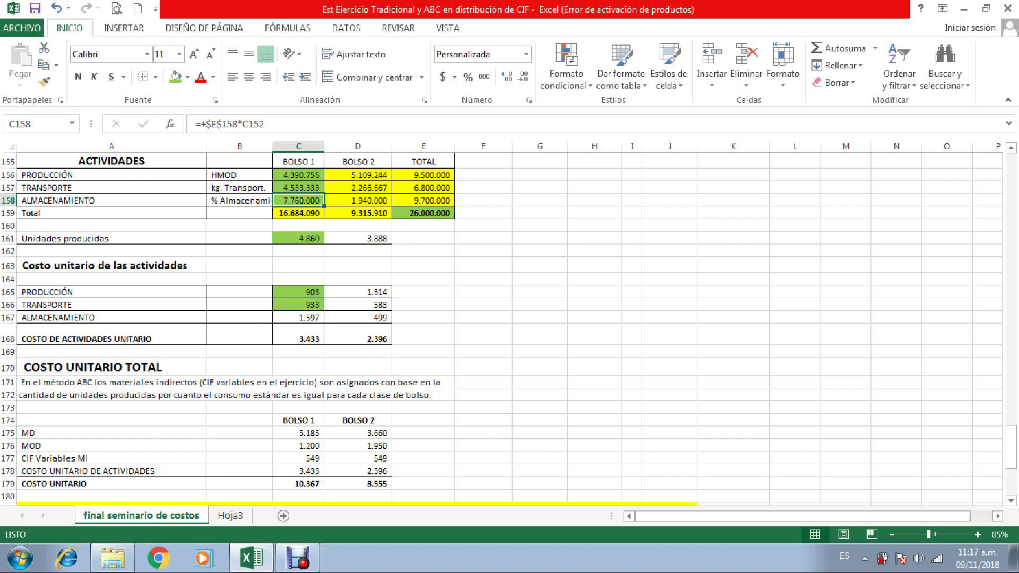
pyautogui.click(297, 317)
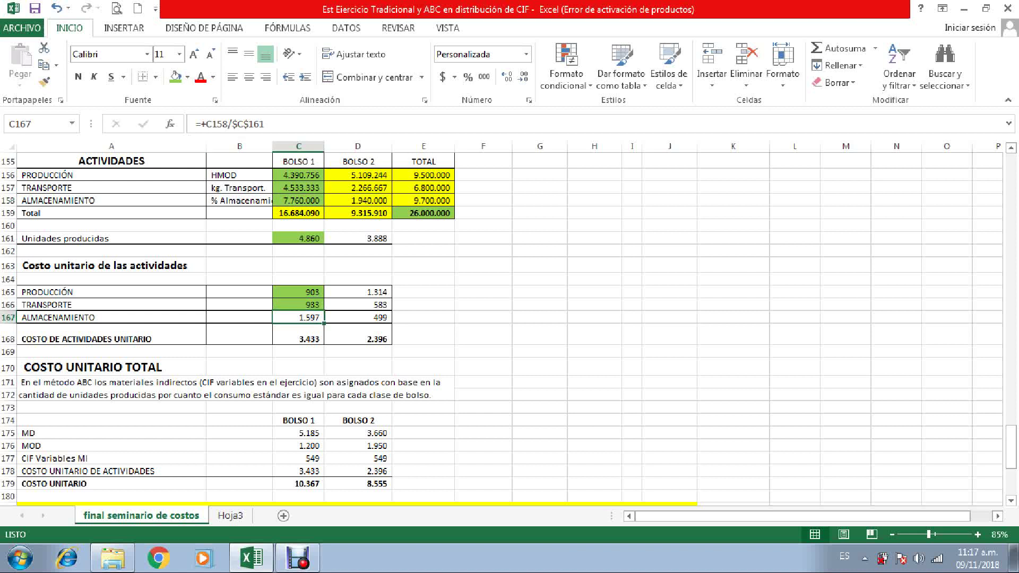
pyautogui.click(176, 77)
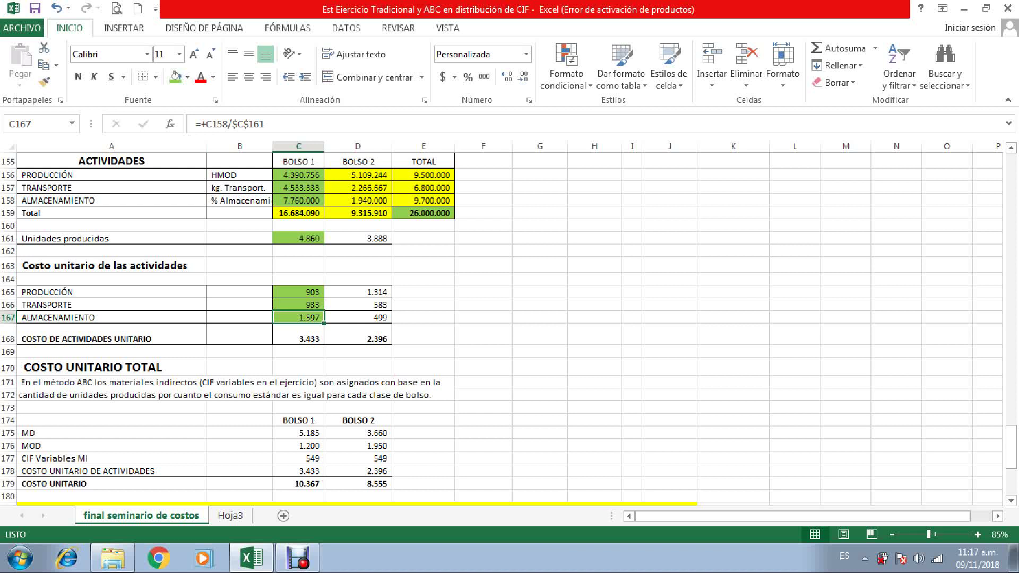
# Fill the Bolso 1 unit activity cost C168 and Bolso 2 unit costs D165:D168 with green, and check the Bolso 2 formulas.
pyautogui.moveTo(299, 292); pyautogui.dragTo(298, 317)
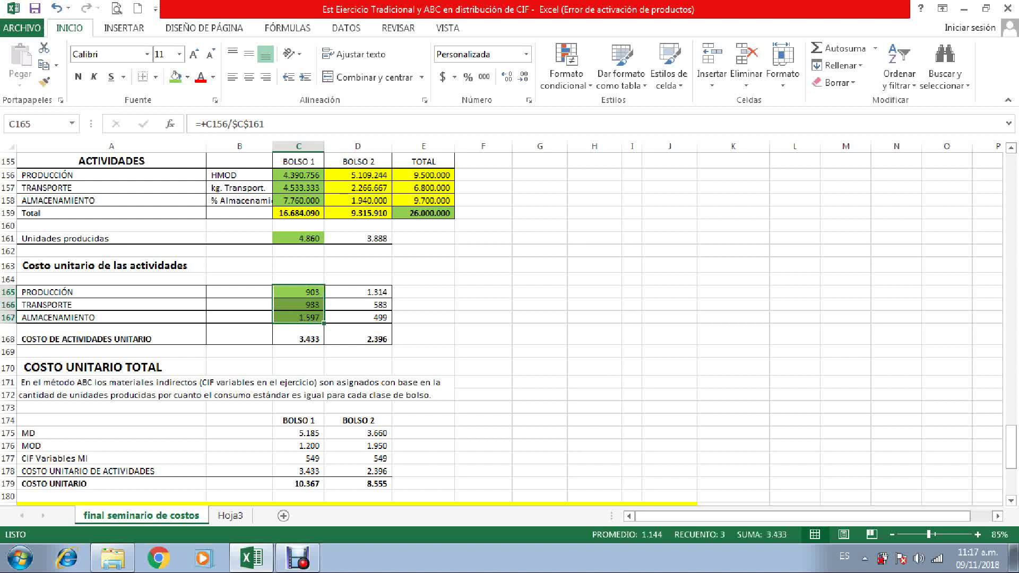
pyautogui.click(298, 334)
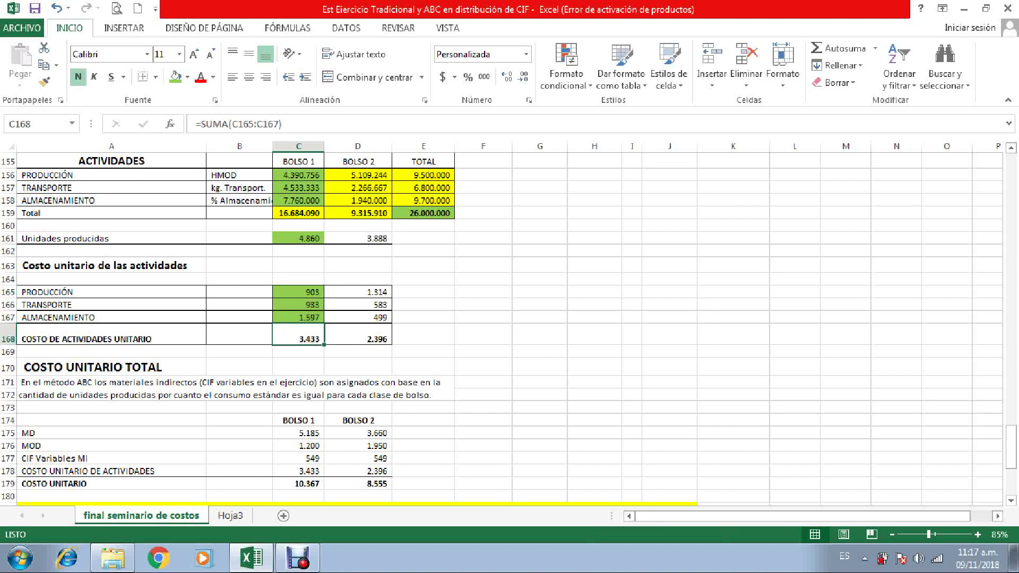
pyautogui.click(175, 77)
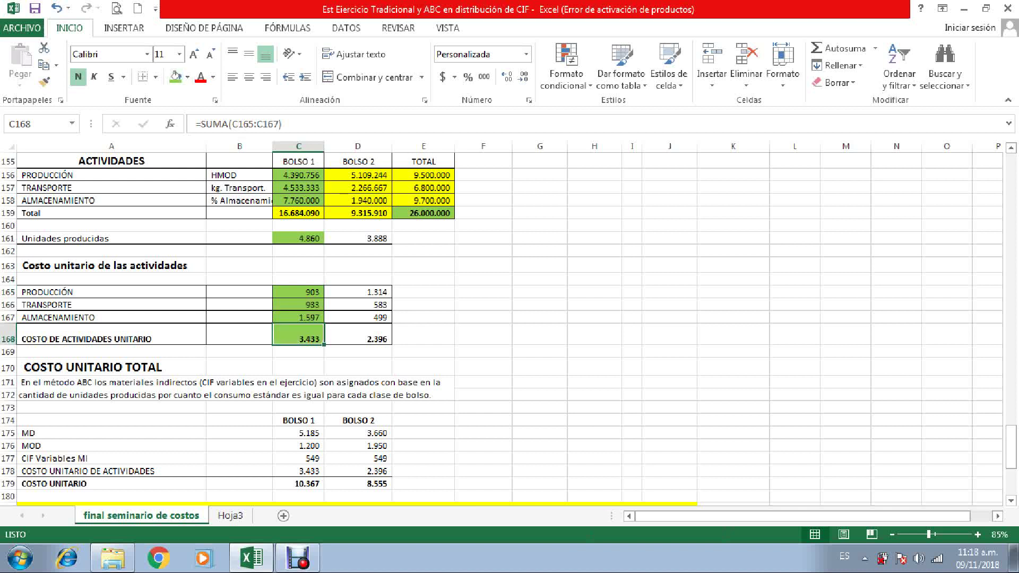
pyautogui.moveTo(358, 292); pyautogui.dragTo(358, 339)
pyautogui.click(174, 77)
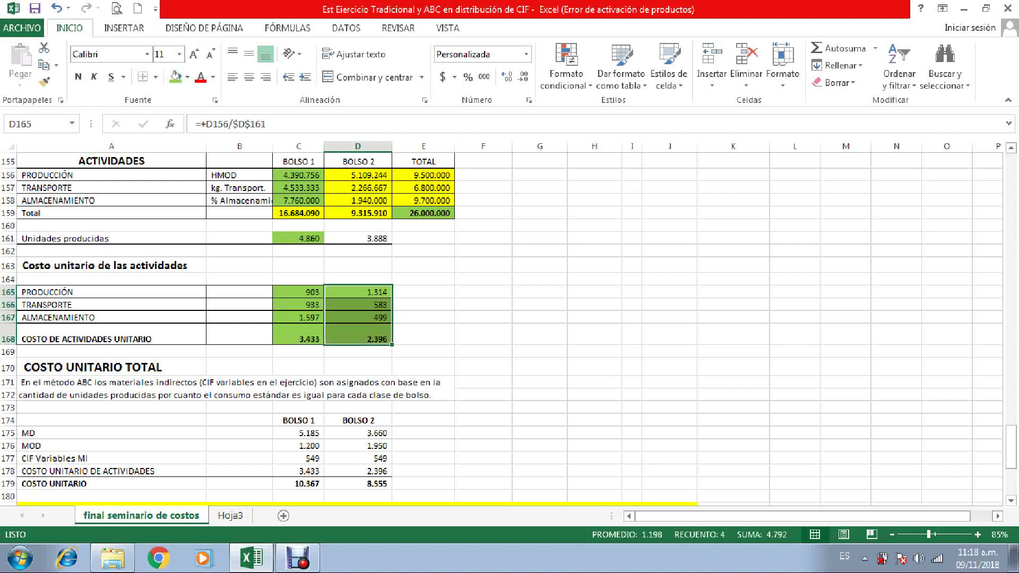
pyautogui.click(358, 333)
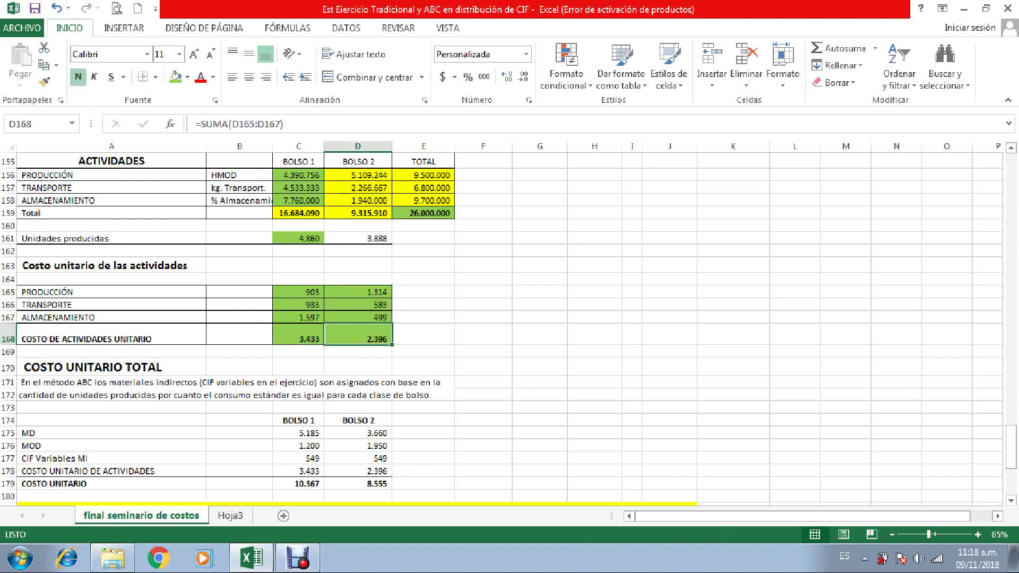
pyautogui.click(358, 292)
pyautogui.click(357, 304)
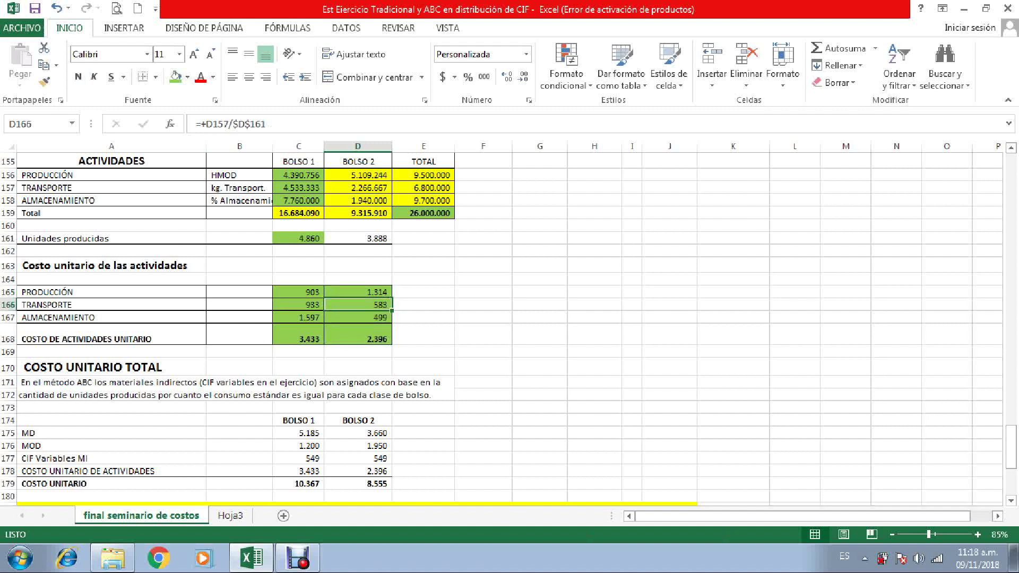
pyautogui.click(358, 317)
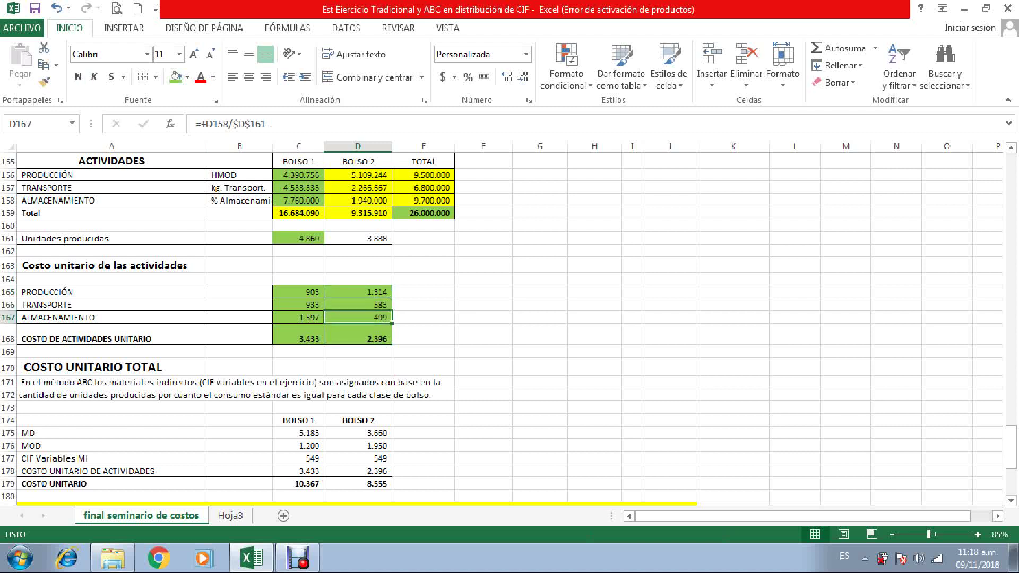
# Fill the MD costs C175:D175 and MOD costs C176:D176 of the COSTO UNITARIO TOTAL table with green.
pyautogui.scroll(-2, 502, 324)
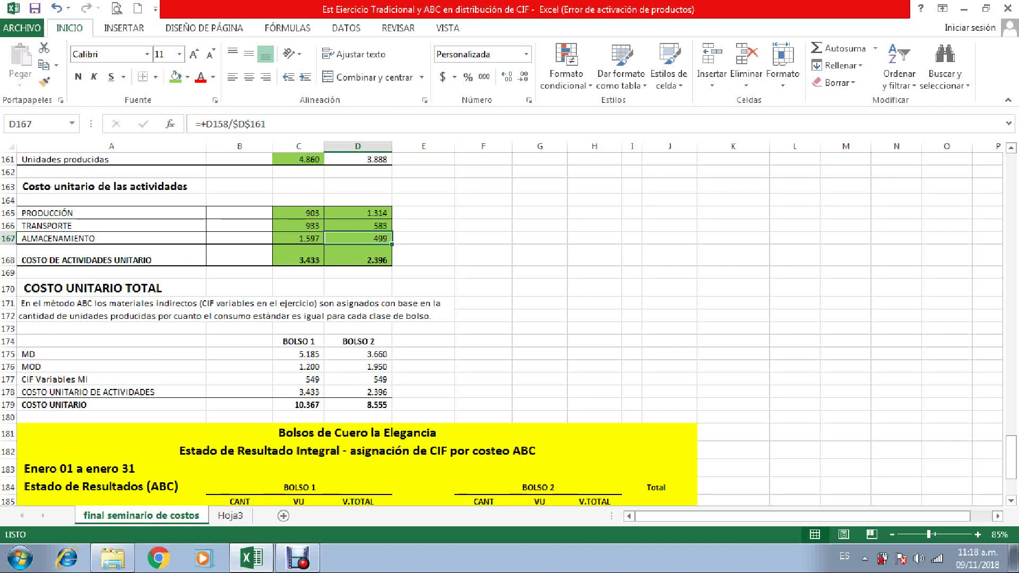
pyautogui.click(111, 288)
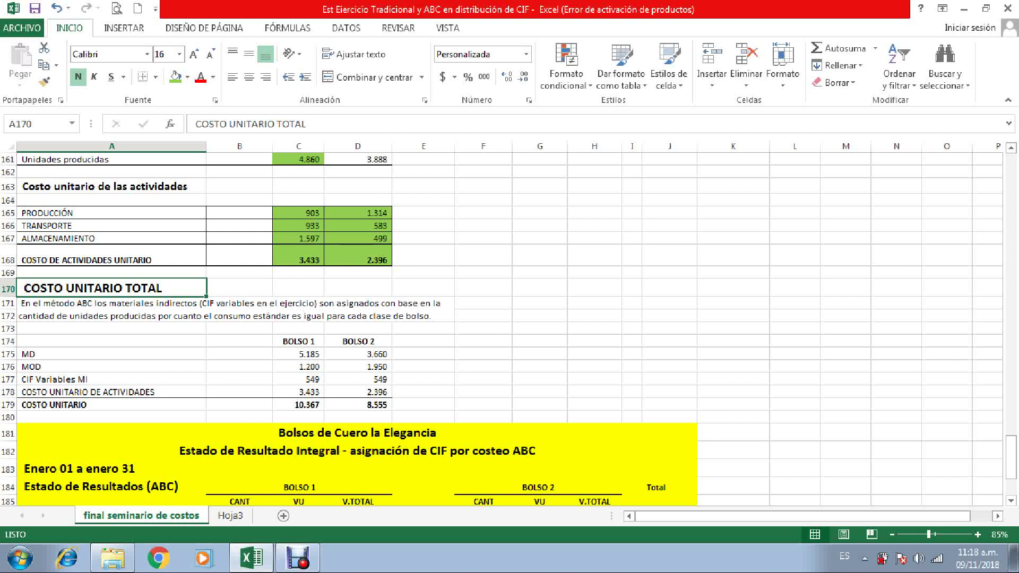
pyautogui.click(298, 354)
pyautogui.moveTo(298, 354); pyautogui.dragTo(357, 354)
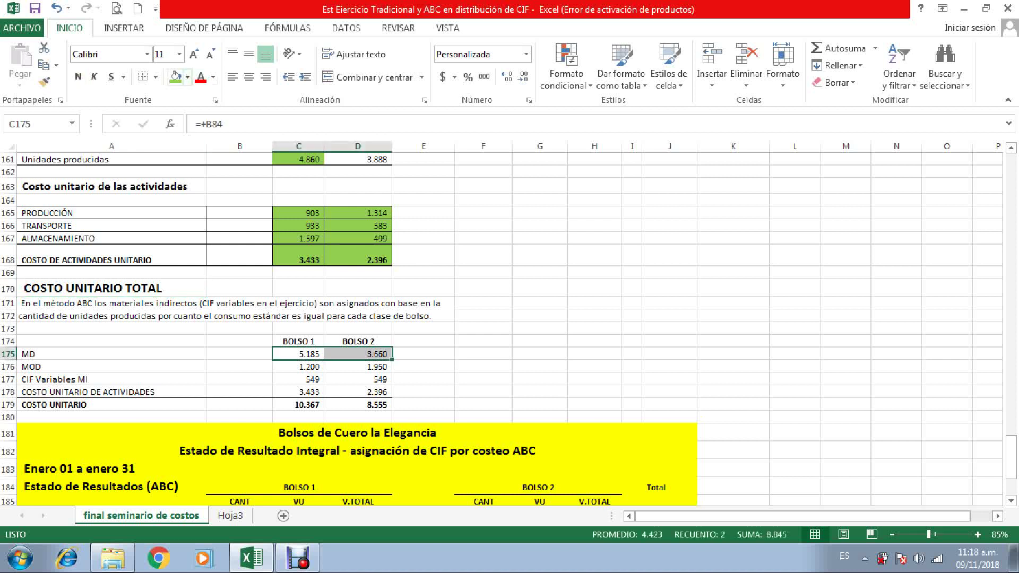
pyautogui.click(175, 77)
pyautogui.click(176, 77)
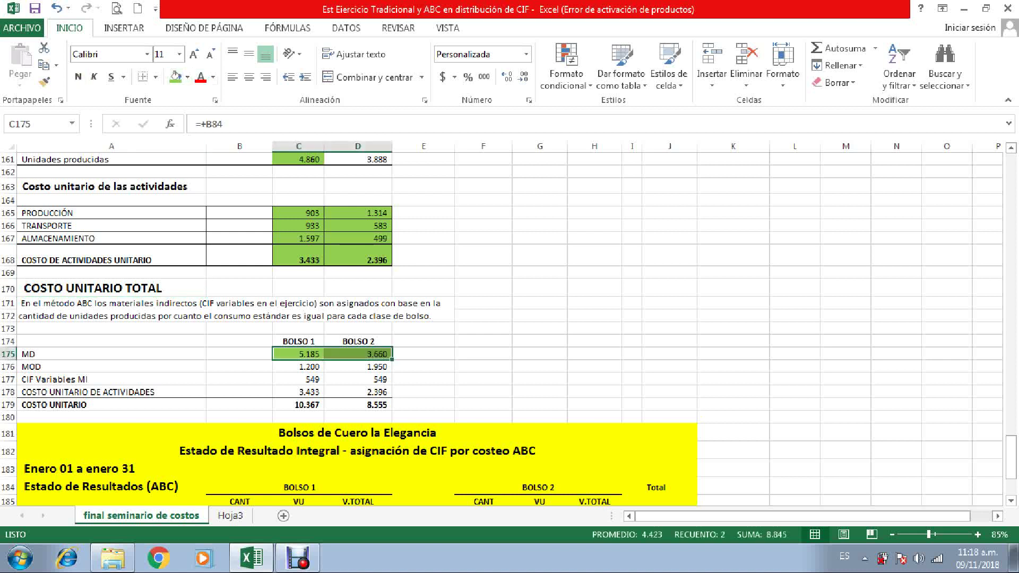
pyautogui.moveTo(298, 367); pyautogui.dragTo(358, 366)
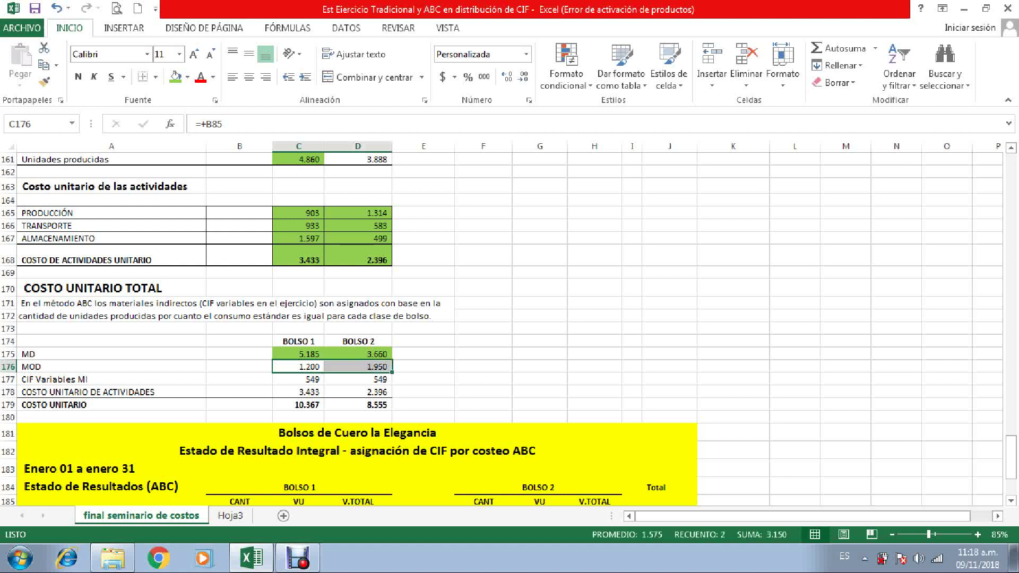
pyautogui.click(175, 77)
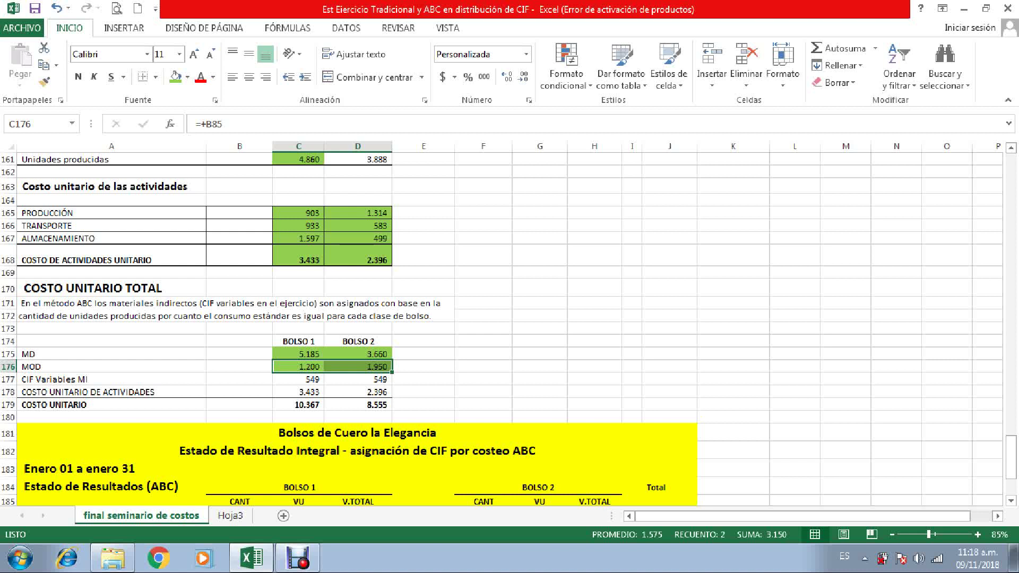
# Check the CIF Variables MI formula in C177 and enter the label "materiales indirectos" in F174.
pyautogui.click(111, 379)
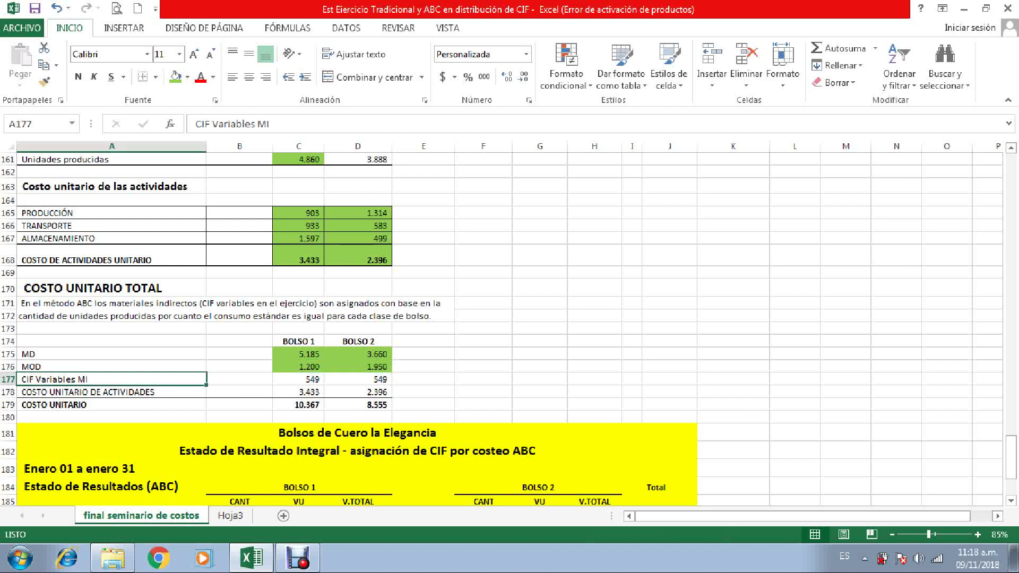
pyautogui.click(298, 379)
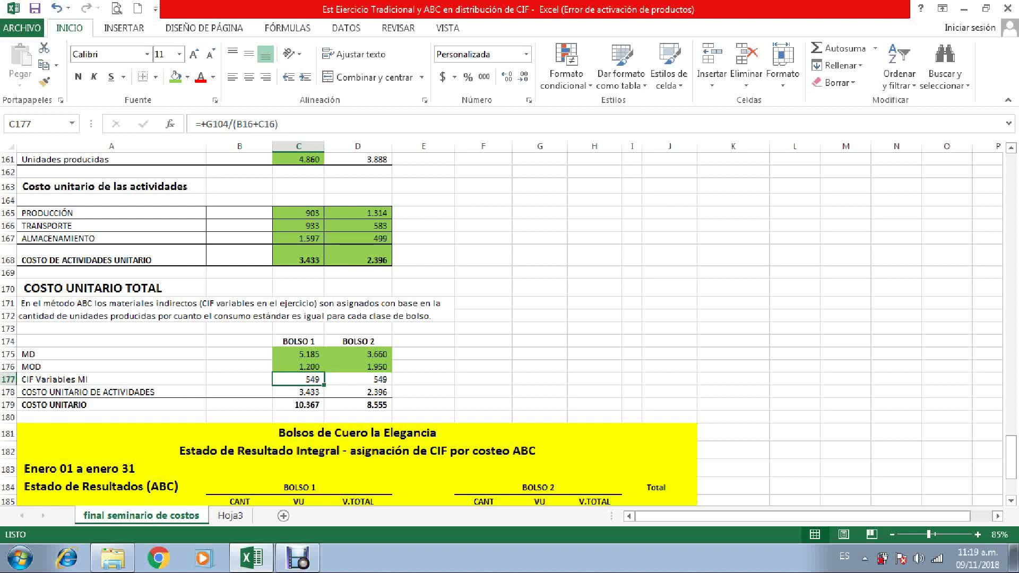
pyautogui.click(483, 341)
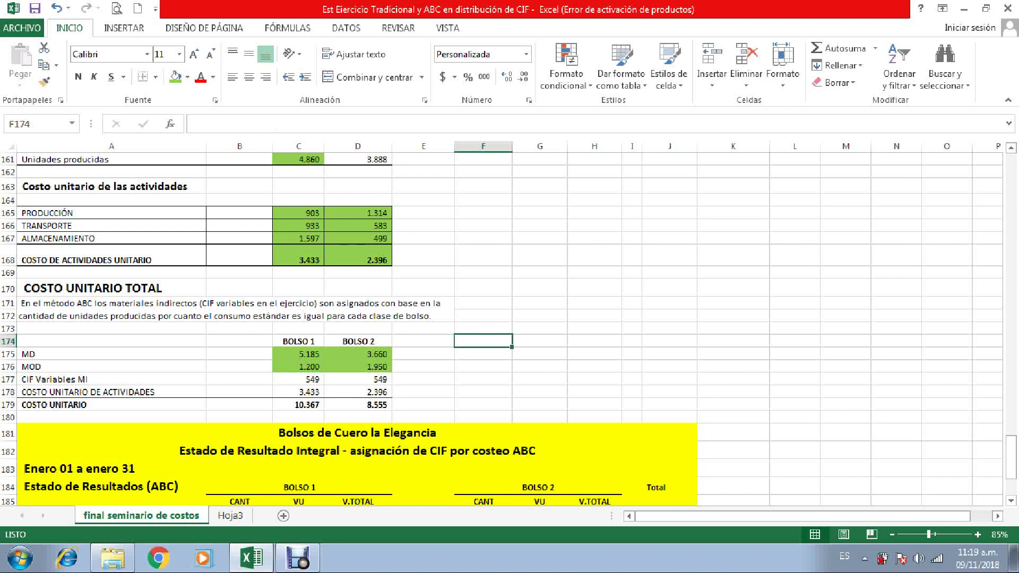
pyautogui.write('materia')
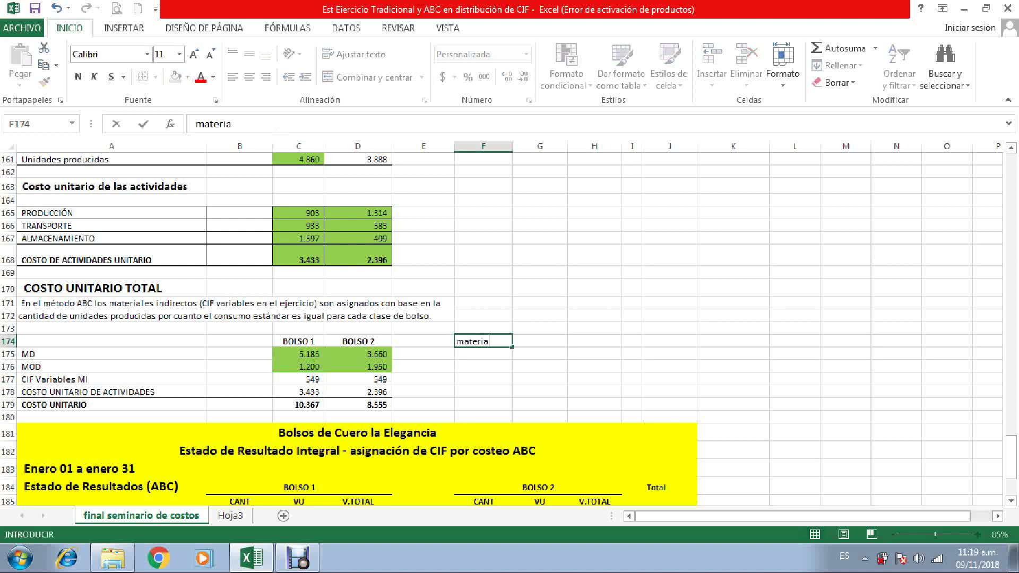
pyautogui.write('les indirectos')
pyautogui.press('Tab')
# Link H174, beside the "materiales indirectos" label, to the Materiales indirectos total in F112 of the resource matrix.
pyautogui.press('Tab')
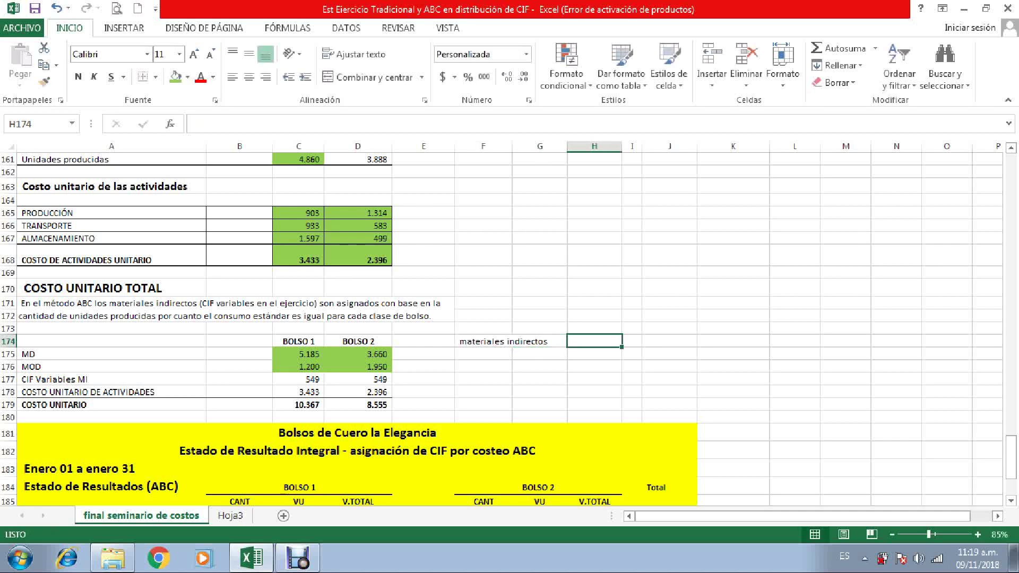
pyautogui.write('+')
pyautogui.scroll(6, 510, 329)
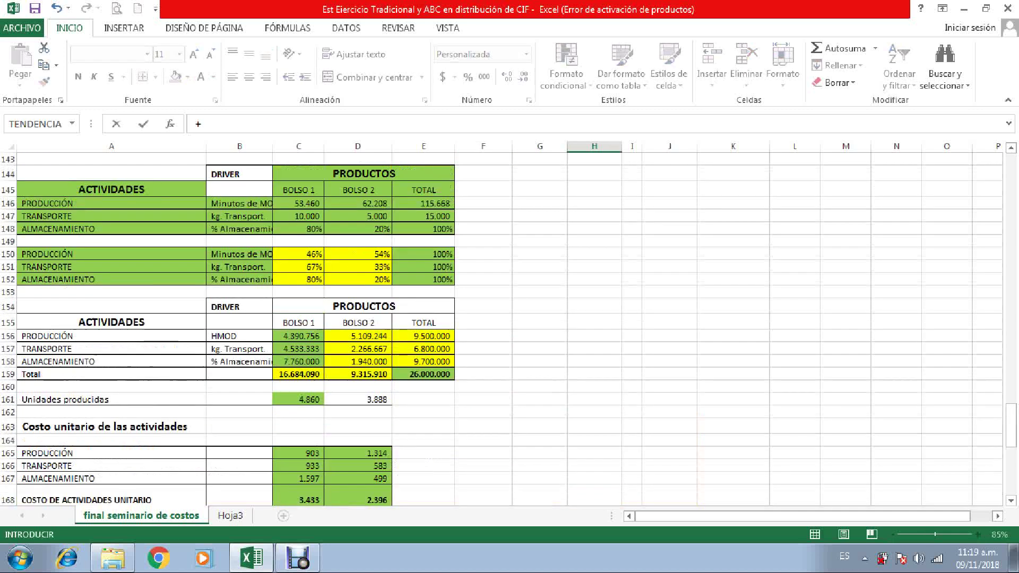
pyautogui.scroll(13, 509, 329)
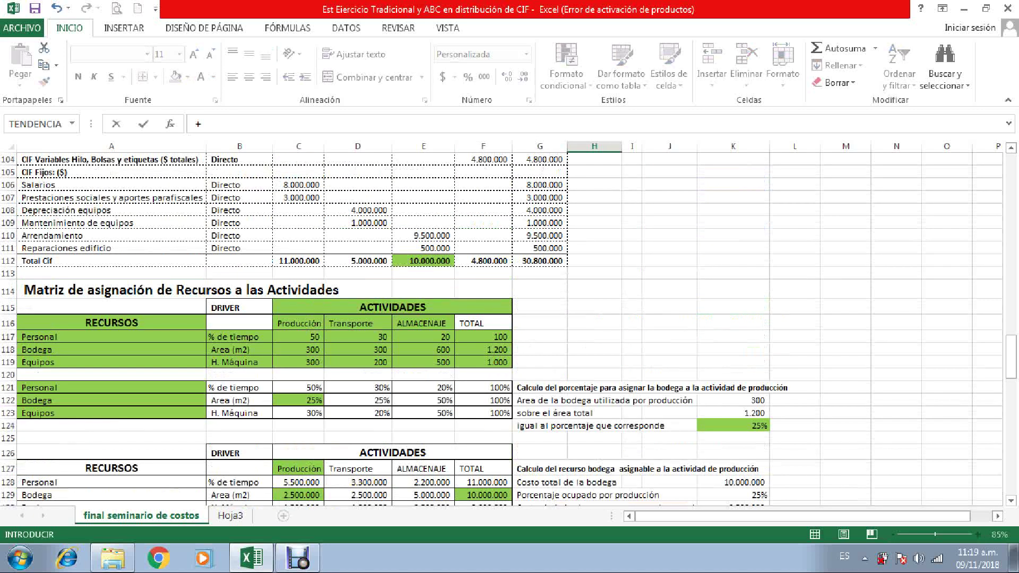
pyautogui.scroll(2, 510, 329)
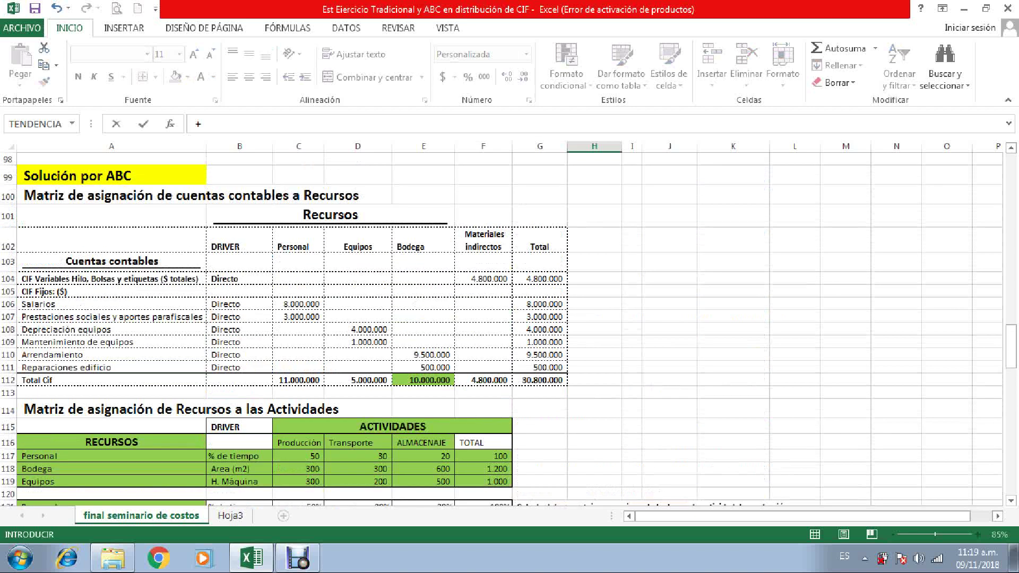
pyautogui.click(483, 380)
pyautogui.press('Return')
# Enter the label "unidades producidas" in F176.
pyautogui.press('Down')
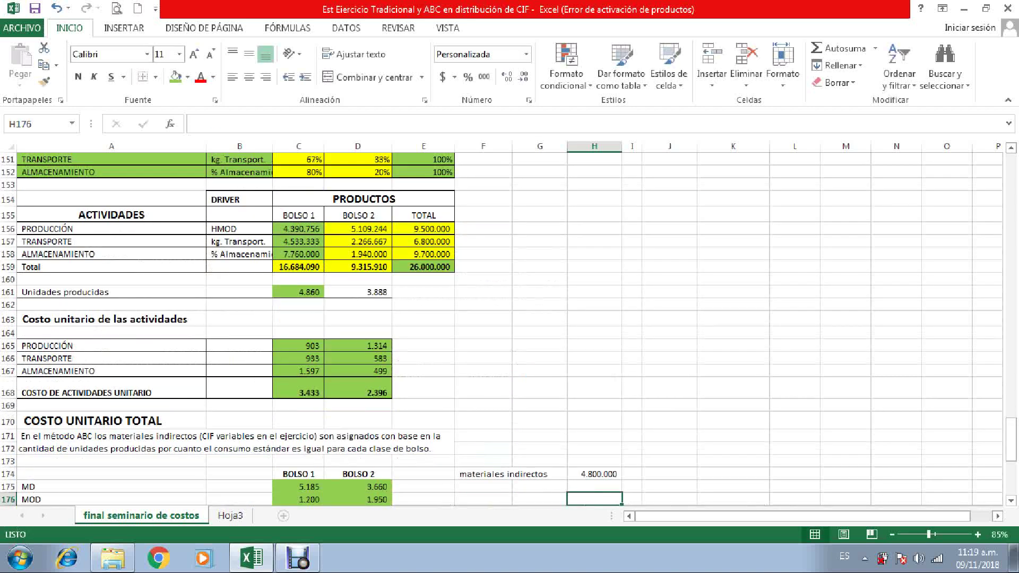
pyautogui.press('Down')
pyautogui.press('Down')
pyautogui.press('Down')
pyautogui.press('Down')
pyautogui.press('Down')
pyautogui.press('Down')
pyautogui.press('Down')
pyautogui.press('Down')
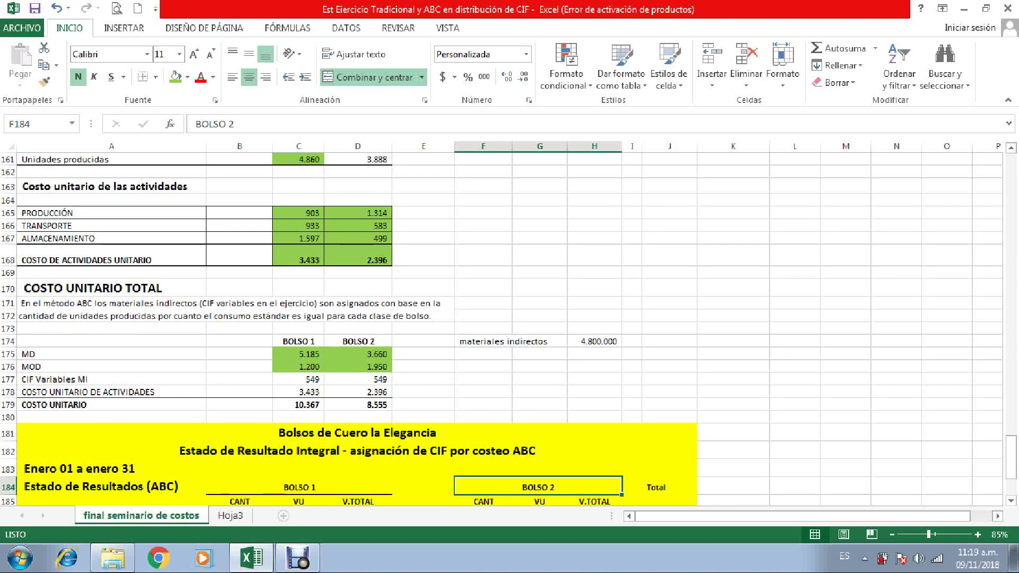
pyautogui.click(594, 366)
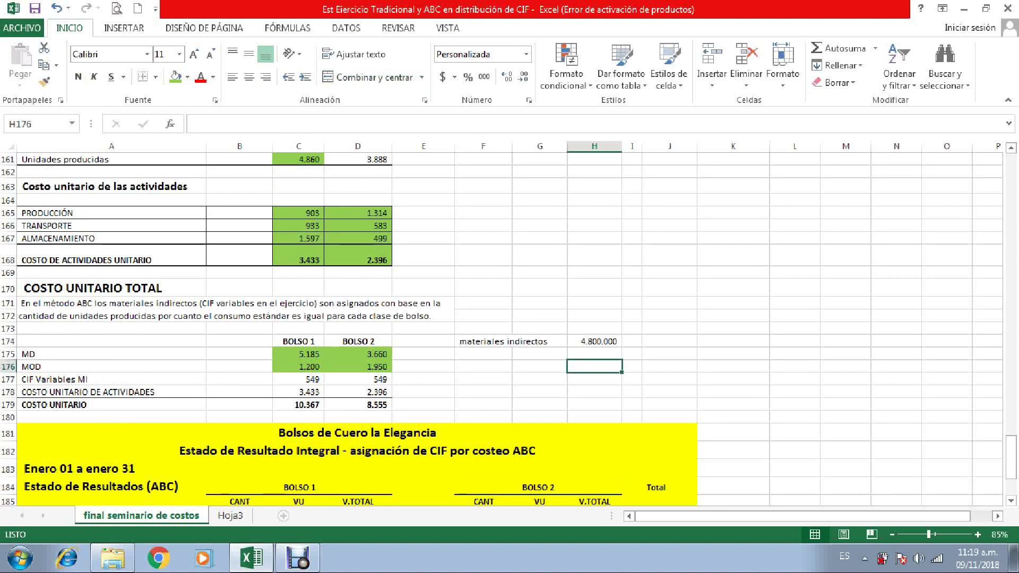
pyautogui.press('Left')
pyautogui.press('Left')
pyautogui.write('unida')
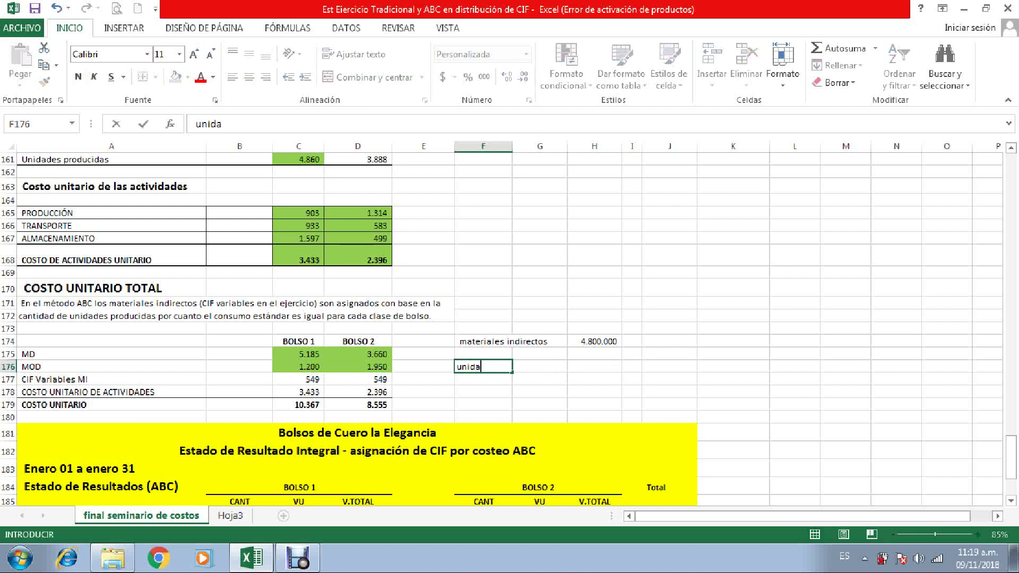
pyautogui.write('des producidas')
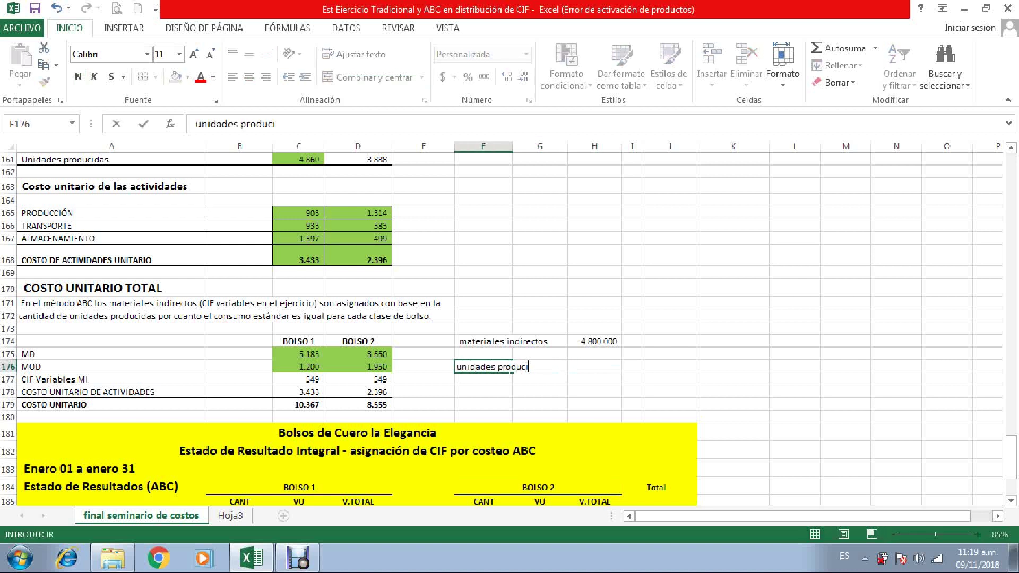
pyautogui.press('Return')
# Add the units produced of both products in H176 with the formula +C161+D161.
pyautogui.press('Up')
pyautogui.press('Right')
pyautogui.press('Right')
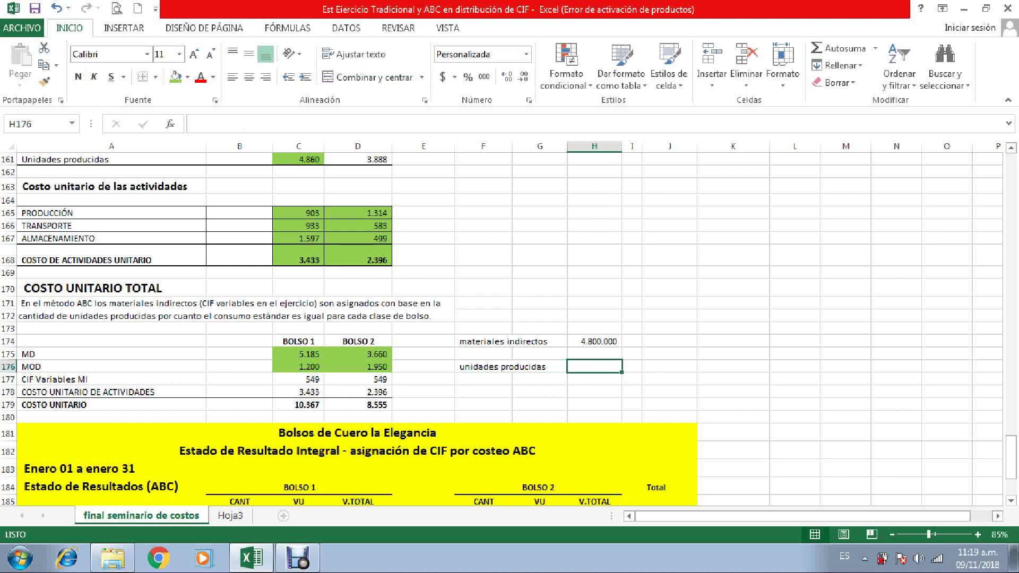
pyautogui.write('+')
pyautogui.scroll(1, 509, 329)
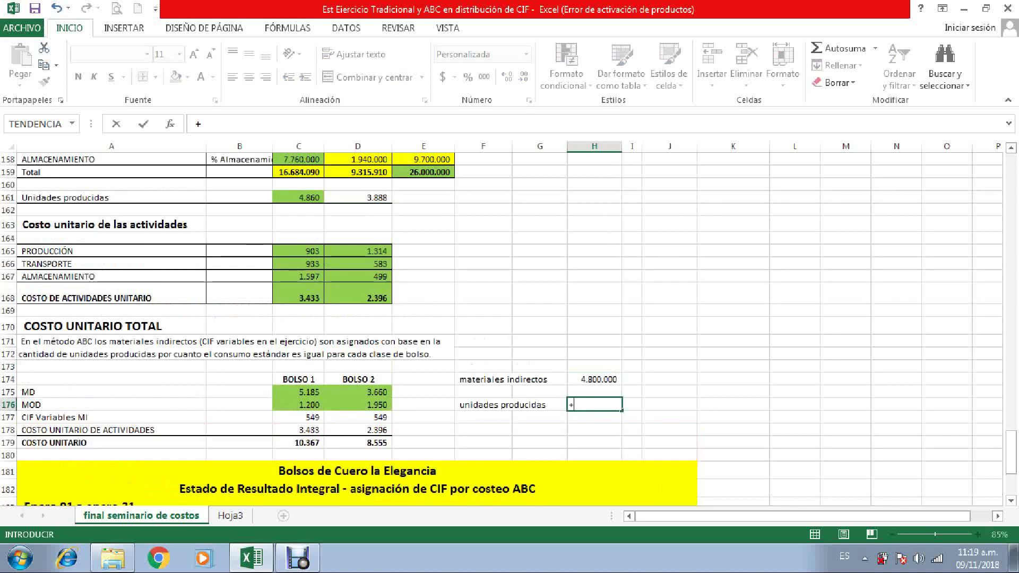
pyautogui.click(298, 198)
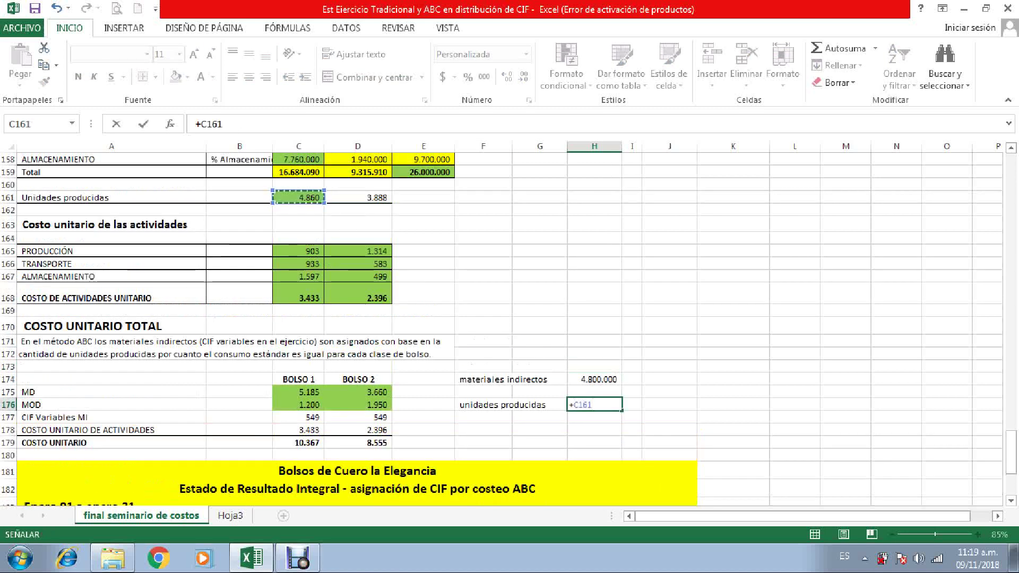
pyautogui.write('+')
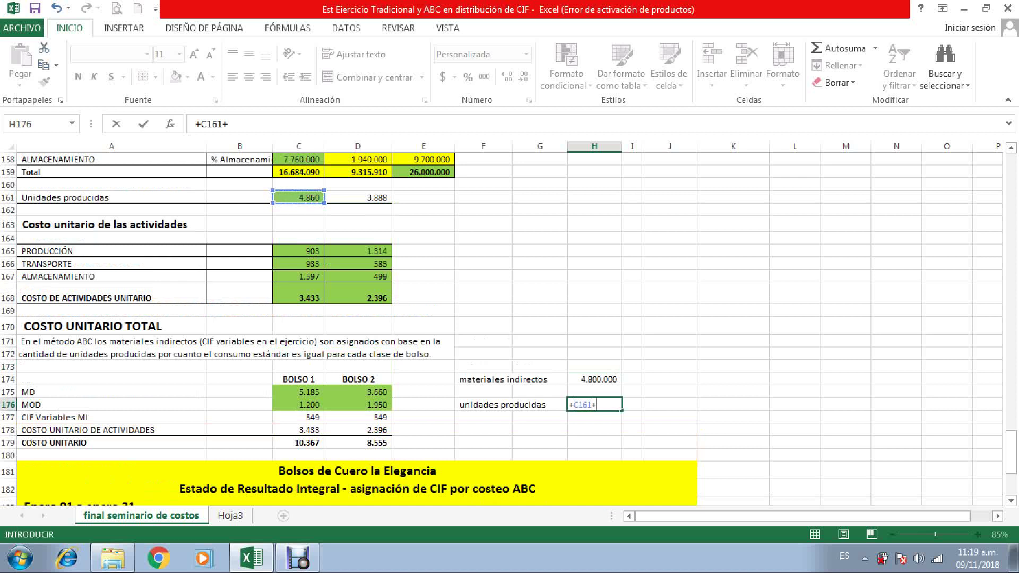
pyautogui.click(357, 197)
pyautogui.hotkey('ctrl', 'Return')
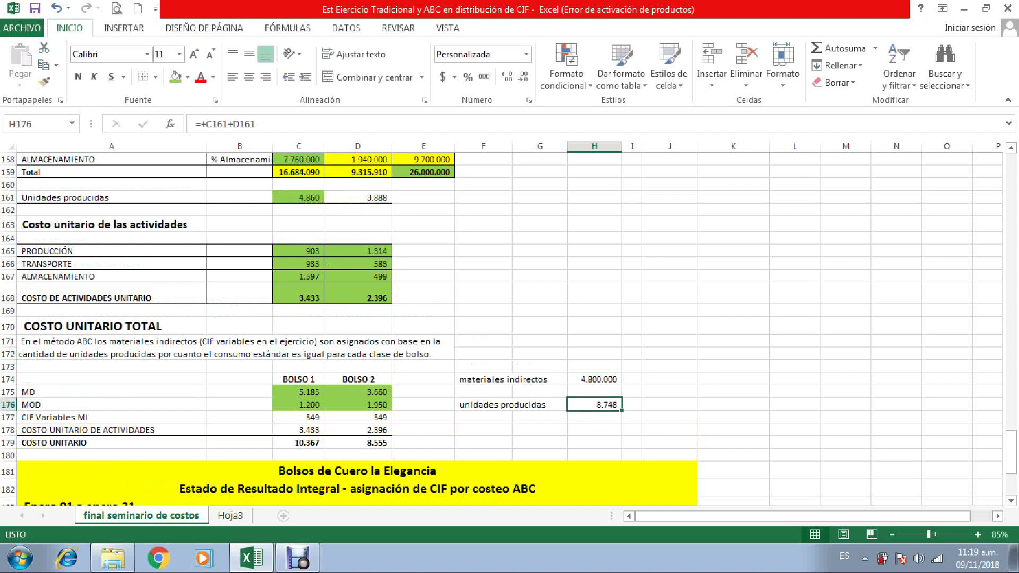
# Enter the label "costo unitario cif mi" in F178.
pyautogui.press('Down')
pyautogui.press('Down')
pyautogui.press('Left')
pyautogui.press('Left')
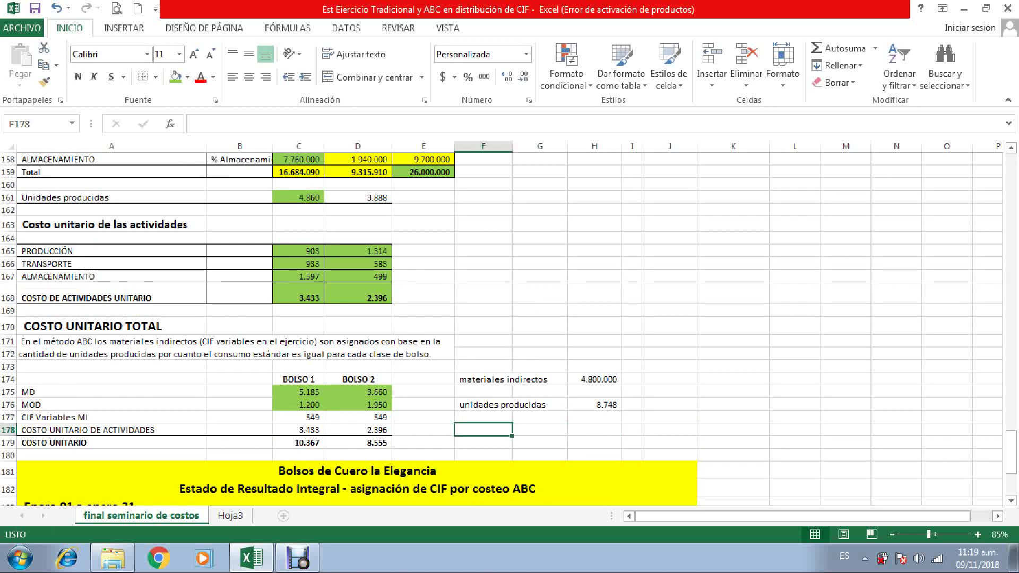
pyautogui.write('costo')
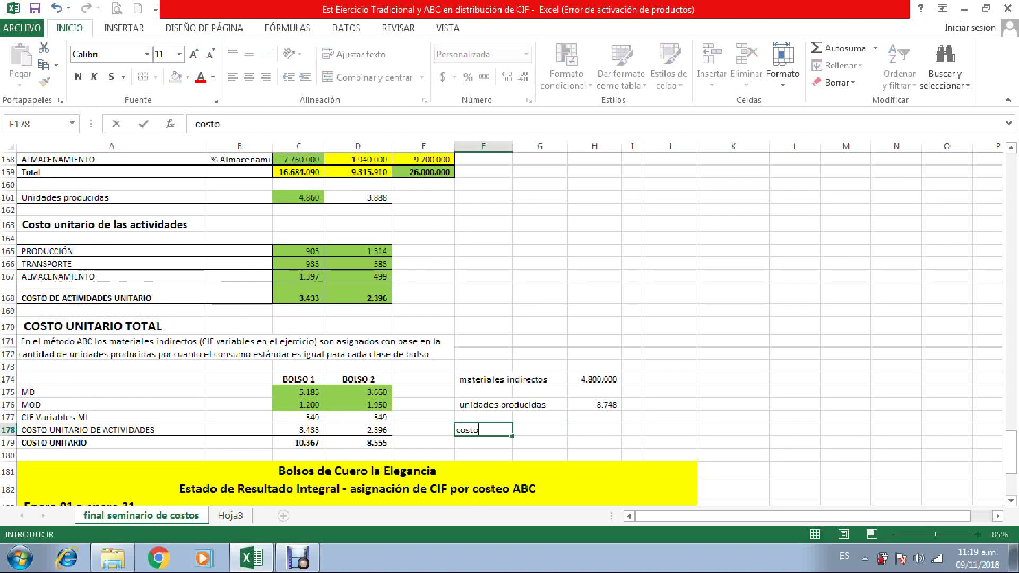
pyautogui.write(' unitario ')
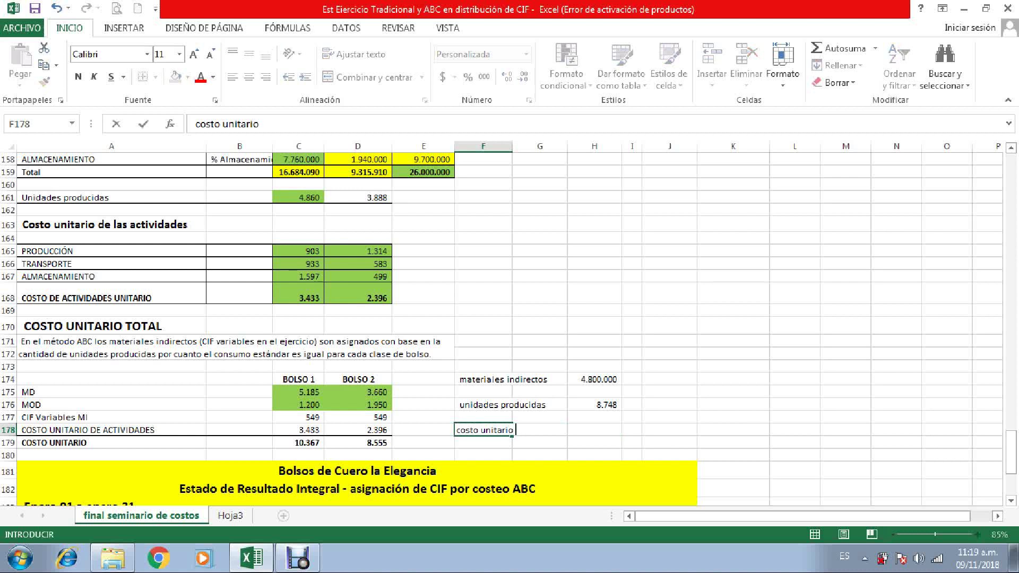
pyautogui.write('cif mi')
pyautogui.hotkey('ctrl', 'Return')
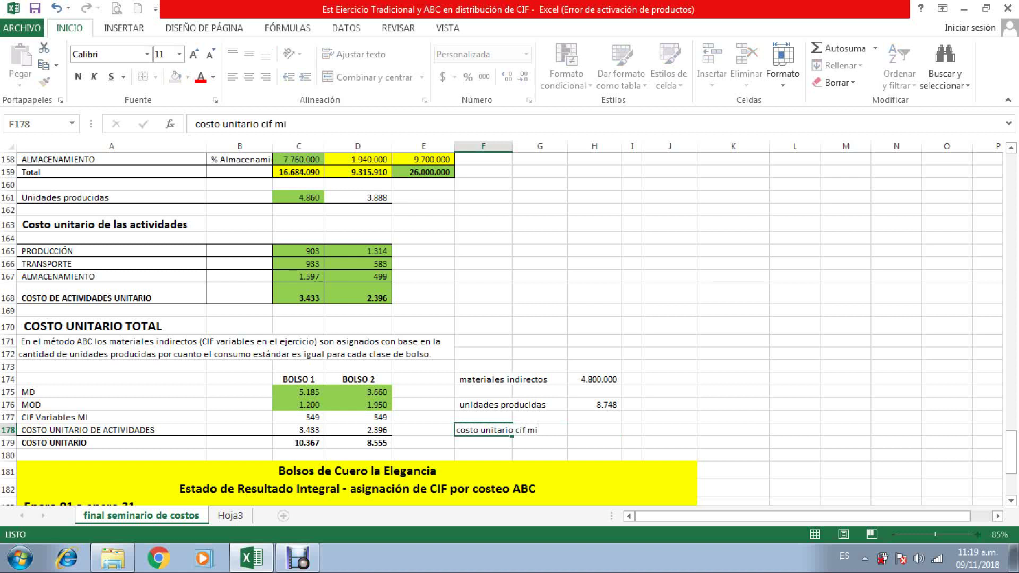
# Calculate the unit cost of indirect materials in H178 as +H174/H176 and fill the cell with green.
pyautogui.press('Right')
pyautogui.press('Right')
pyautogui.write('+')
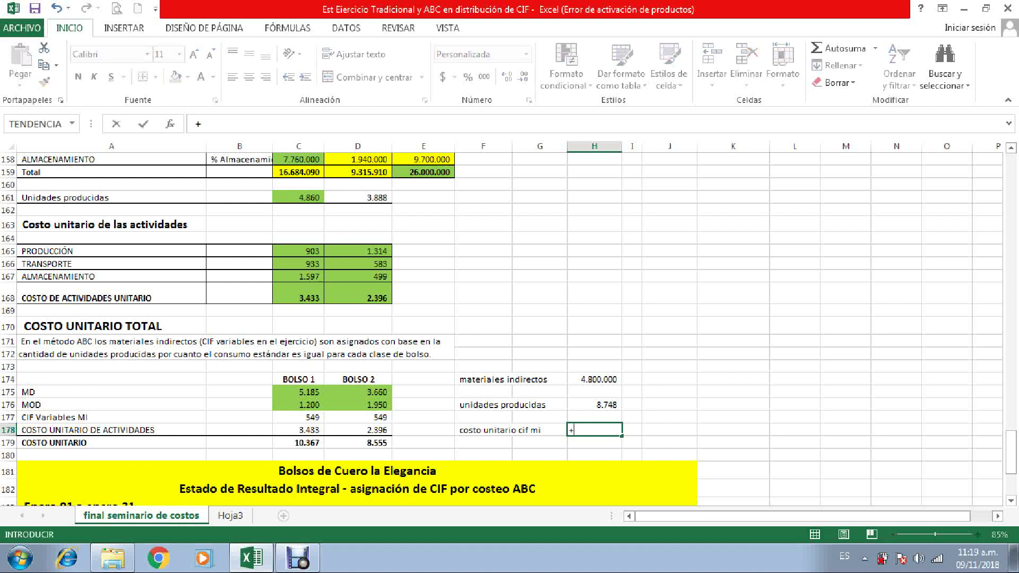
pyautogui.press('Up')
pyautogui.press('Up')
pyautogui.press('Up')
pyautogui.press('Up')
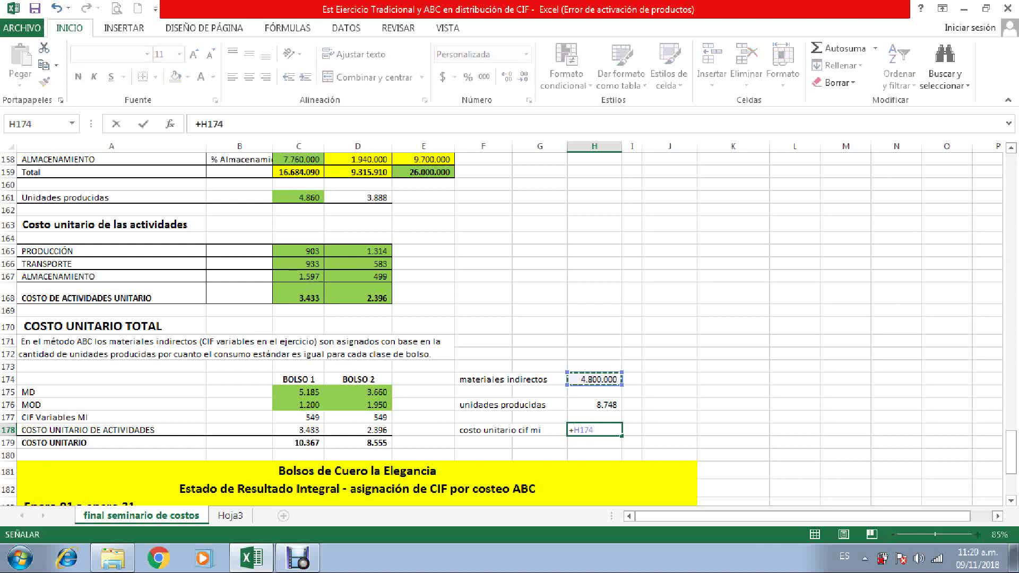
pyautogui.write('/')
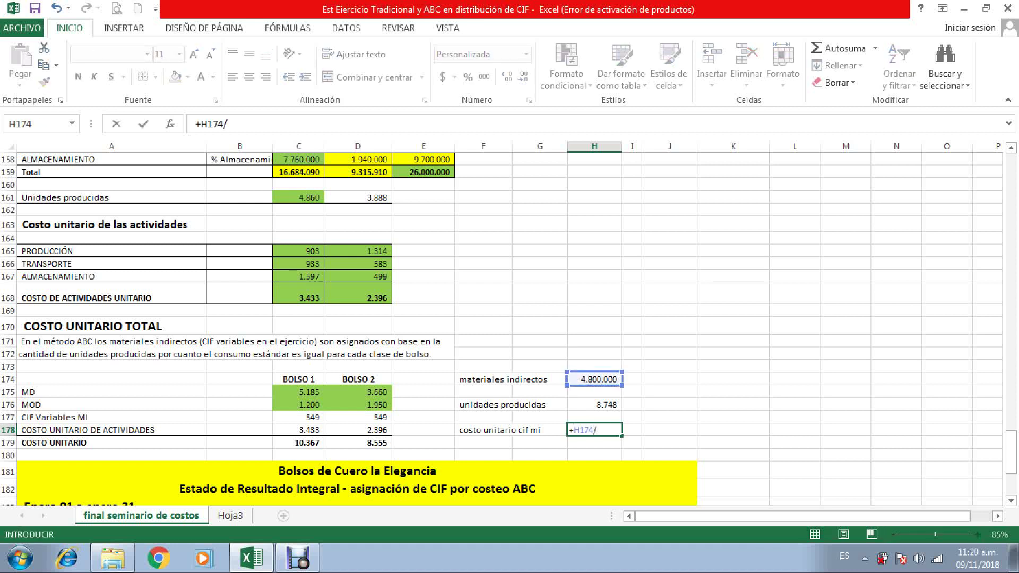
pyautogui.press('Up')
pyautogui.press('Up')
pyautogui.press('Return')
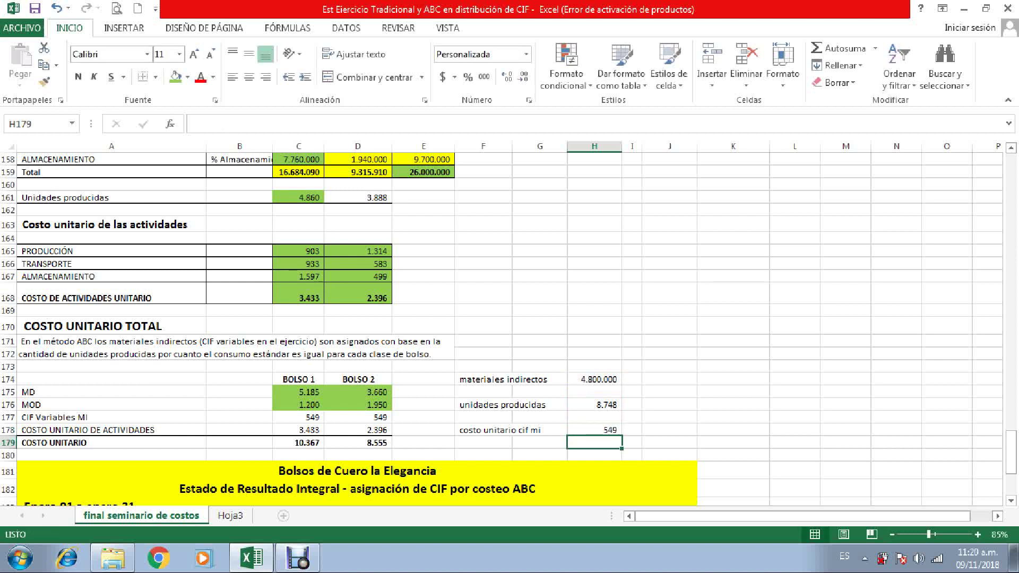
pyautogui.press('Up')
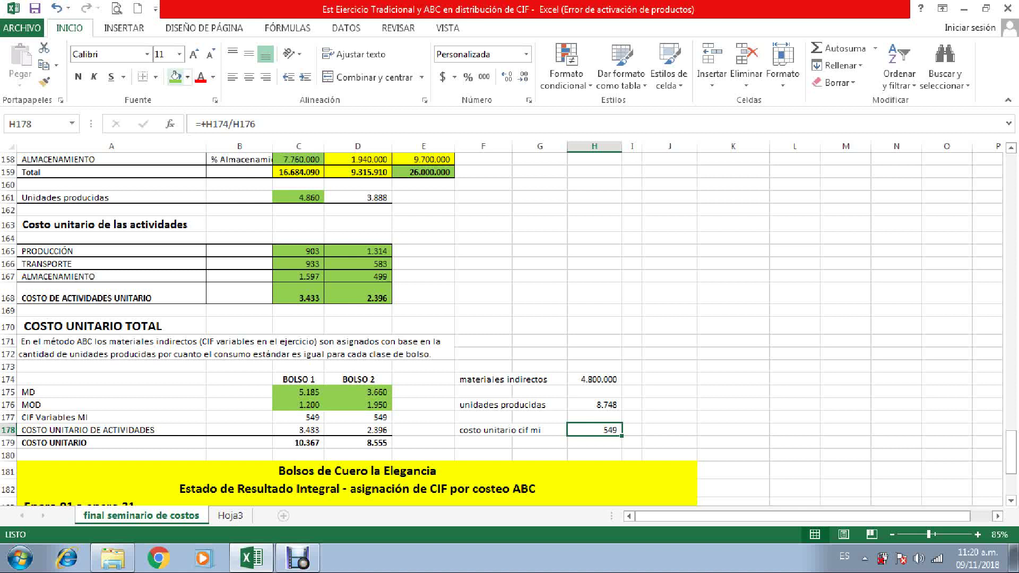
pyautogui.click(175, 77)
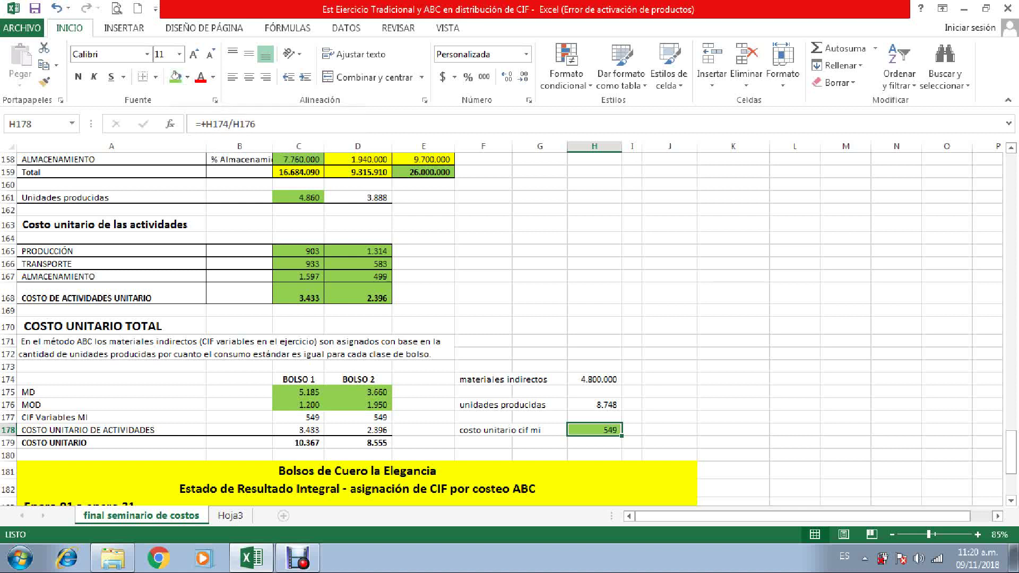
# Replace the Bolso 1 CIF Variables MI formula in C177 with a link to H178.
pyautogui.click(299, 417)
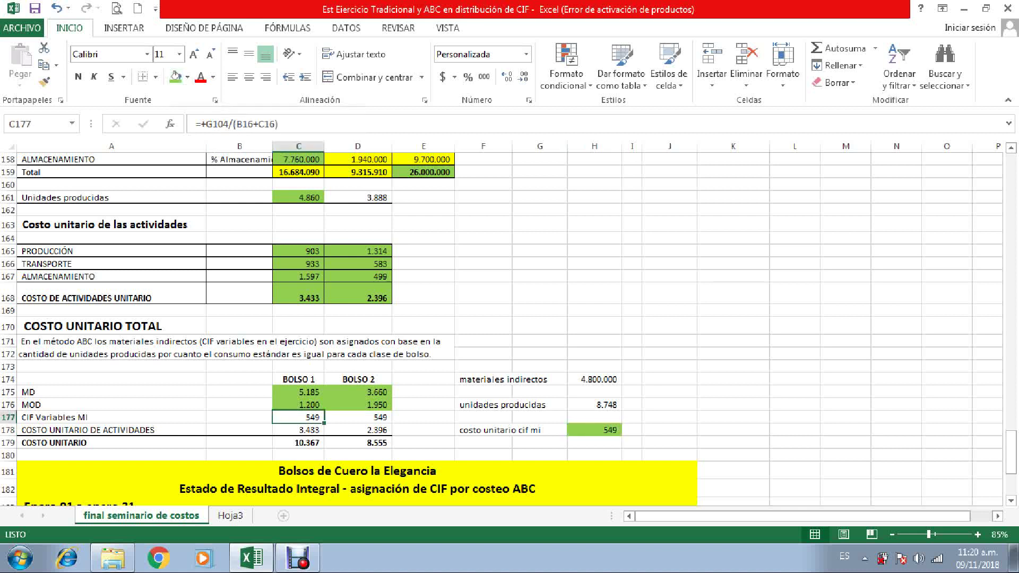
pyautogui.write('+')
pyautogui.click(595, 430)
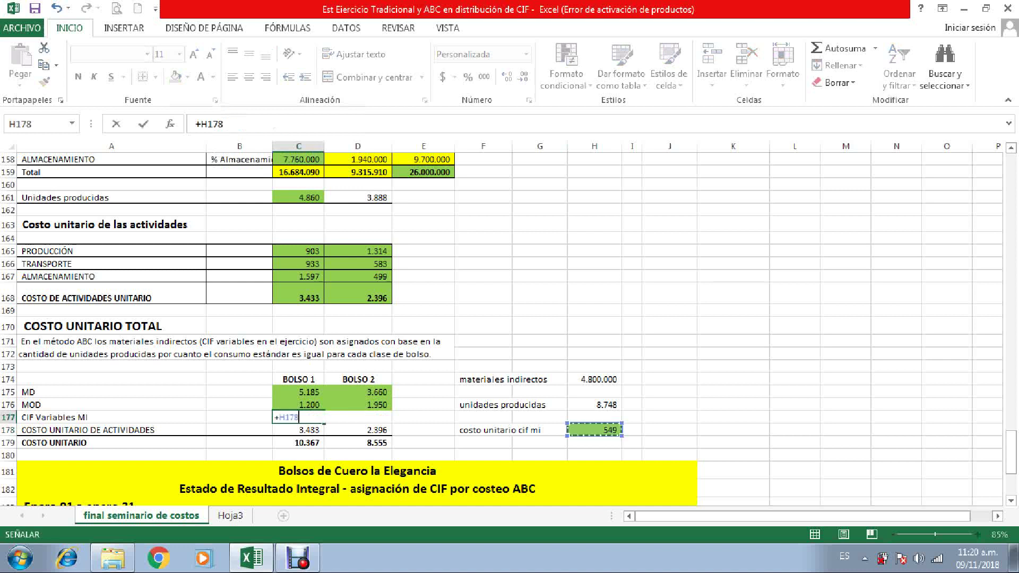
pyautogui.write('}')
pyautogui.press('BackSpace')
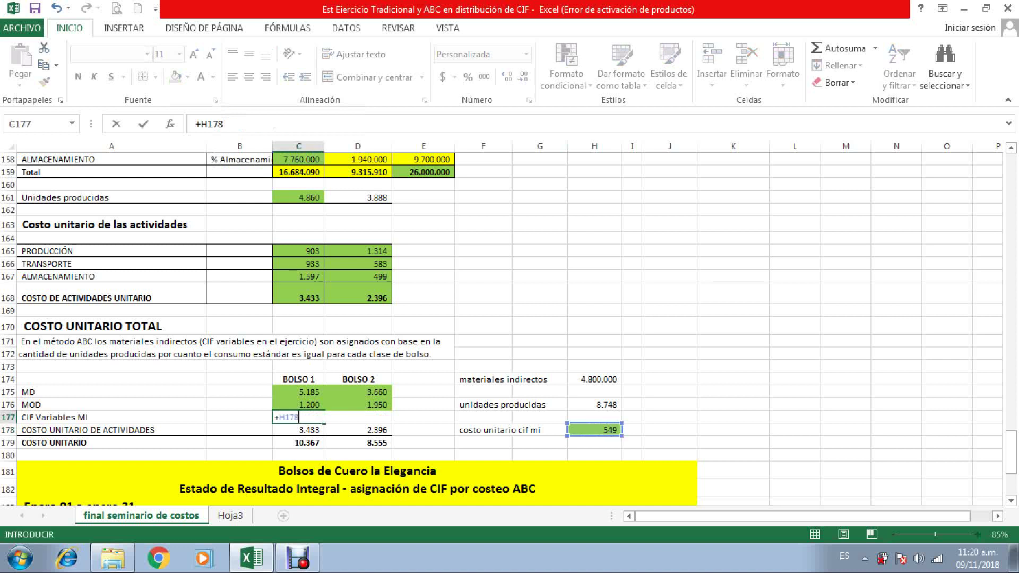
pyautogui.press('Return')
# Replace the Bolso 2 CIF Variables MI formula in D177 with a link to H178.
pyautogui.press('Up')
pyautogui.press('Right')
pyautogui.write('+')
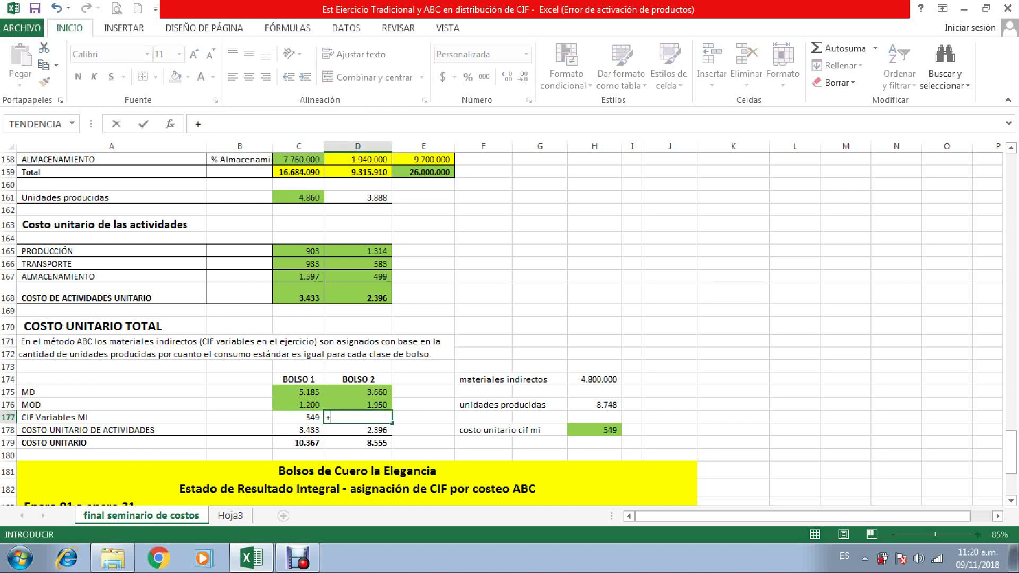
pyautogui.click(595, 430)
pyautogui.press('Return')
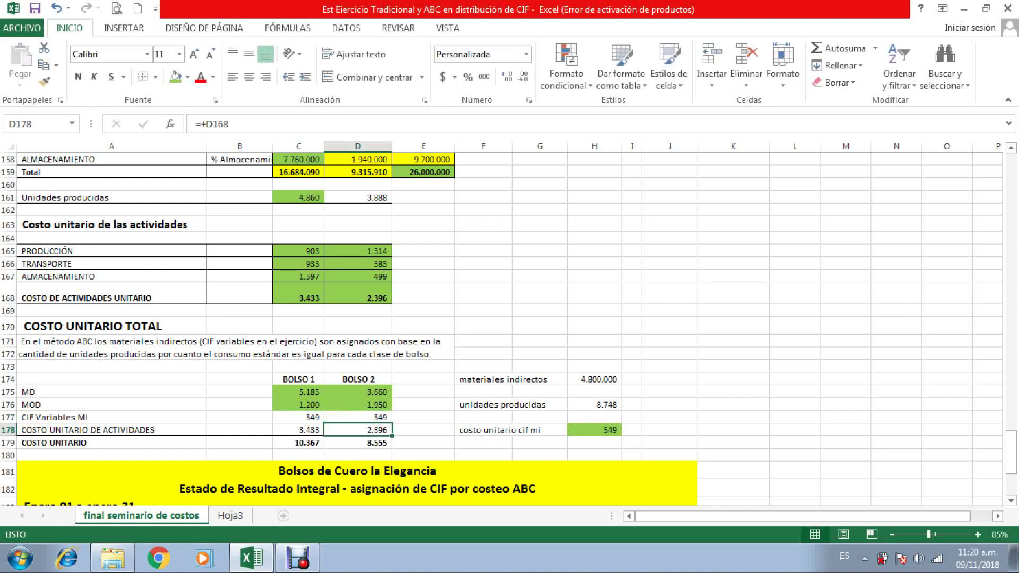
# Check the Bolso 1 activity unit cost formula in C178 and fill its source cell C168 with yellow.
pyautogui.scroll(-1, 510, 318)
pyautogui.scroll(-3, 509, 318)
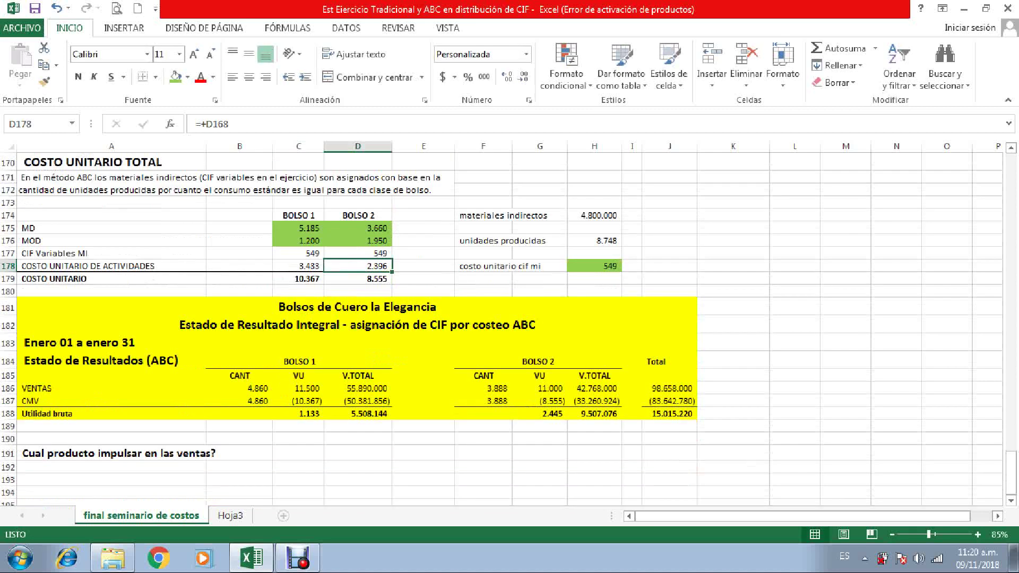
pyautogui.click(111, 266)
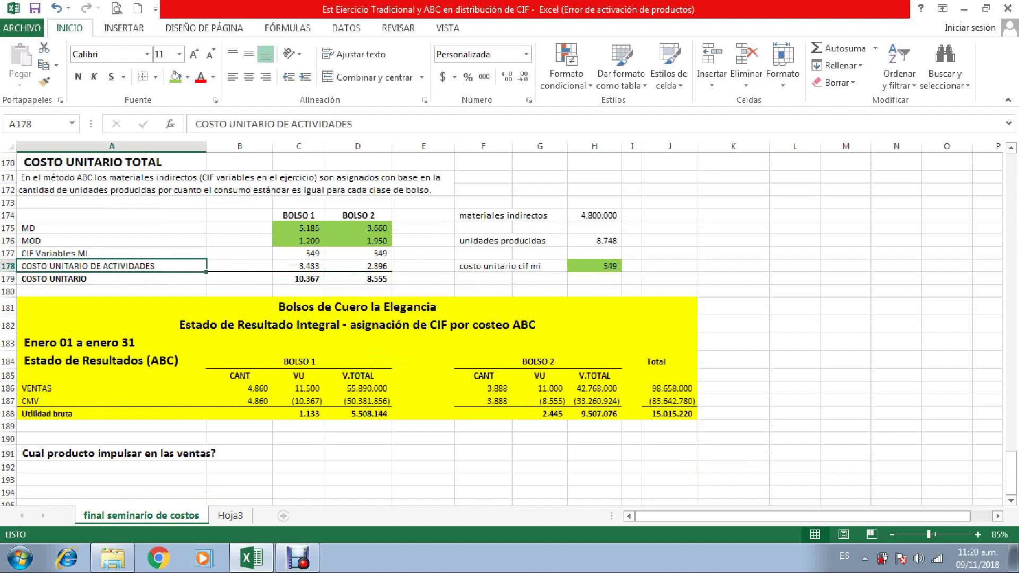
pyautogui.click(299, 266)
pyautogui.scroll(3, 510, 323)
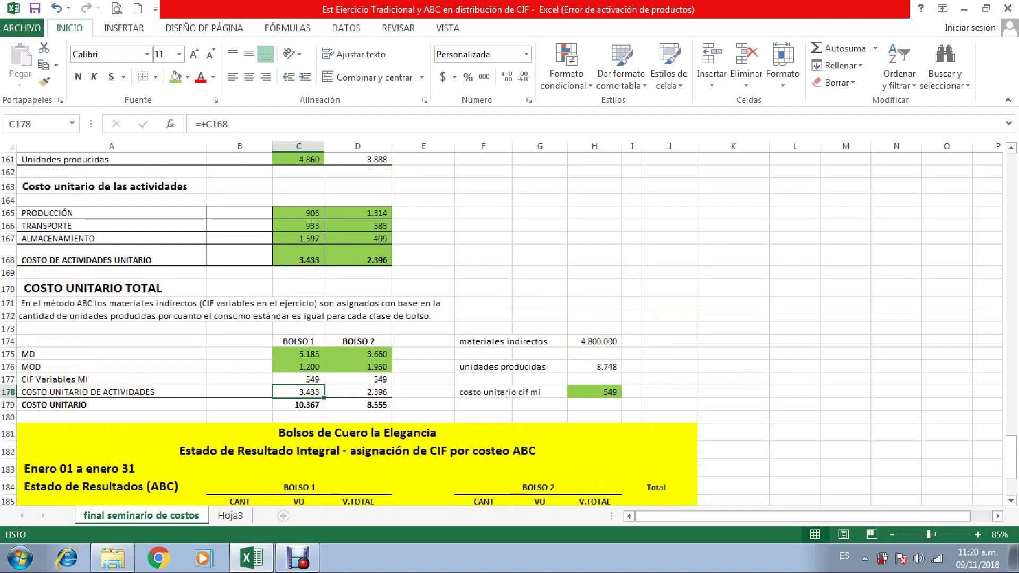
pyautogui.click(298, 256)
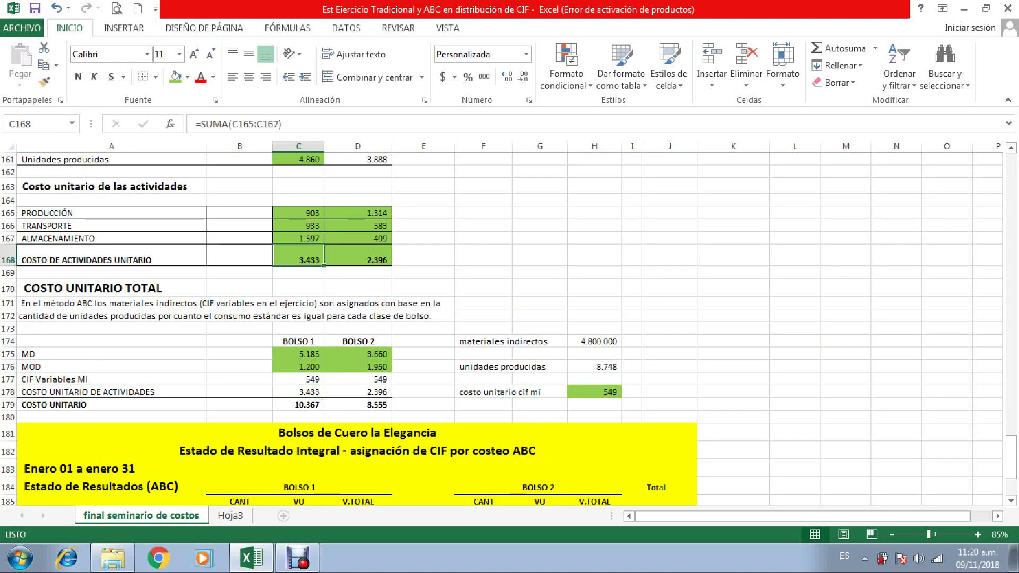
pyautogui.click(187, 77)
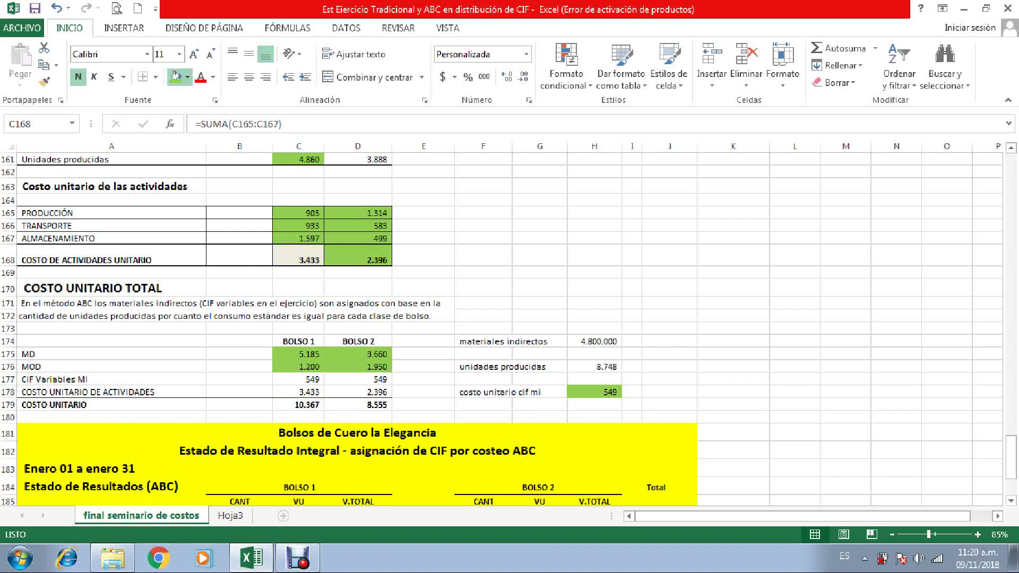
pyautogui.click(214, 197)
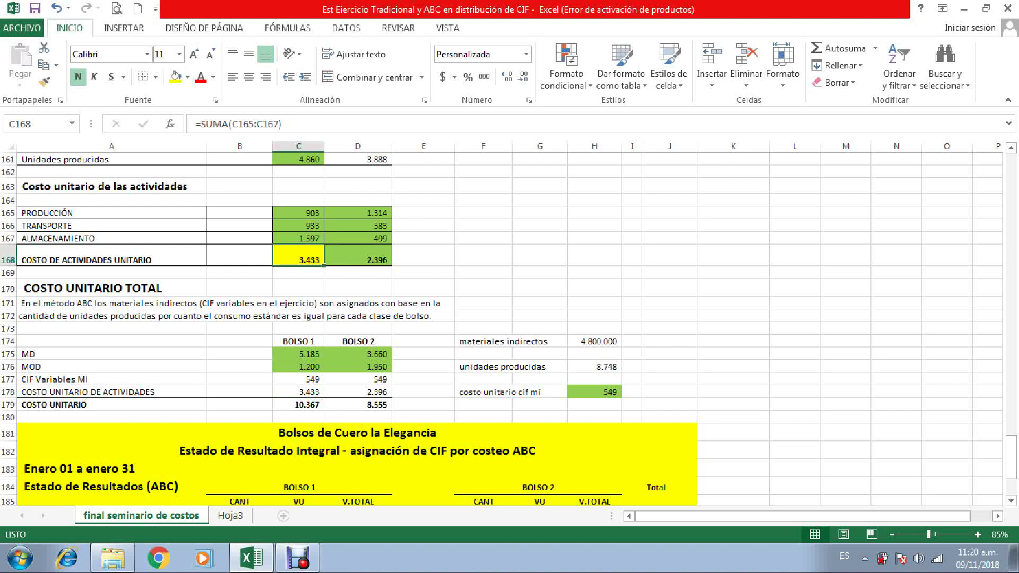
# Fill the CIF Variables MI and unit activity cost cells of both products, C177:D178, with yellow.
pyautogui.click(298, 392)
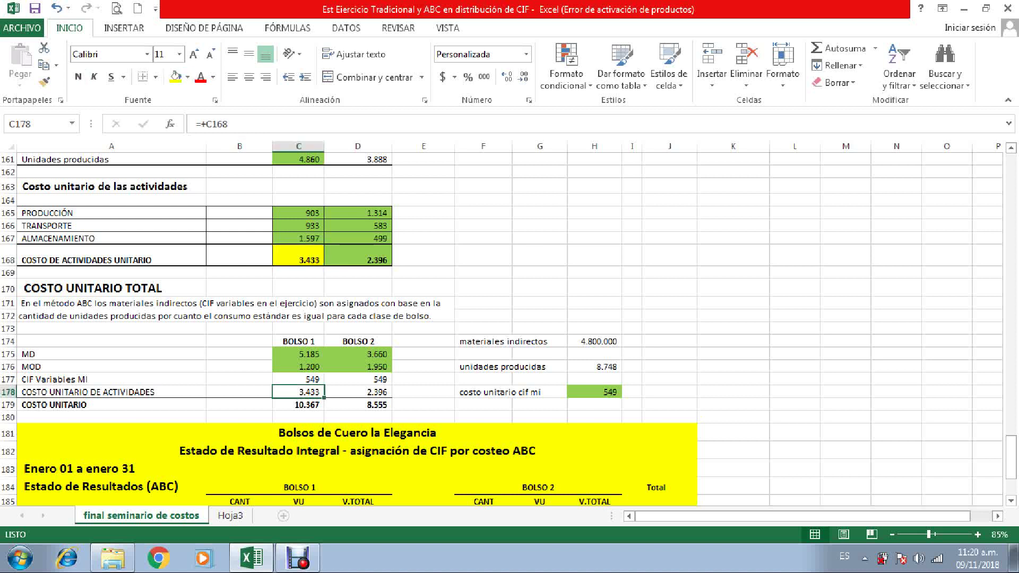
pyautogui.click(175, 77)
pyautogui.click(358, 392)
pyautogui.click(175, 77)
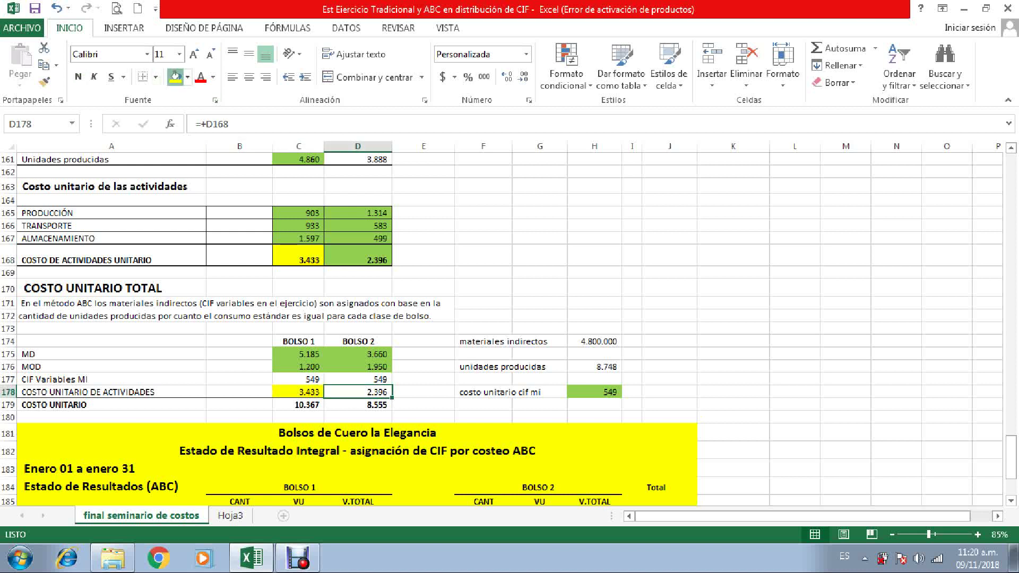
pyautogui.click(175, 77)
pyautogui.click(357, 255)
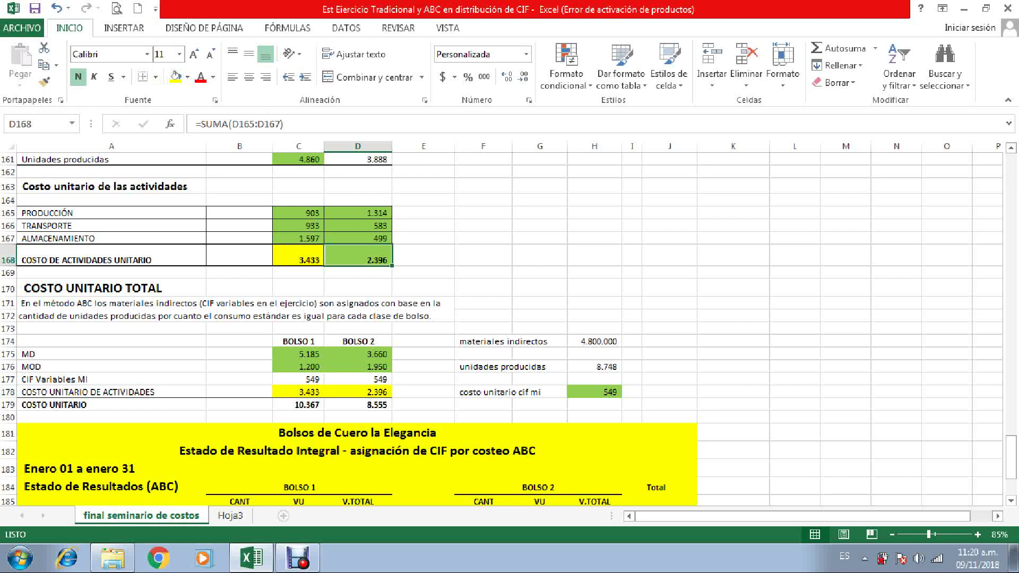
pyautogui.moveTo(299, 379); pyautogui.dragTo(357, 379)
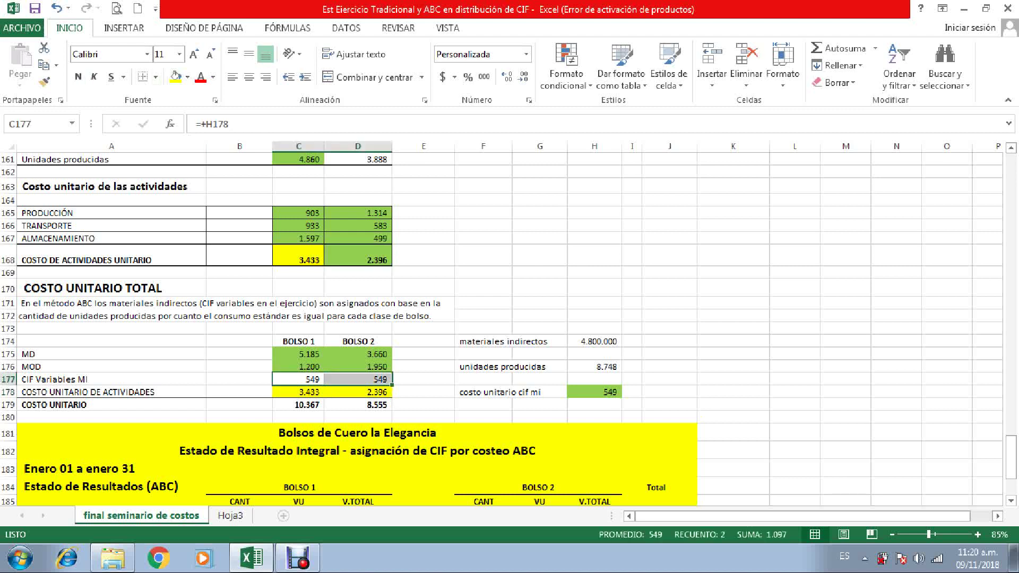
pyautogui.click(175, 77)
# Fill the COSTO UNITARIO totals of both products in C179:D179 with yellow.
pyautogui.scroll(-2, 510, 319)
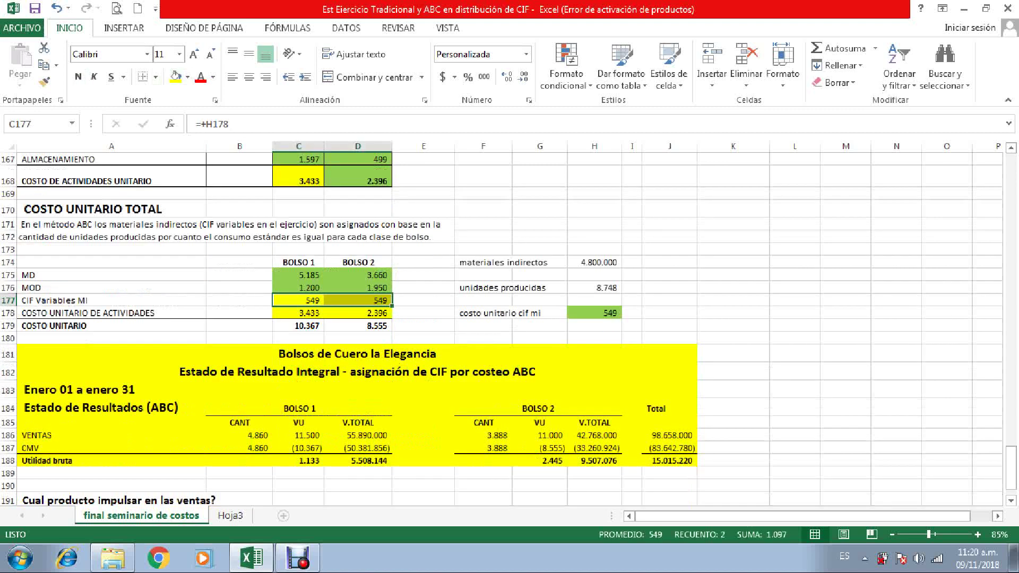
pyautogui.click(298, 325)
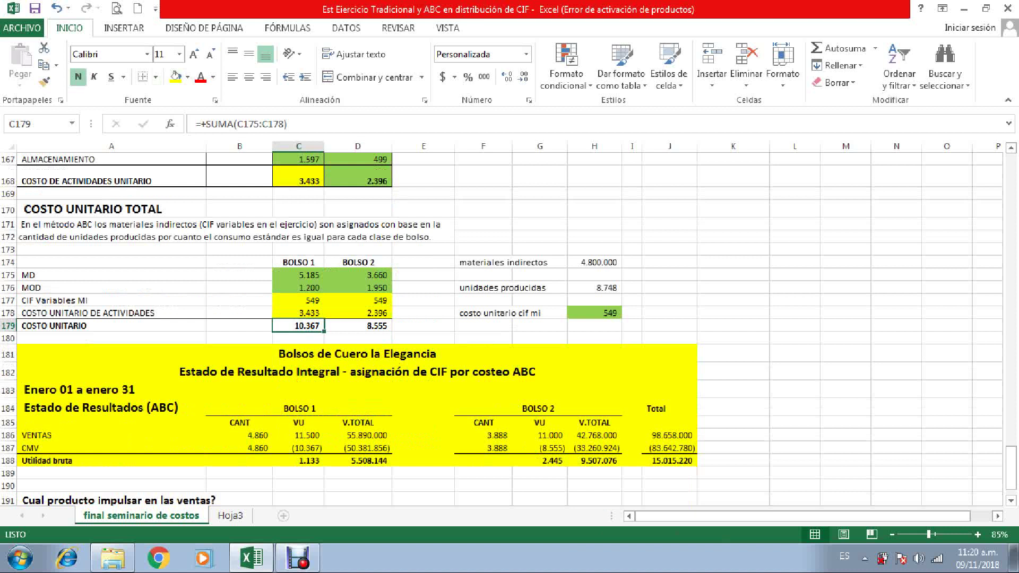
pyautogui.moveTo(298, 325); pyautogui.dragTo(357, 326)
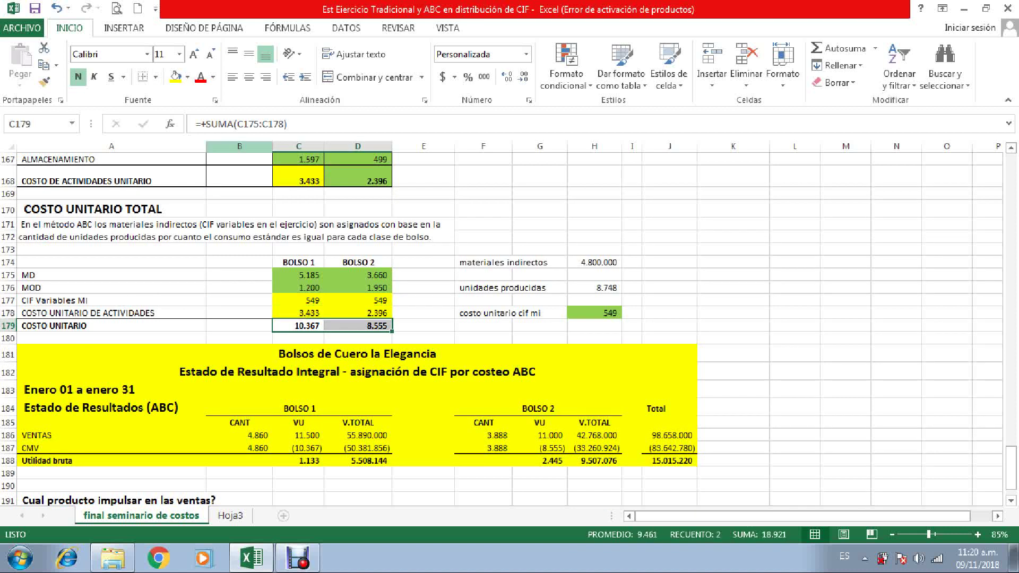
pyautogui.click(175, 77)
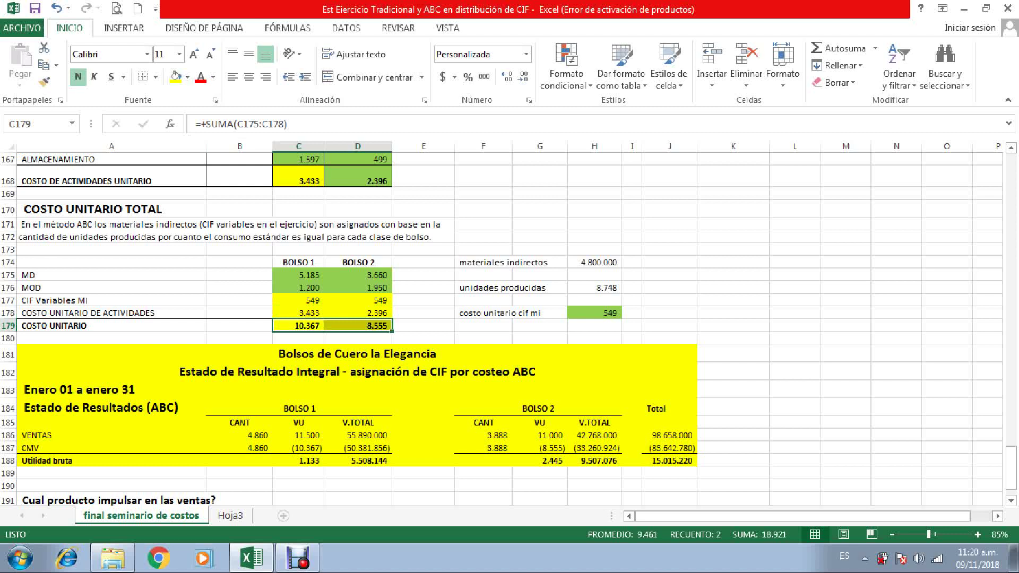
# Fill the VENTAS row of the ABC income statement, A186:J186, with green.
pyautogui.scroll(-2, 509, 319)
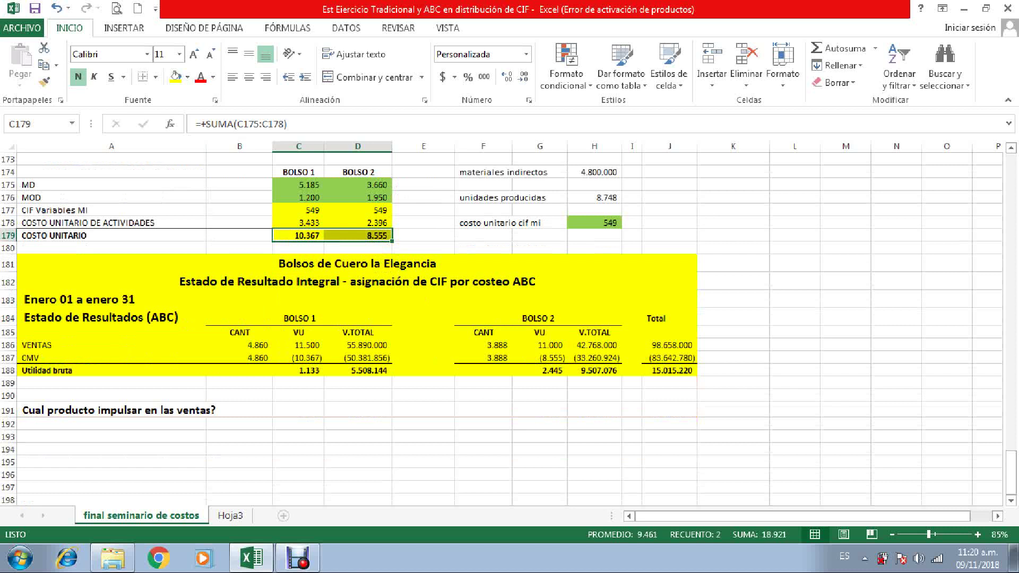
pyautogui.moveTo(111, 345); pyautogui.dragTo(670, 345)
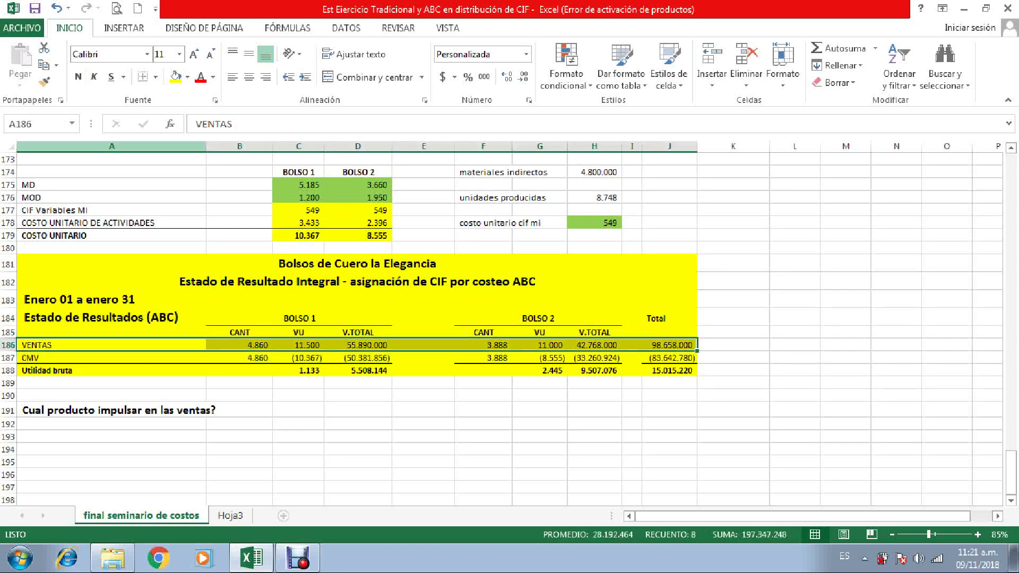
pyautogui.click(187, 77)
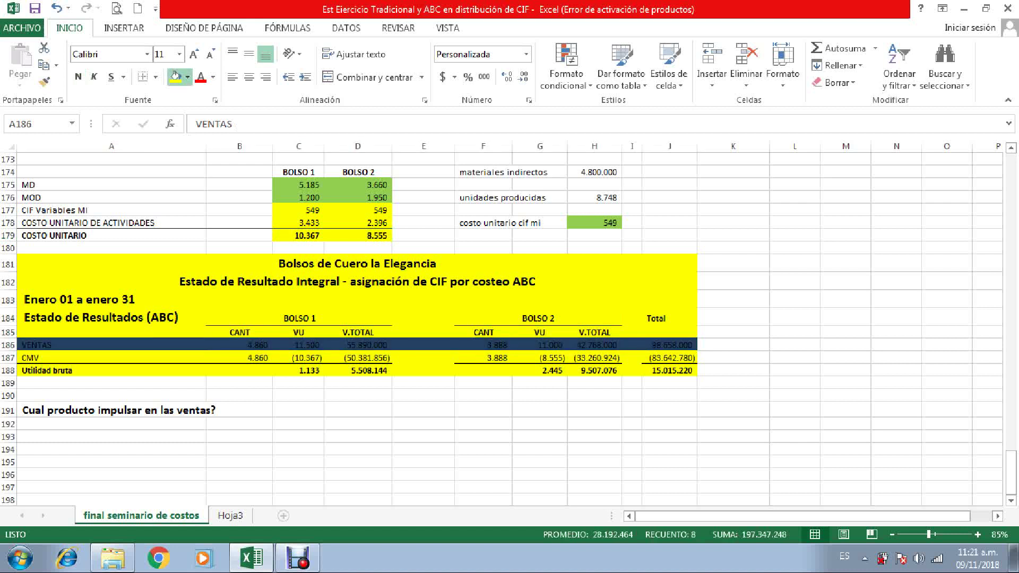
pyautogui.click(227, 200)
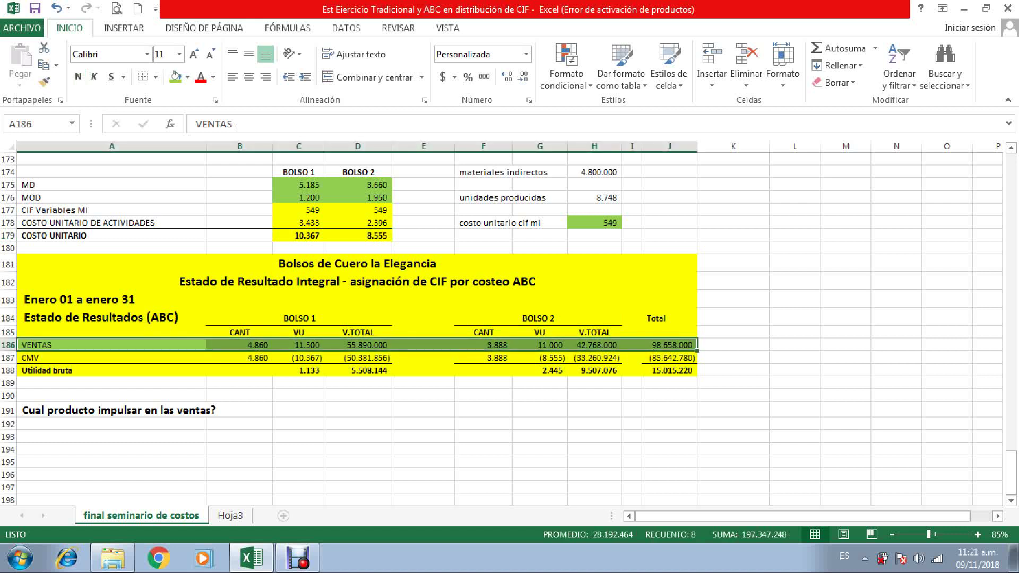
# Delete the "Estado de Resultados (ABC)" label in A184.
pyautogui.click(111, 358)
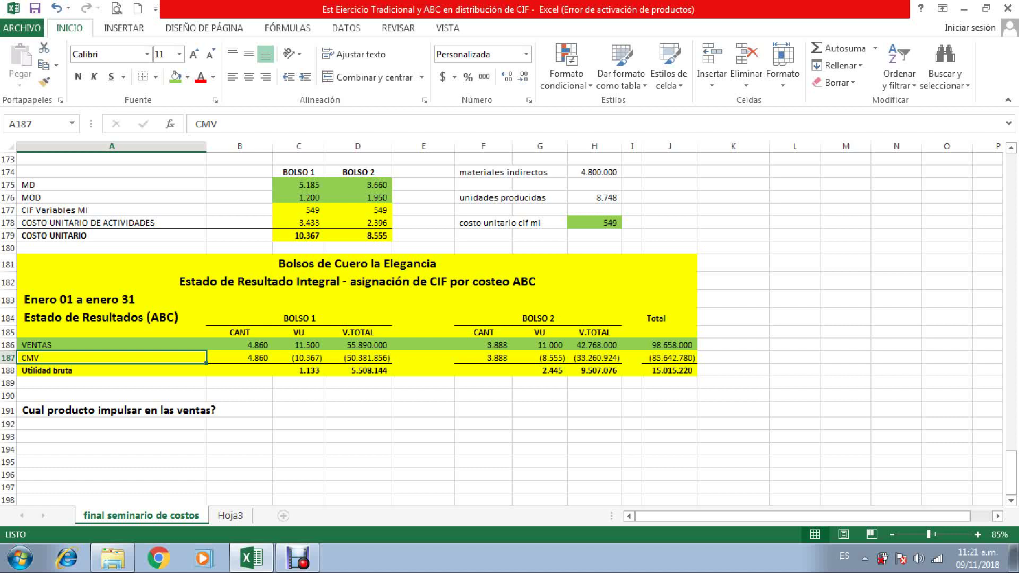
pyautogui.click(111, 318)
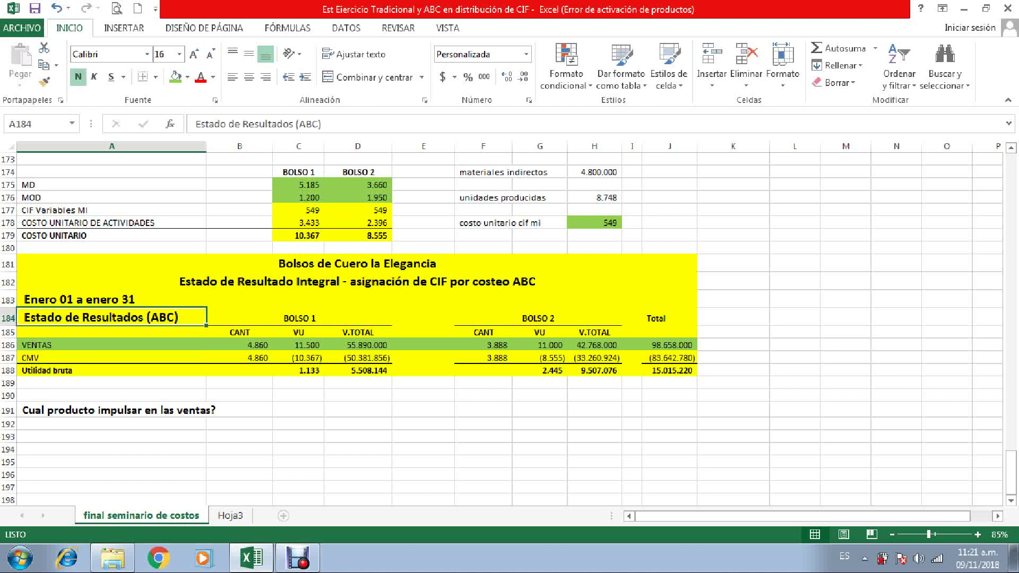
pyautogui.press('Delete')
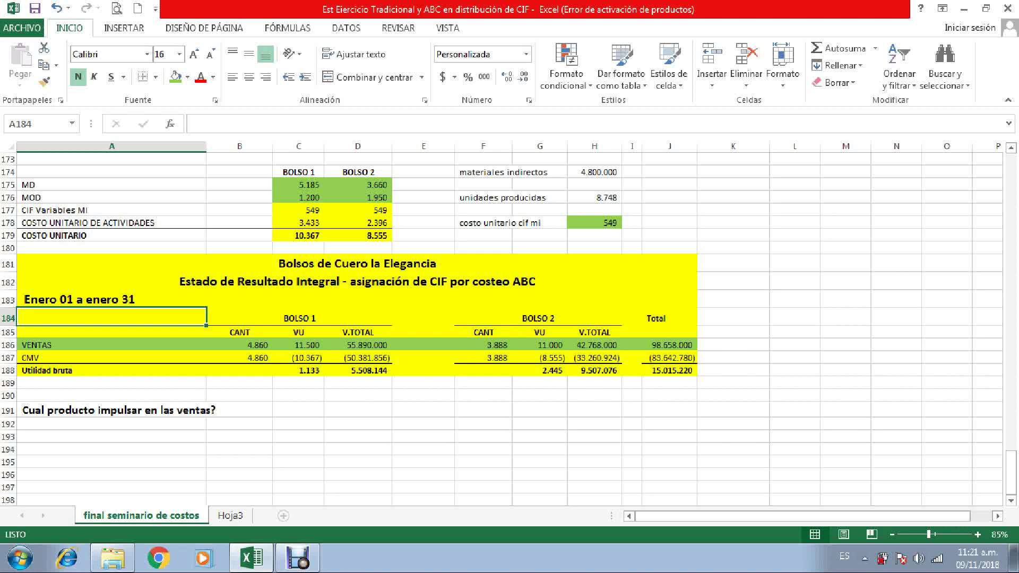
# Fill the Bolso 1 CMV unit value in C187 and its source unit cost in C179 with green.
pyautogui.click(298, 358)
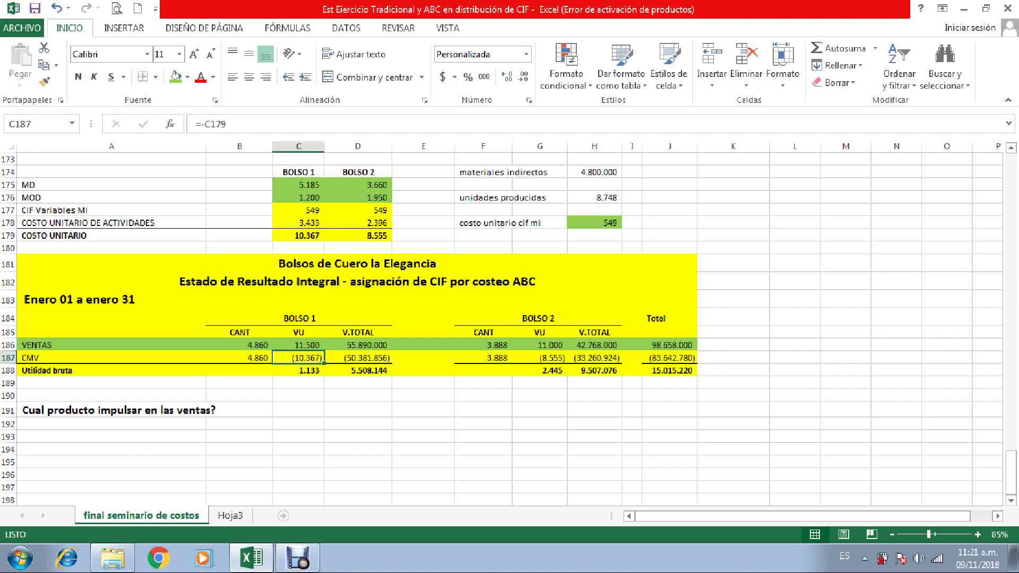
pyautogui.click(175, 77)
pyautogui.click(298, 236)
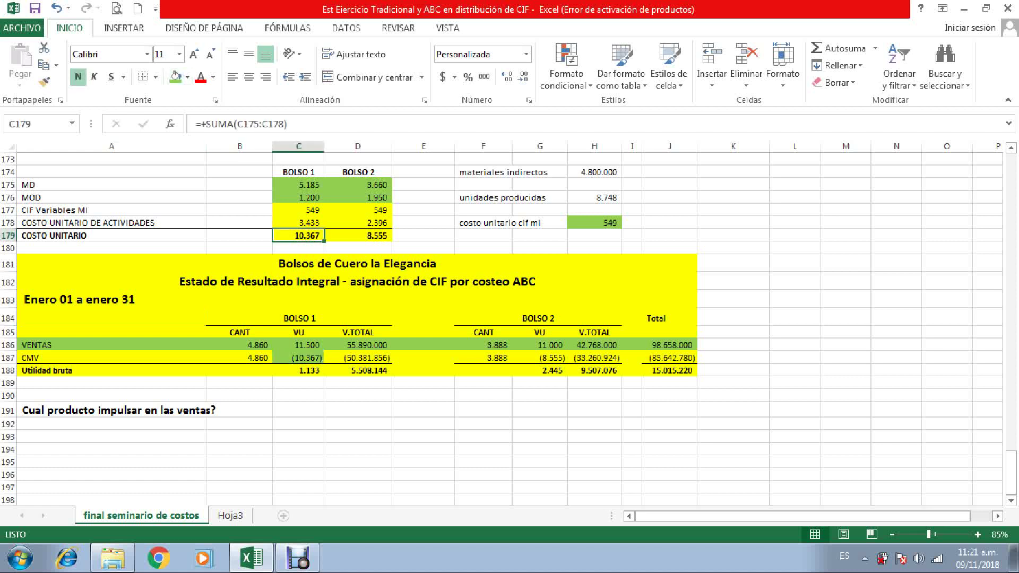
pyautogui.click(175, 77)
# Fill the Bolso 2 CMV unit value in G187 and its source unit cost in D179 with green.
pyautogui.click(539, 358)
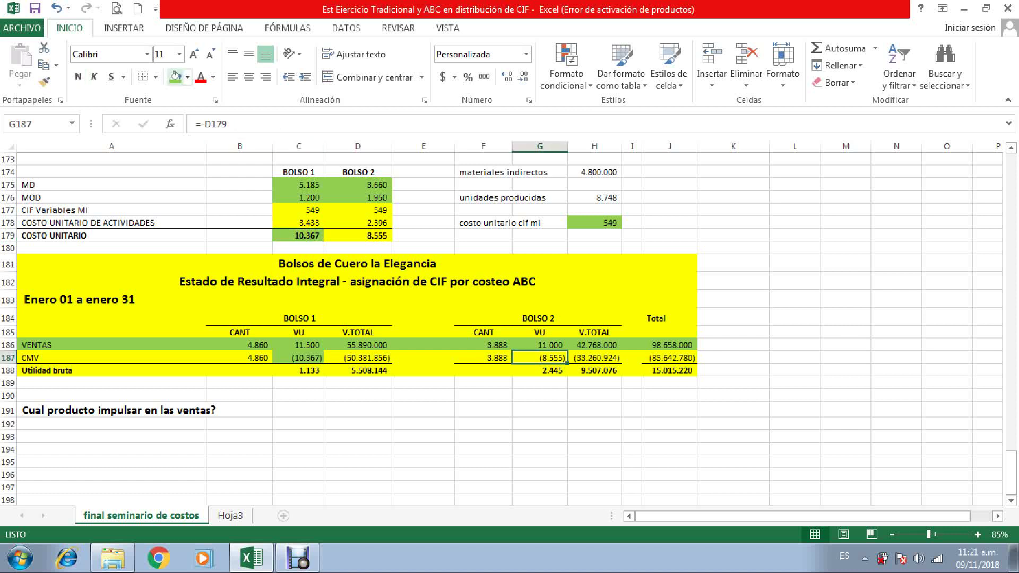
pyautogui.click(175, 77)
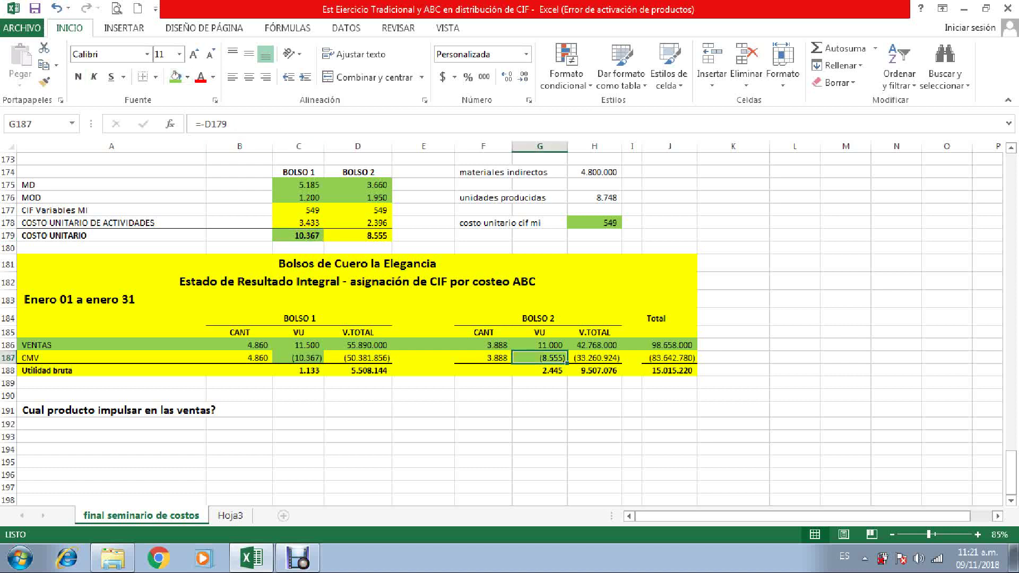
pyautogui.click(358, 235)
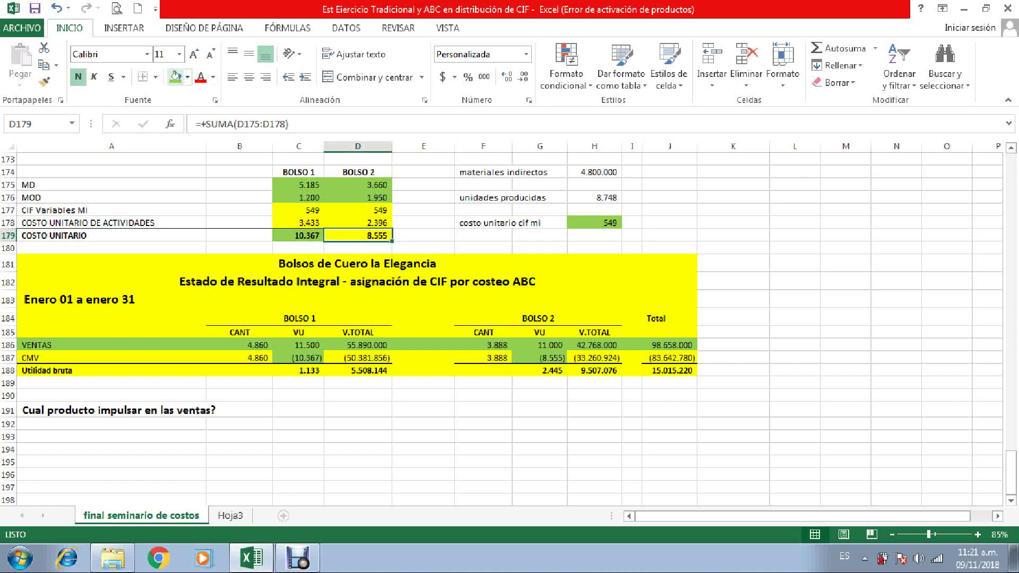
pyautogui.click(176, 77)
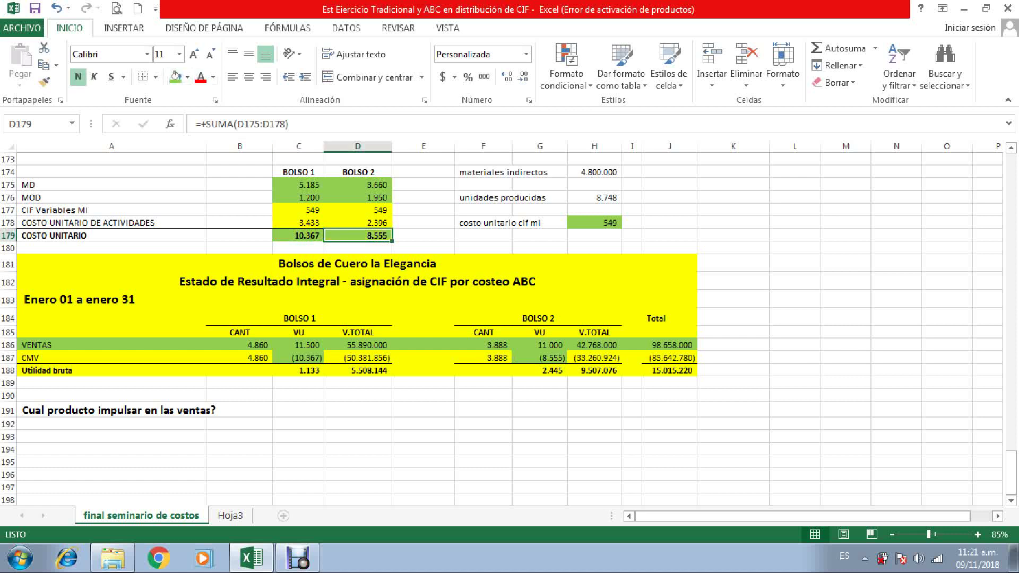
# Fill the ABC total gross profit in J188 with green and compare it with the traditional costing total in J96.
pyautogui.click(670, 371)
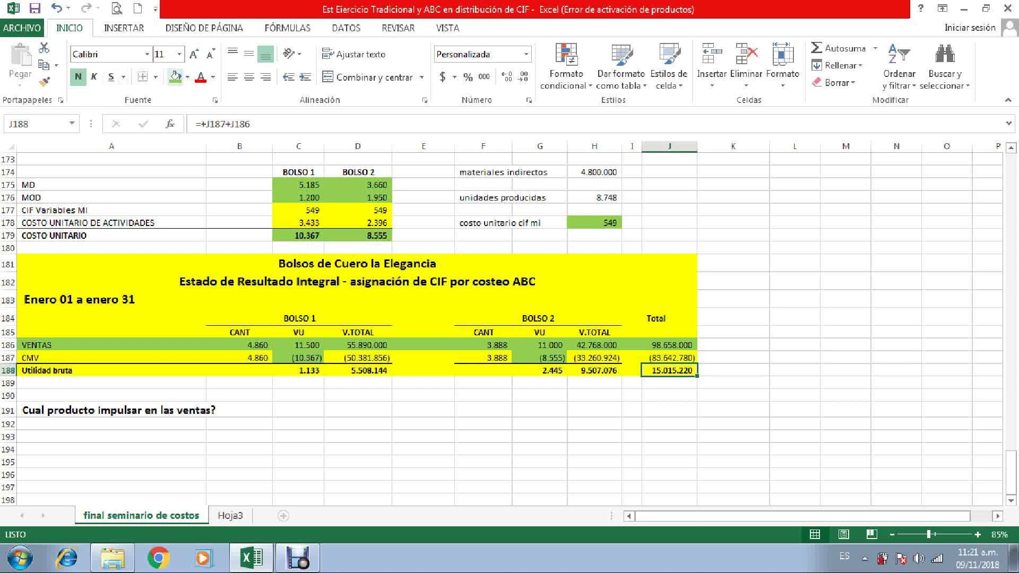
pyautogui.click(175, 77)
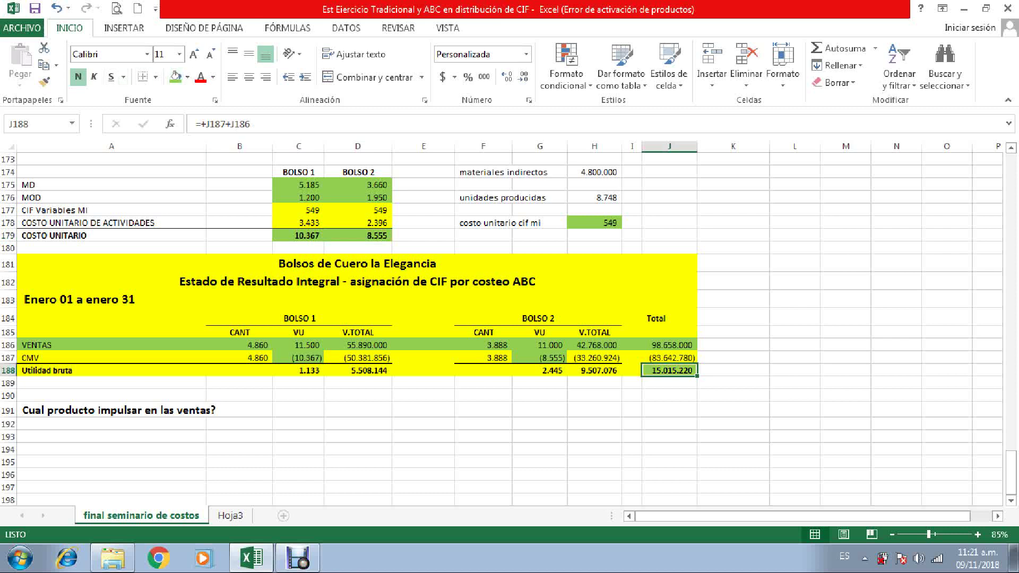
pyautogui.scroll(4, 510, 329)
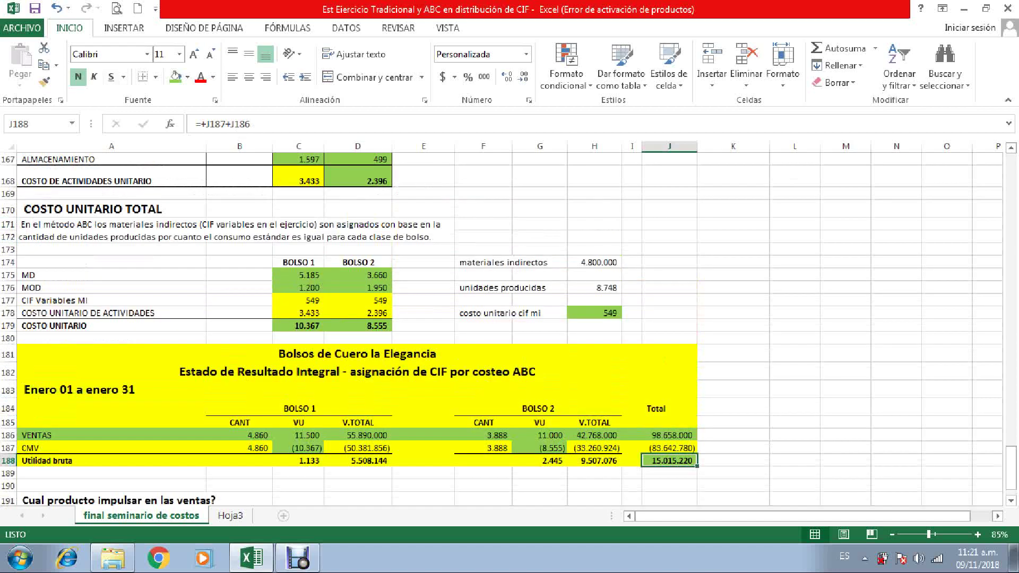
pyautogui.scroll(20, 510, 330)
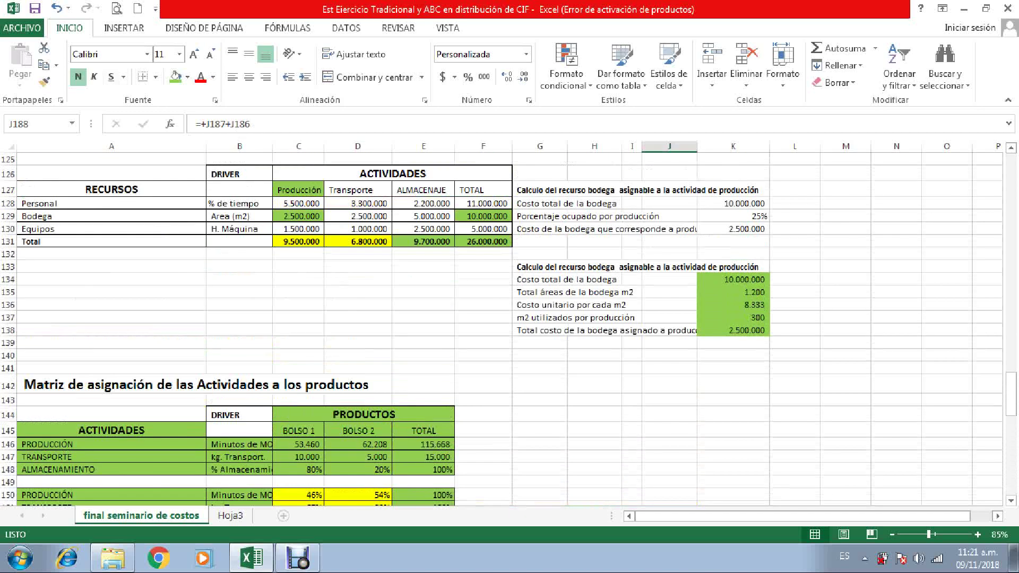
pyautogui.scroll(1, 509, 329)
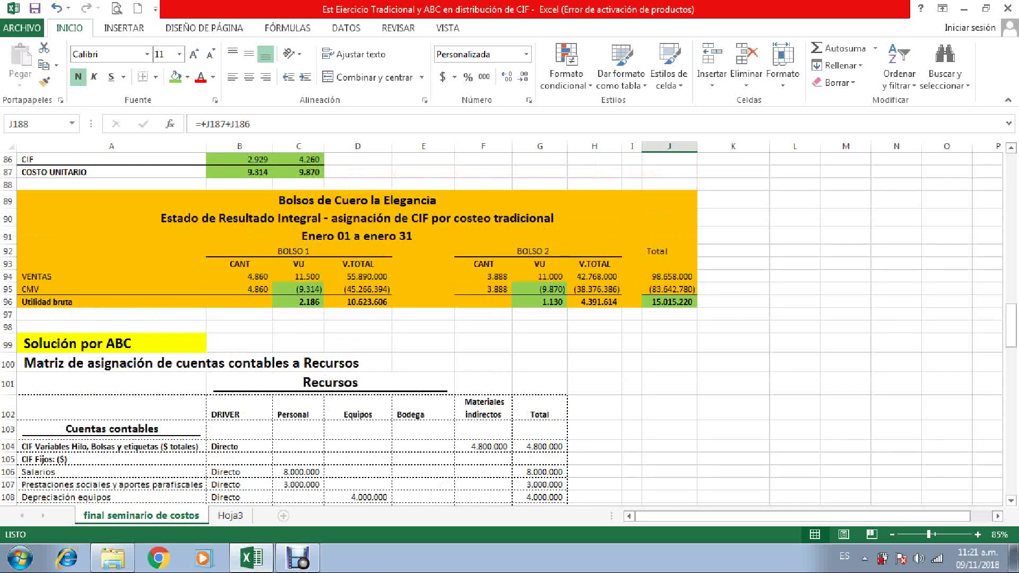
pyautogui.click(668, 301)
pyautogui.scroll(-20, 509, 329)
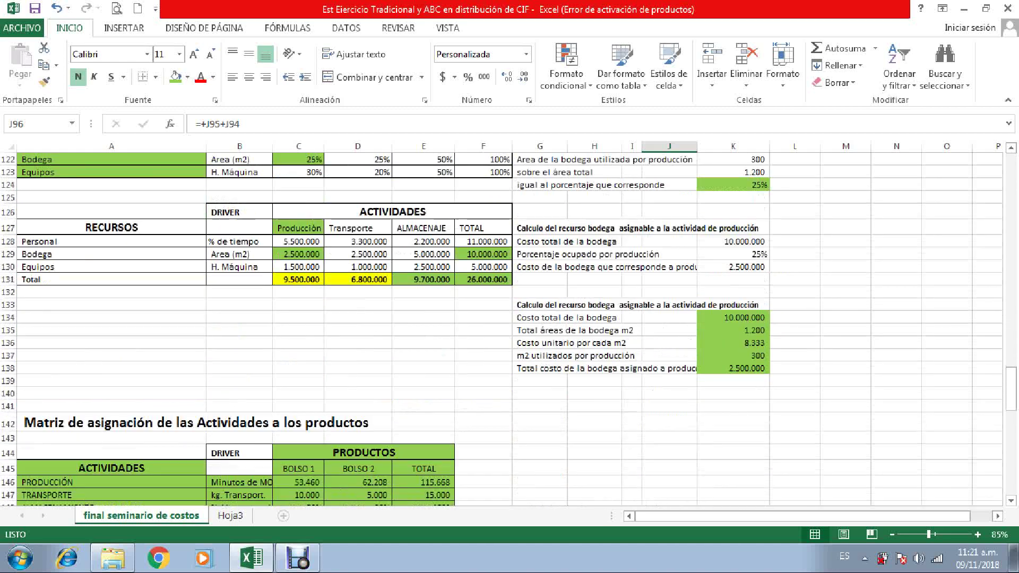
pyautogui.scroll(-7, 509, 329)
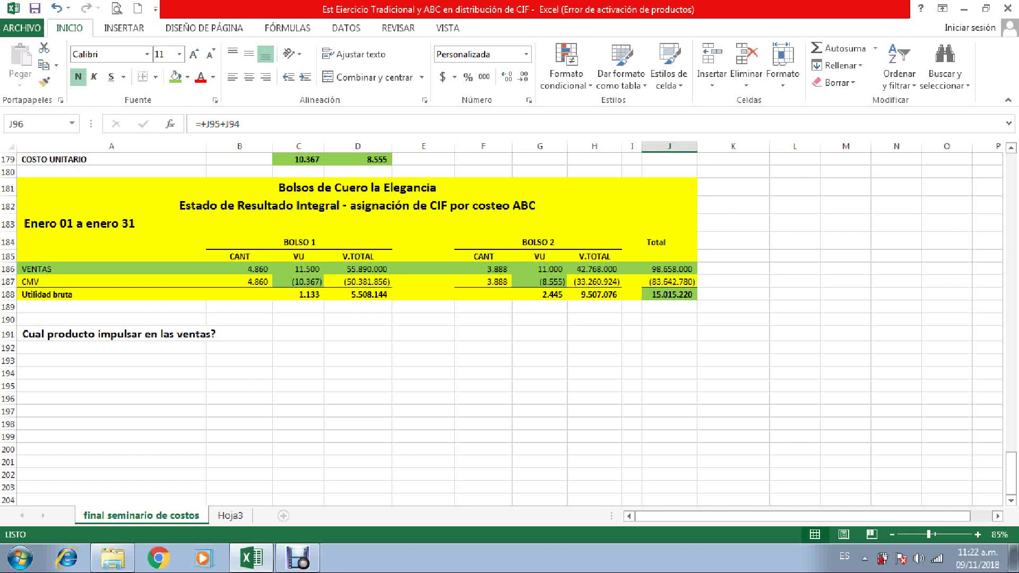
# Fill the unit gross profits of Bolso 1 and Bolso 2 in the traditional income statement, C96 and G96, with yellow.
pyautogui.scroll(20, 501, 329)
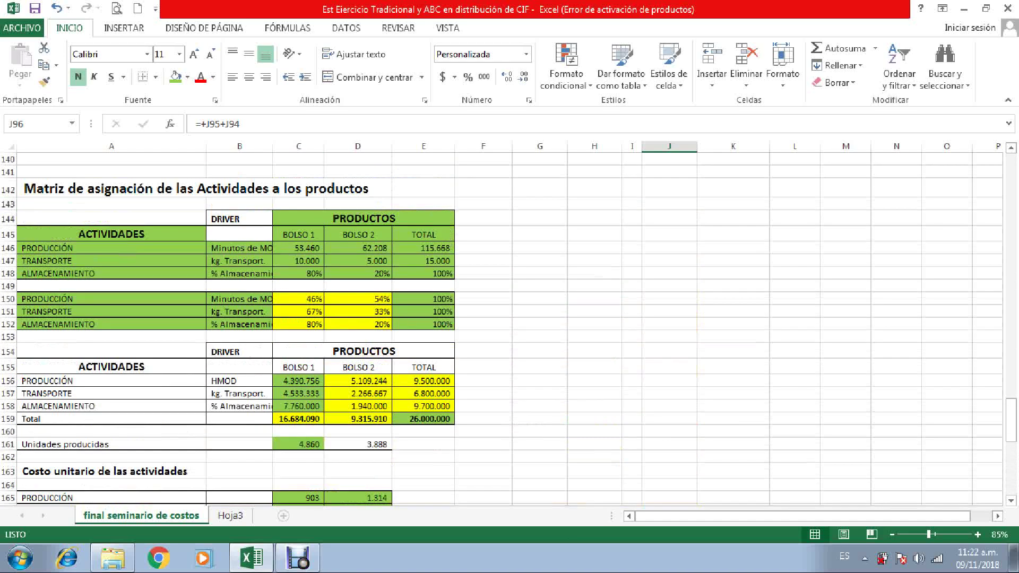
pyautogui.scroll(11, 502, 329)
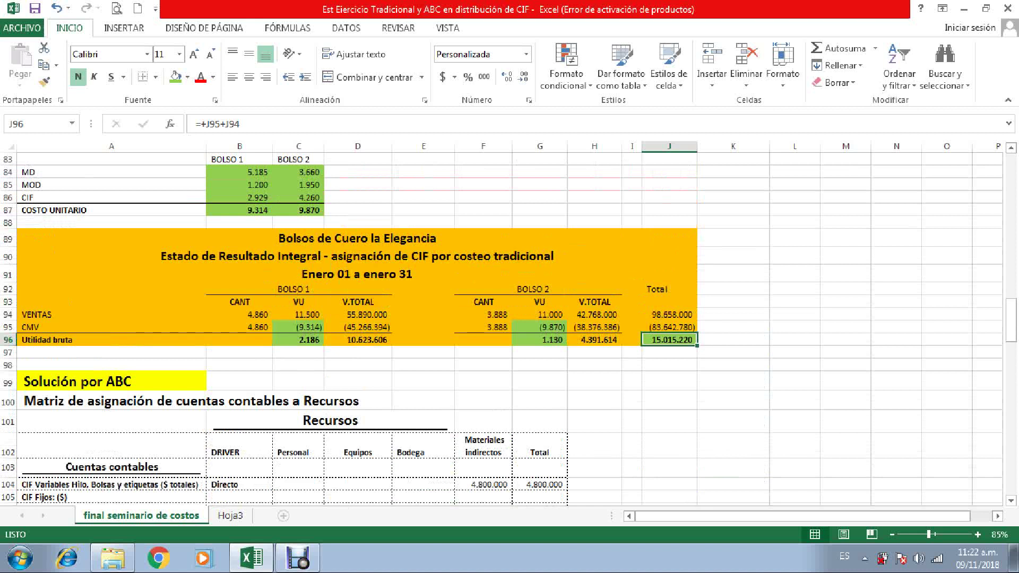
pyautogui.click(298, 289)
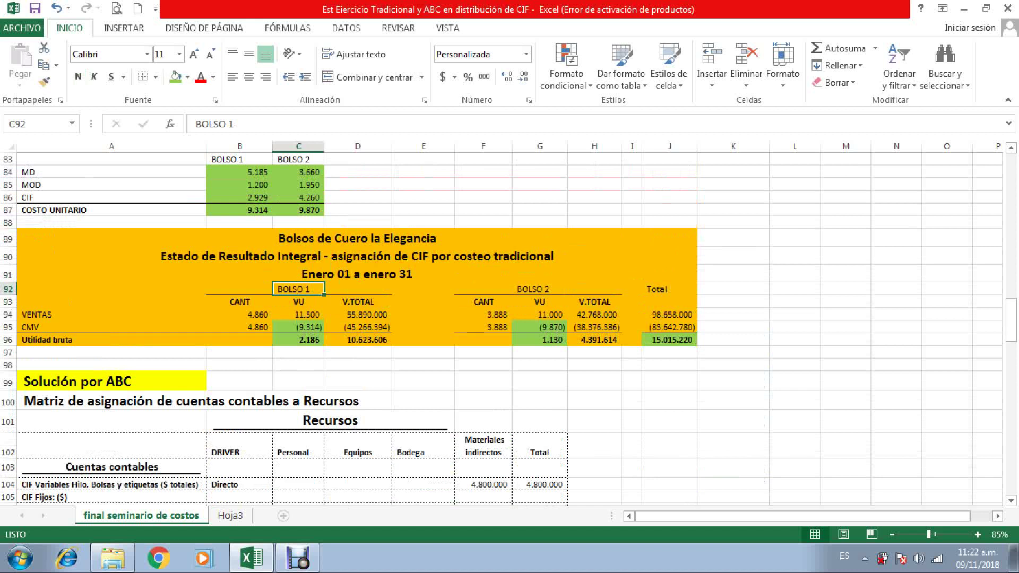
pyautogui.click(298, 340)
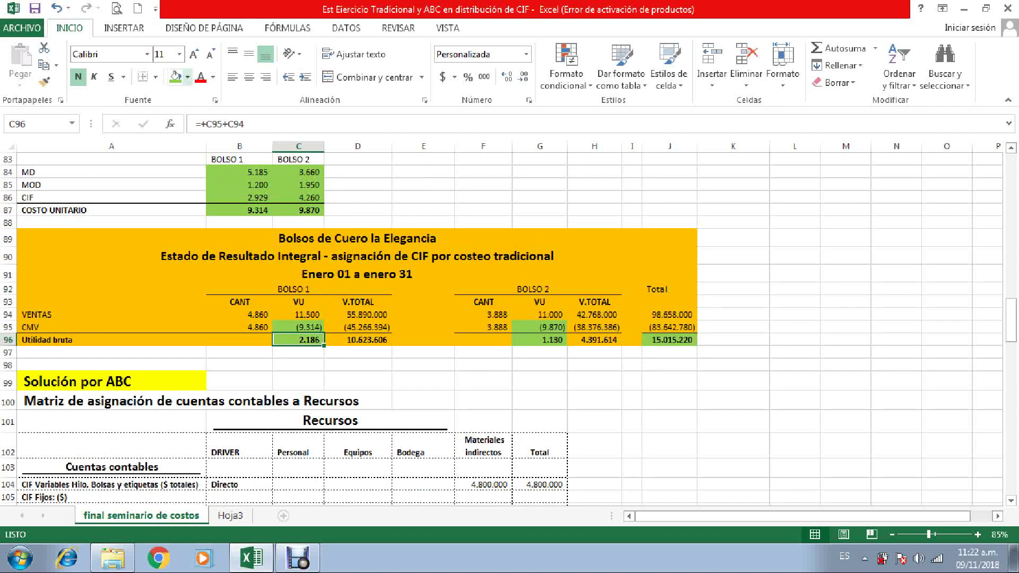
pyautogui.click(175, 77)
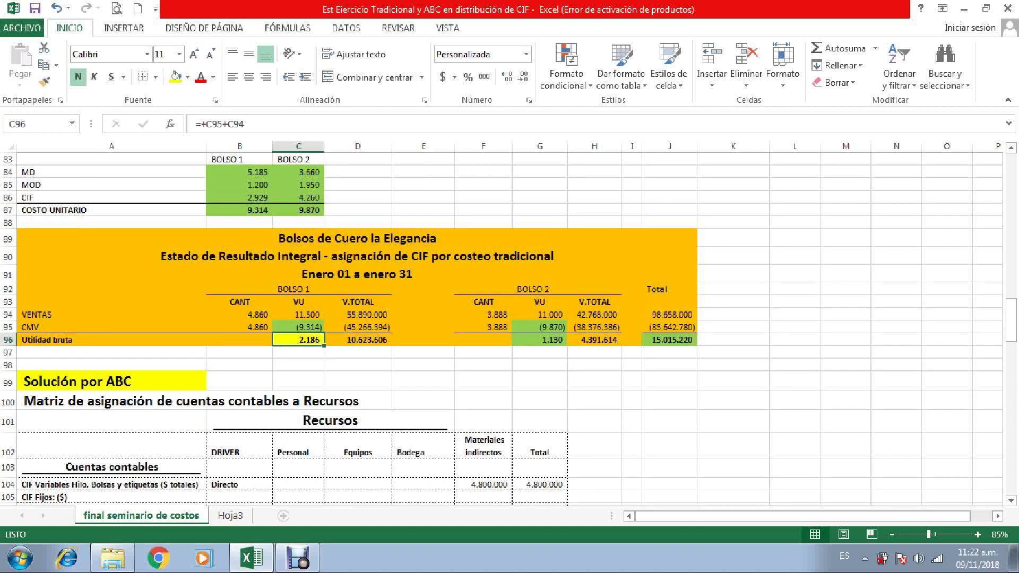
pyautogui.click(539, 340)
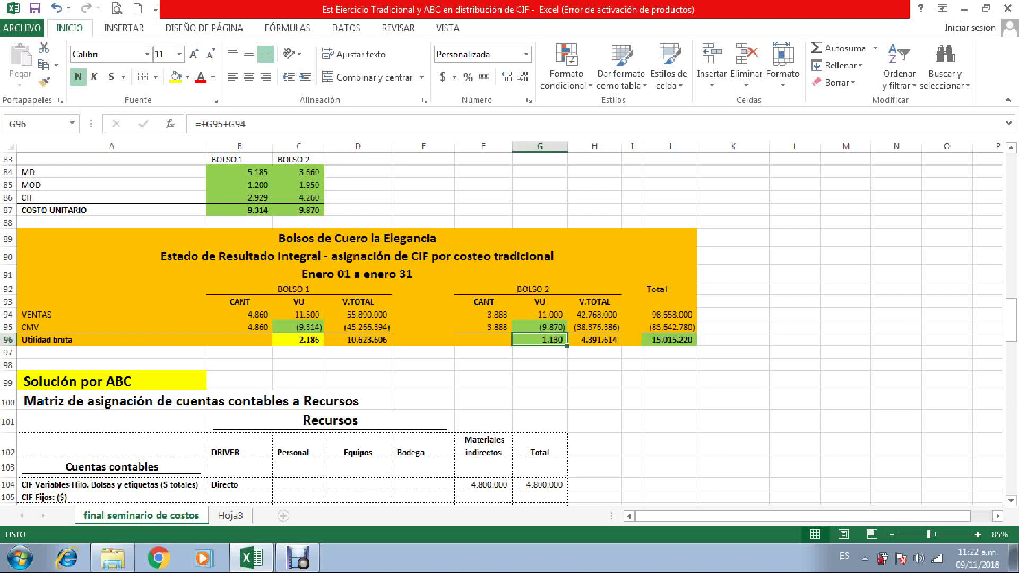
pyautogui.click(176, 77)
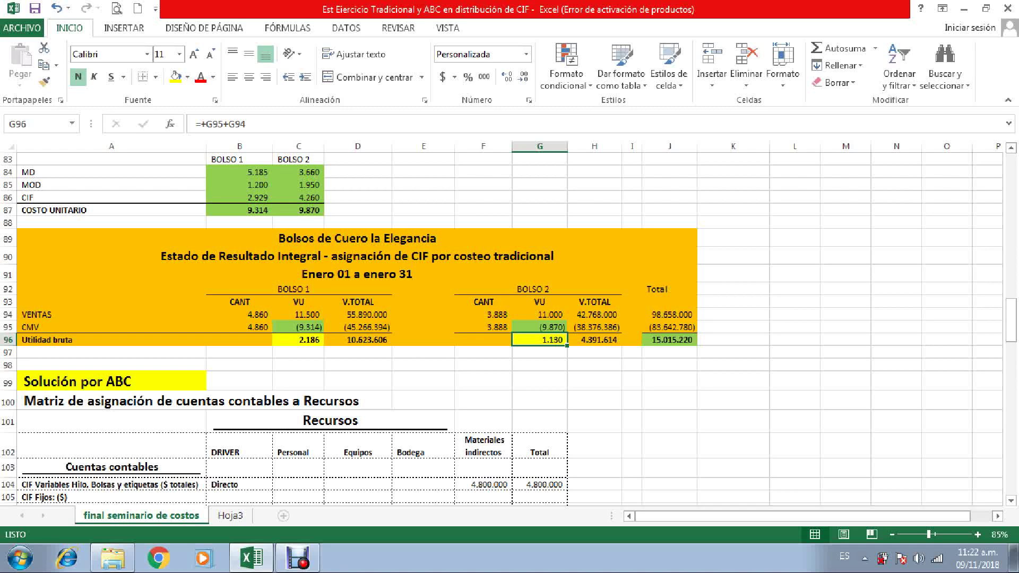
# Fill the unit gross profits of Bolso 1 and Bolso 2 in the ABC income statement, C188 and G188, with green.
pyautogui.scroll(-18, 510, 329)
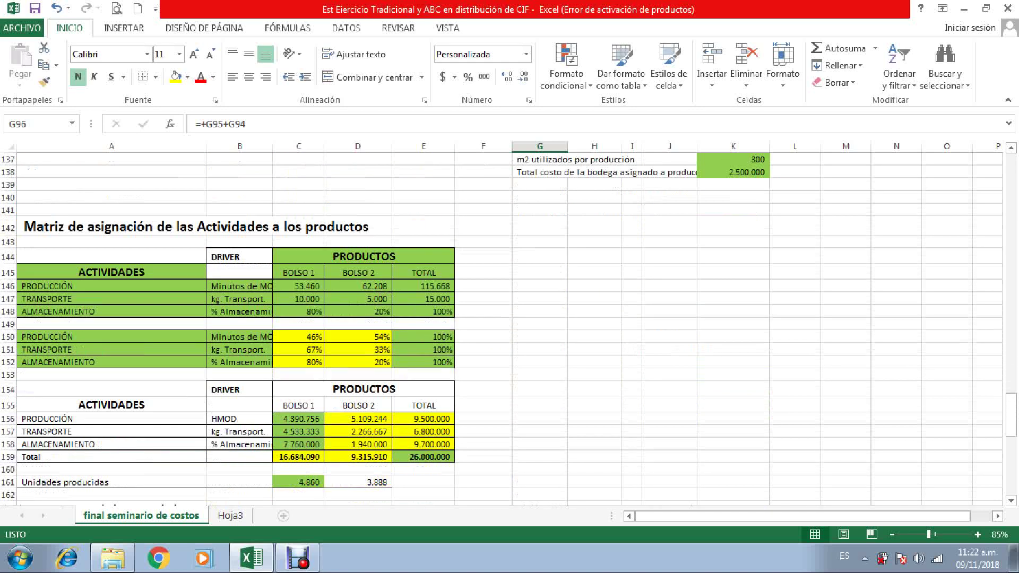
pyautogui.scroll(-11, 510, 329)
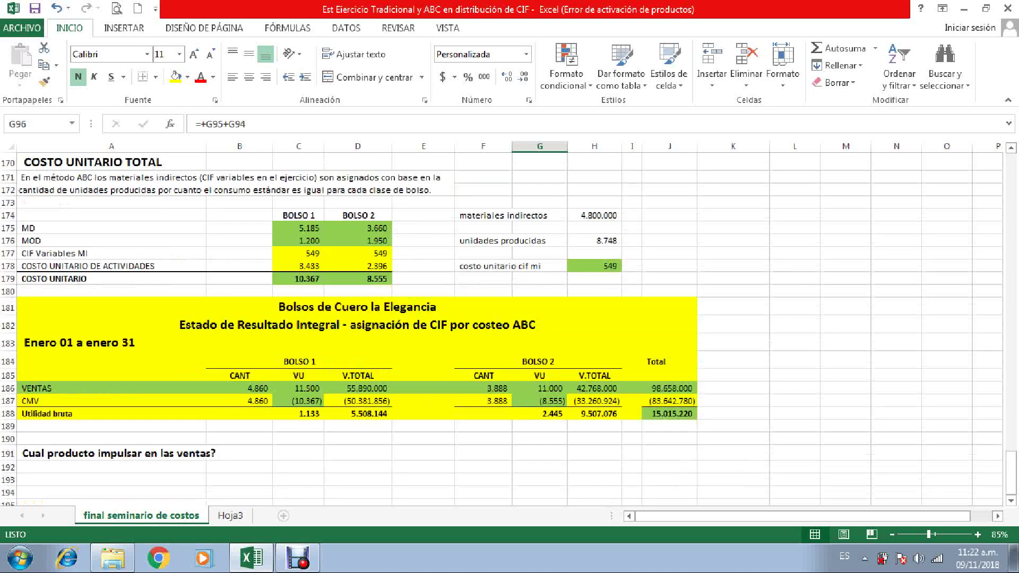
pyautogui.scroll(-2, 510, 329)
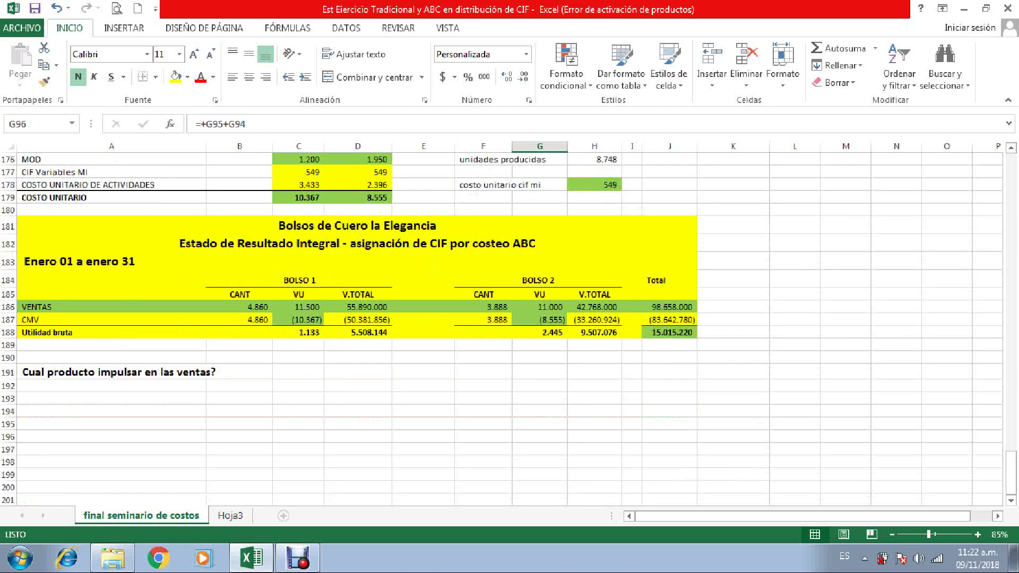
pyautogui.click(298, 332)
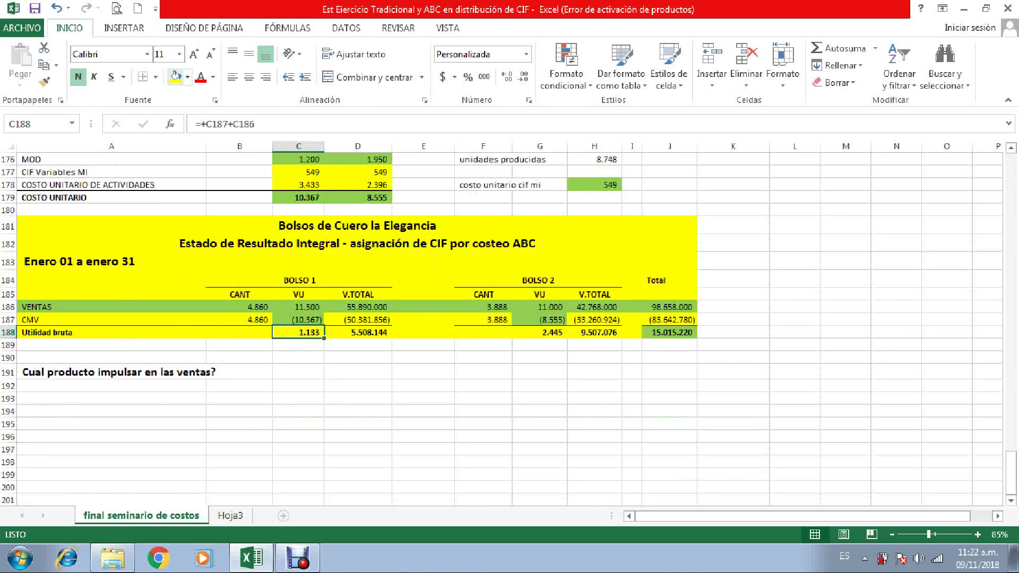
pyautogui.click(187, 77)
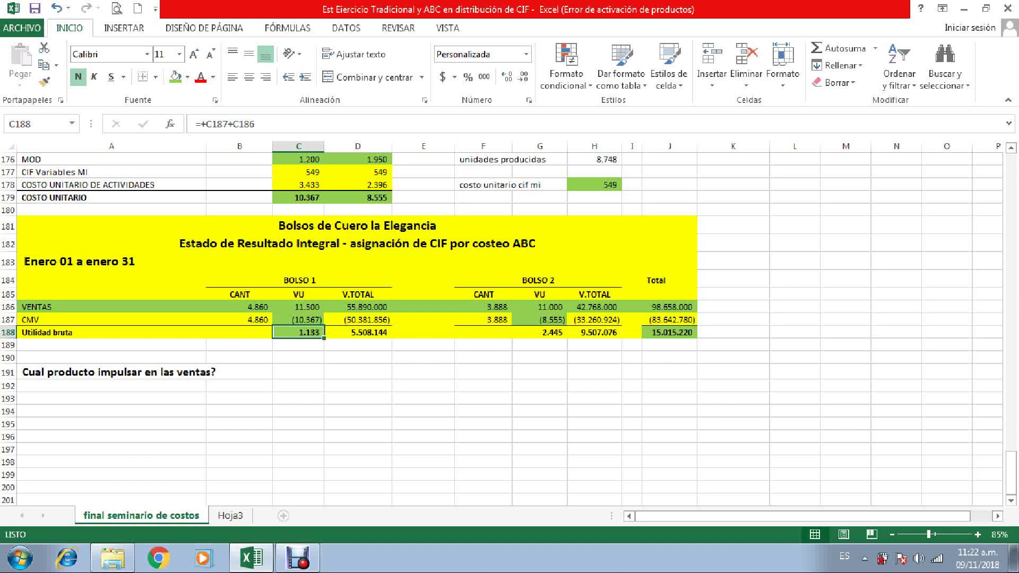
pyautogui.click(540, 332)
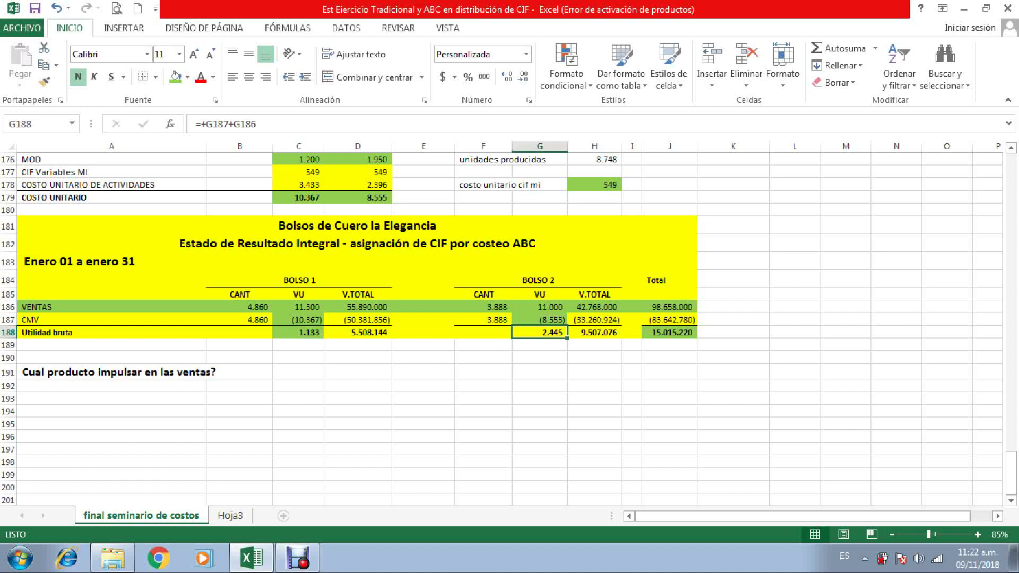
pyautogui.click(175, 77)
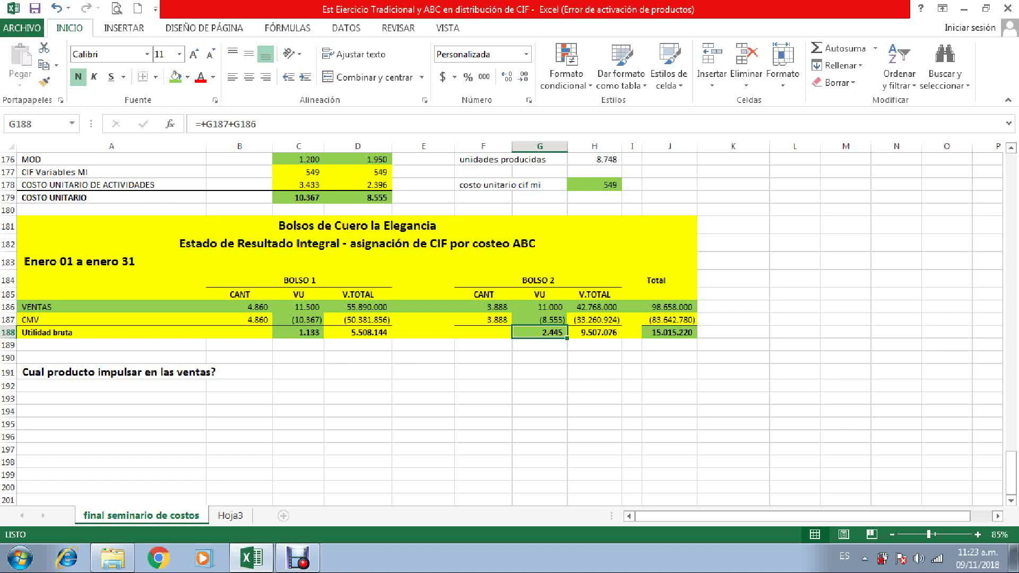
pyautogui.click(298, 332)
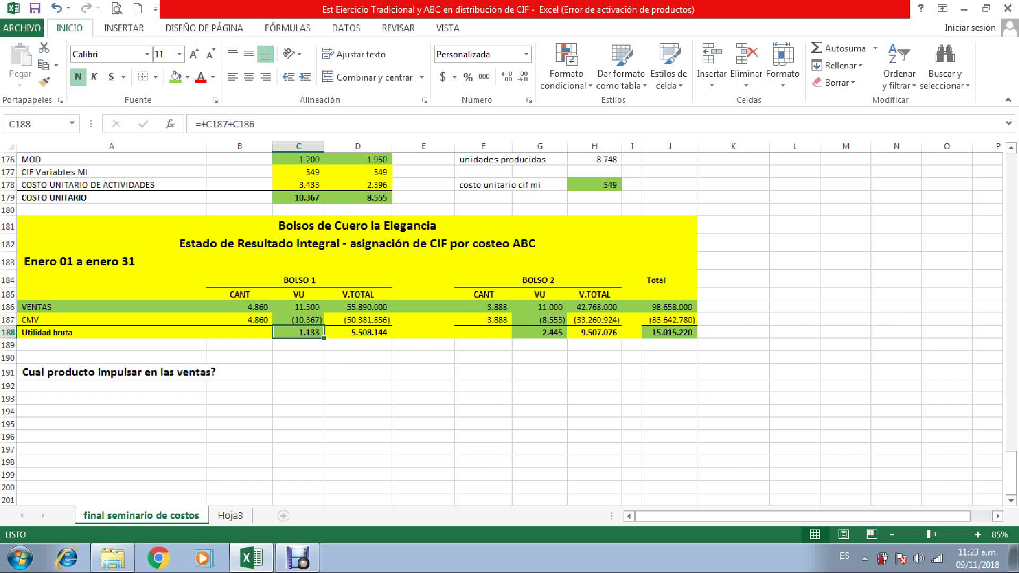
# Fill the MD, MOD, variable CIF and activity unit costs of both products, C175:D178, with orange.
pyautogui.scroll(1, 510, 319)
pyautogui.scroll(2, 509, 319)
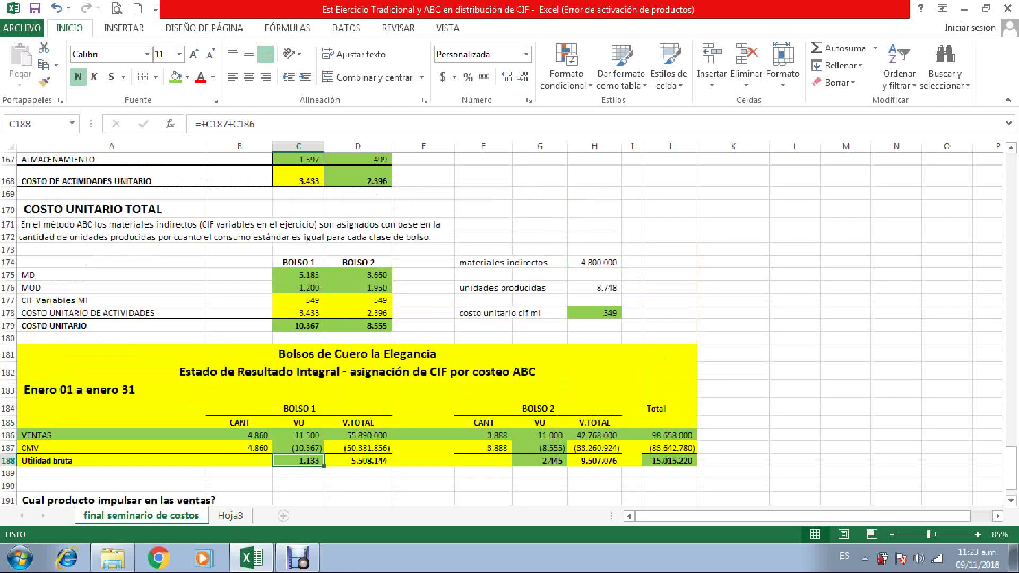
pyautogui.scroll(1, 509, 319)
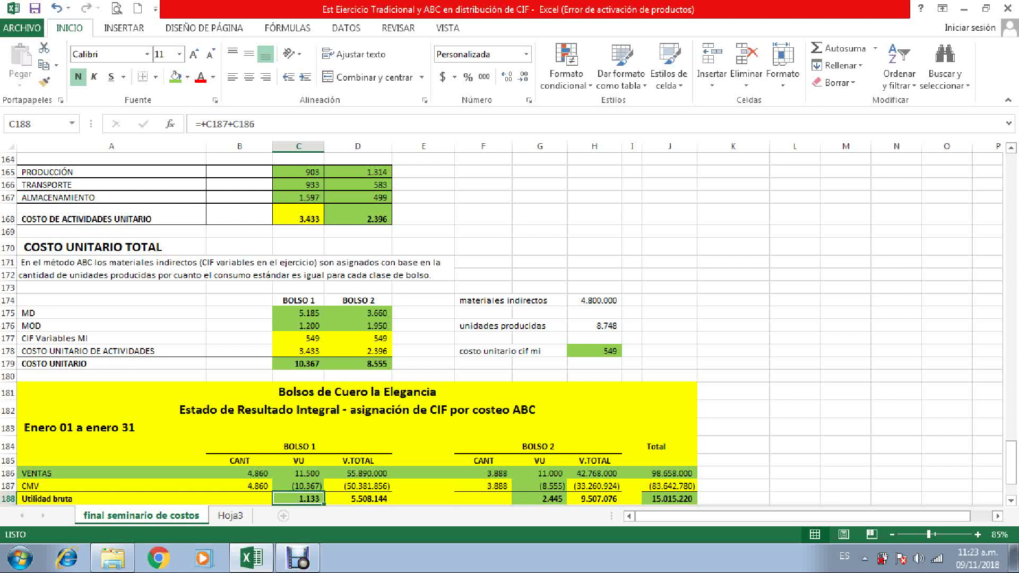
pyautogui.moveTo(297, 312); pyautogui.dragTo(358, 325)
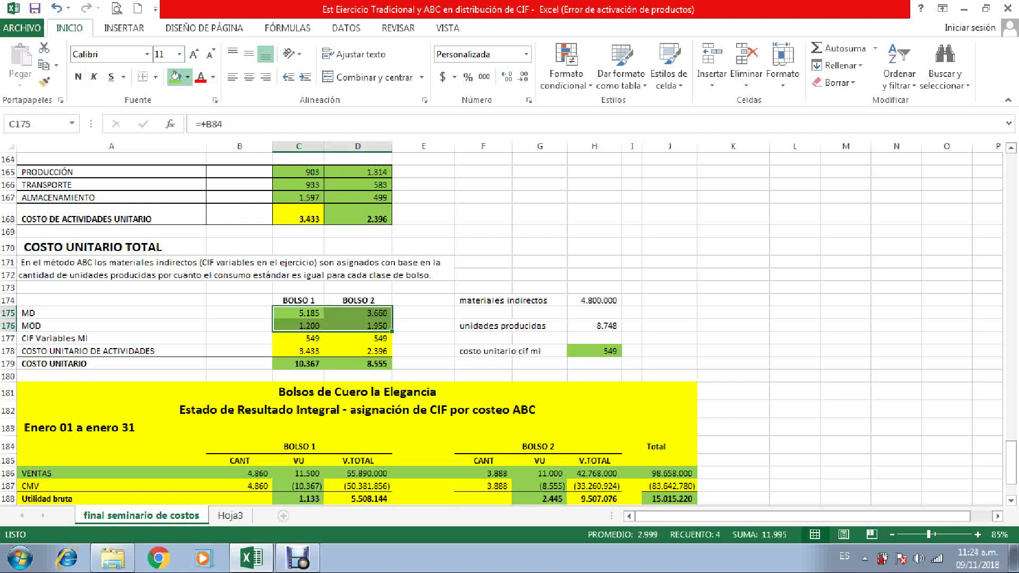
pyautogui.click(175, 77)
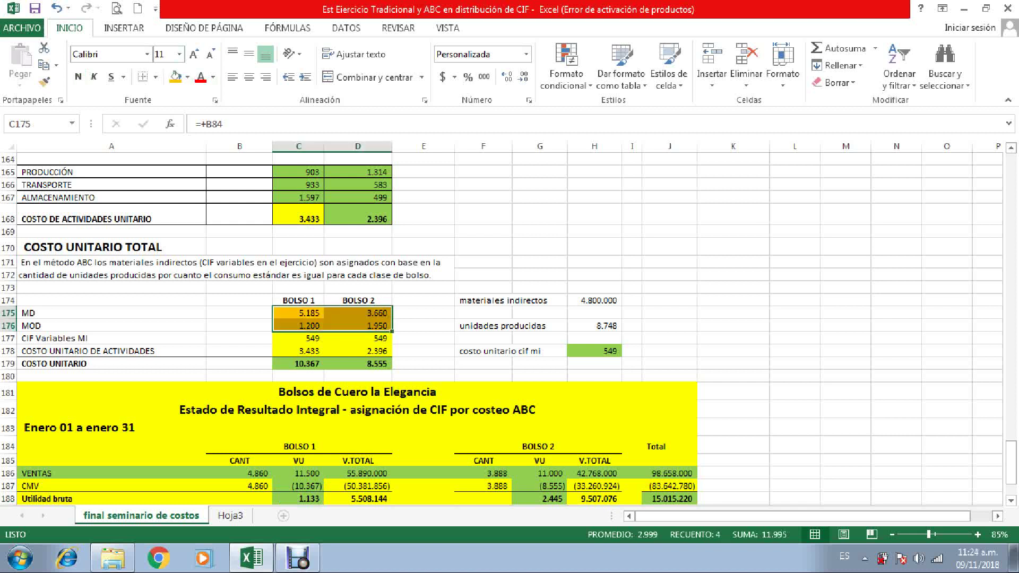
pyautogui.moveTo(299, 339); pyautogui.dragTo(358, 338)
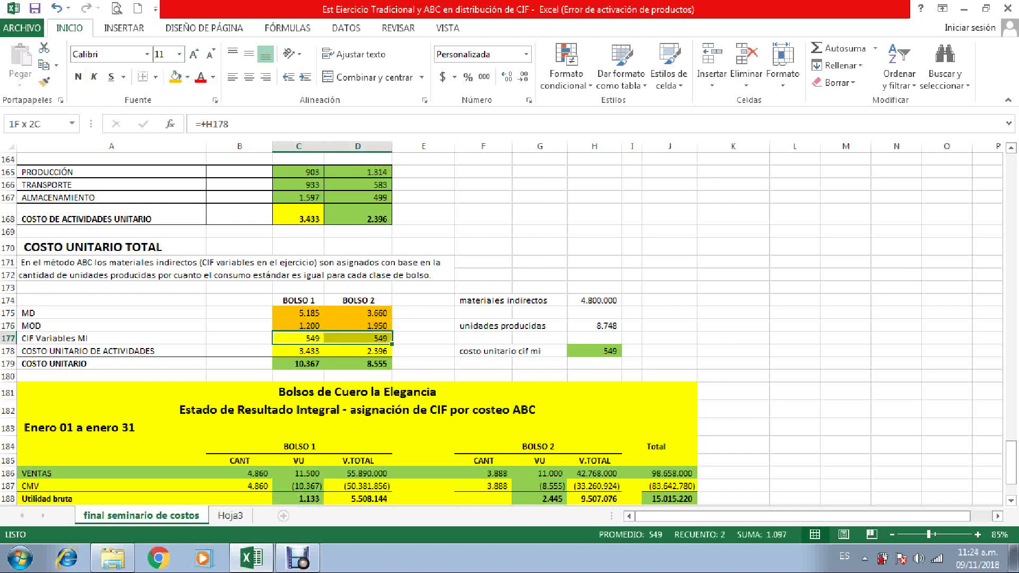
pyautogui.click(175, 77)
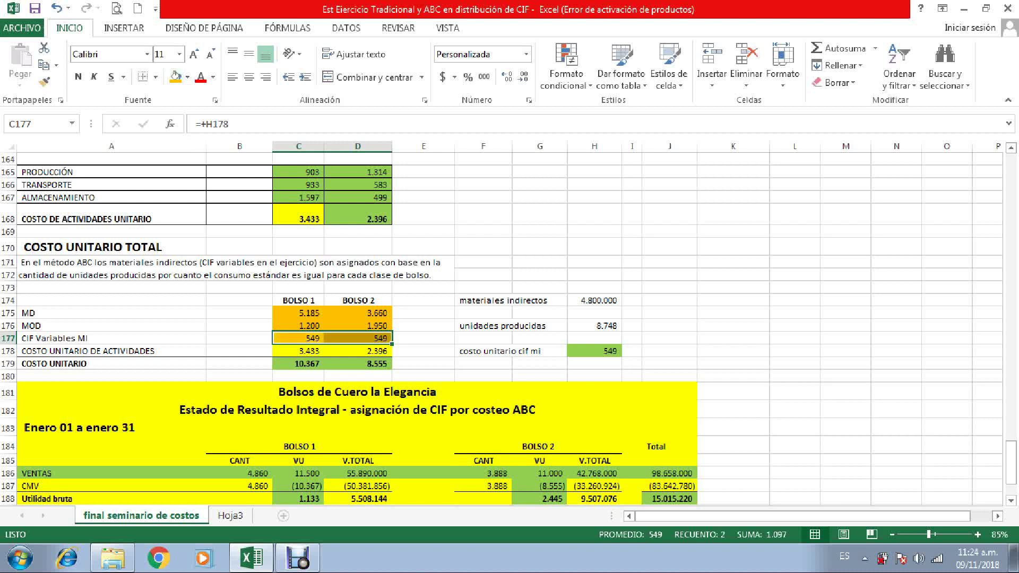
pyautogui.press('Down')
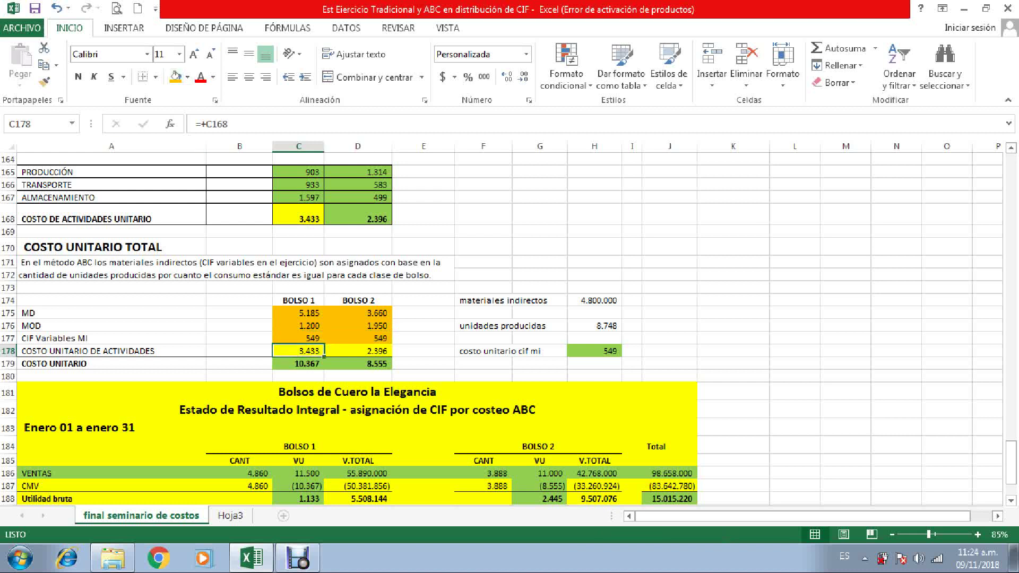
pyautogui.hotkey('shift', 'Right')
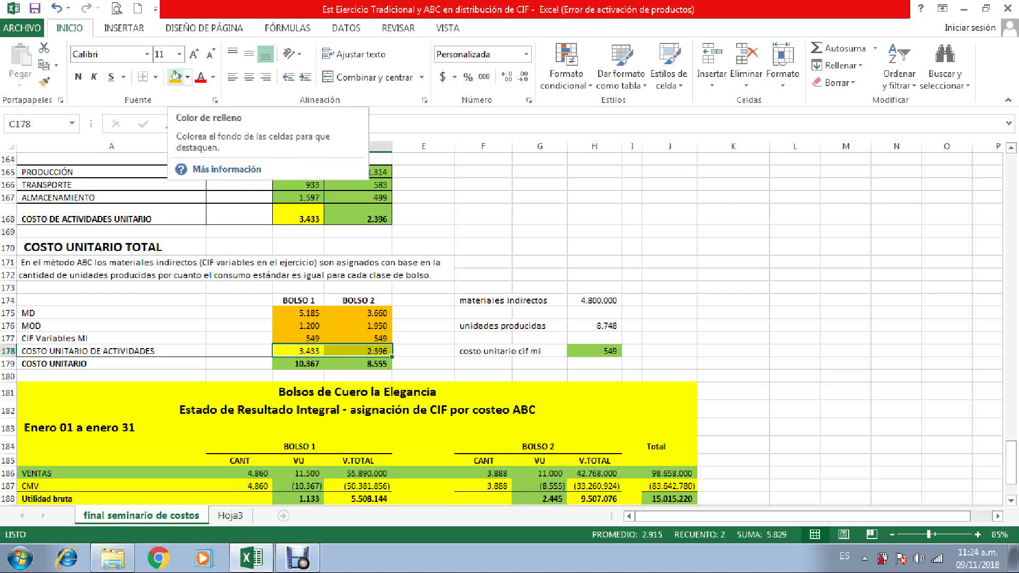
pyautogui.click(175, 77)
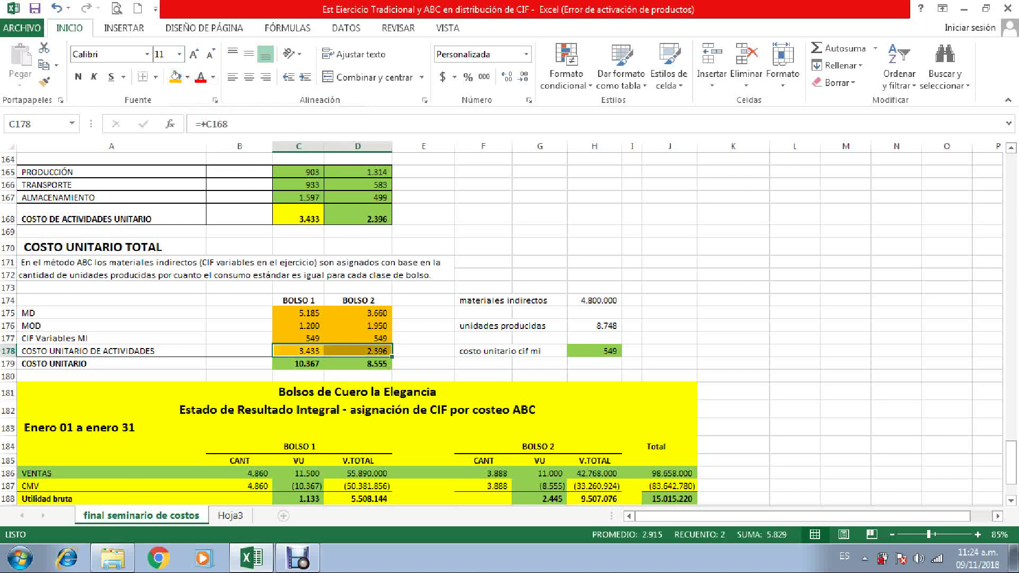
# Fill the activity unit costs and their totals for both products, C165:D168, with orange.
pyautogui.scroll(2, 510, 329)
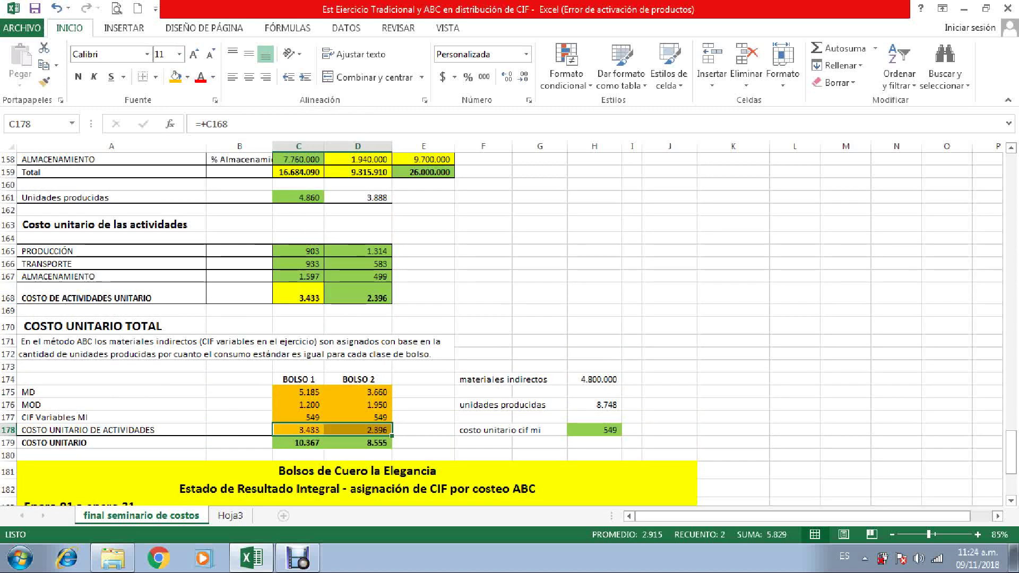
pyautogui.moveTo(297, 250); pyautogui.dragTo(361, 297)
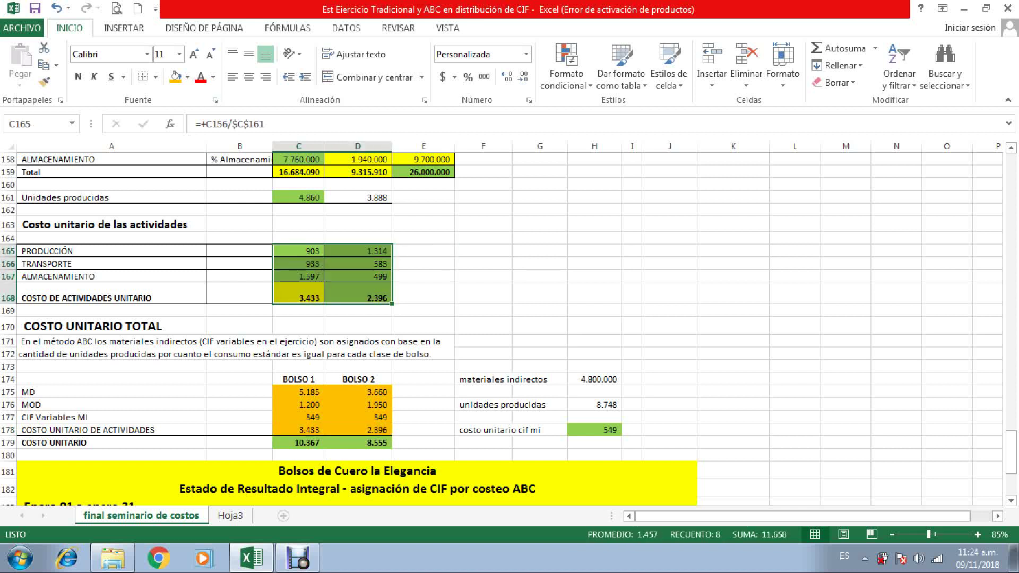
pyautogui.click(175, 77)
pyautogui.click(298, 293)
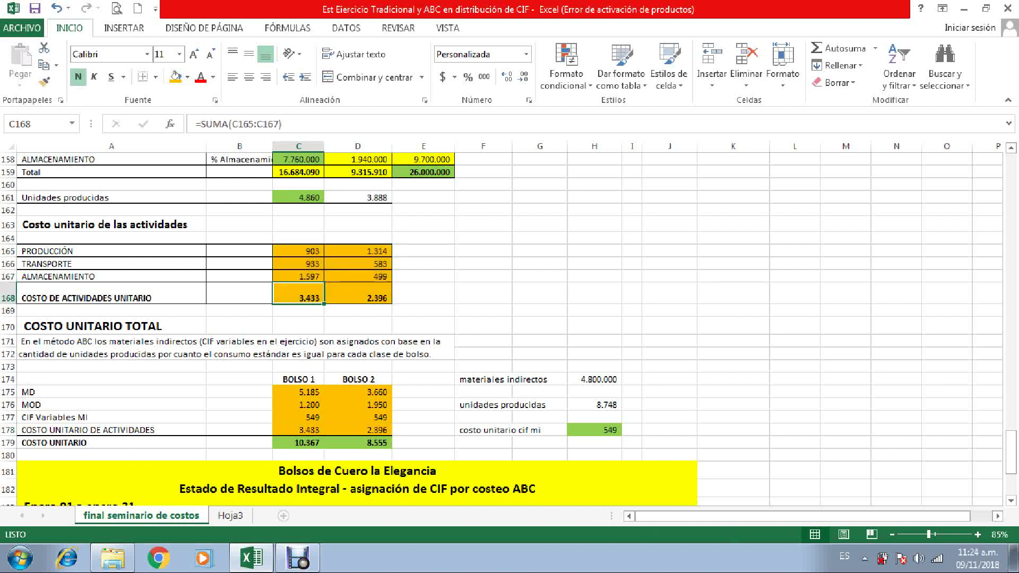
# Compare the products' activity unit costs in rows 165 to 167 with the storage driver shares in row 148.
pyautogui.click(298, 276)
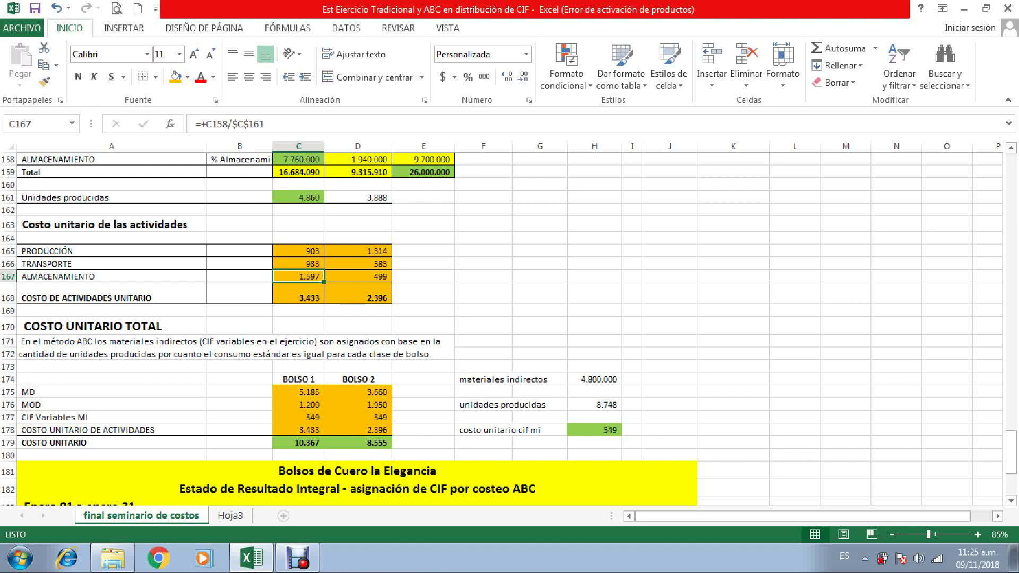
pyautogui.scroll(1, 501, 329)
pyautogui.click(357, 292)
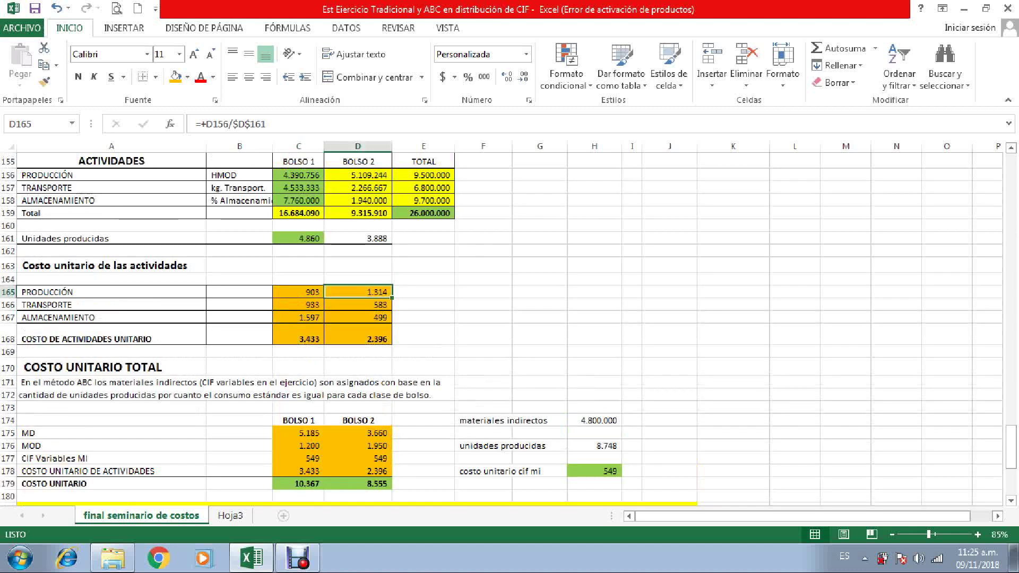
pyautogui.scroll(2, 509, 318)
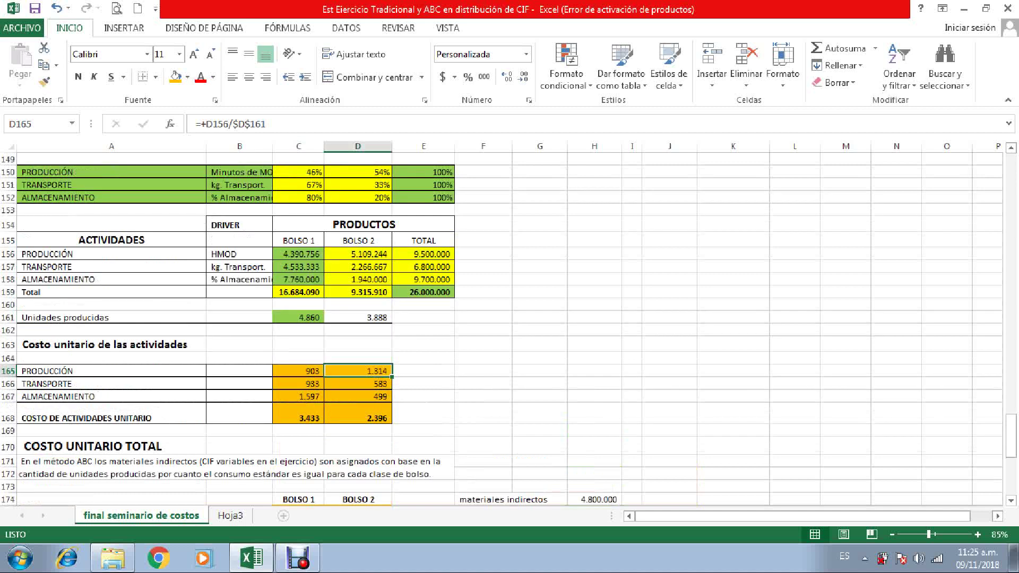
pyautogui.scroll(3, 502, 329)
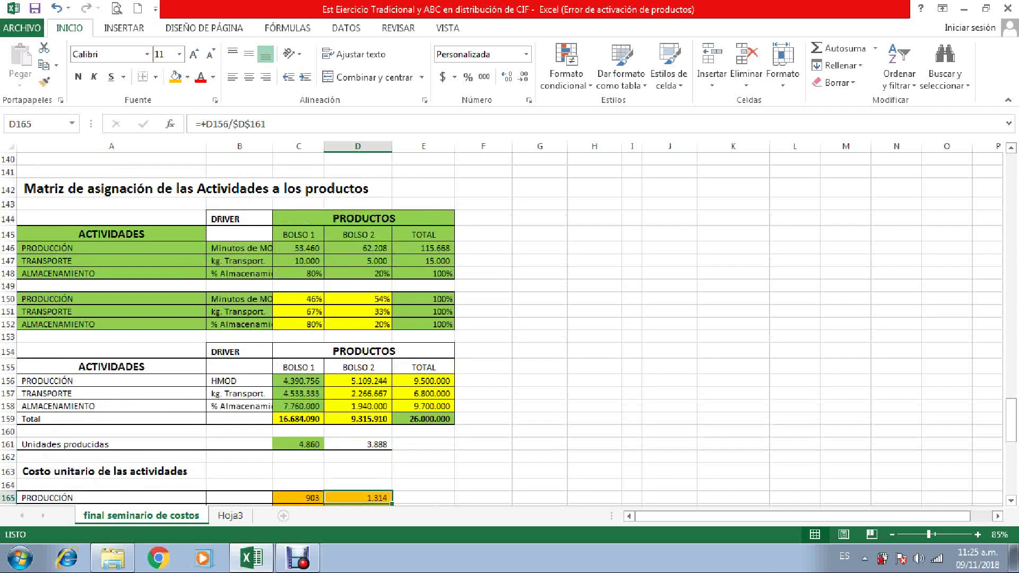
pyautogui.click(111, 273)
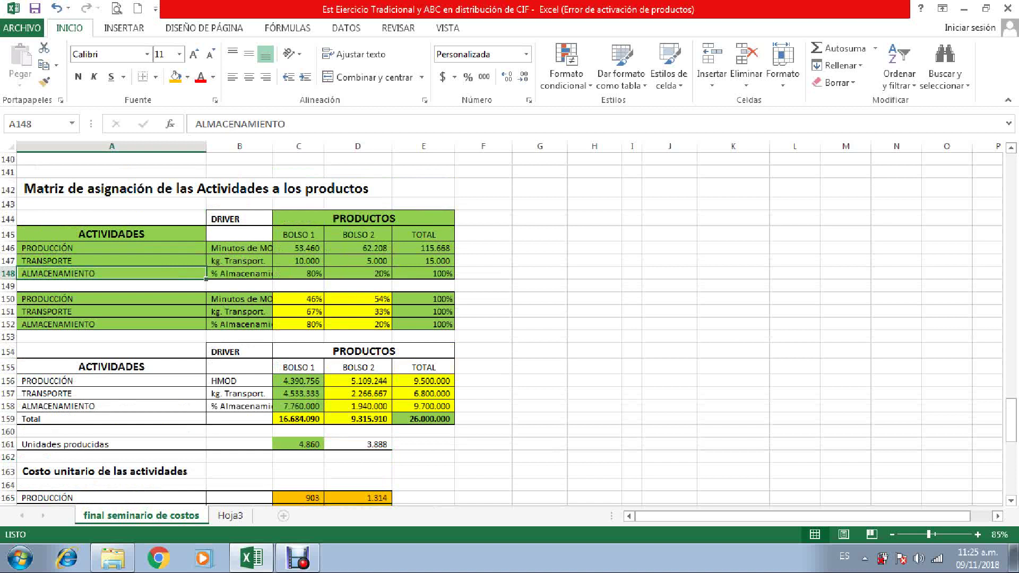
pyautogui.click(298, 274)
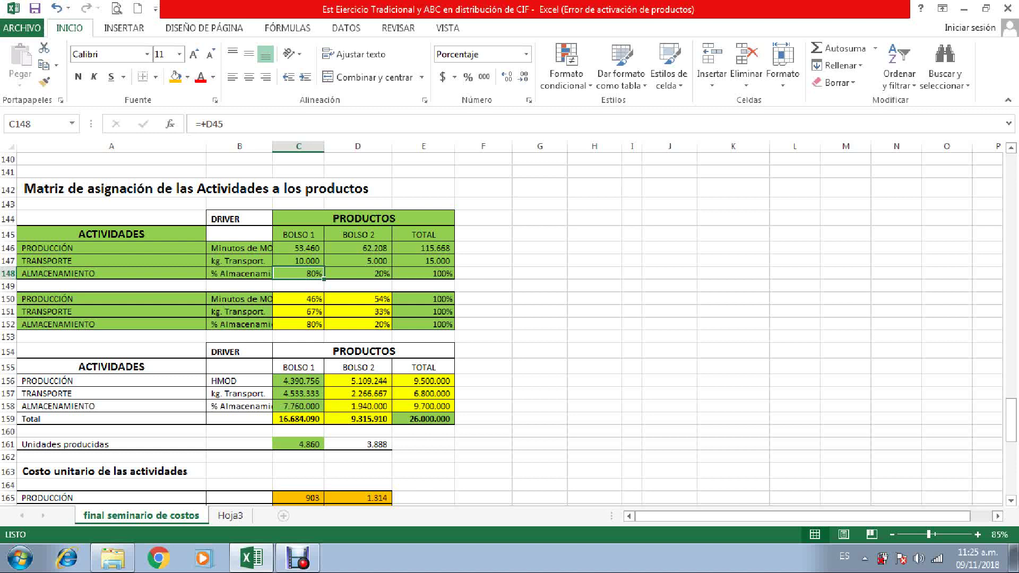
pyautogui.scroll(-1, 502, 329)
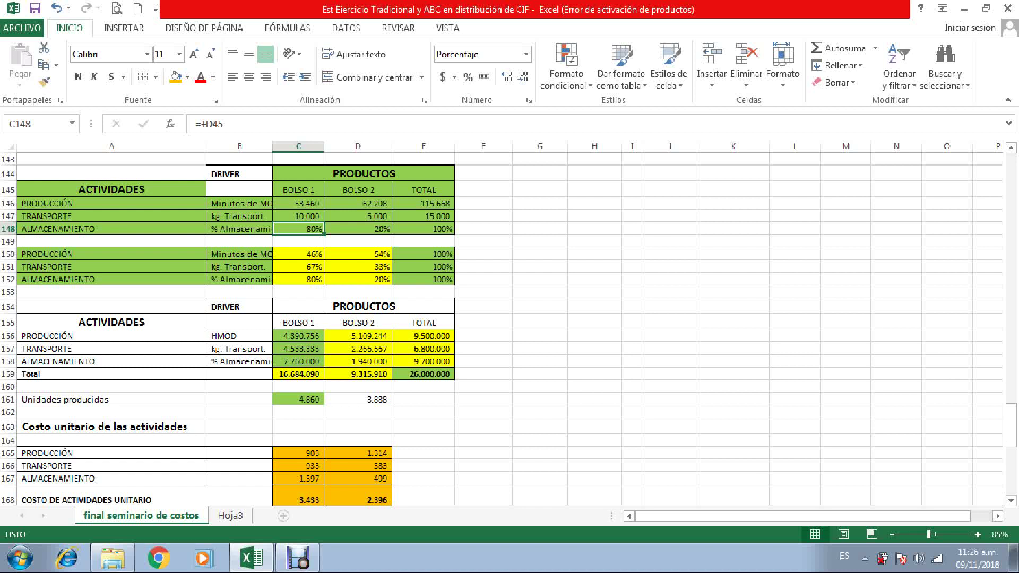
# Examine how the Personal, Bodega and Equipos costs in E128:E130 build up the ALMACENAJE activity total in E131.
pyautogui.scroll(2, 505, 330)
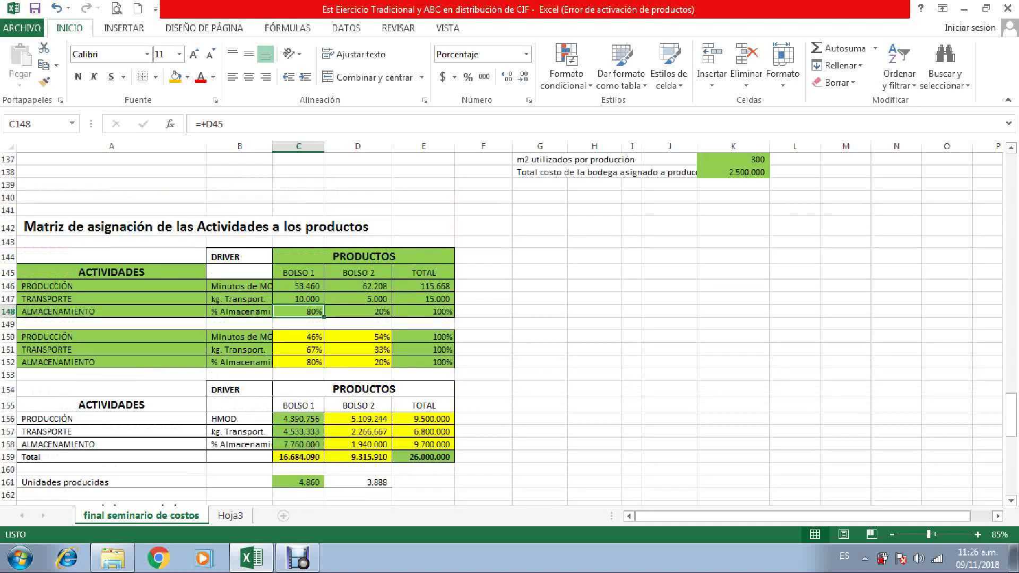
pyautogui.scroll(5, 505, 330)
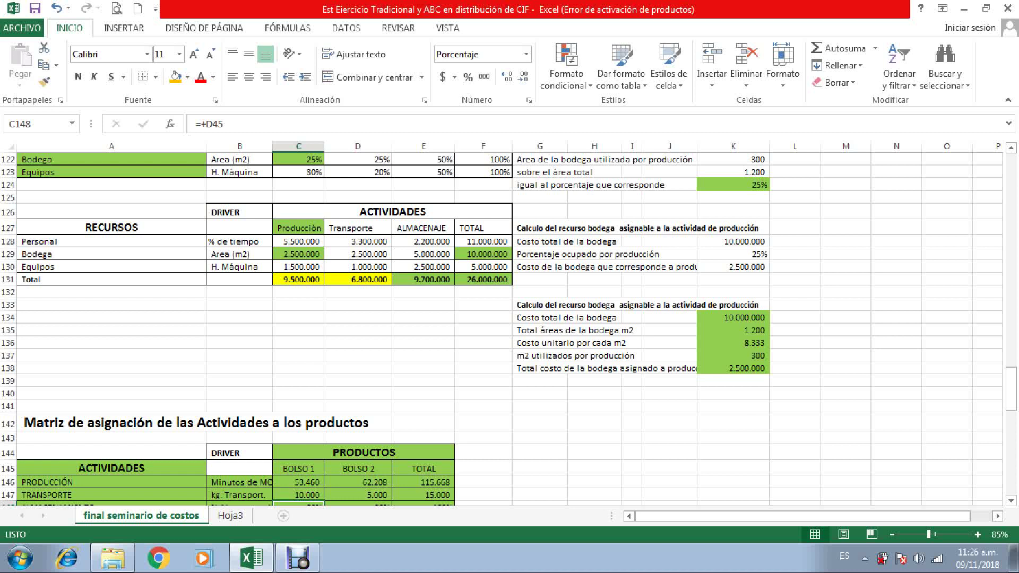
pyautogui.click(423, 279)
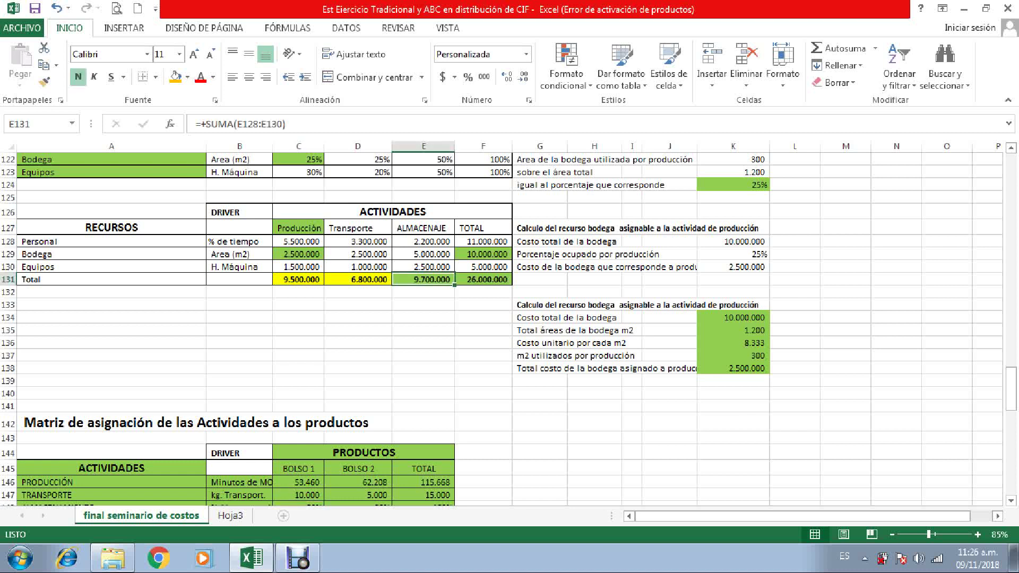
pyautogui.moveTo(423, 242); pyautogui.dragTo(423, 267)
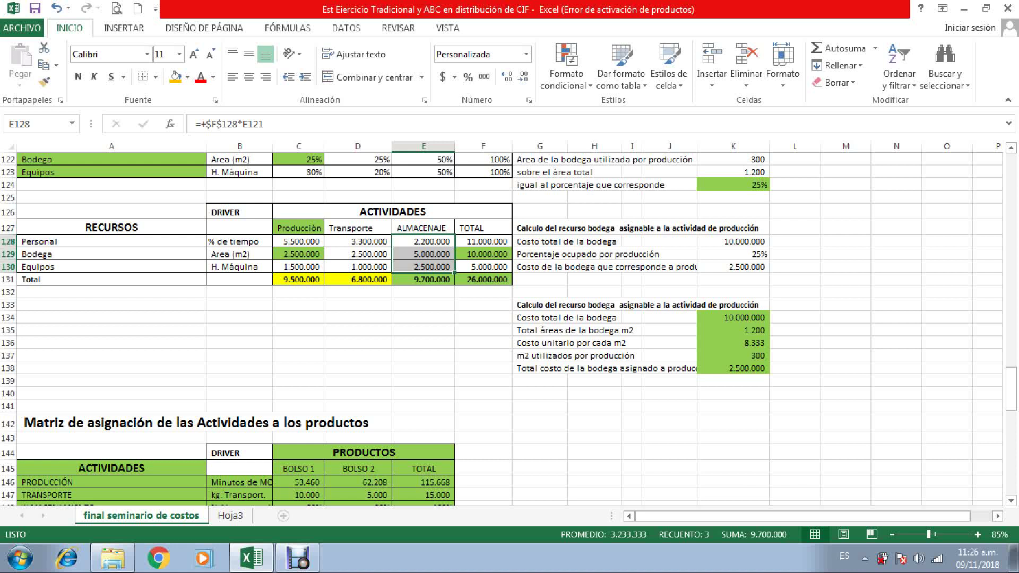
pyautogui.click(423, 255)
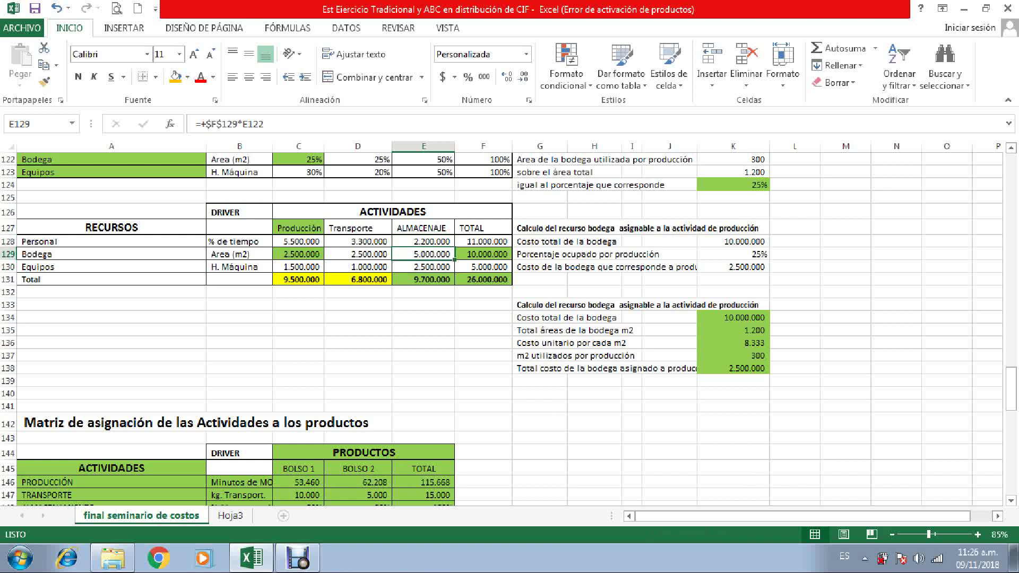
pyautogui.click(423, 266)
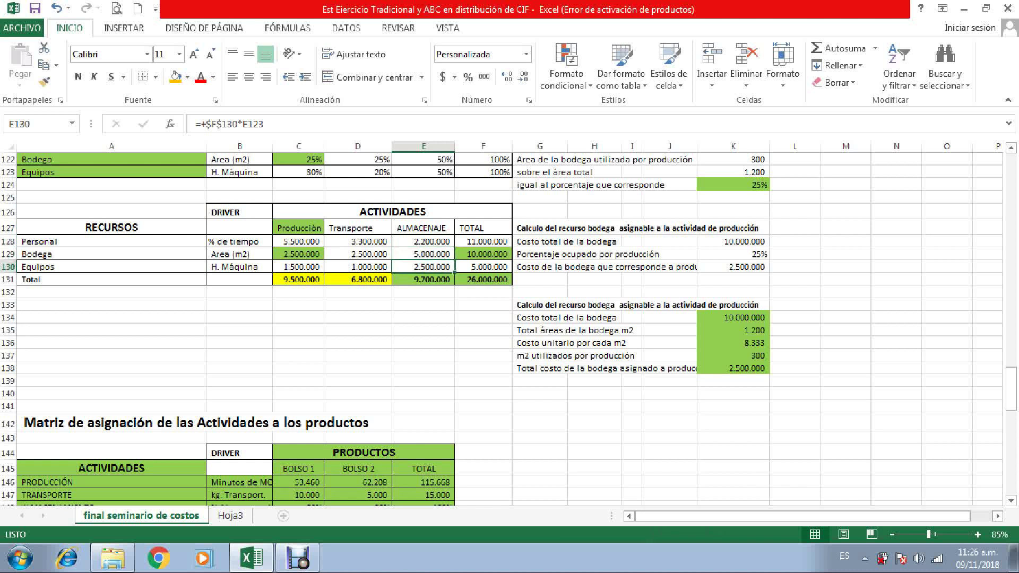
pyautogui.click(423, 255)
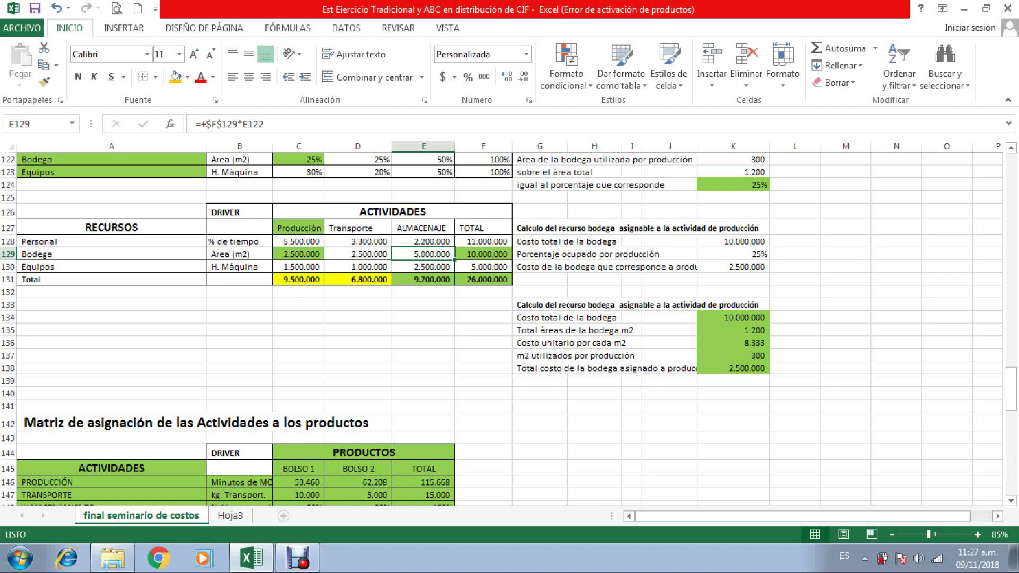
pyautogui.scroll(-11, 510, 329)
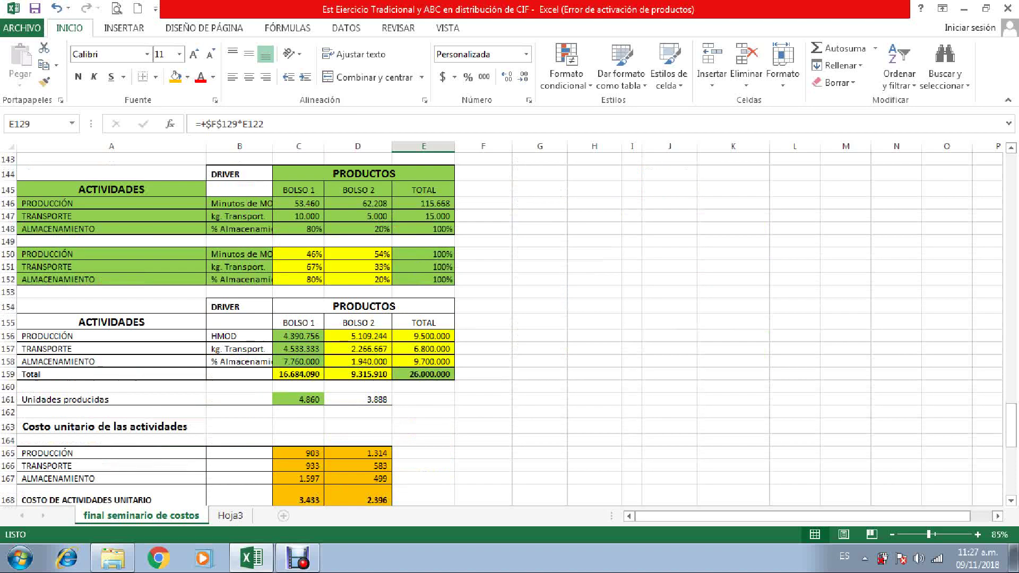
# Review the ABC income statement in rows 181 to 188 and the question of which product to promote.
pyautogui.scroll(-7, 509, 329)
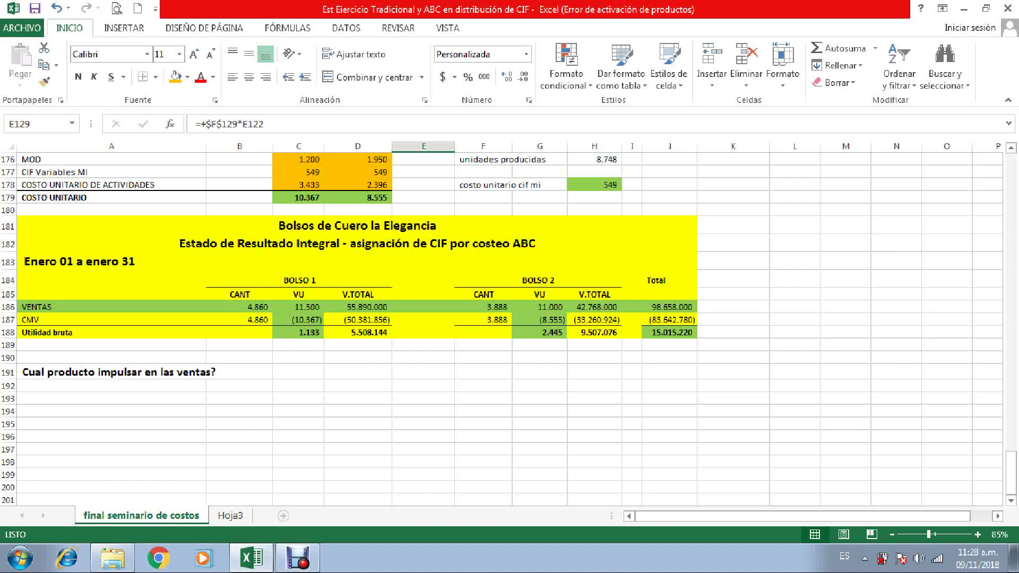
# Switch to Windows Explorer and open F:\a U de M\2016-01\4. Contab Gestión Intermedia\4. Costos ABC, Procesos, C. de Responsab. y segmentos operativos\Material de apoyo.
pyautogui.click(112, 557)
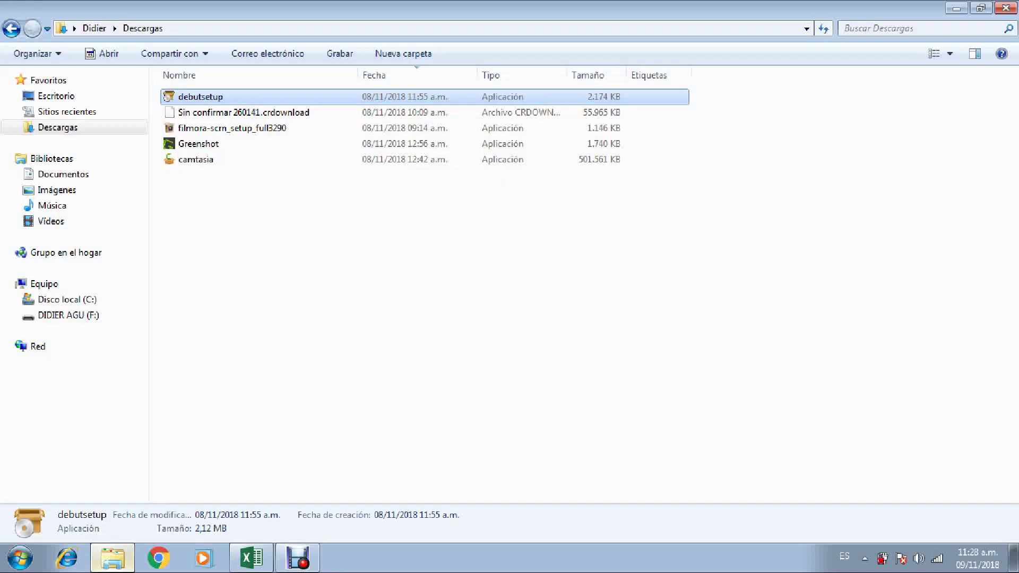
pyautogui.click(68, 315)
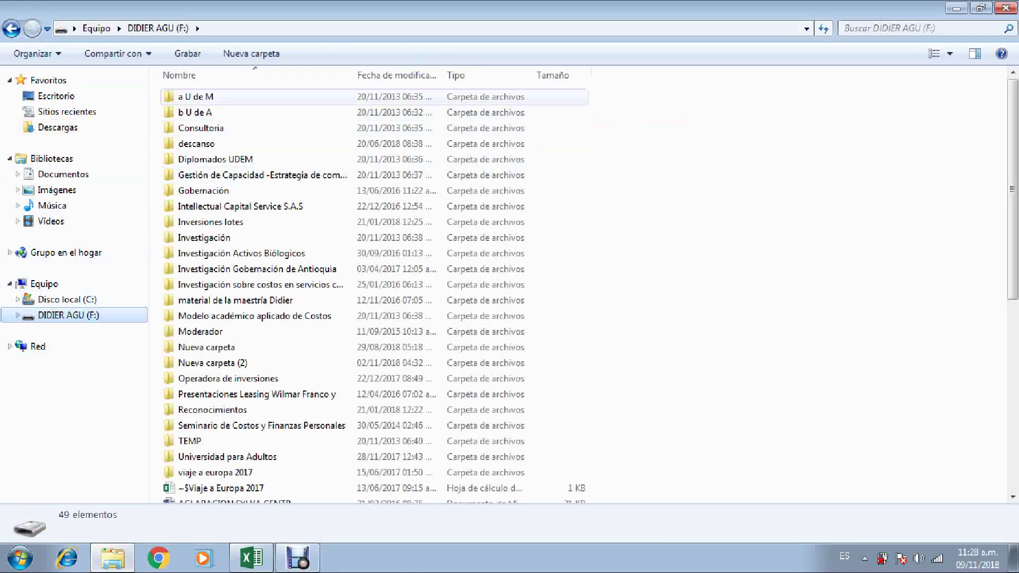
pyautogui.doubleClick(195, 96)
pyautogui.doubleClick(193, 128)
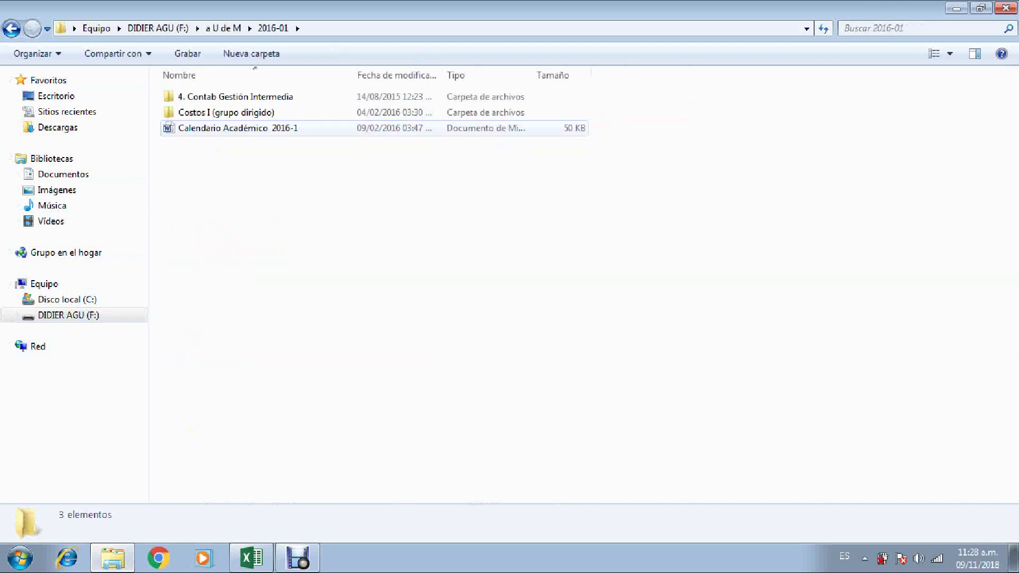
pyautogui.doubleClick(233, 96)
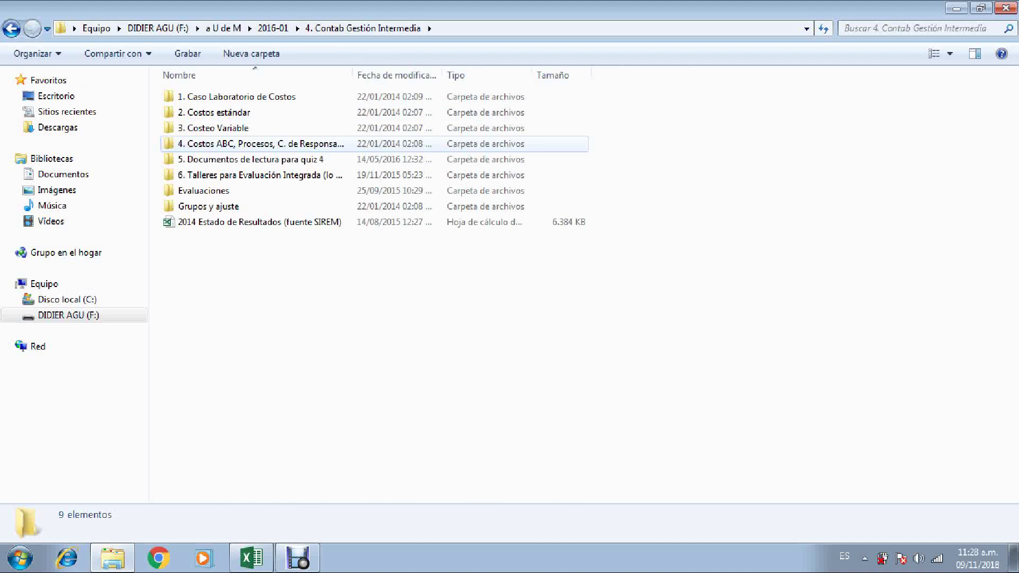
pyautogui.doubleClick(261, 143)
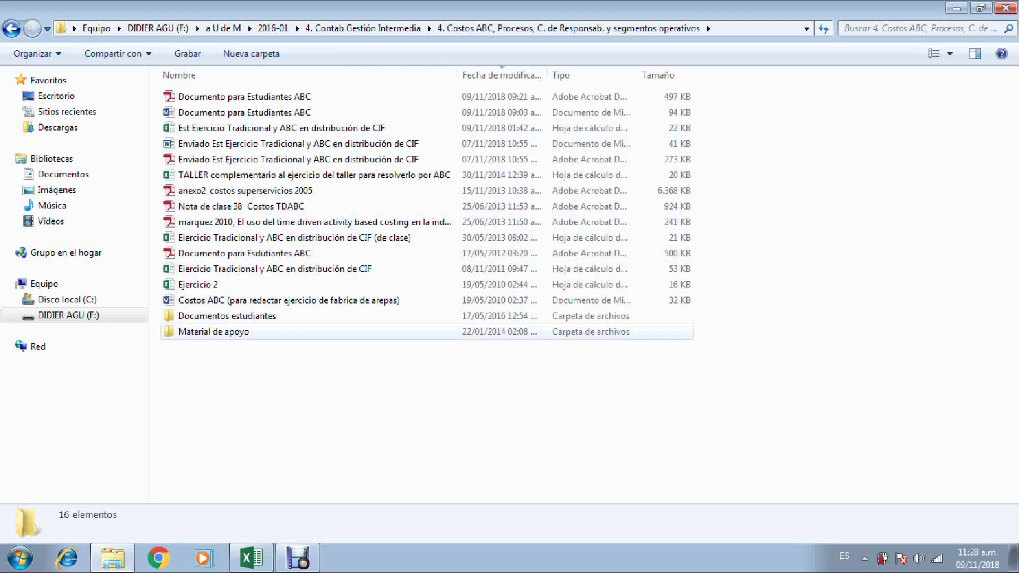
pyautogui.doubleClick(214, 332)
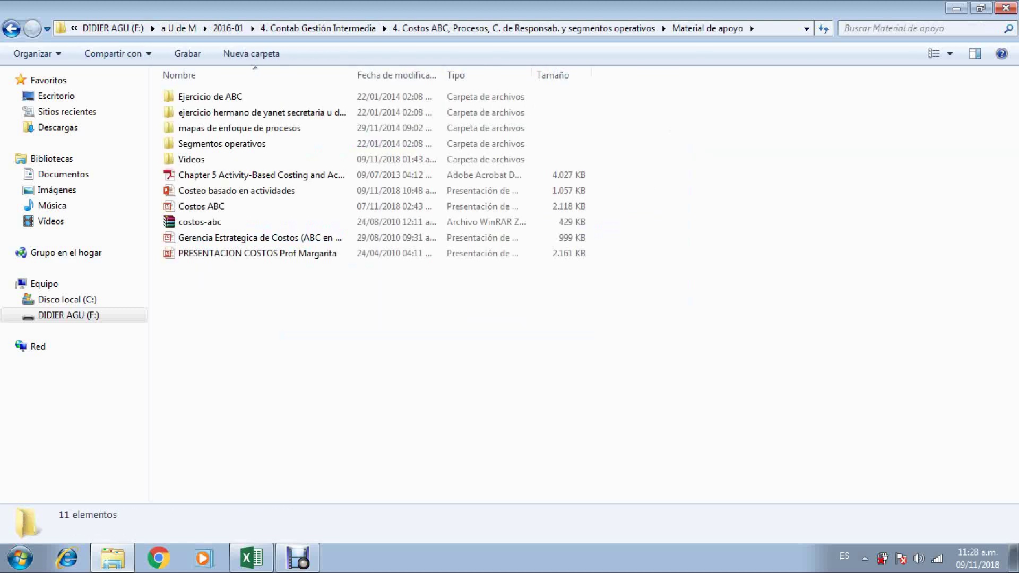
# Open the presentation Costeo basado en actividades in PowerPoint, dismiss the activation notice and show slide 22, Conclusiones.
pyautogui.doubleClick(236, 191)
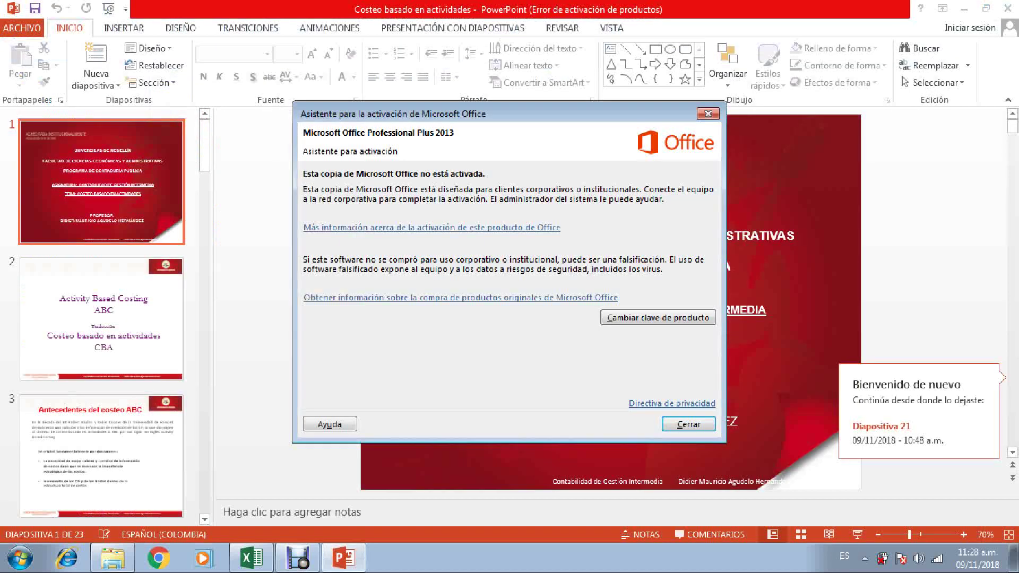
pyautogui.click(689, 424)
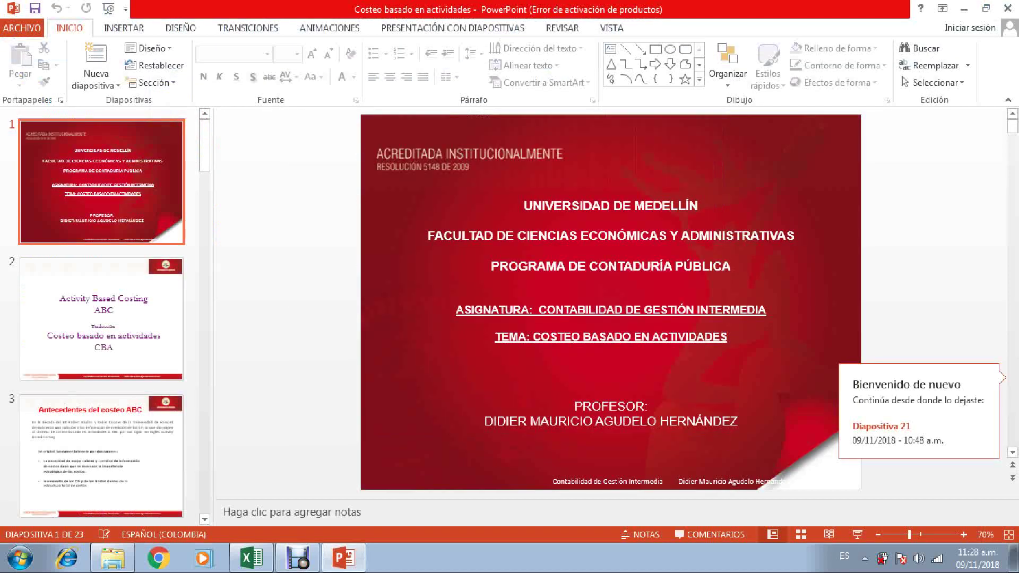
pyautogui.moveTo(204, 145); pyautogui.dragTo(205, 487)
pyautogui.click(102, 308)
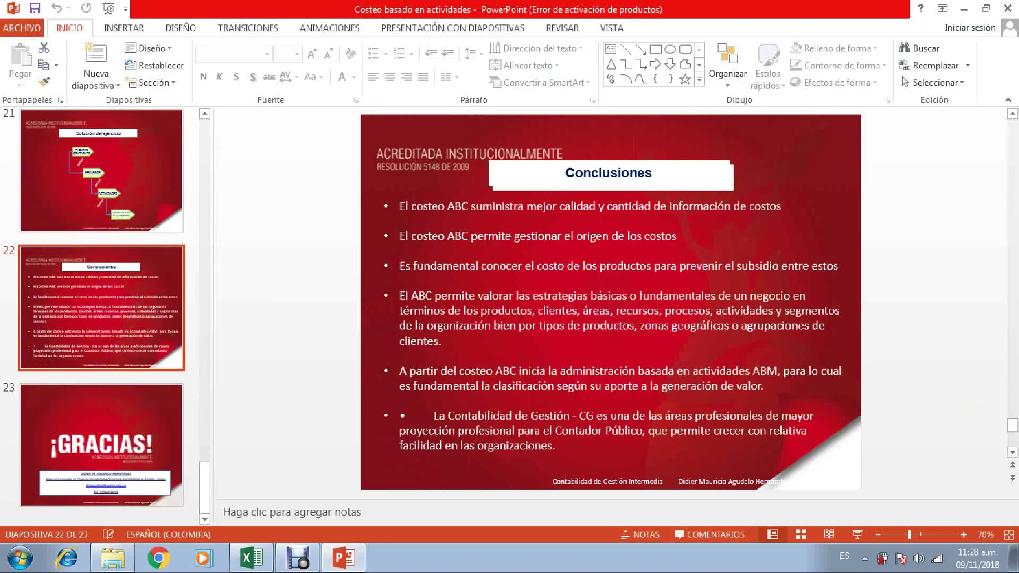